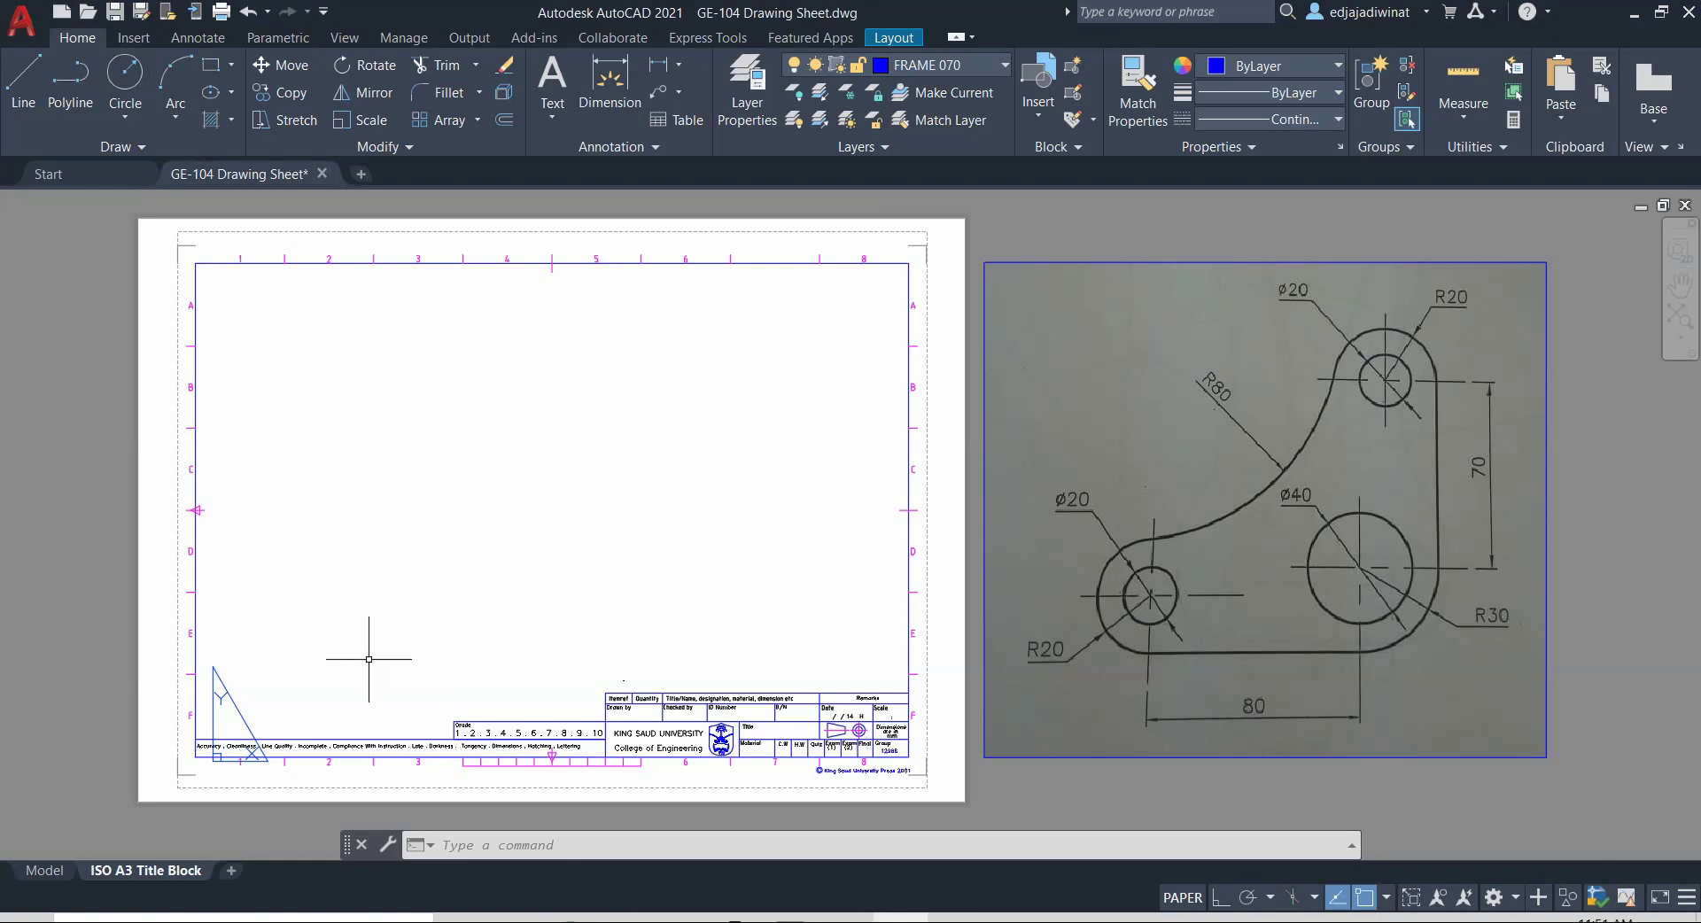
left_click(462, 842)
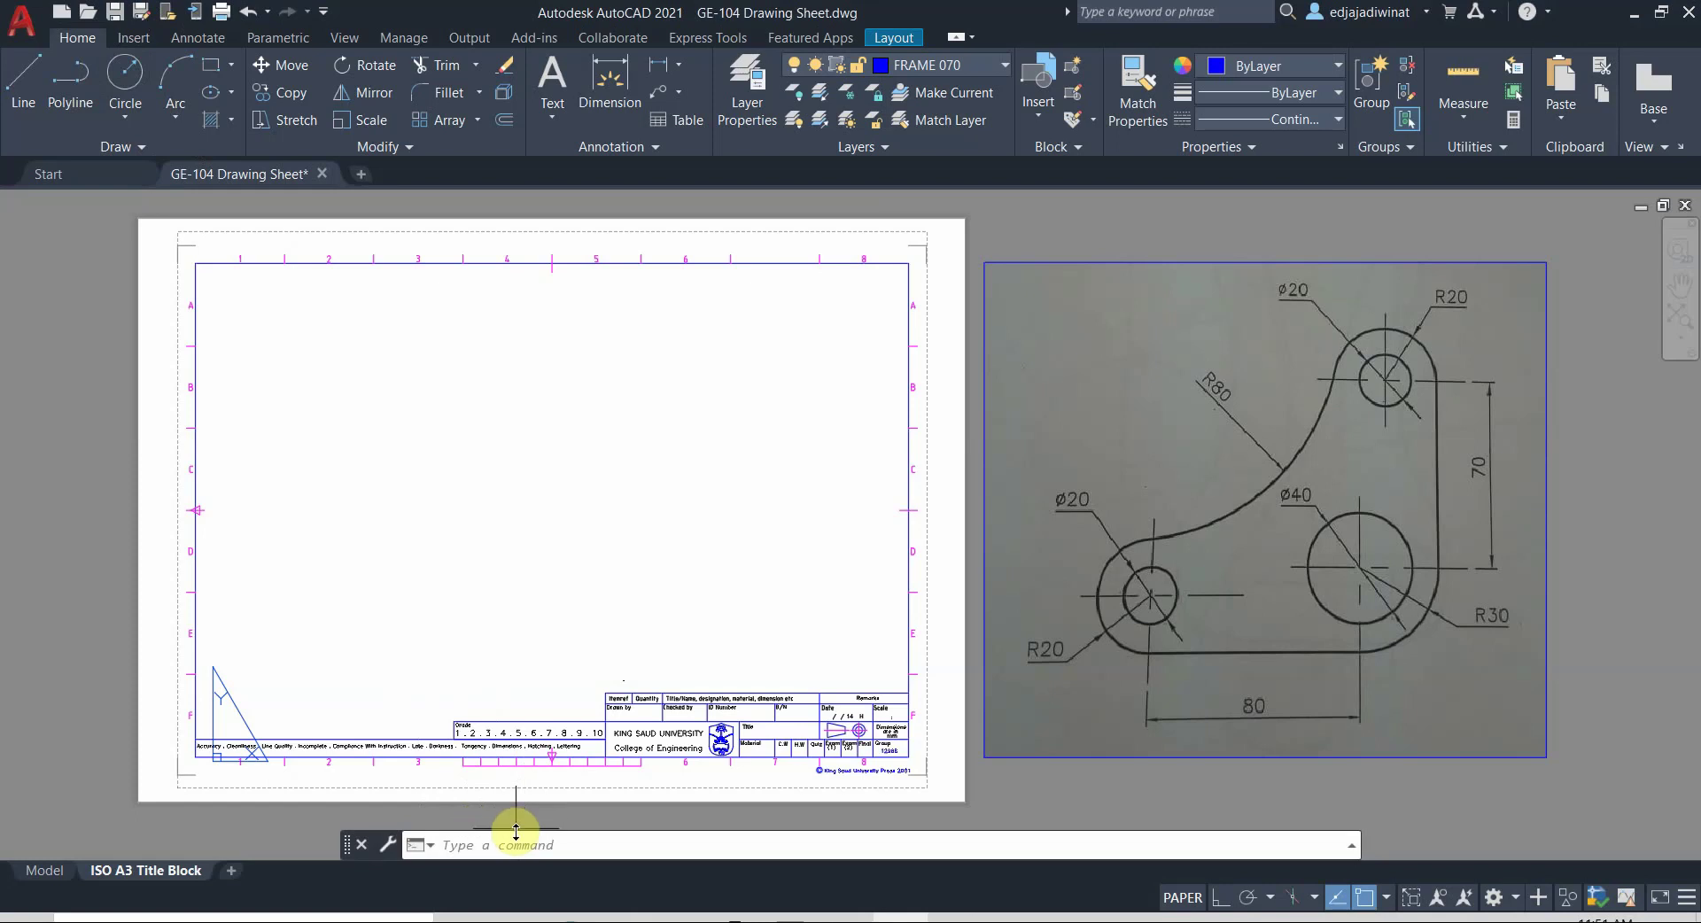
type("redo")
key("Return")
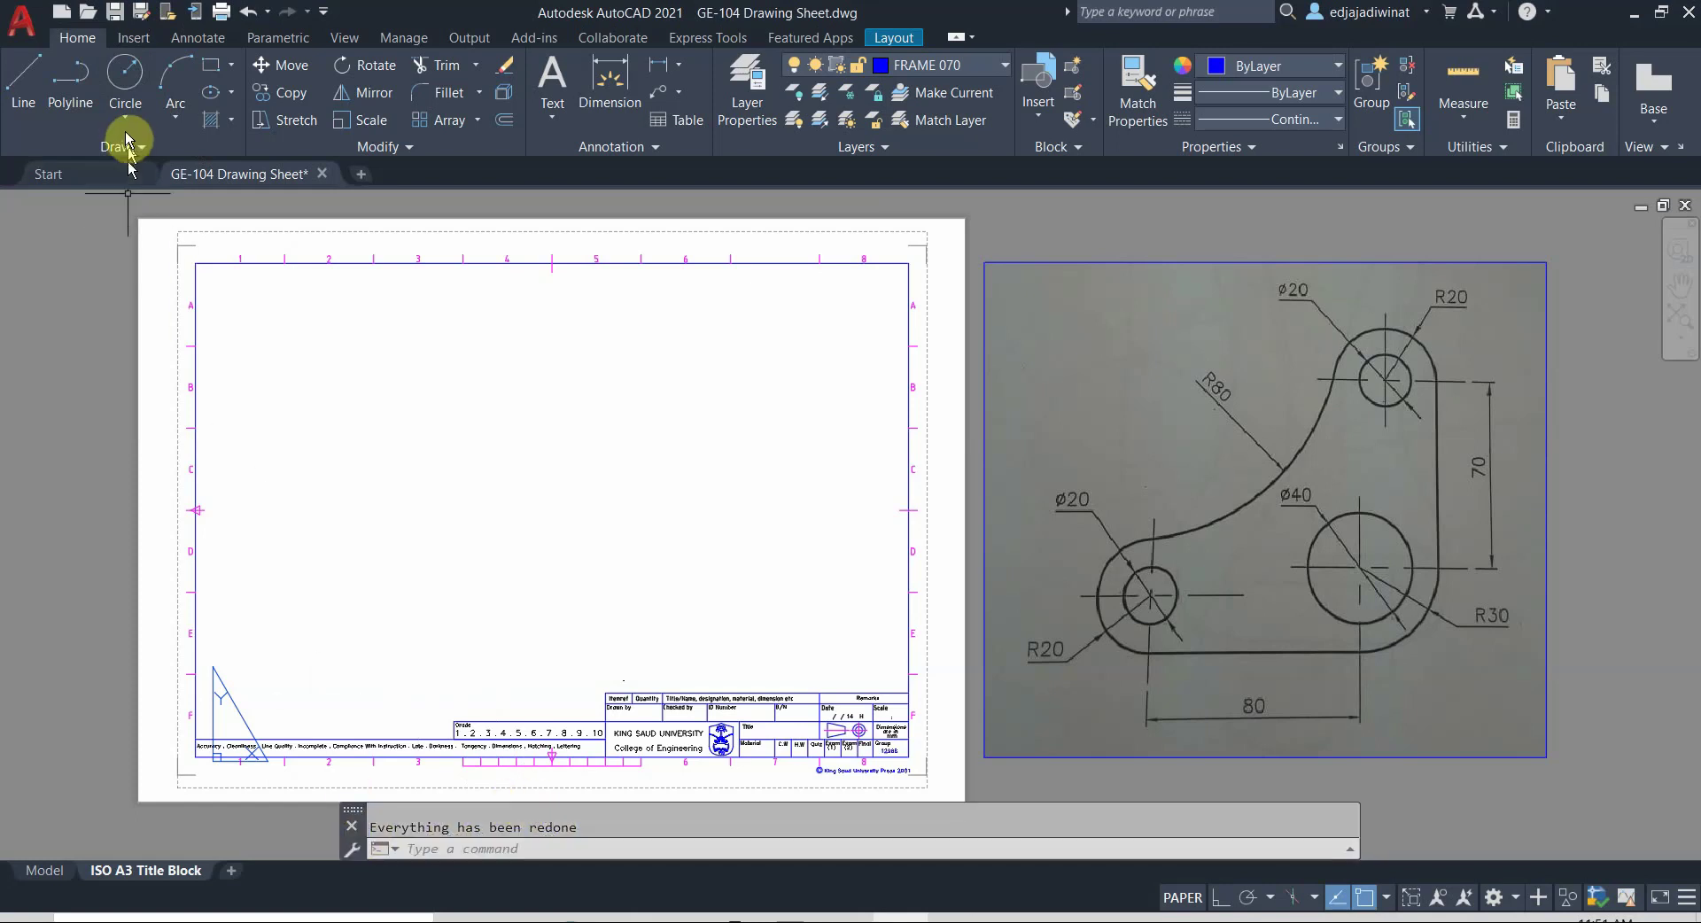
Step: Draw a circle of radius 10 in the lower-left area of the title block sheet
left_click(122, 74)
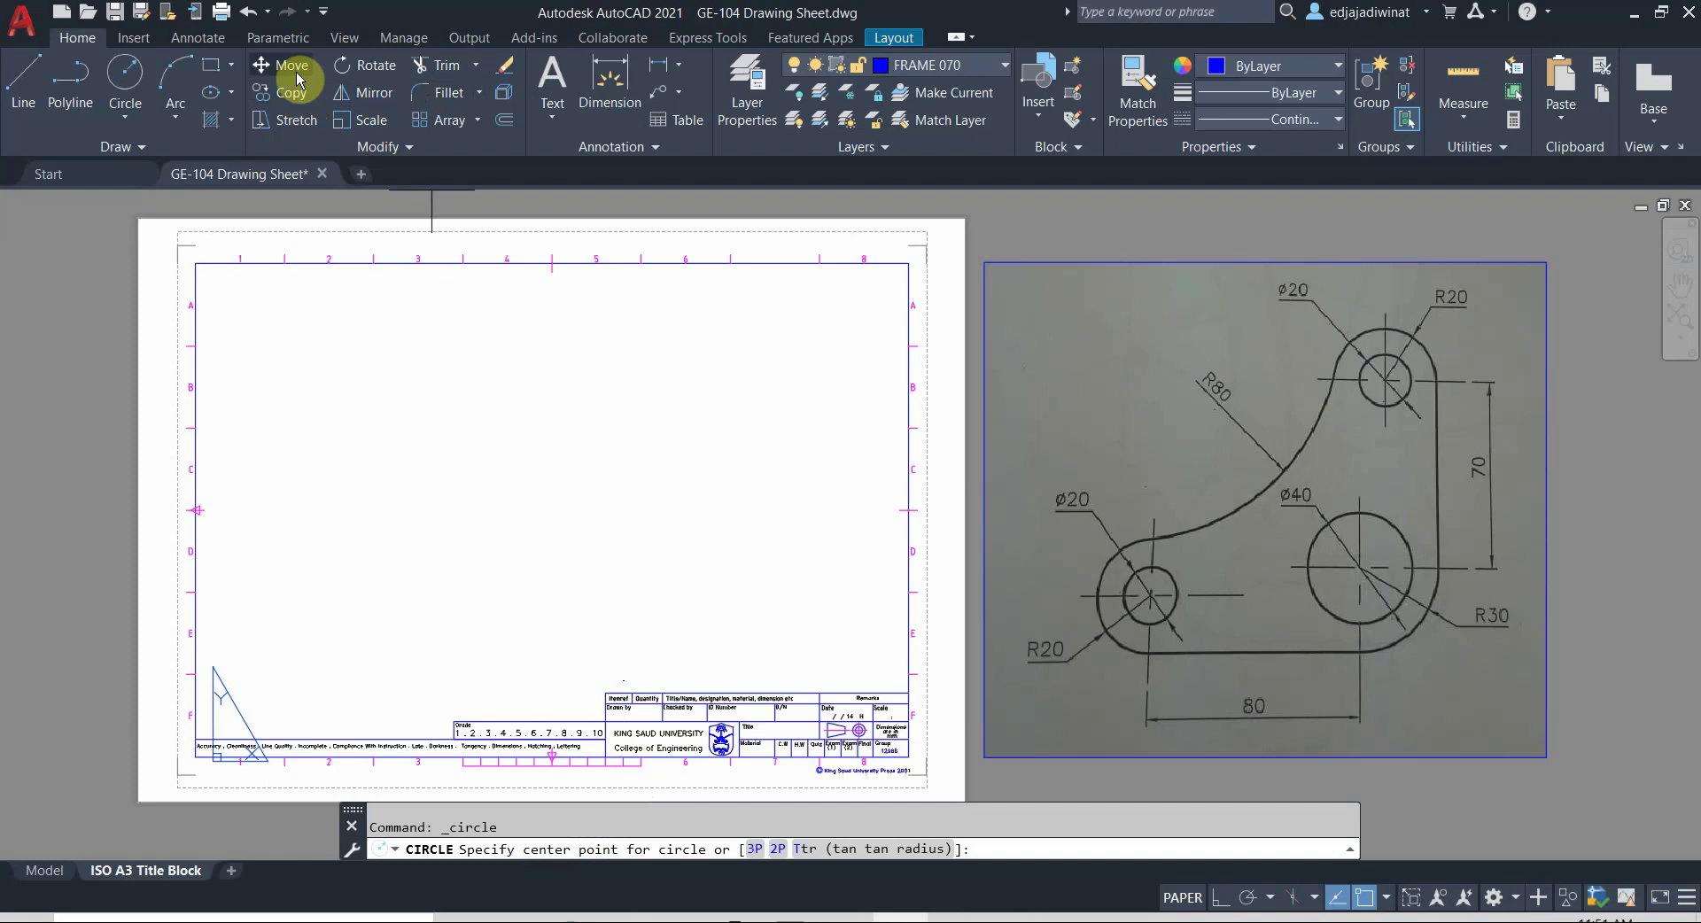
left_click(328, 595)
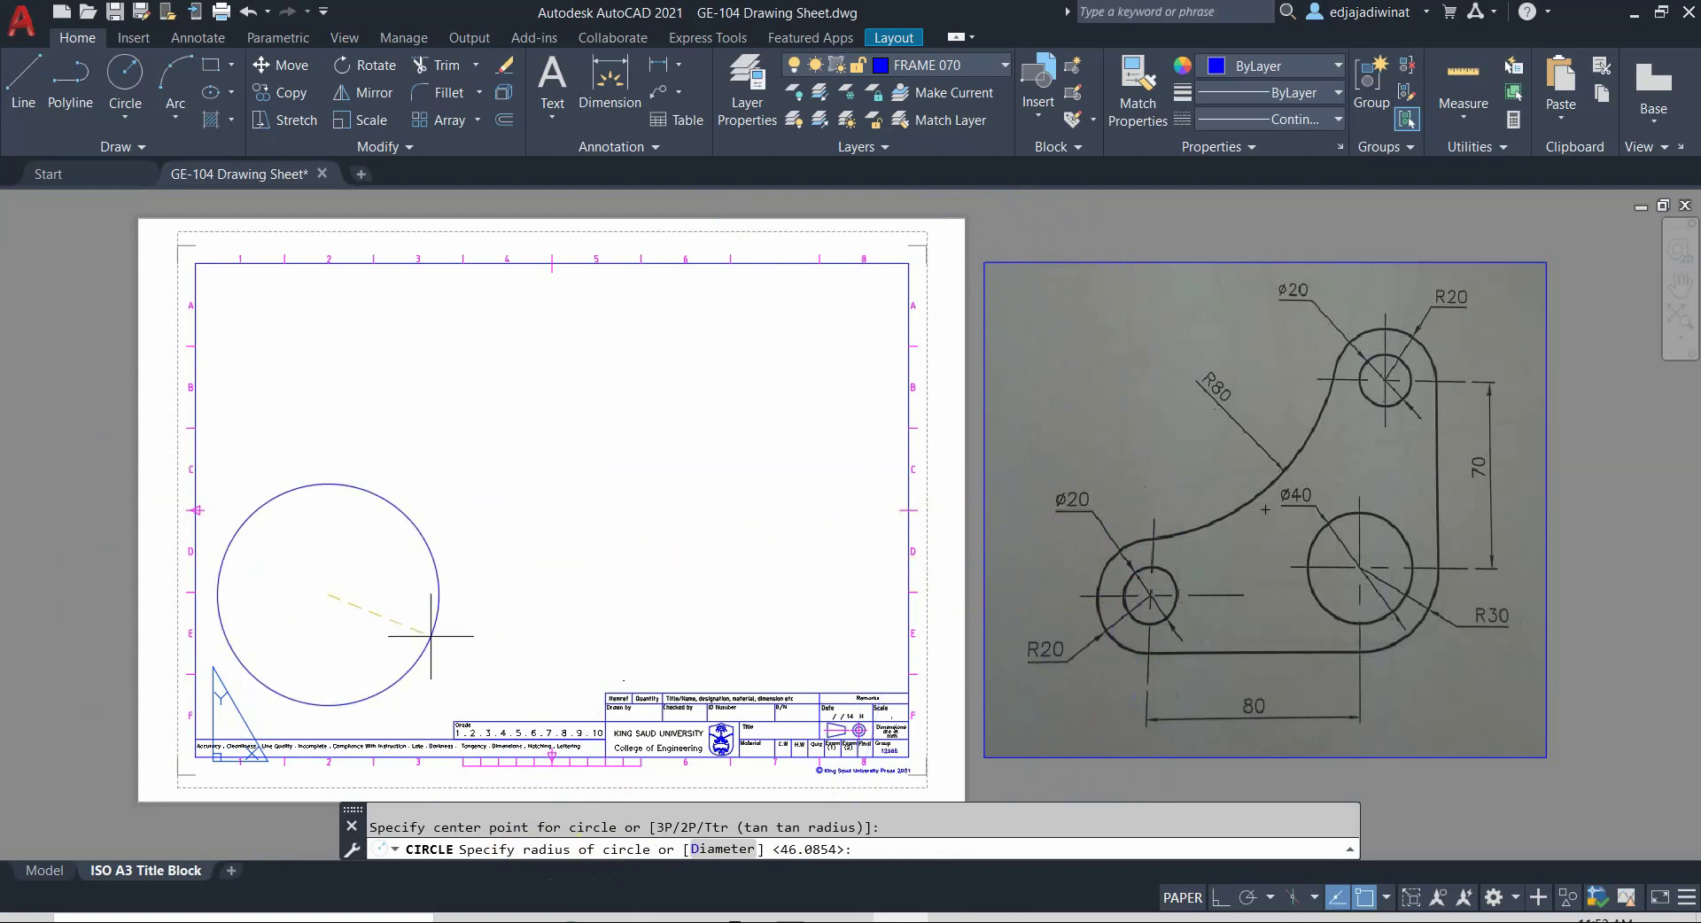
key("Return")
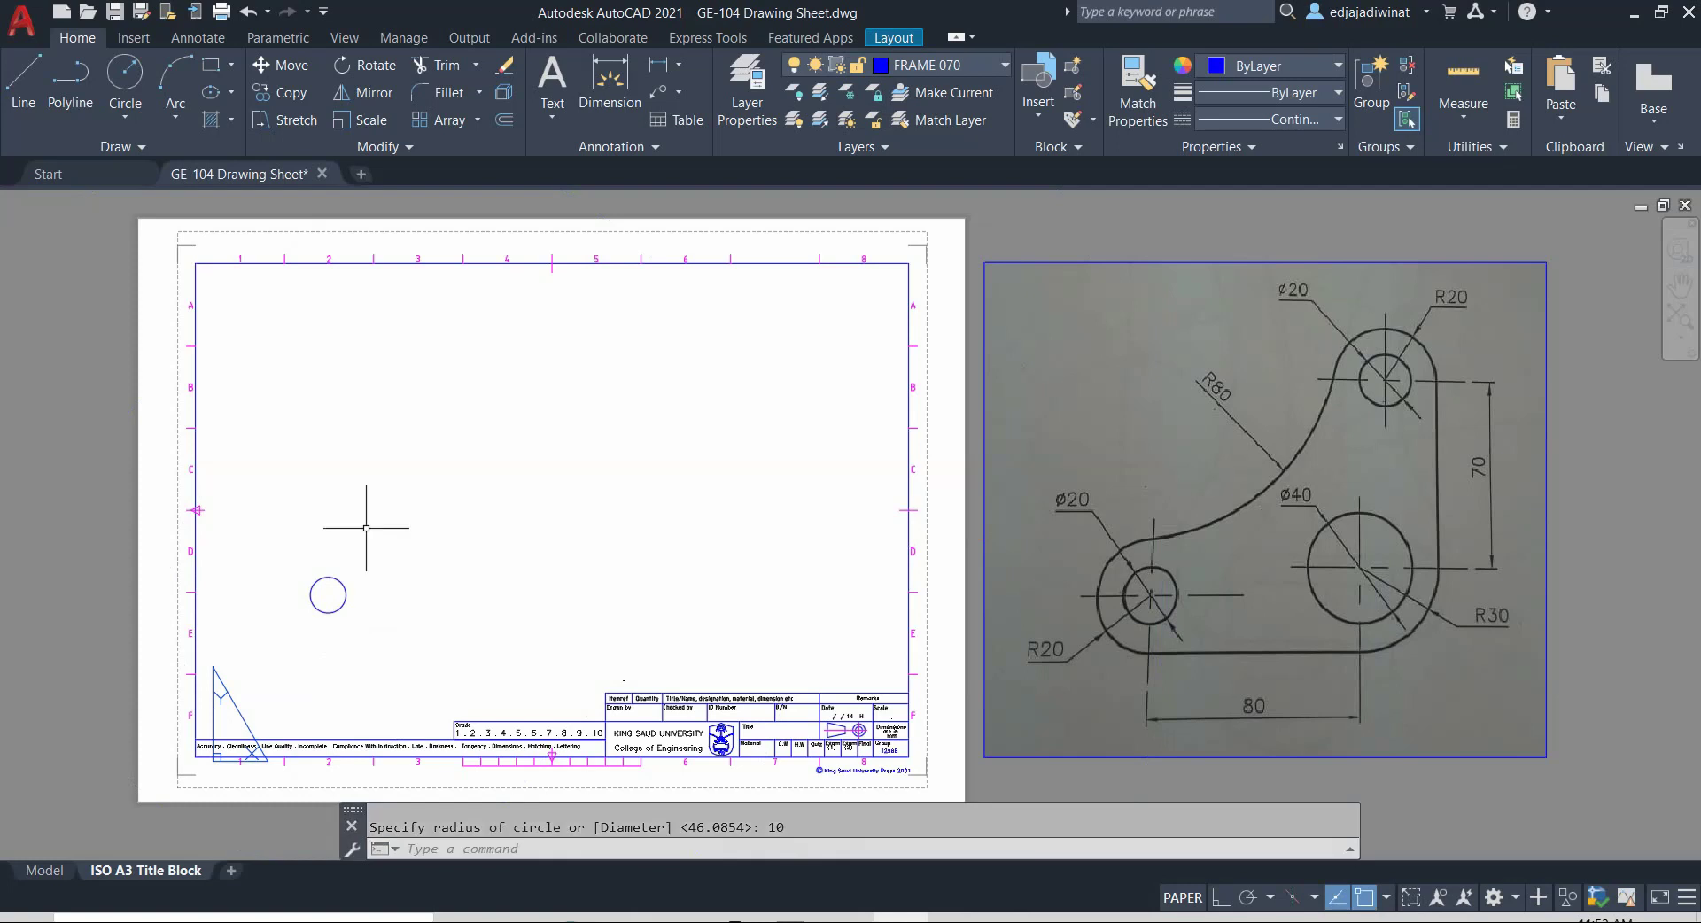
Step: Start a second circle and, before placing it, check that object snap is on with the Center mode active
left_click(133, 84)
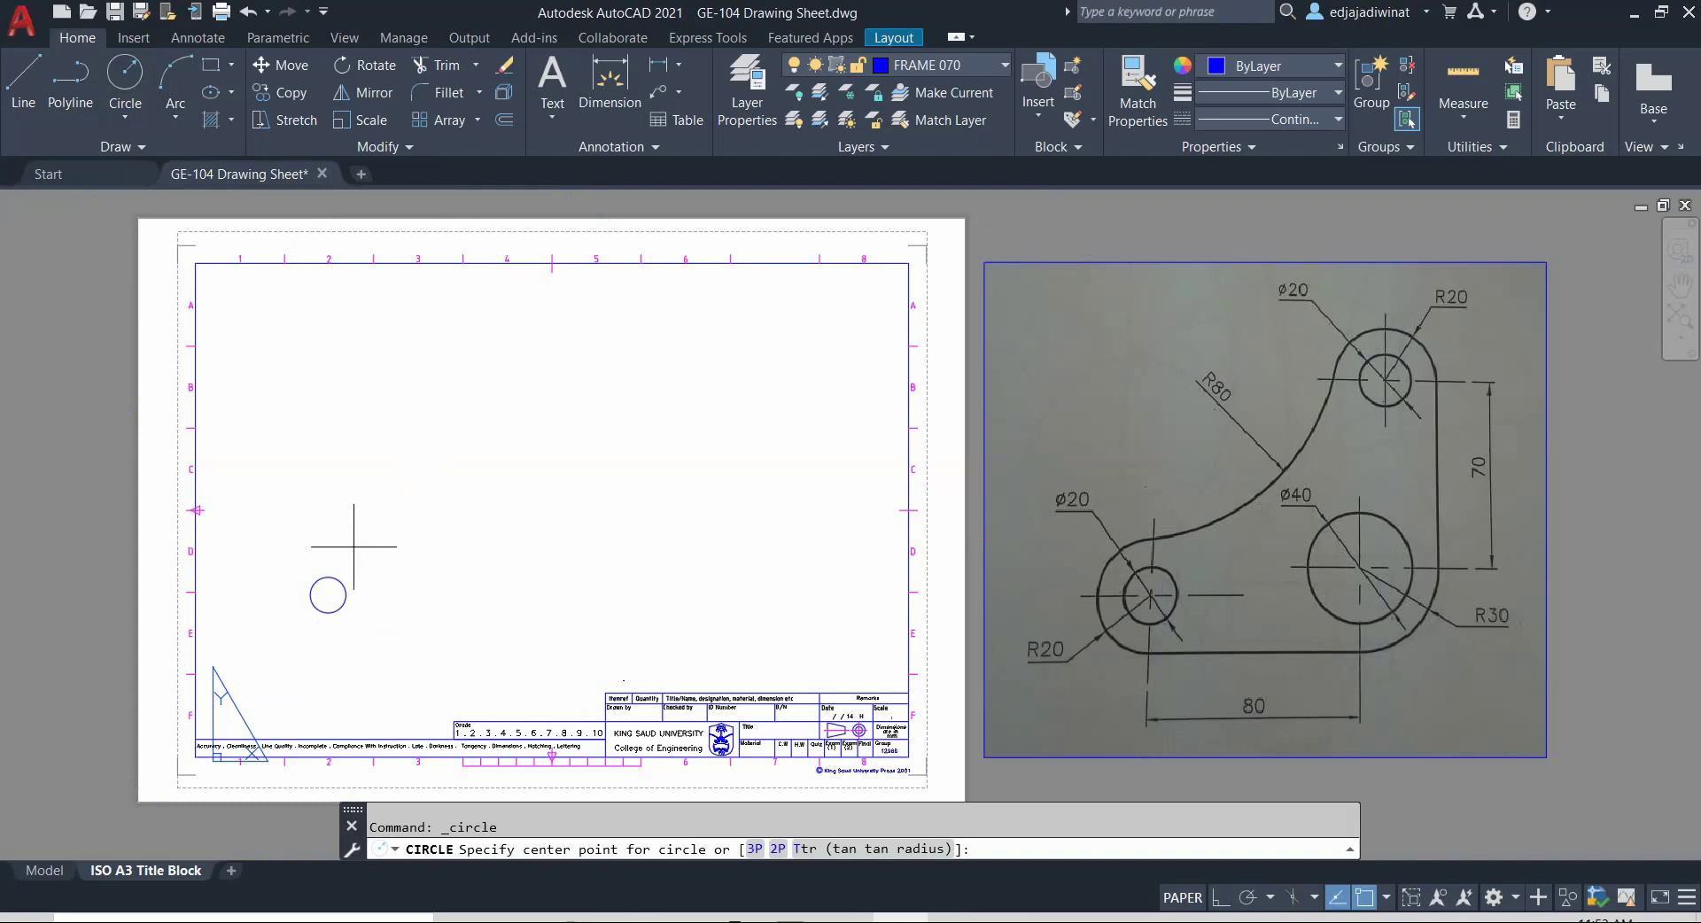
scroll(370, 595, "down", 4)
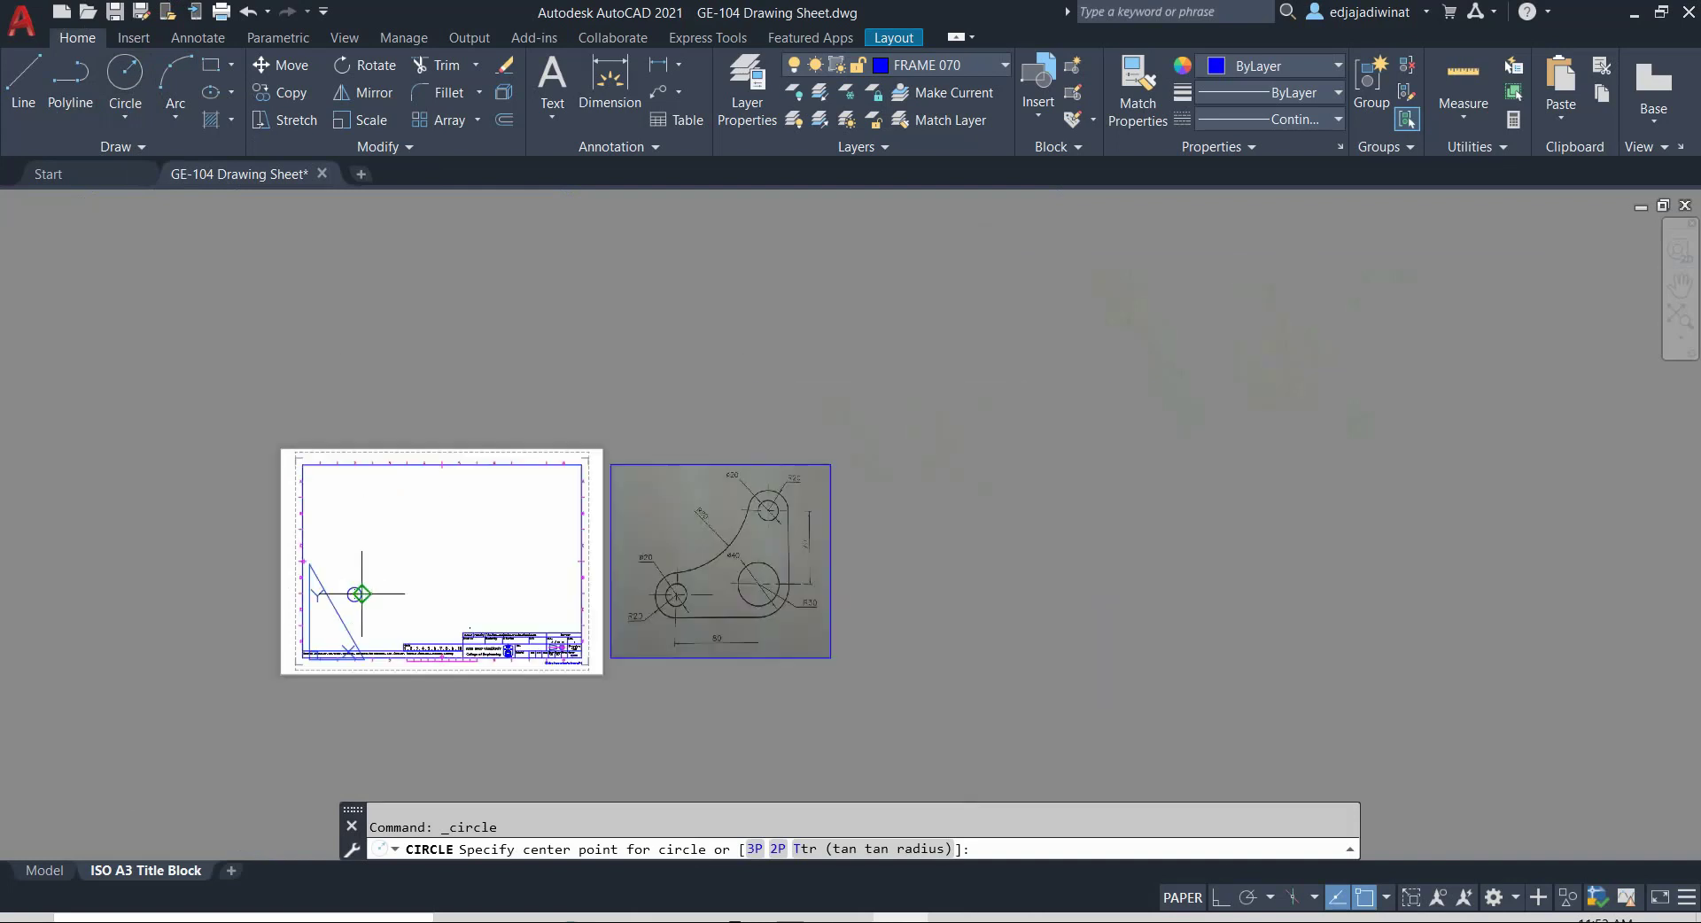
scroll(355, 589, "up", 6)
scroll(335, 560, "up", 4)
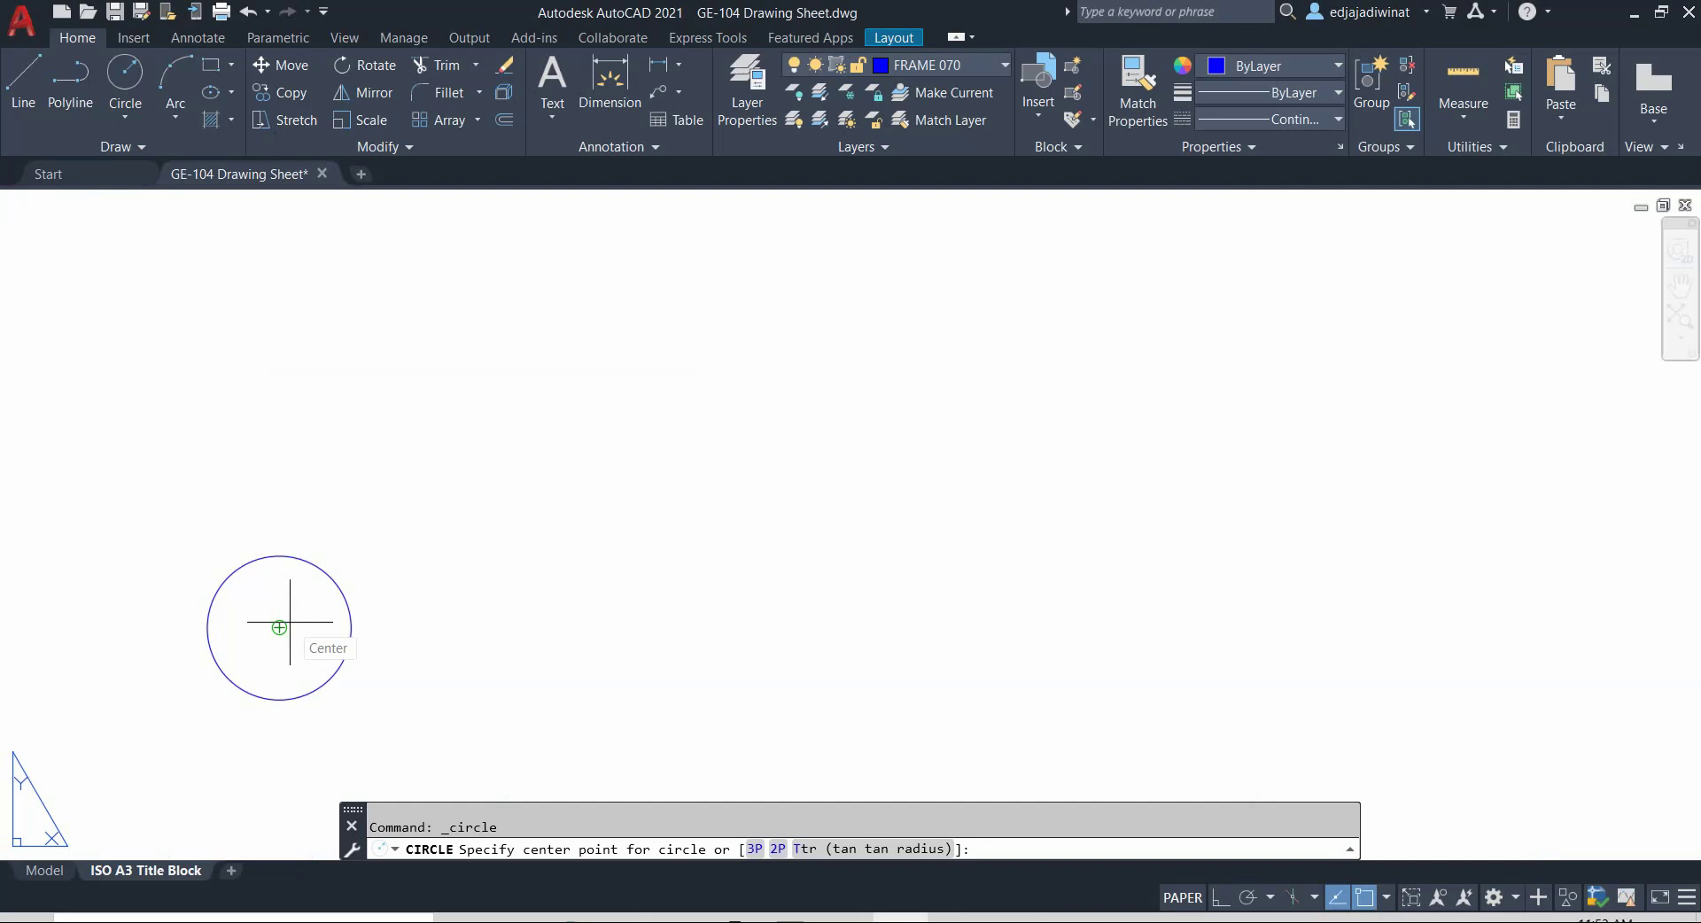
left_click(1365, 898)
left_click(1365, 898)
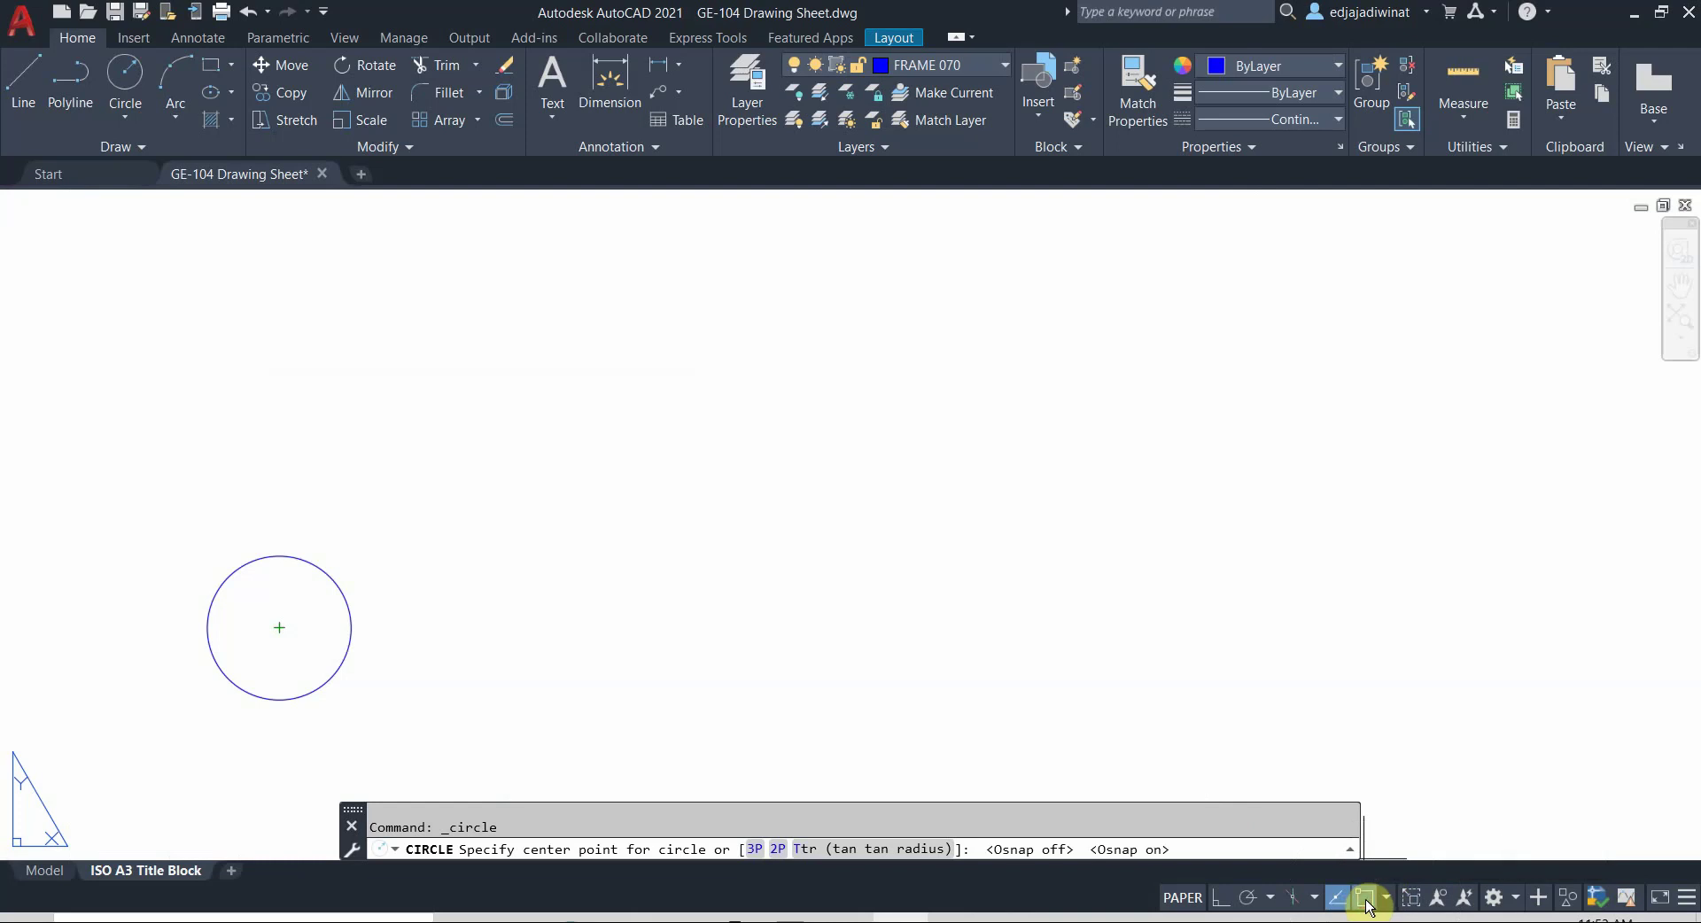
left_click(1386, 899)
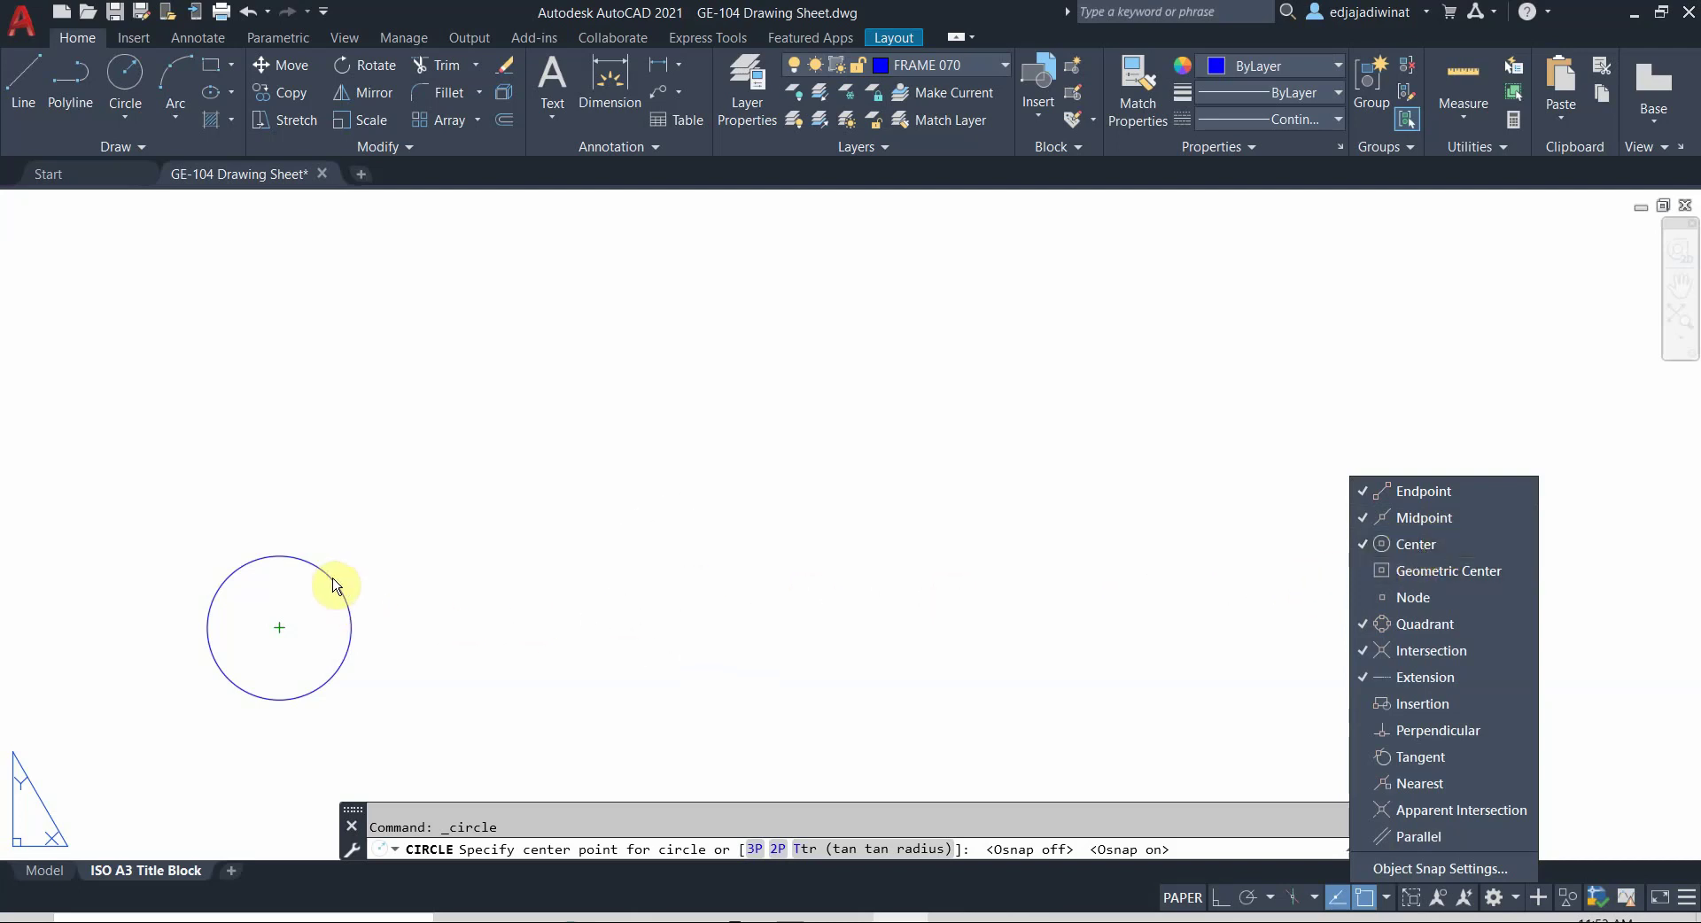
left_click(1390, 898)
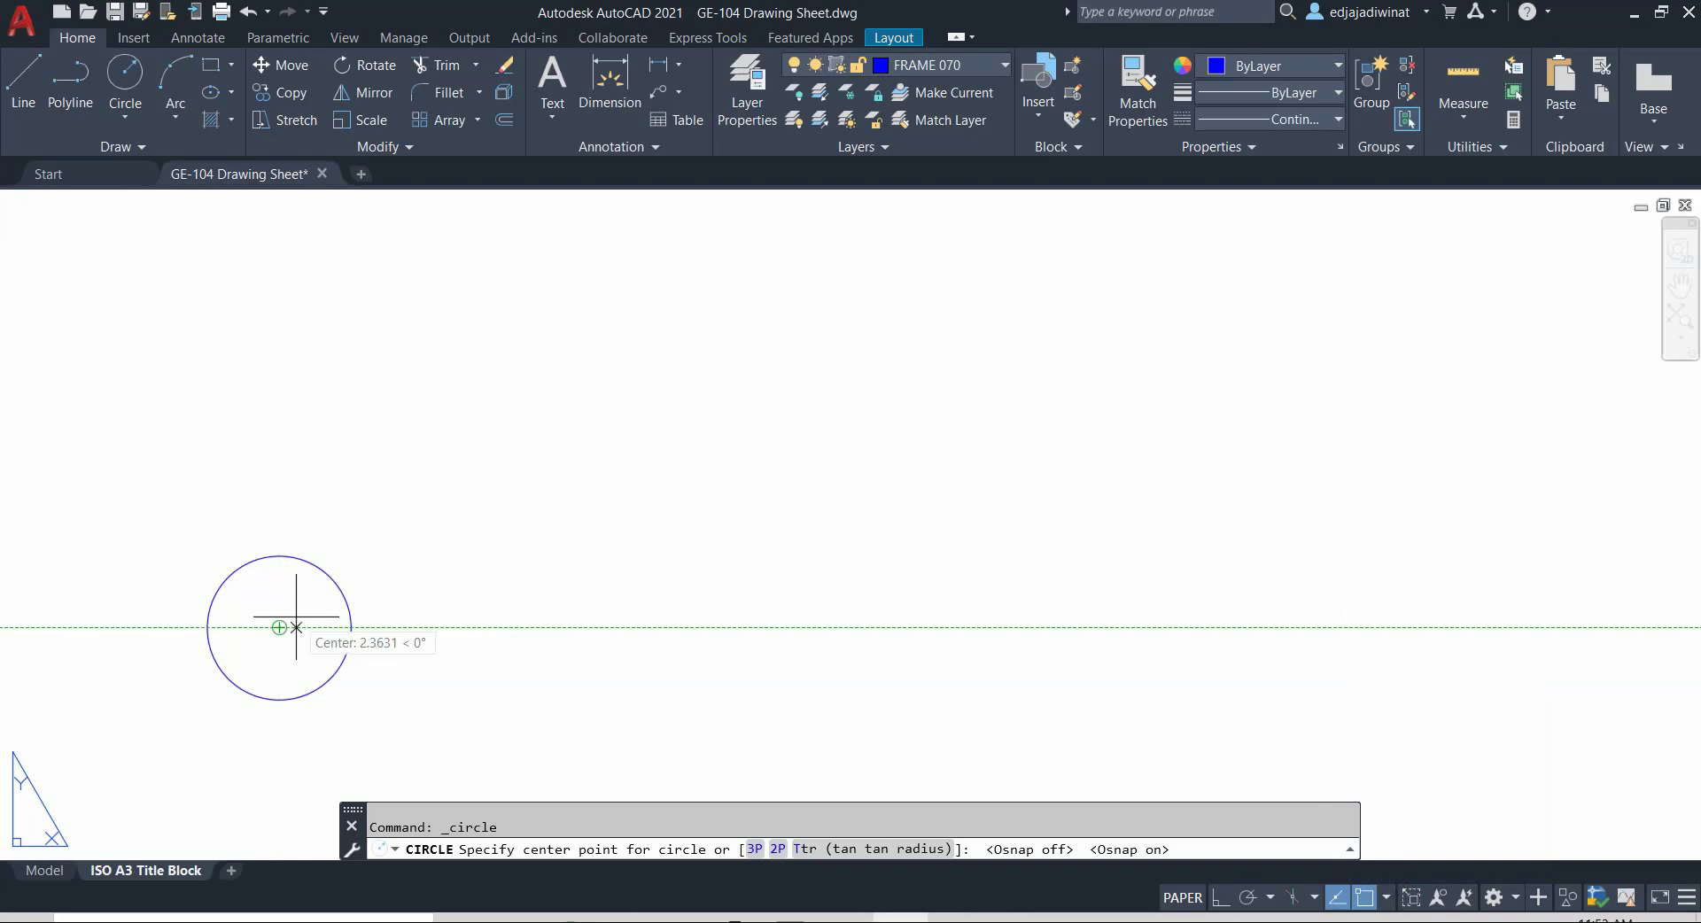
Step: Place the second circle concentric with the first one, with a radius of 20
scroll(296, 613, "down", 3)
scroll(311, 635, "up", 7)
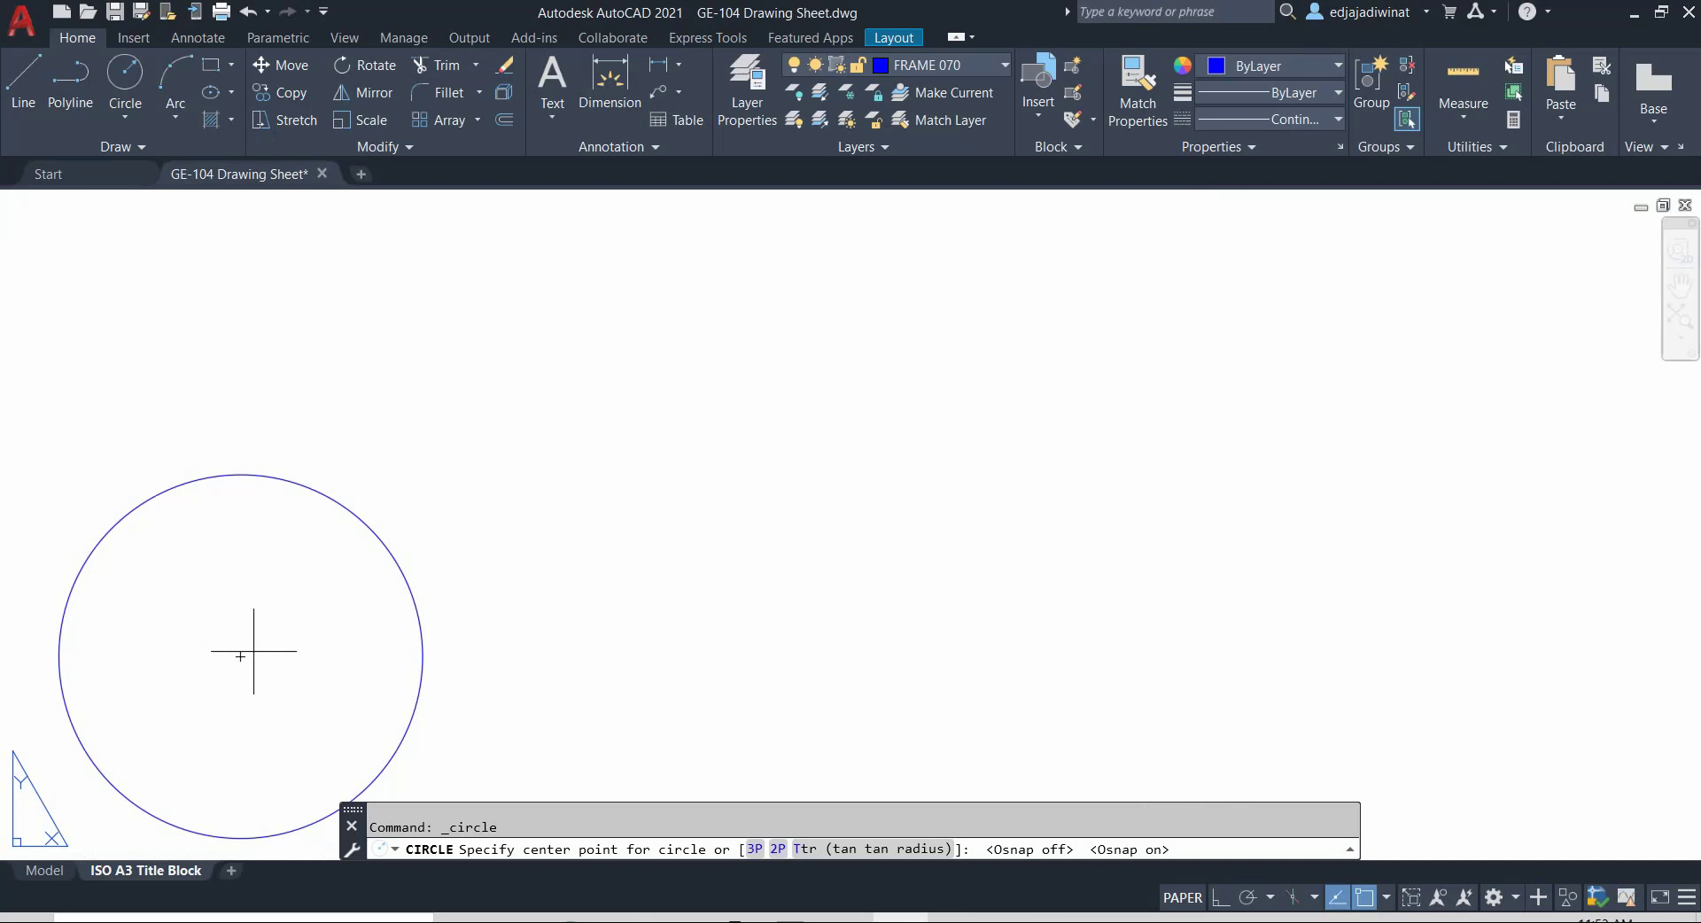
left_click(240, 655)
scroll(359, 507, "up", 4)
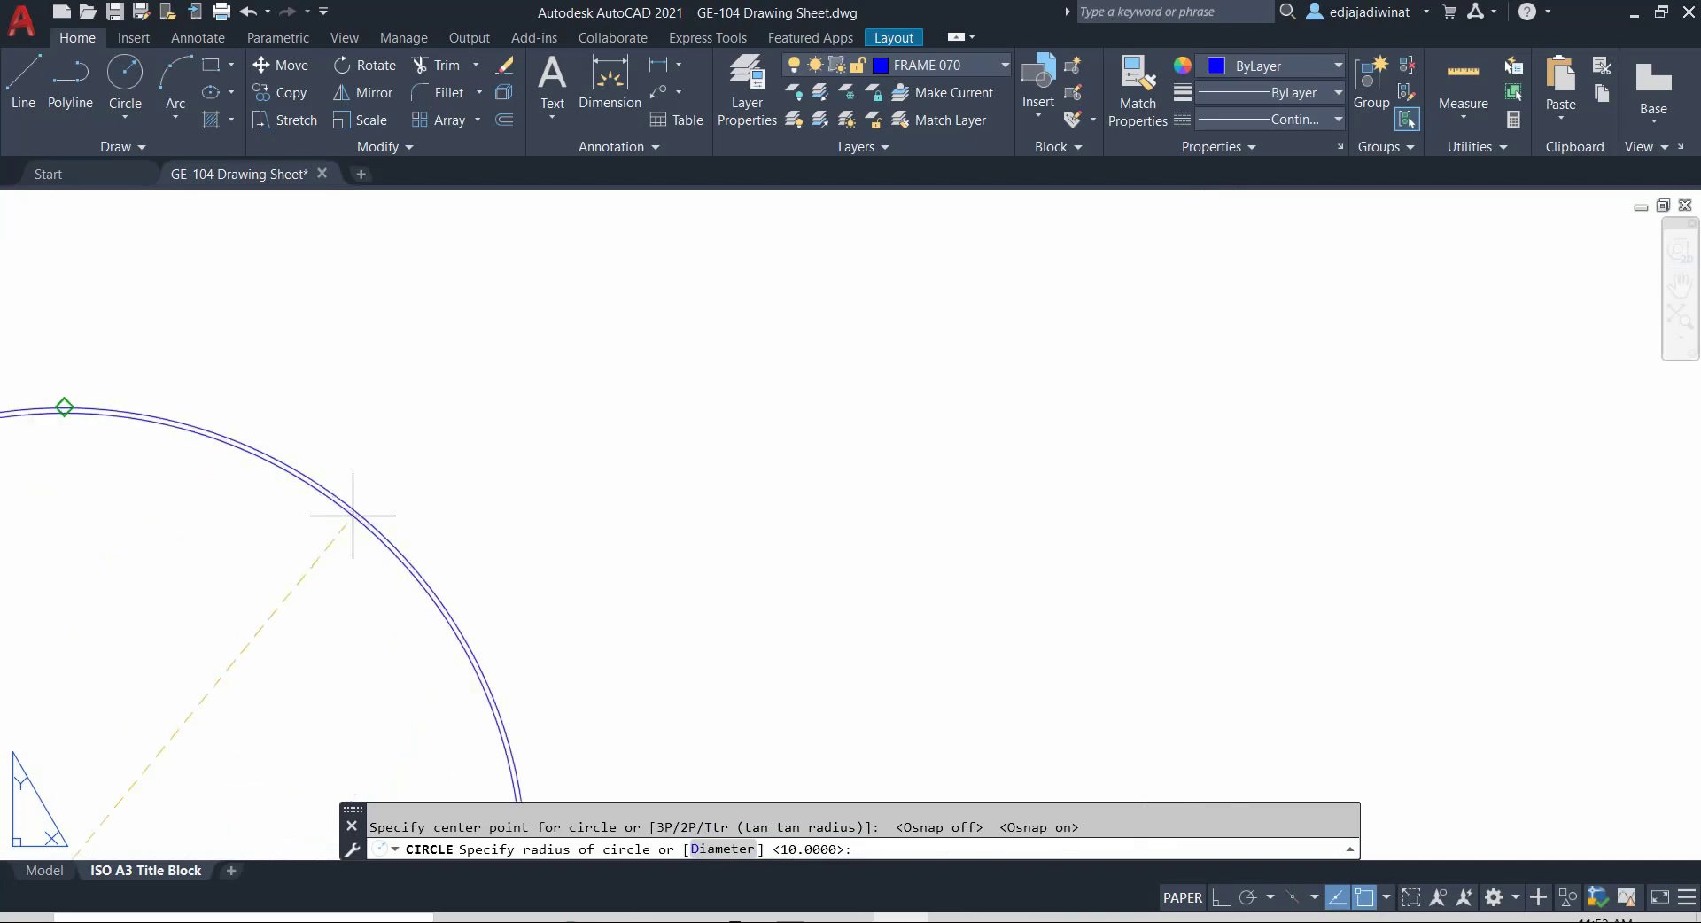
scroll(352, 515, "down", 4)
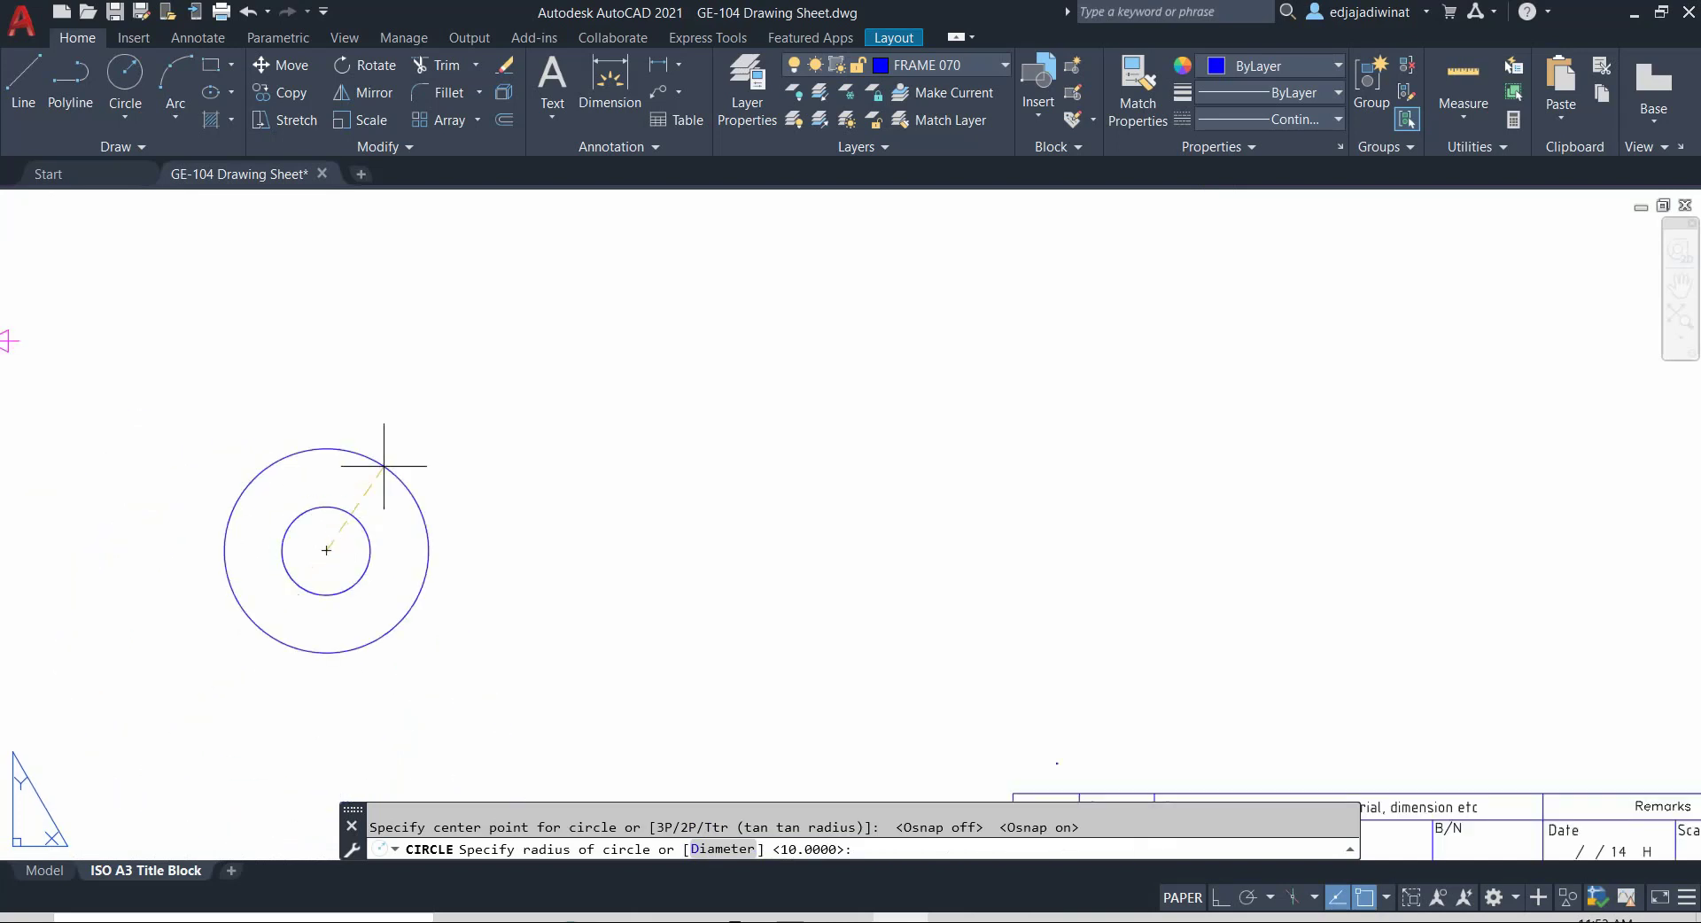
scroll(383, 464, "up", 3)
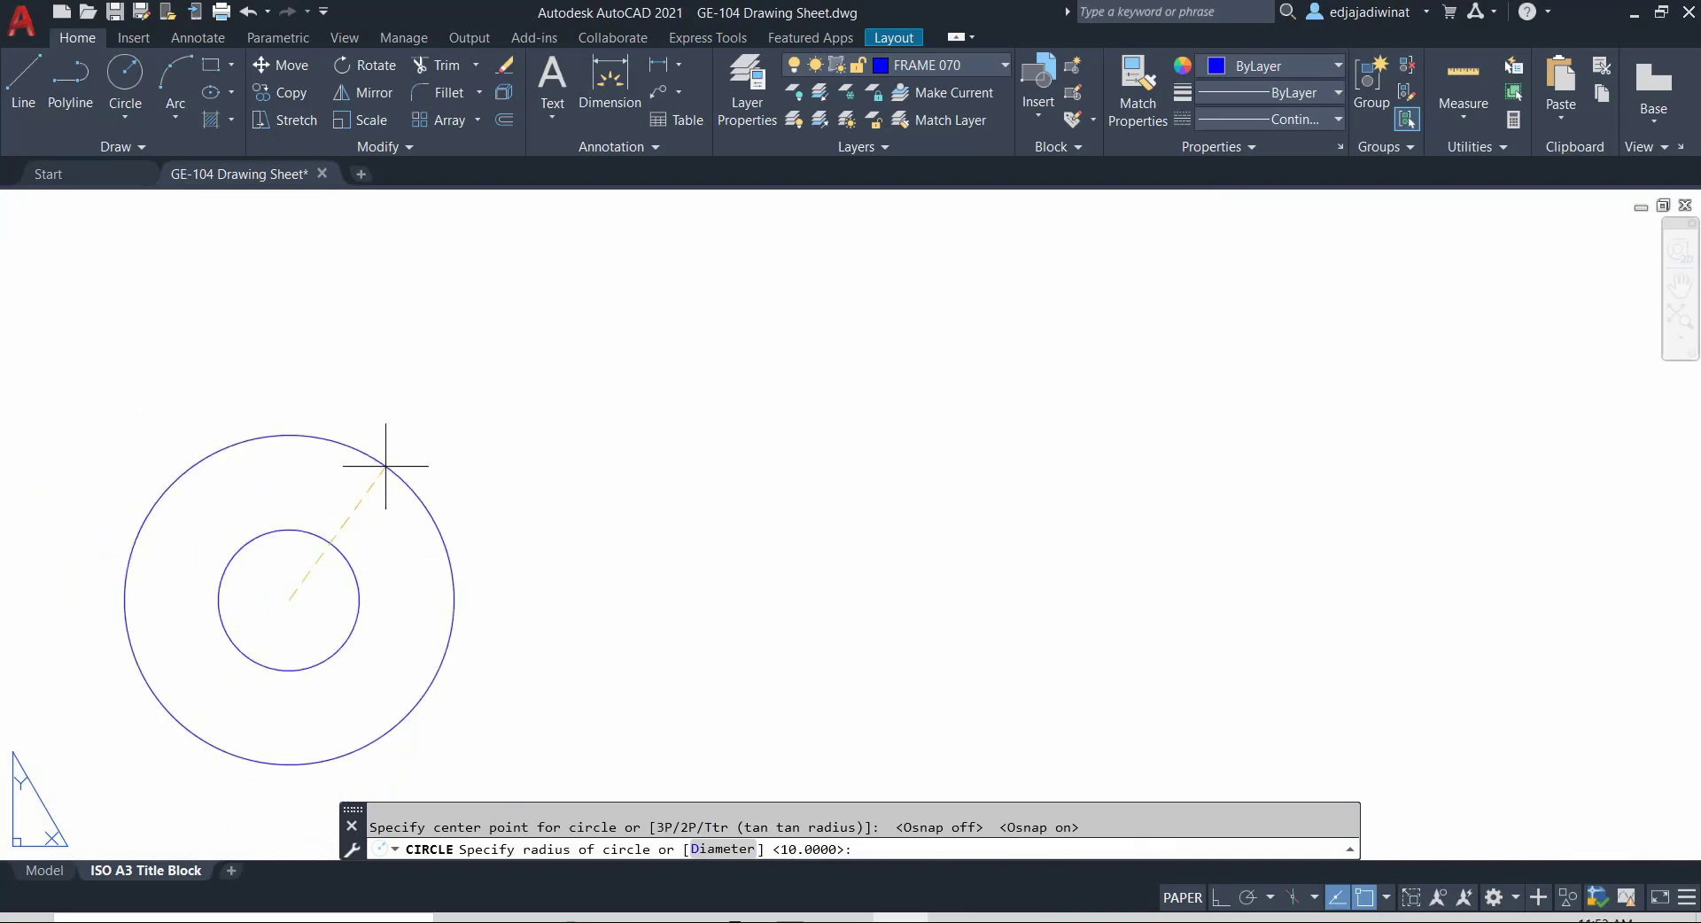
scroll(385, 465, "down", 3)
scroll(385, 465, "down", 2)
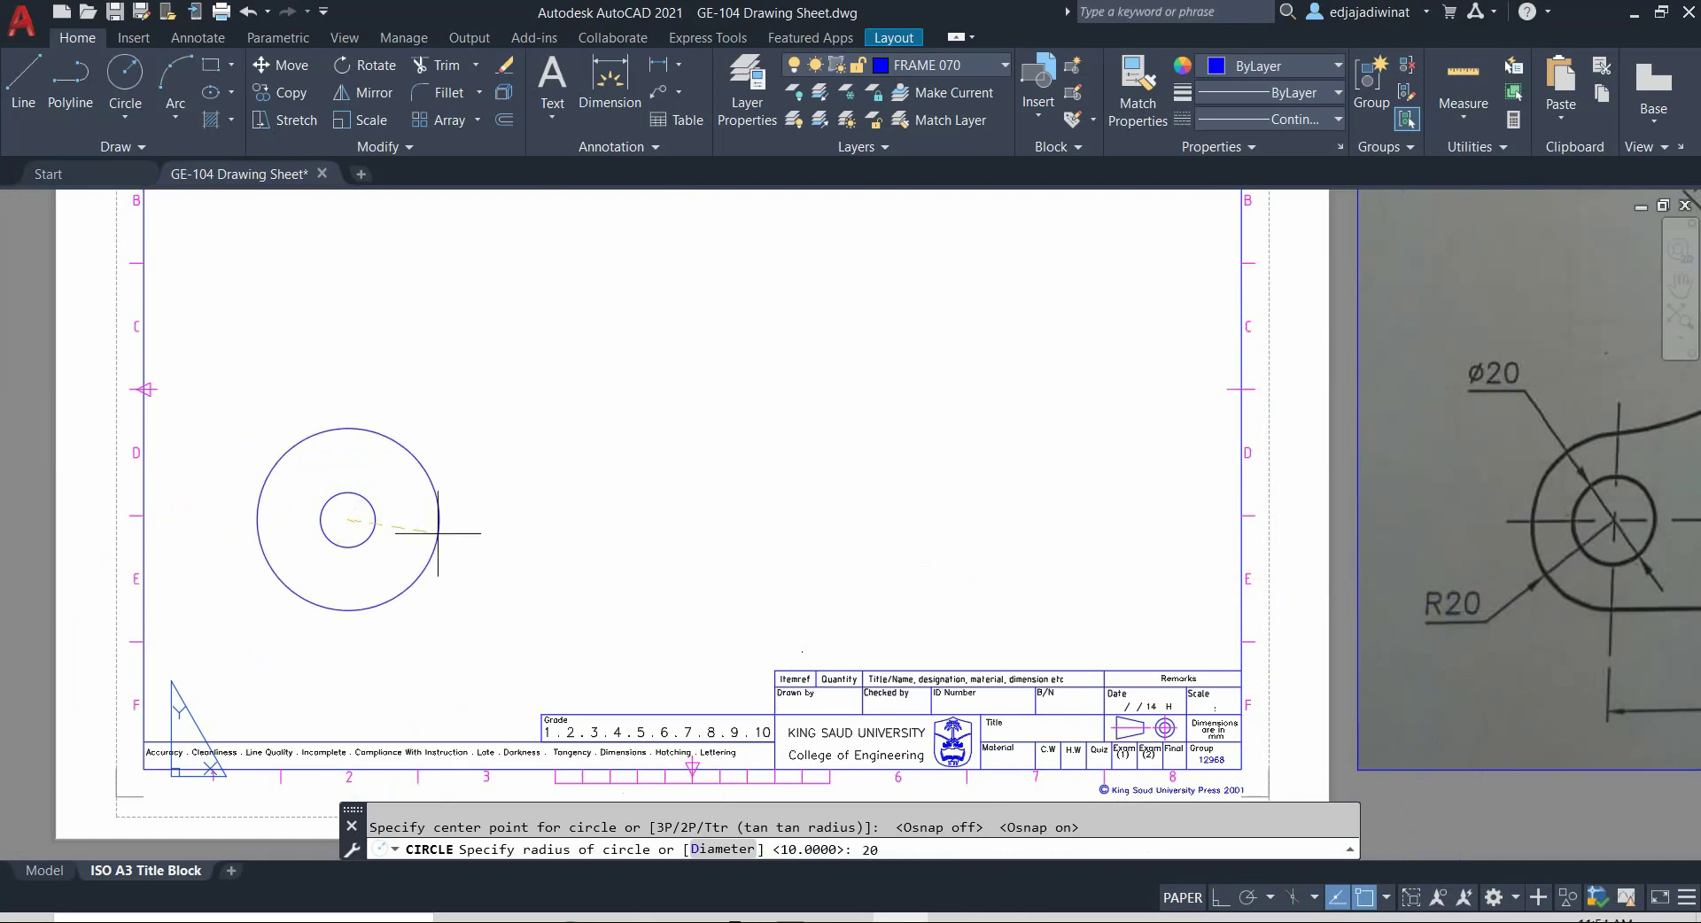
key("Return")
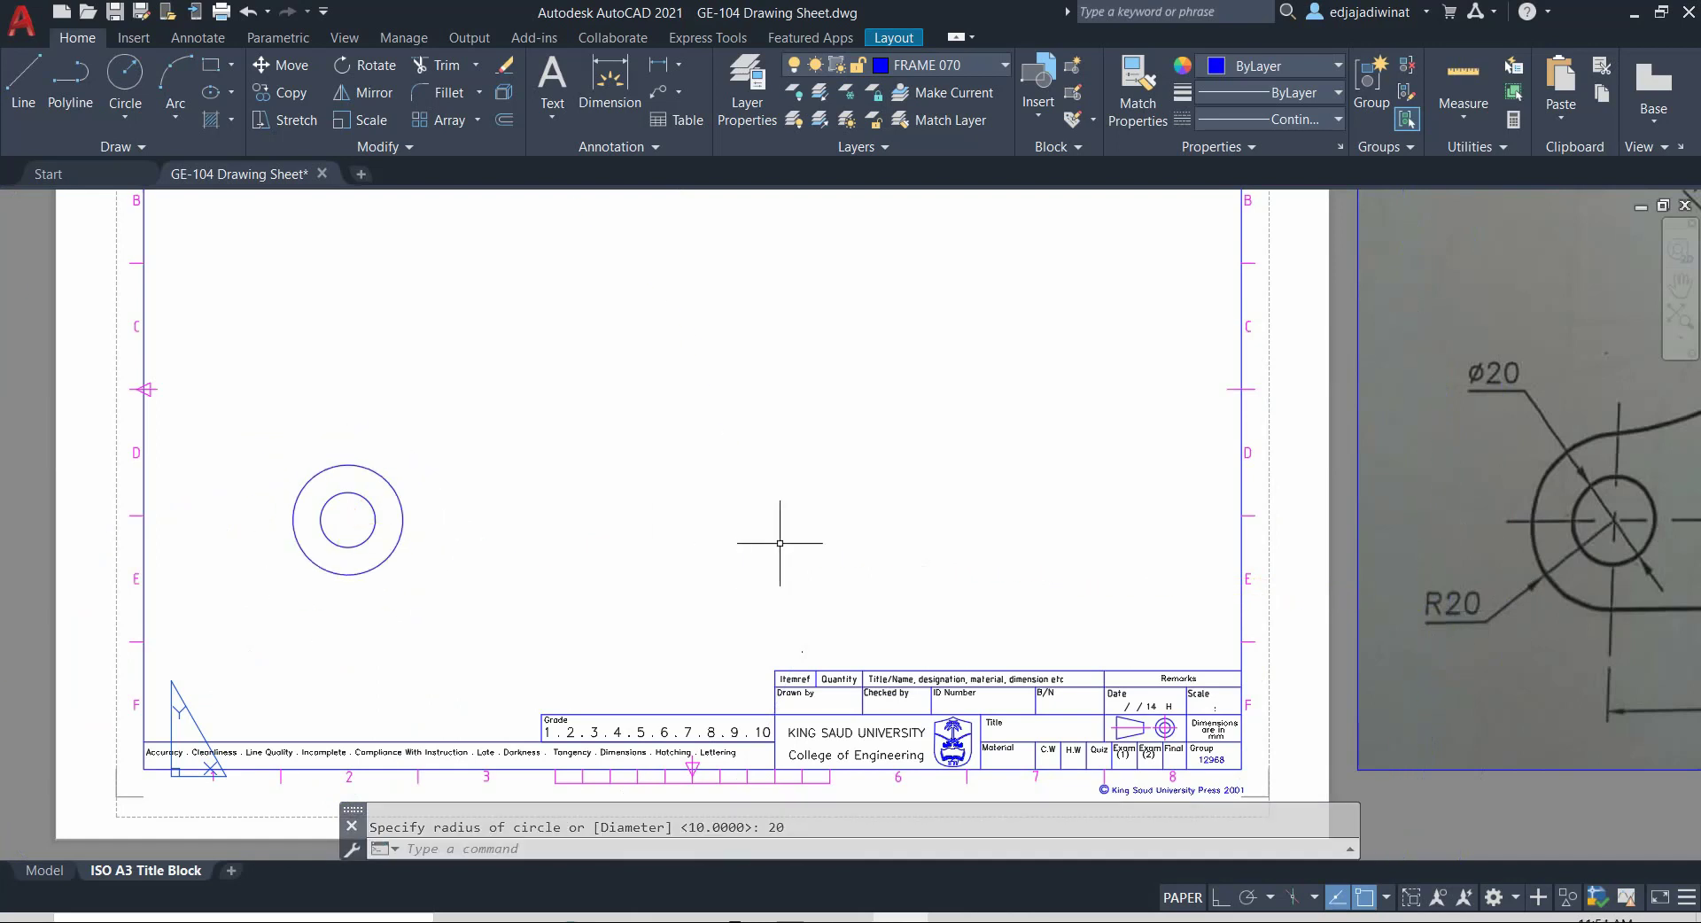
Step: Examine the reference picture for the Ø40 hole's position relative to the lower-left Ø20 hole
scroll(961, 545, "down", 4)
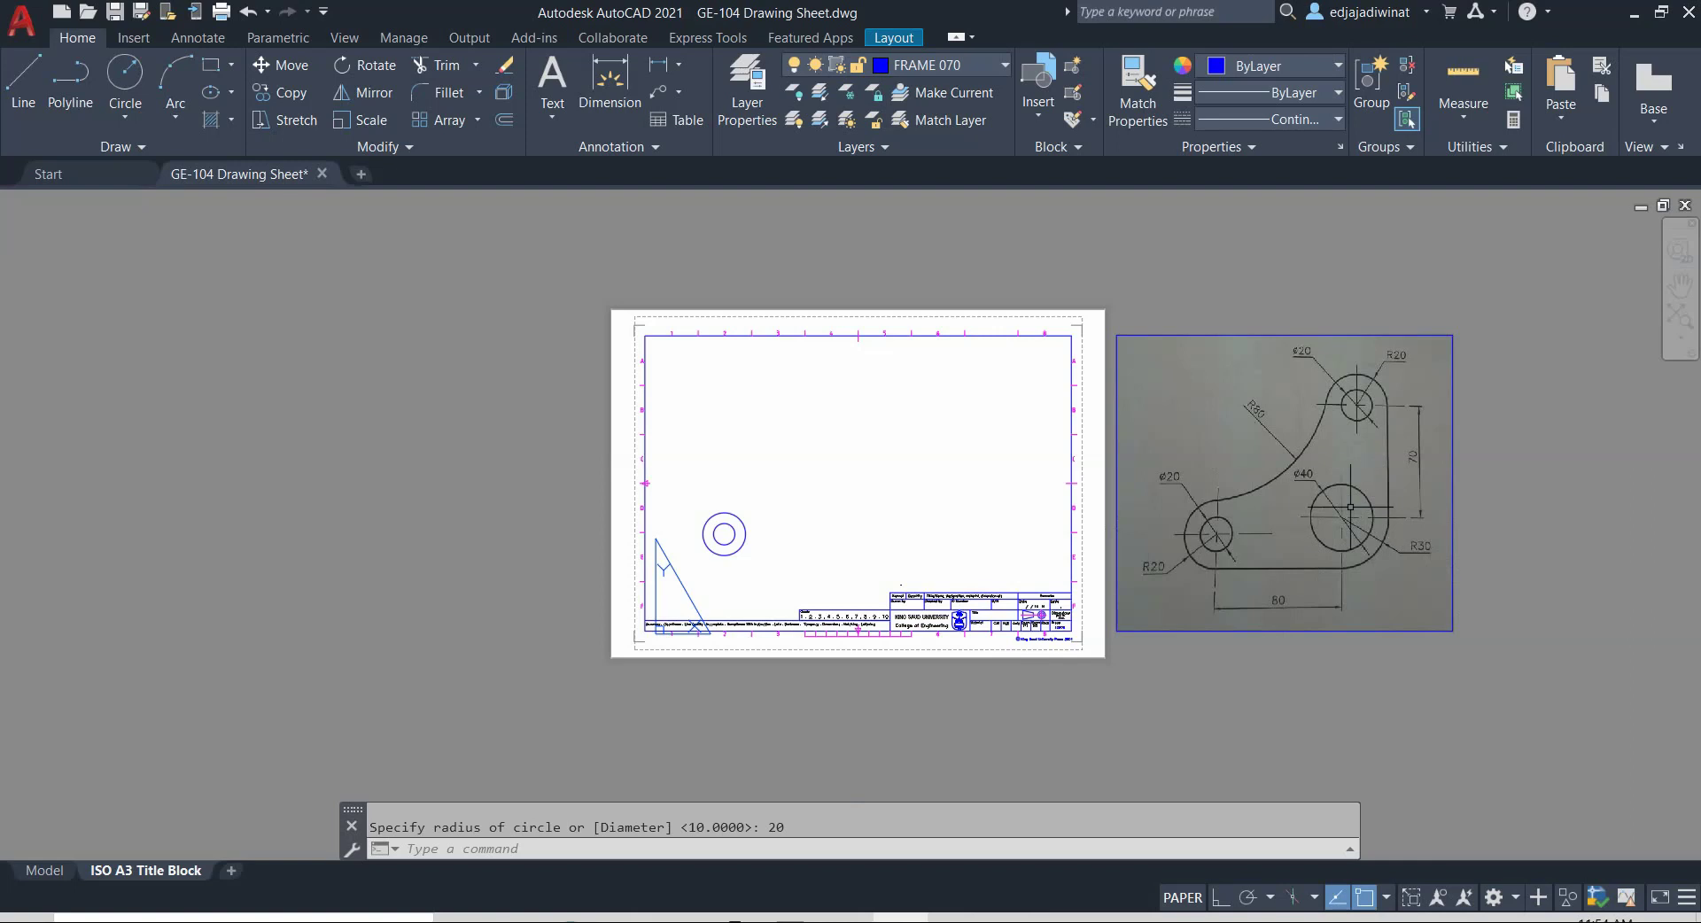
scroll(1341, 525, "up", 7)
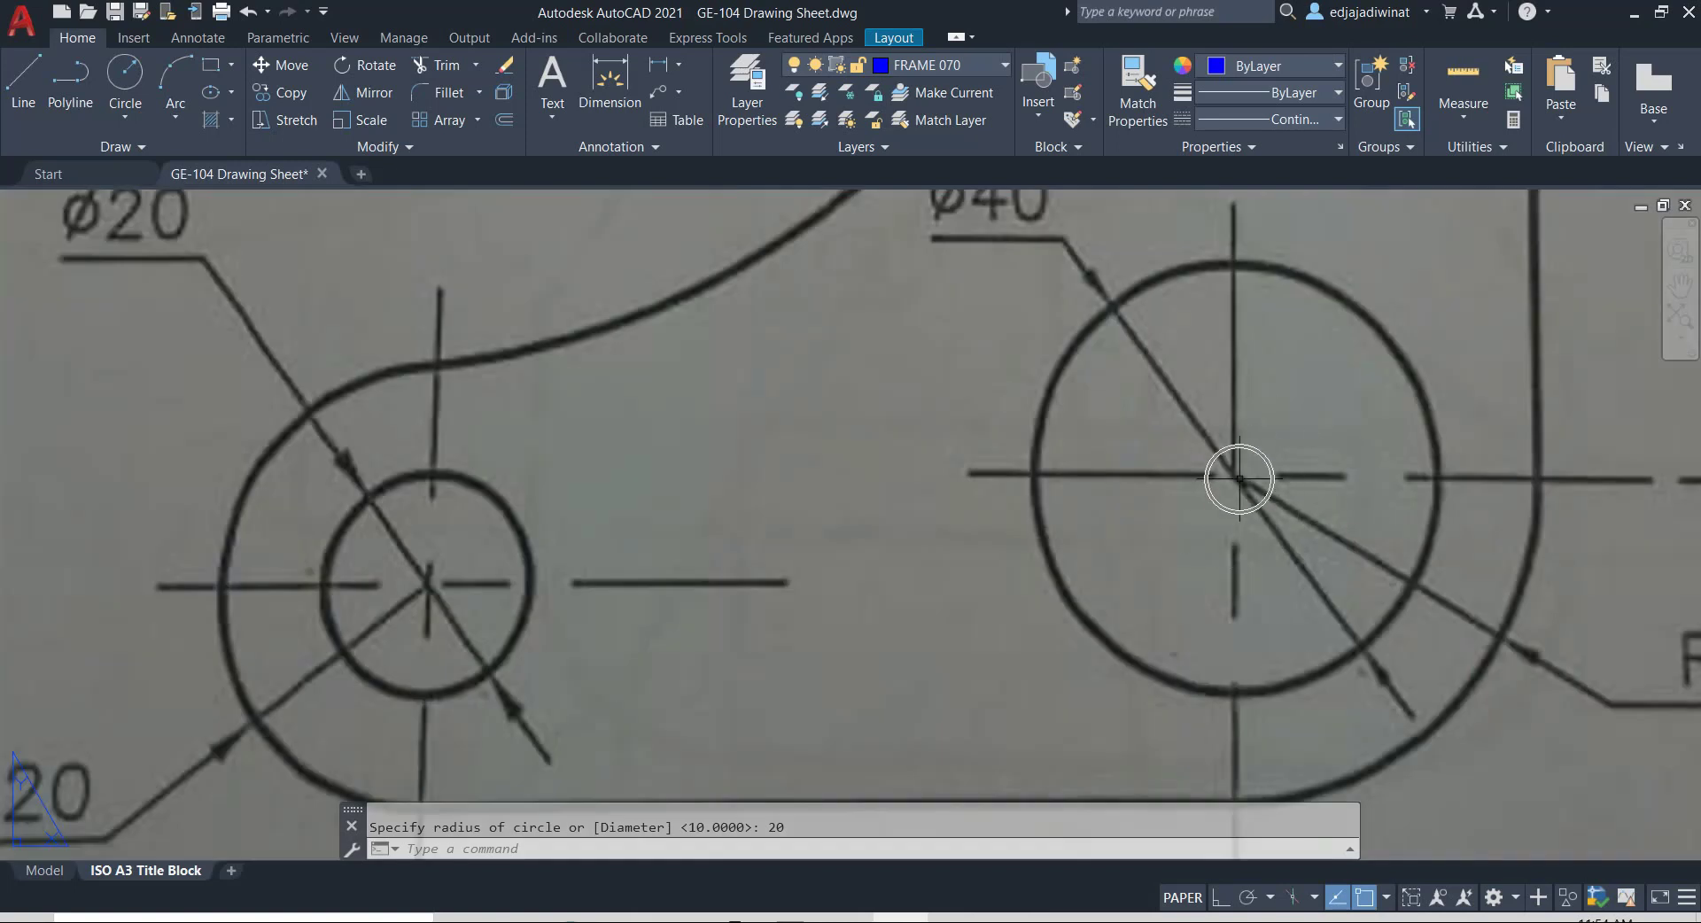
scroll(1240, 479, "down", 10)
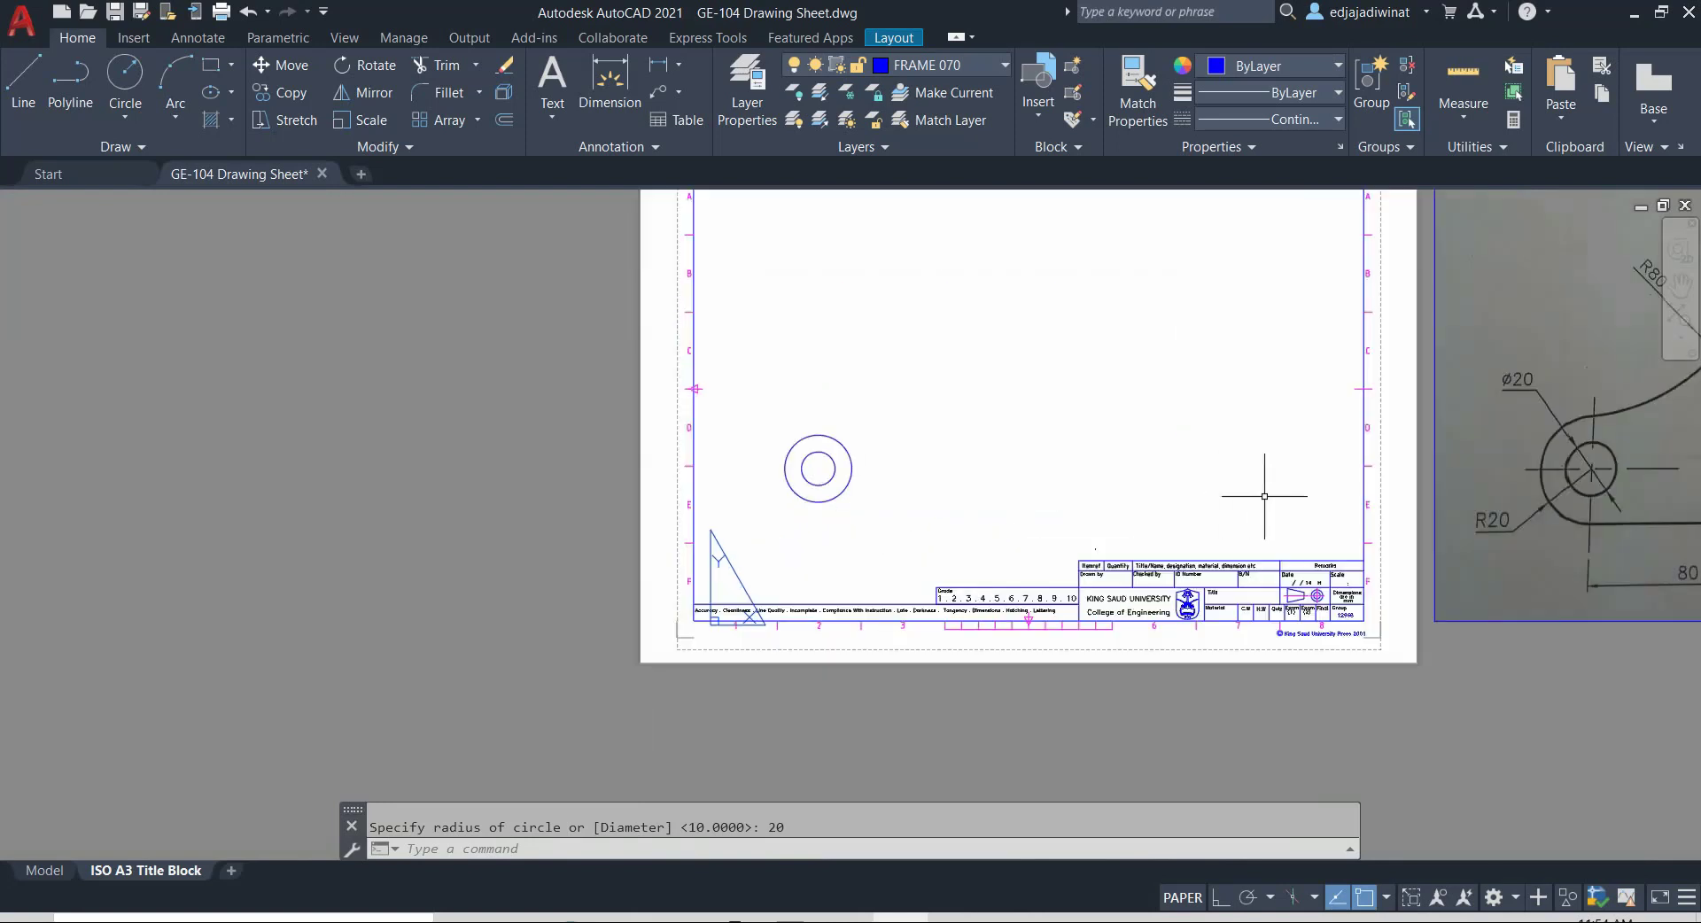
scroll(1265, 489, "down", 4)
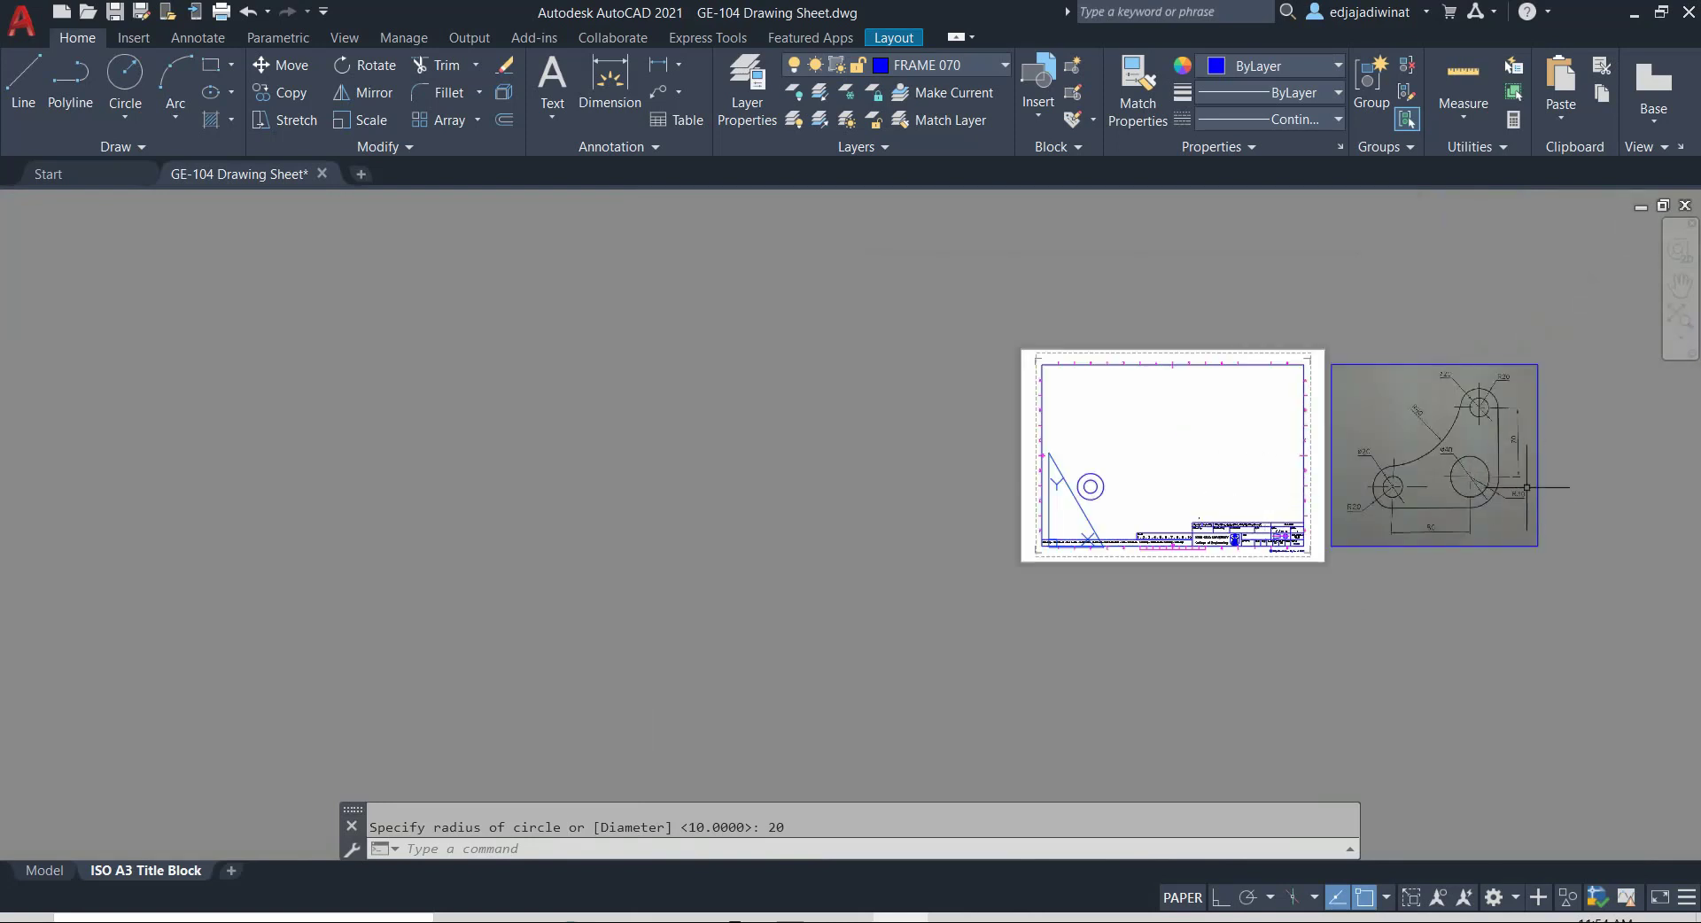
middle_click_drag(1565, 478, 1215, 516)
scroll(1238, 554, "up", 4)
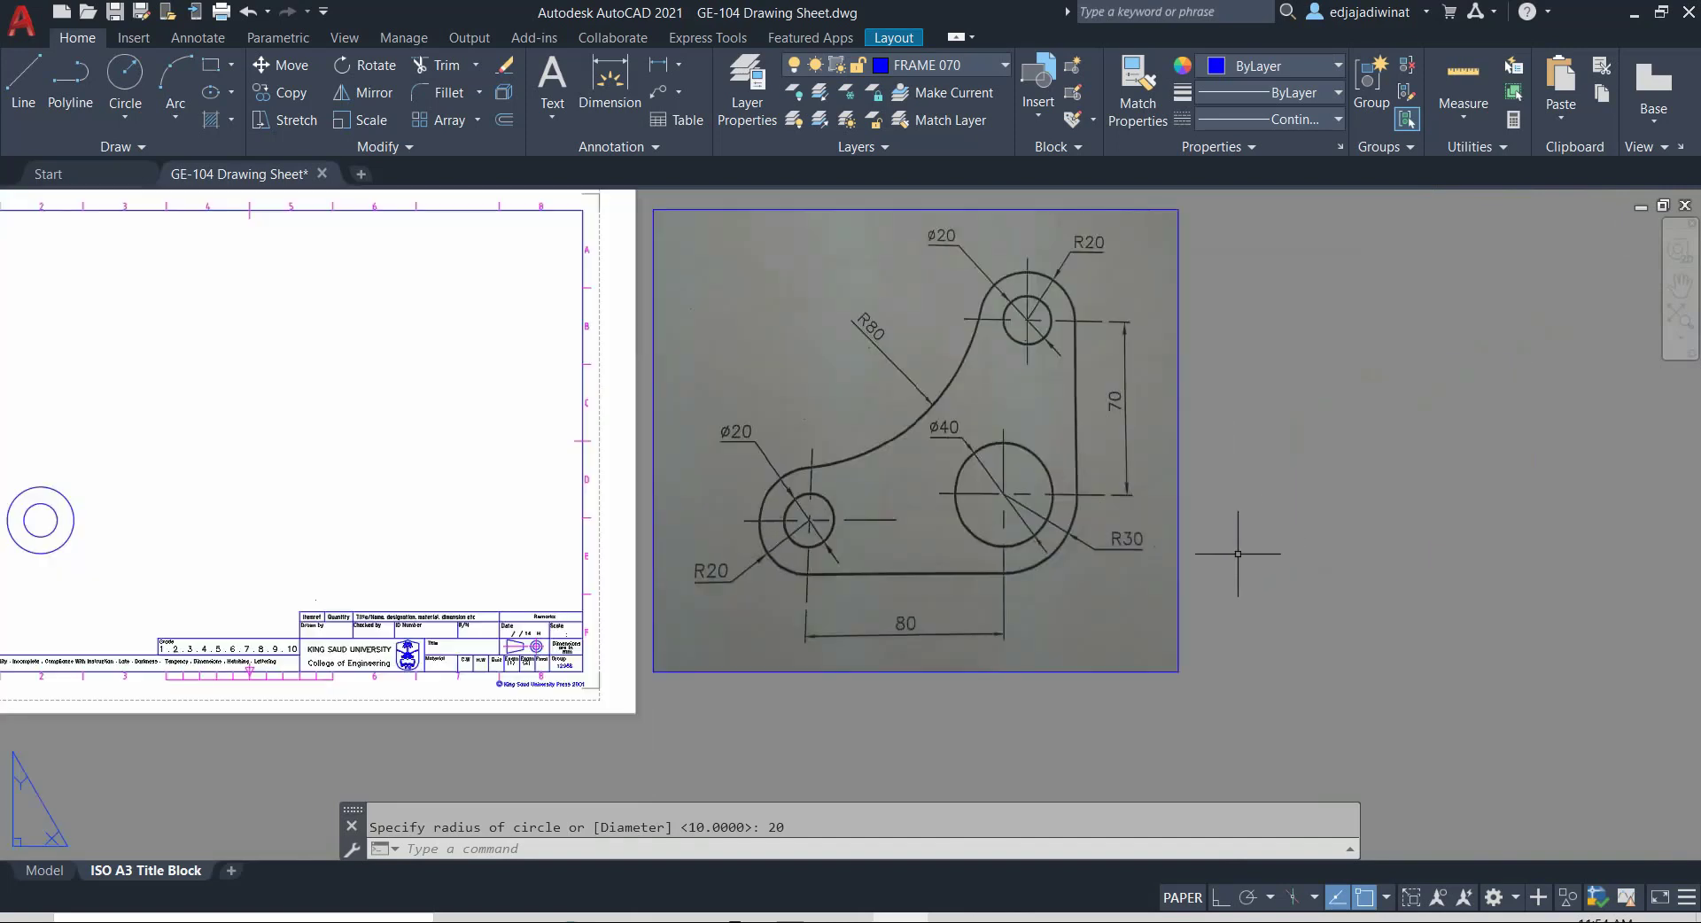
left_click(1007, 497)
middle_click_drag(683, 474, 1124, 515)
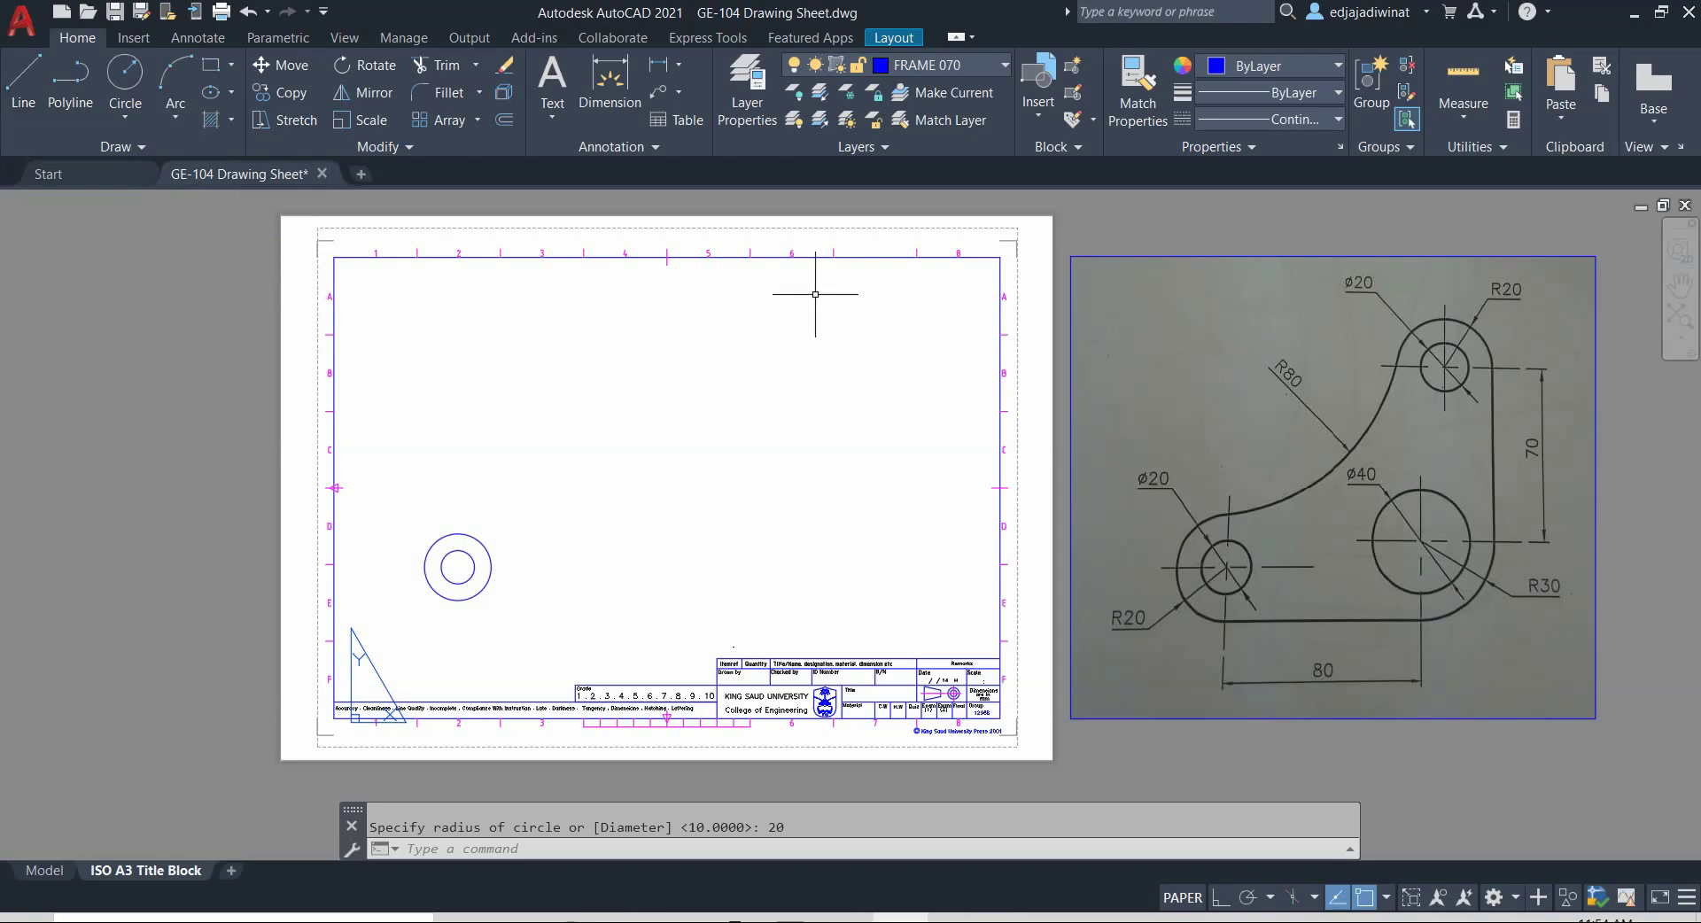
left_click(23, 97)
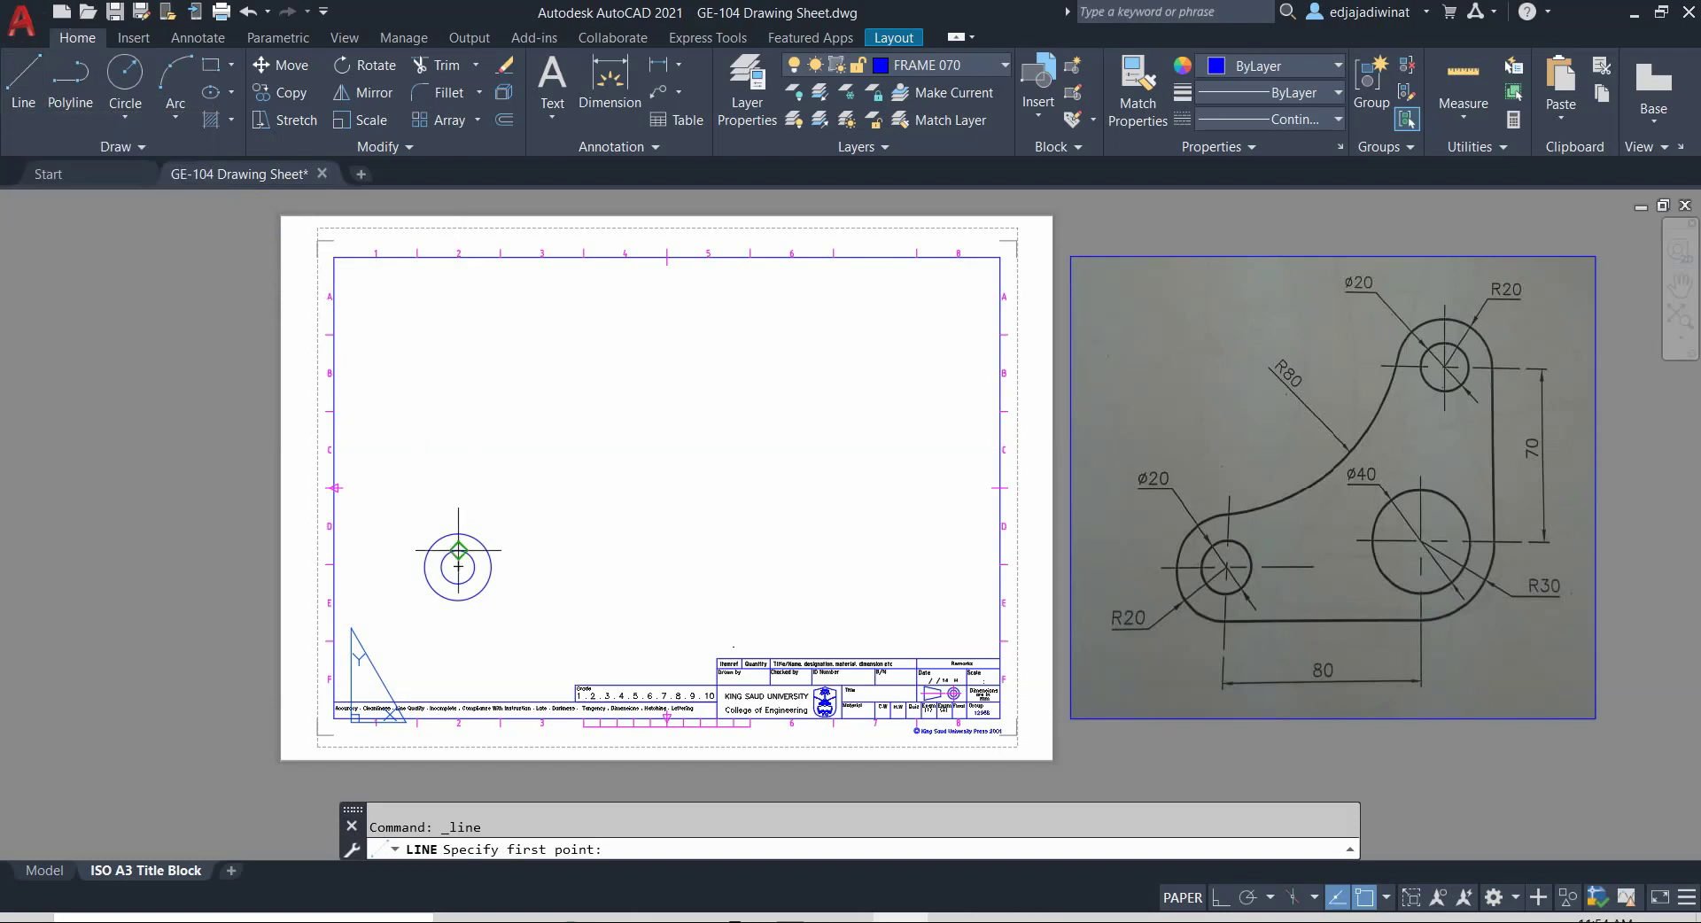
scroll(459, 566, "up", 4)
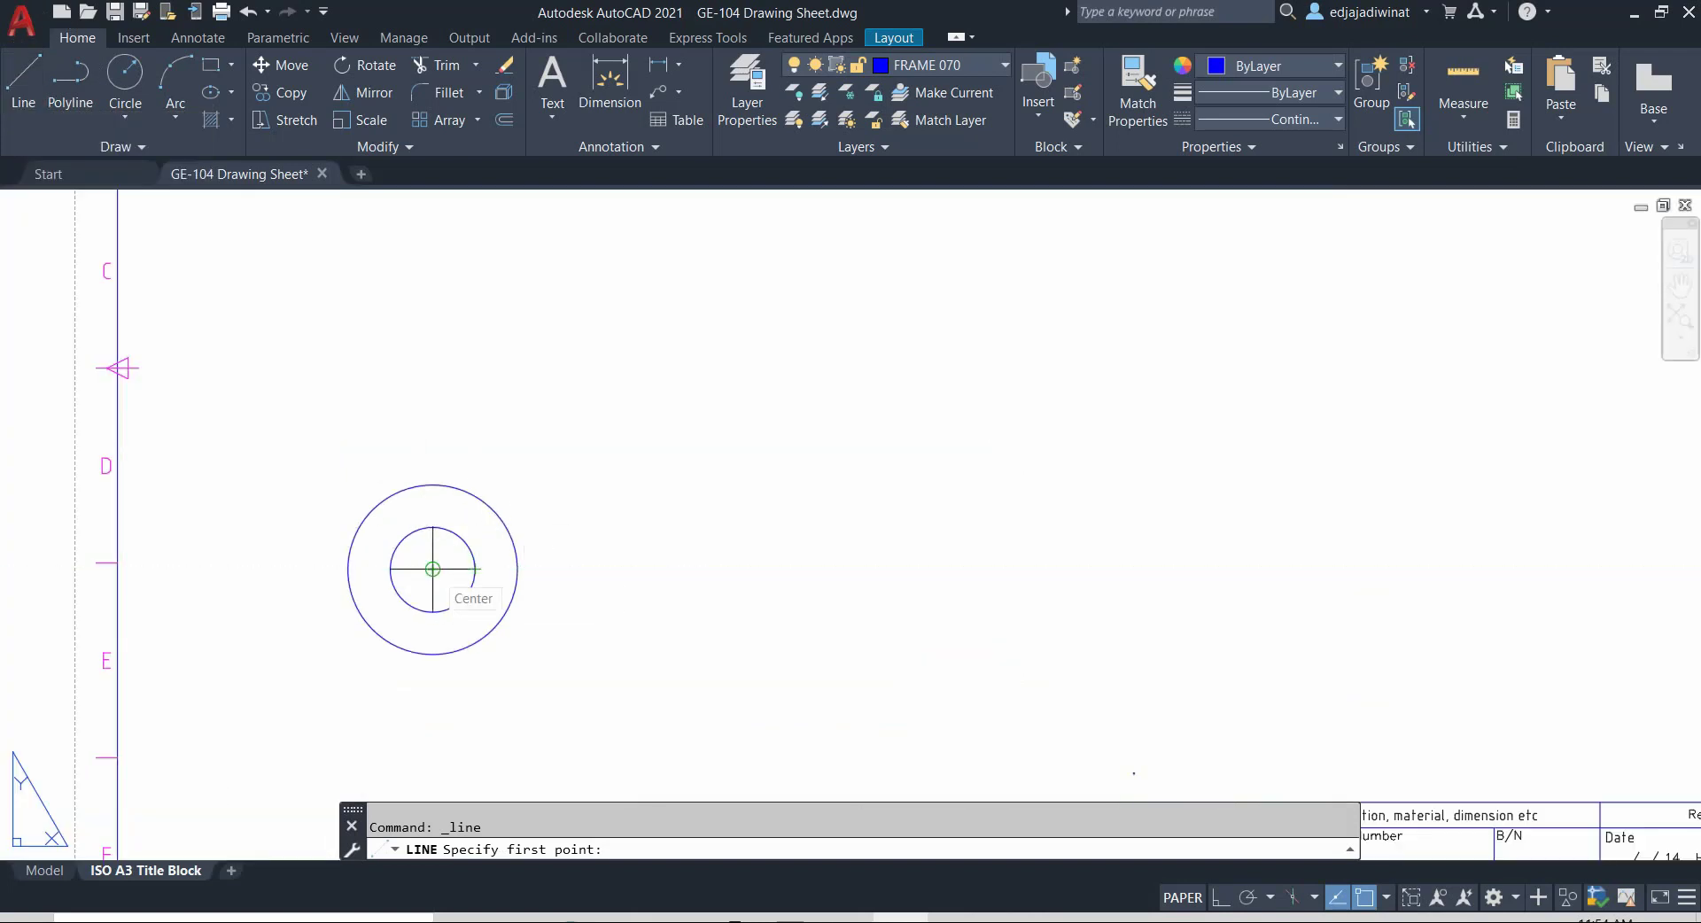
scroll(430, 567, "down", 2)
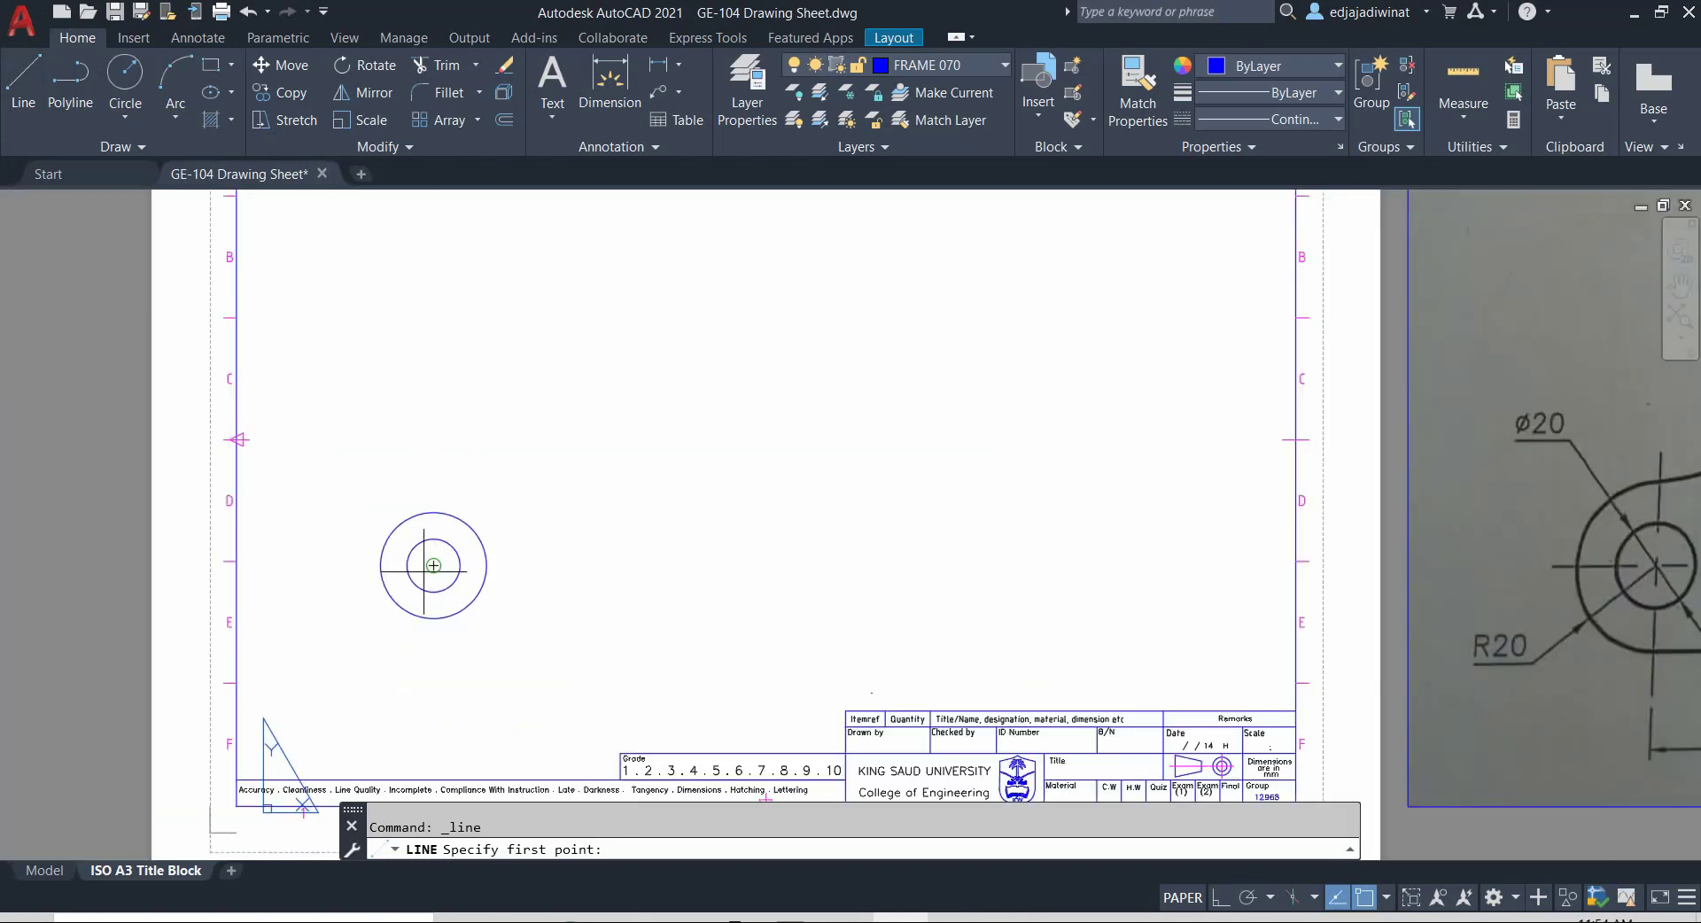
scroll(426, 570, "up", 2)
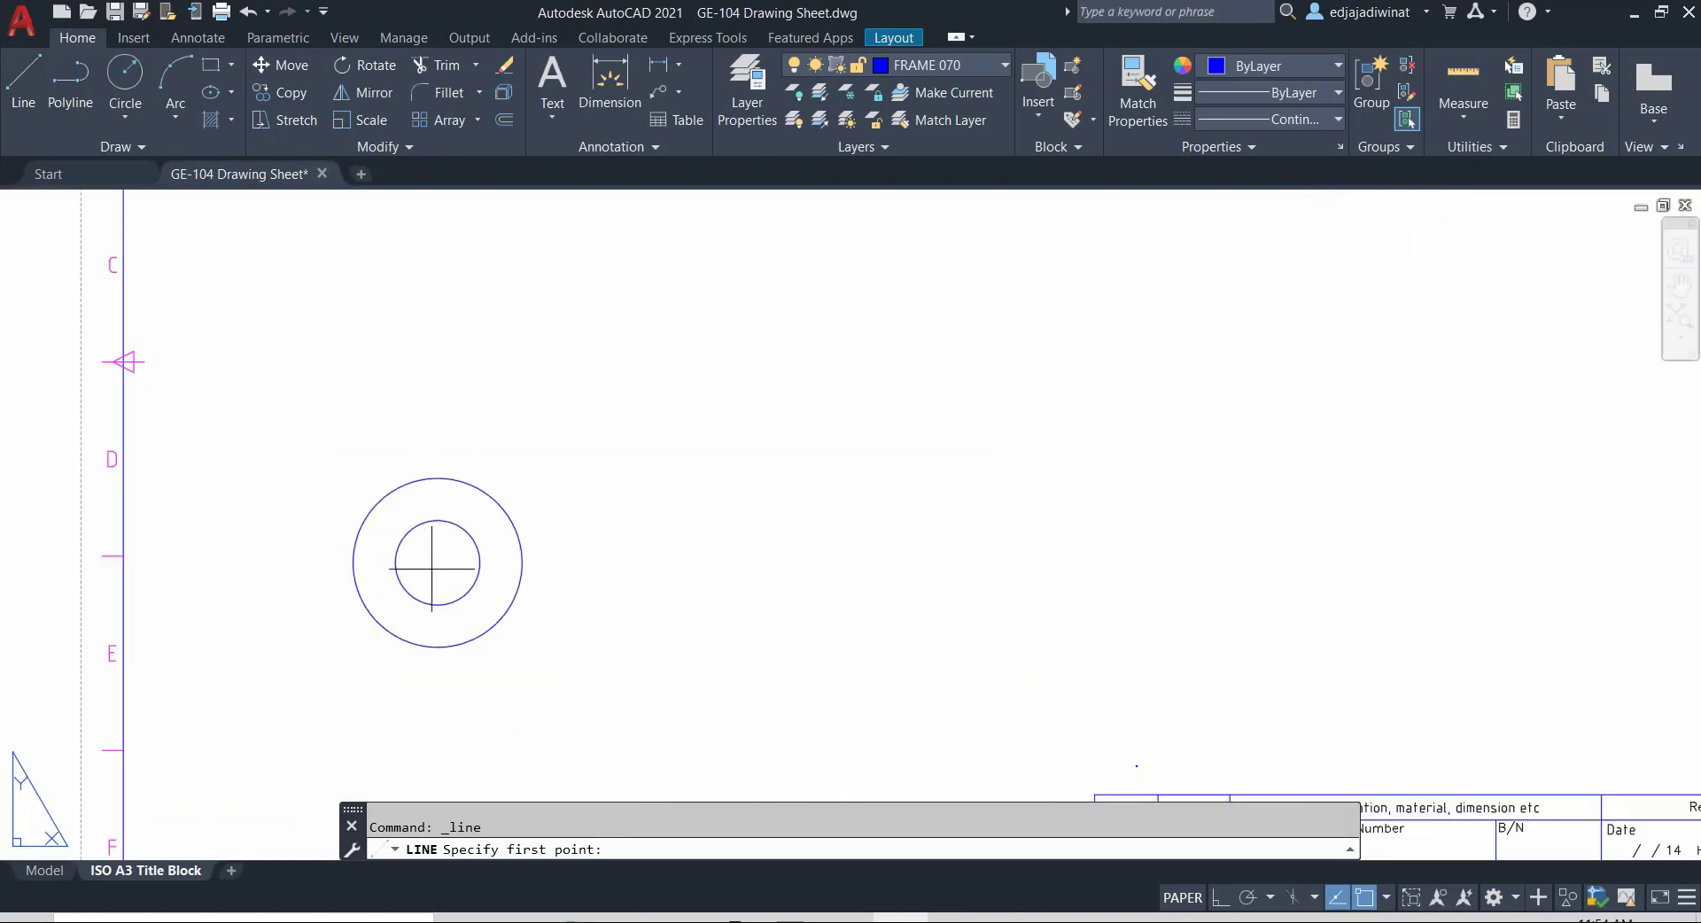
scroll(436, 560, "up", 2)
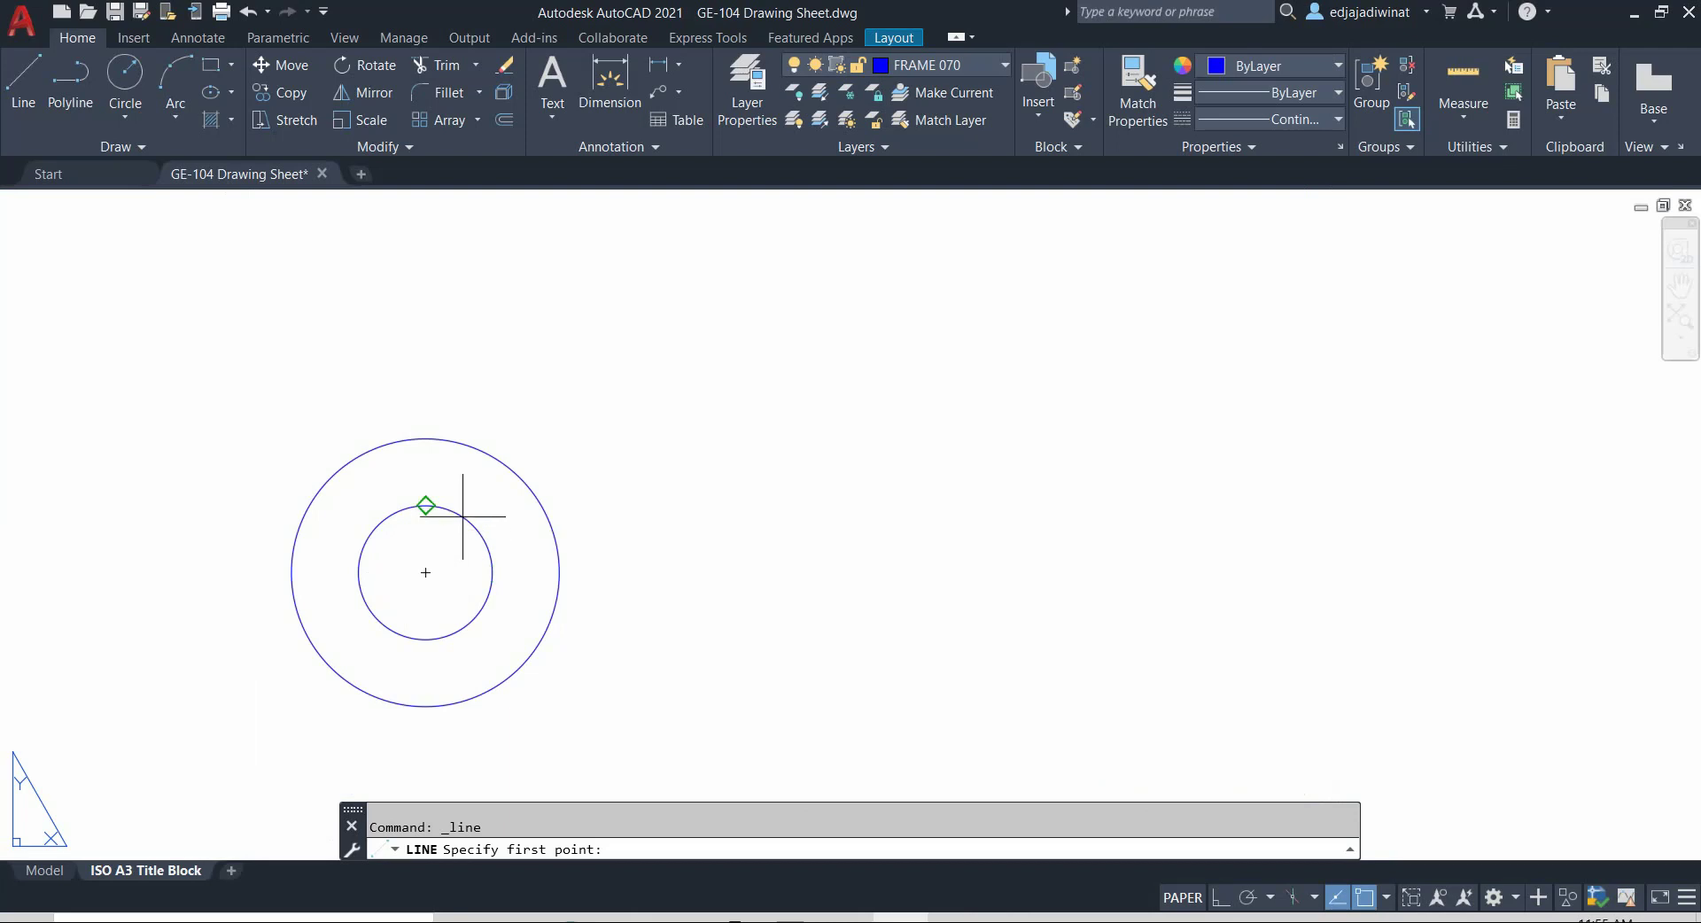
left_click(425, 572)
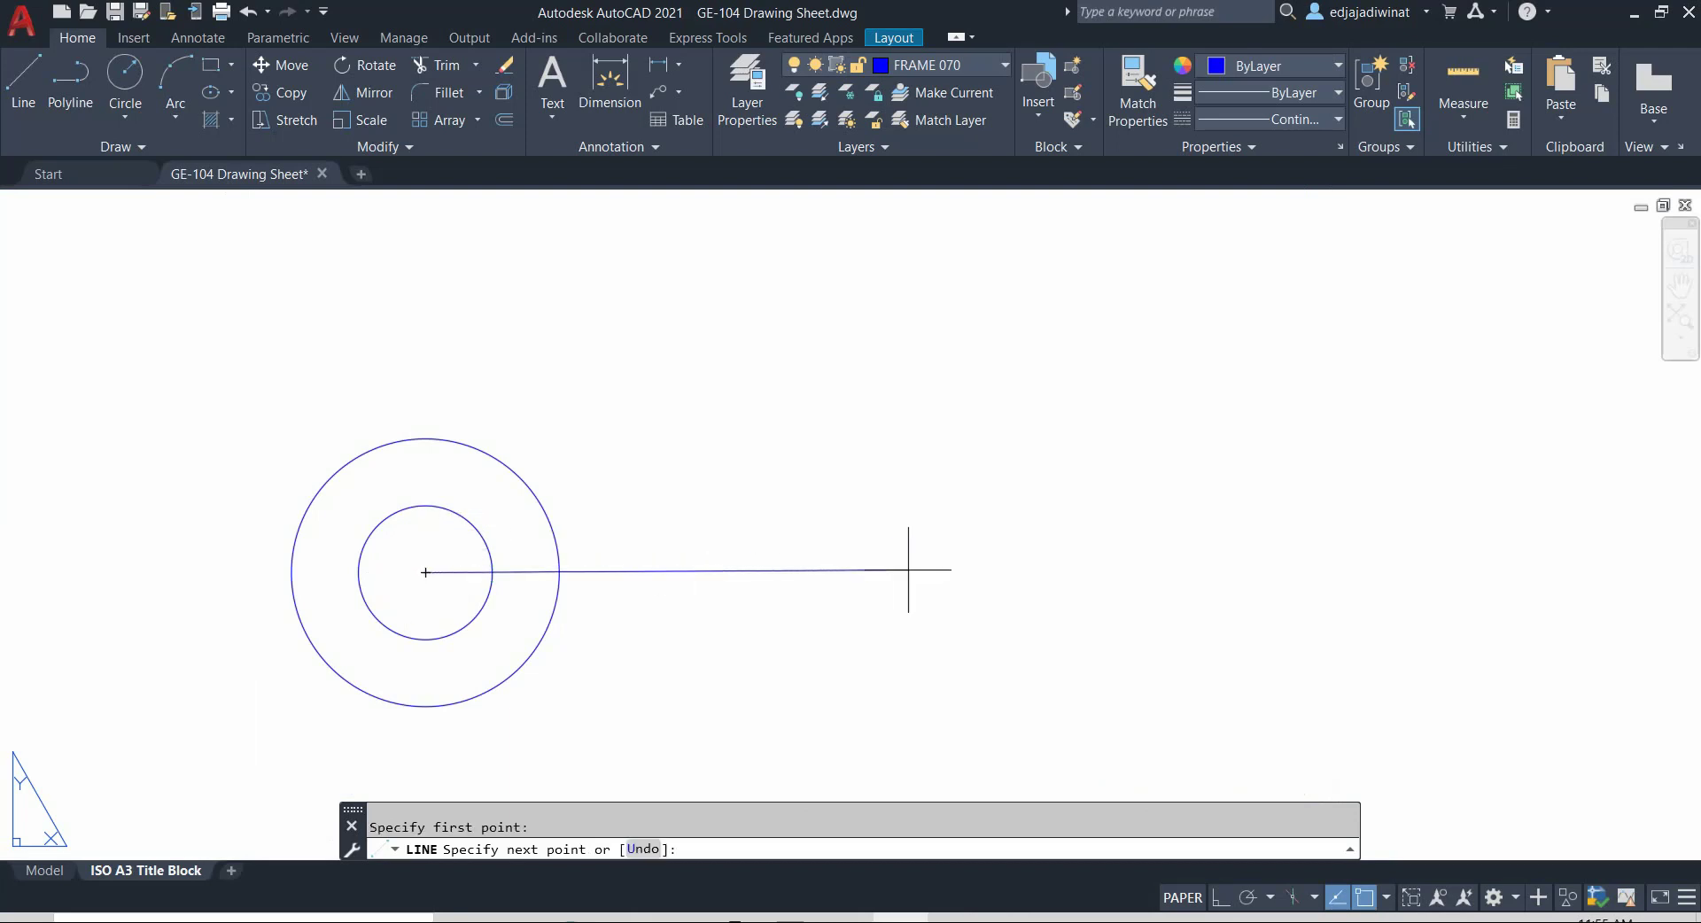
scroll(909, 570, "down", 5)
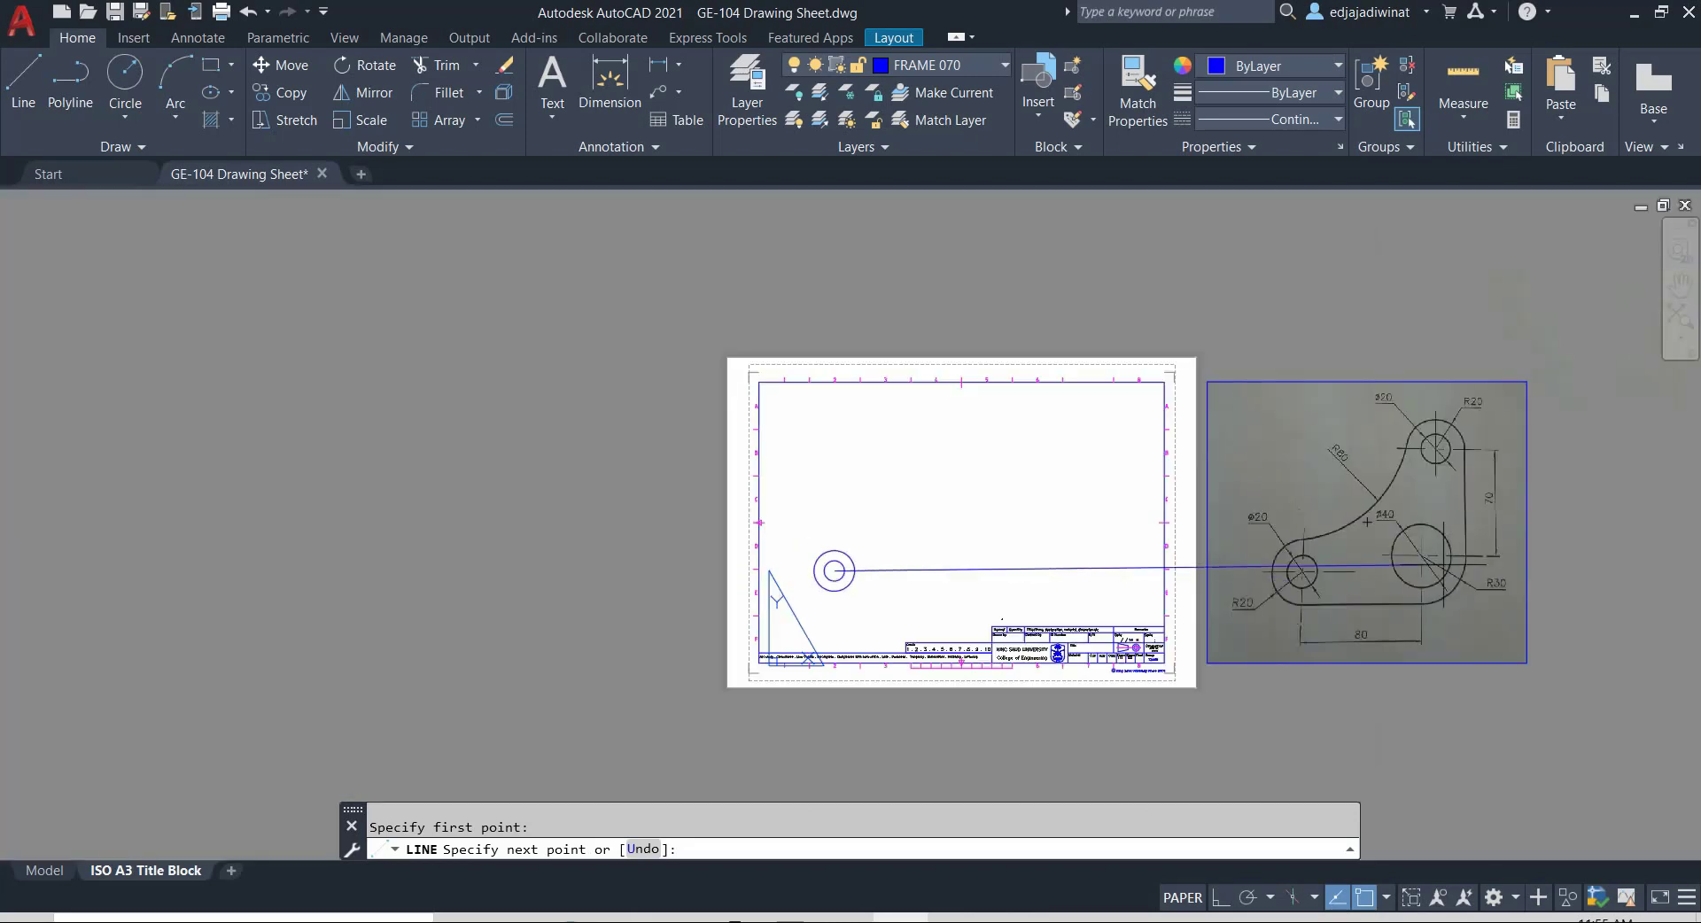
scroll(1418, 564, "up", 5)
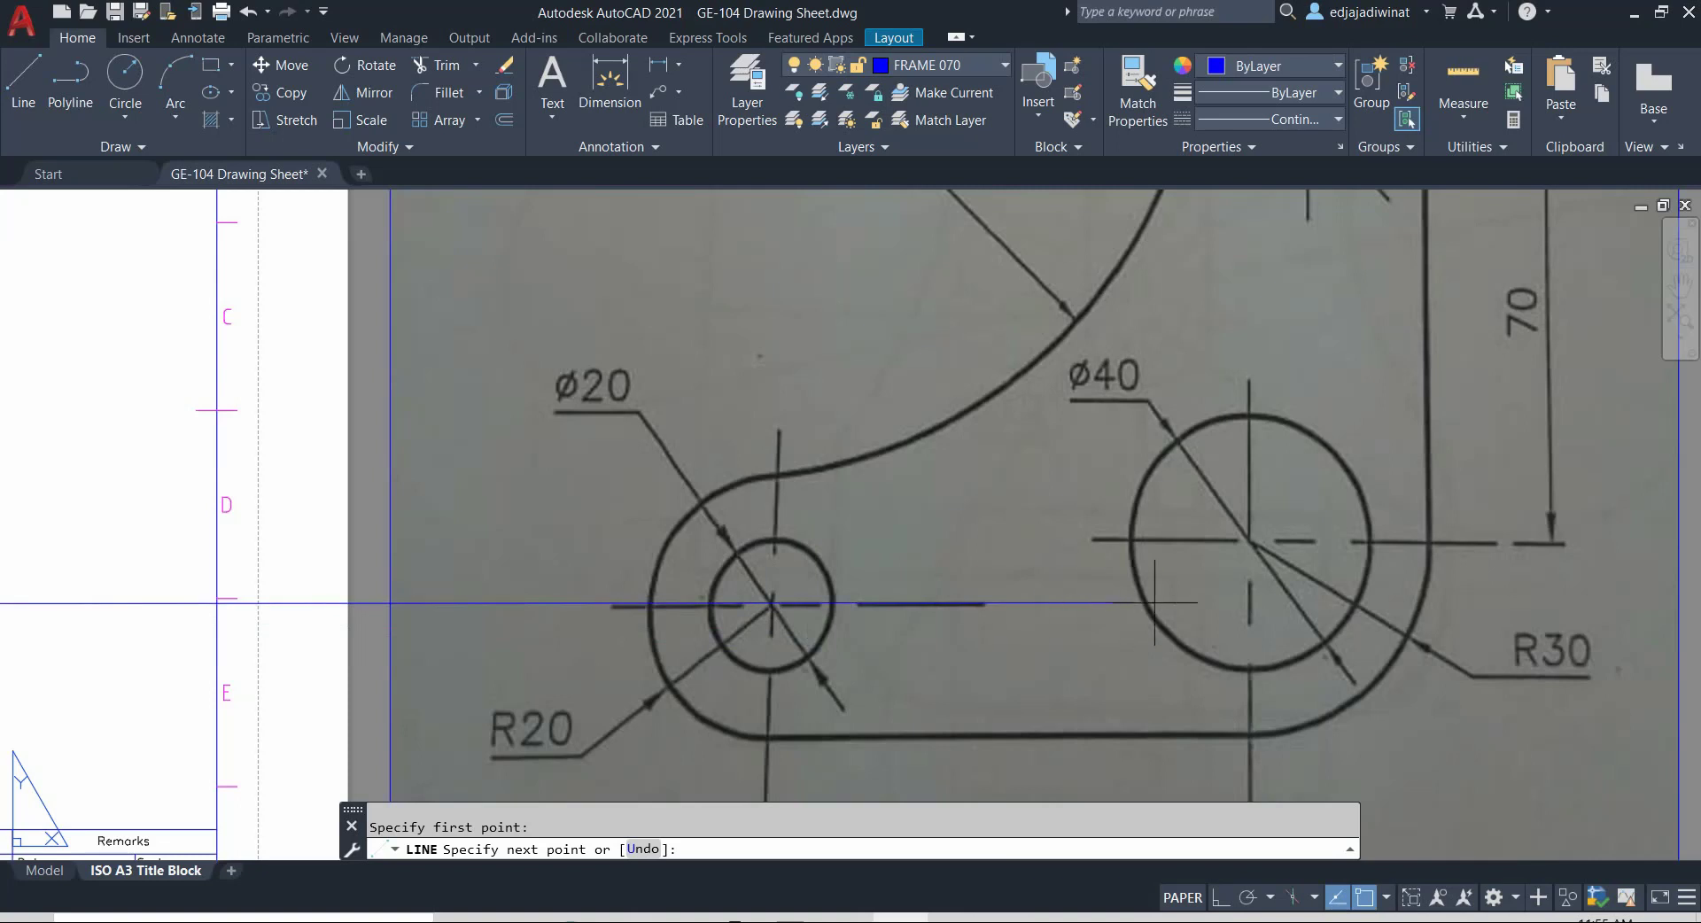
scroll(1259, 603, "down", 4)
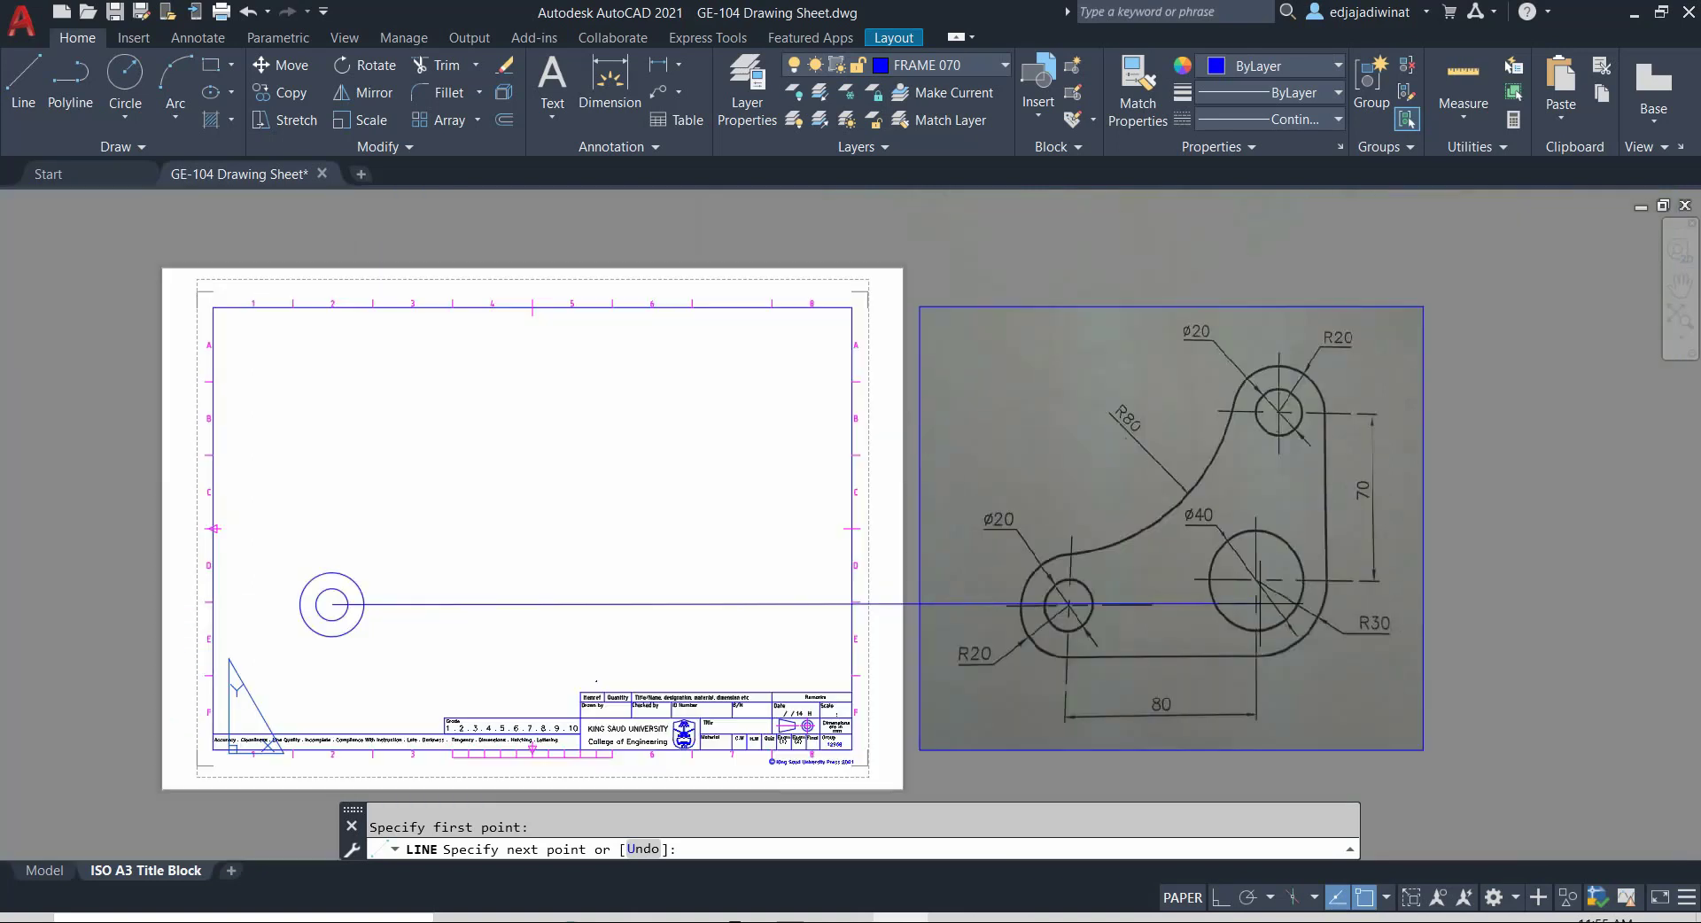
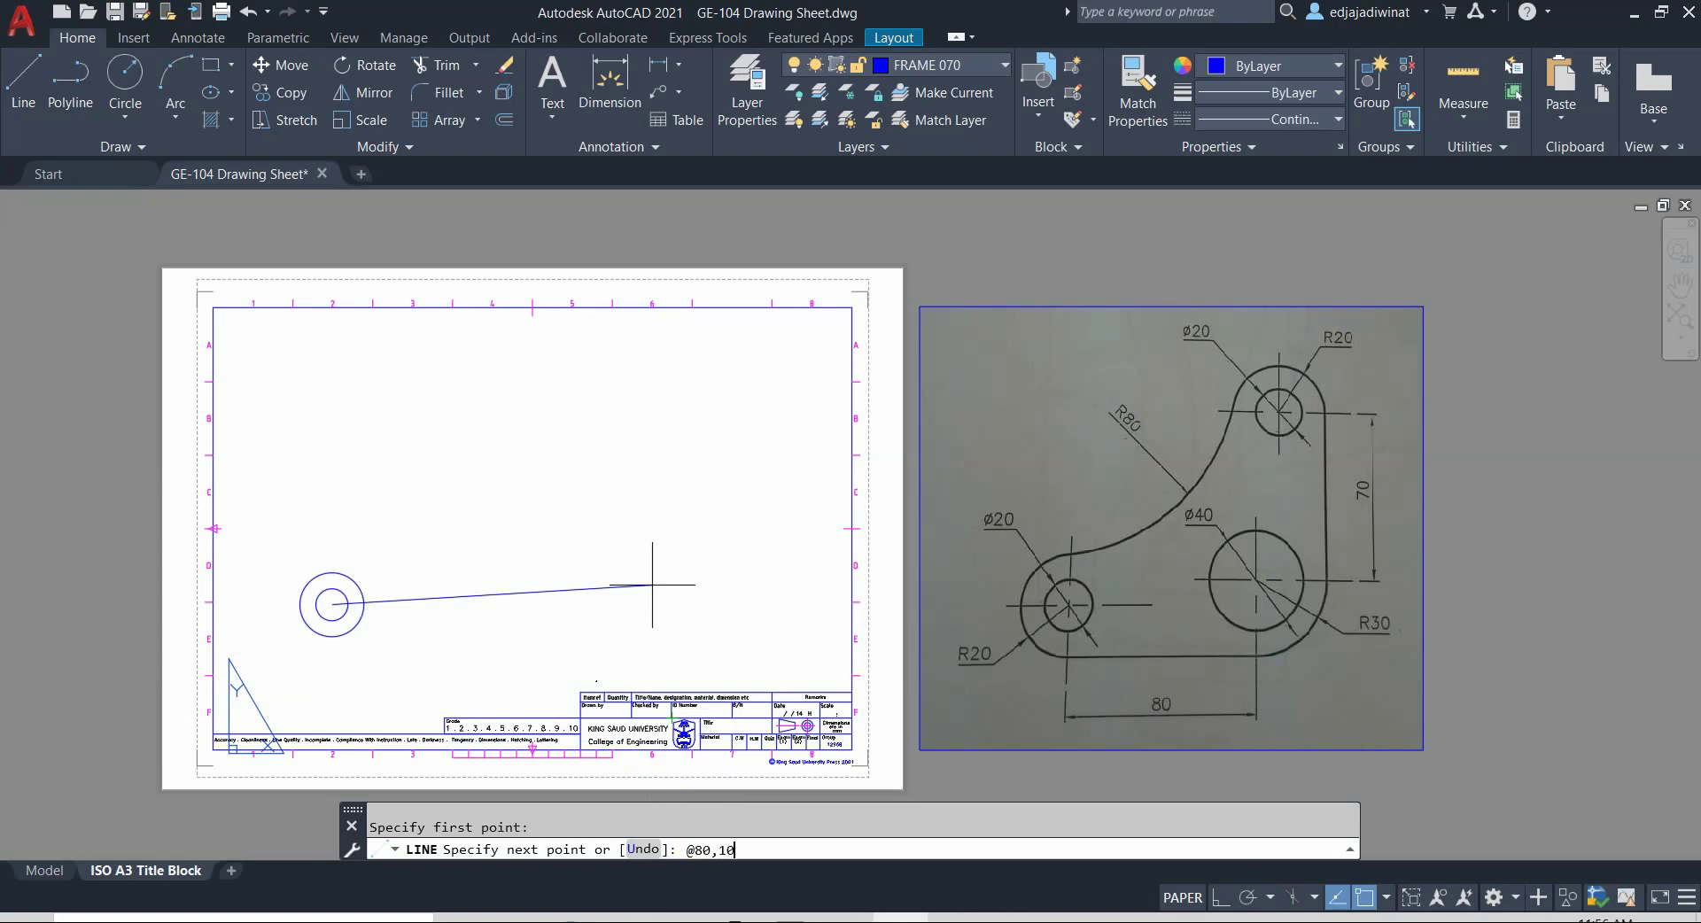
key("Return")
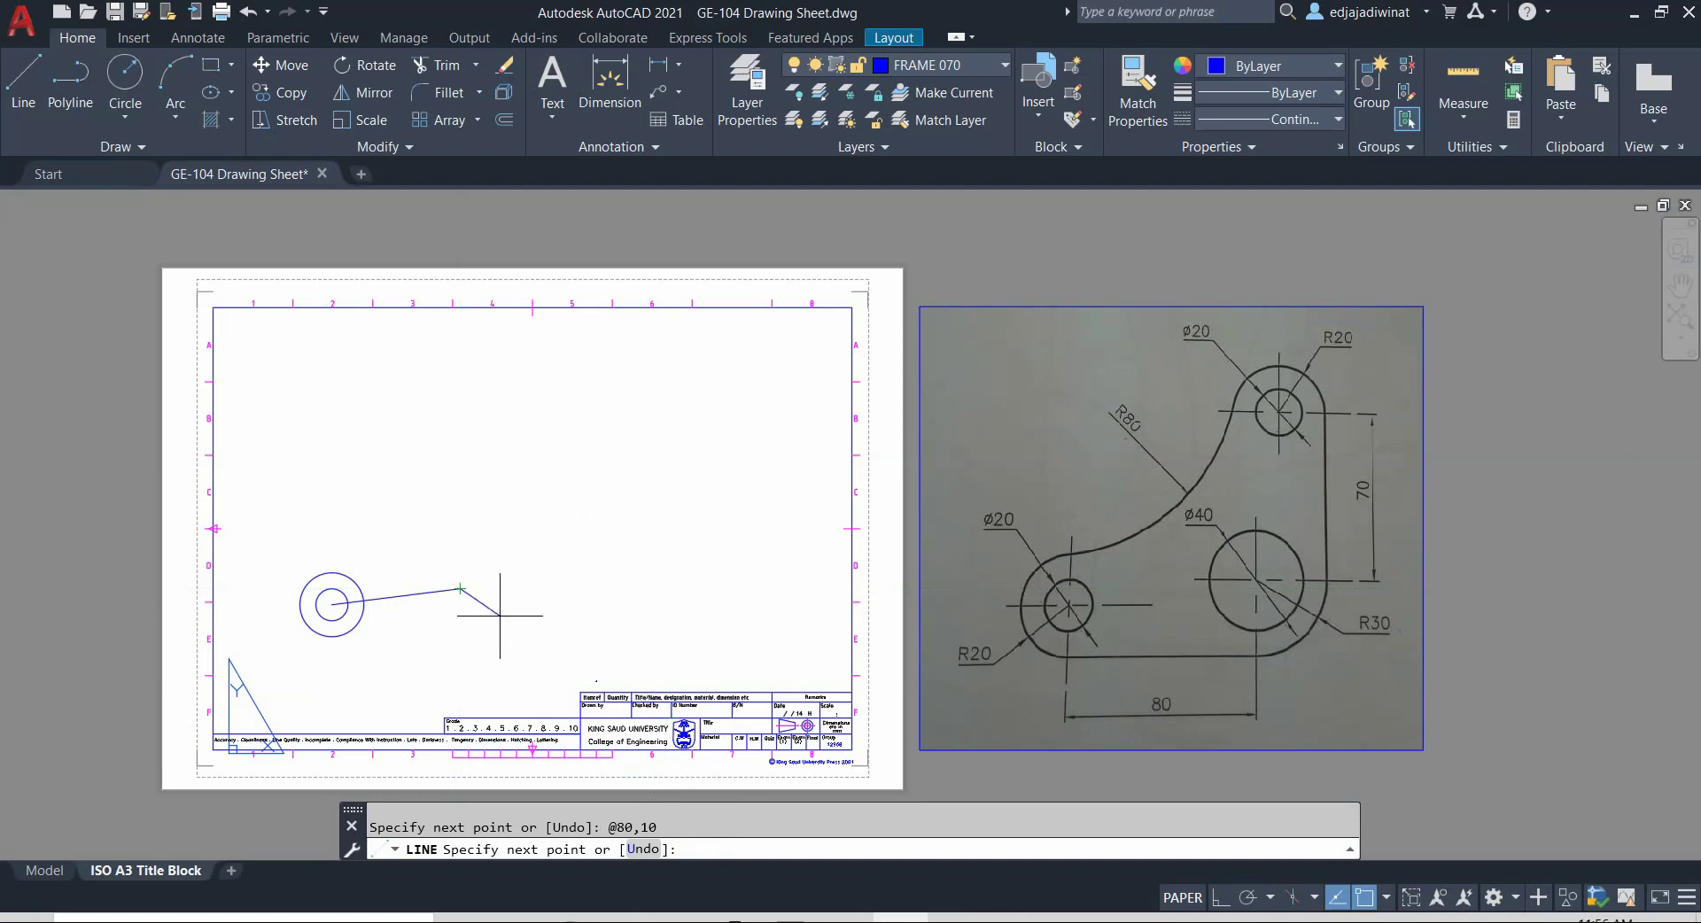
key("Escape")
scroll(409, 576, "down", 4)
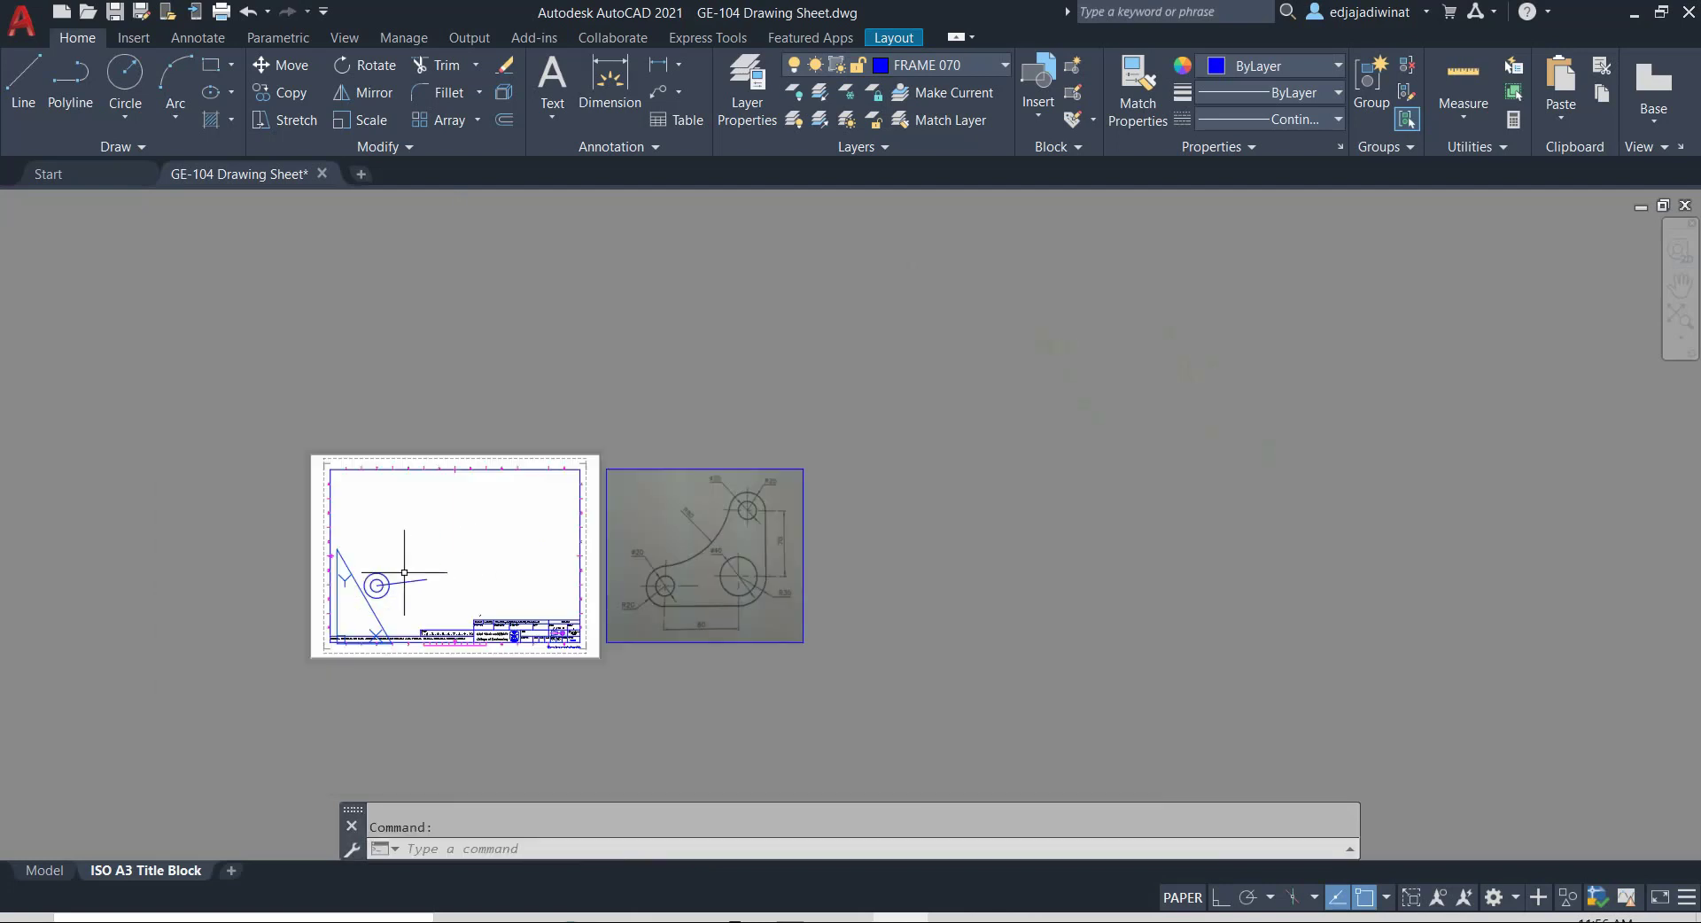
Step: Start a circle centered on the free endpoint of the line leading from the concentric circles
scroll(404, 571, "up", 6)
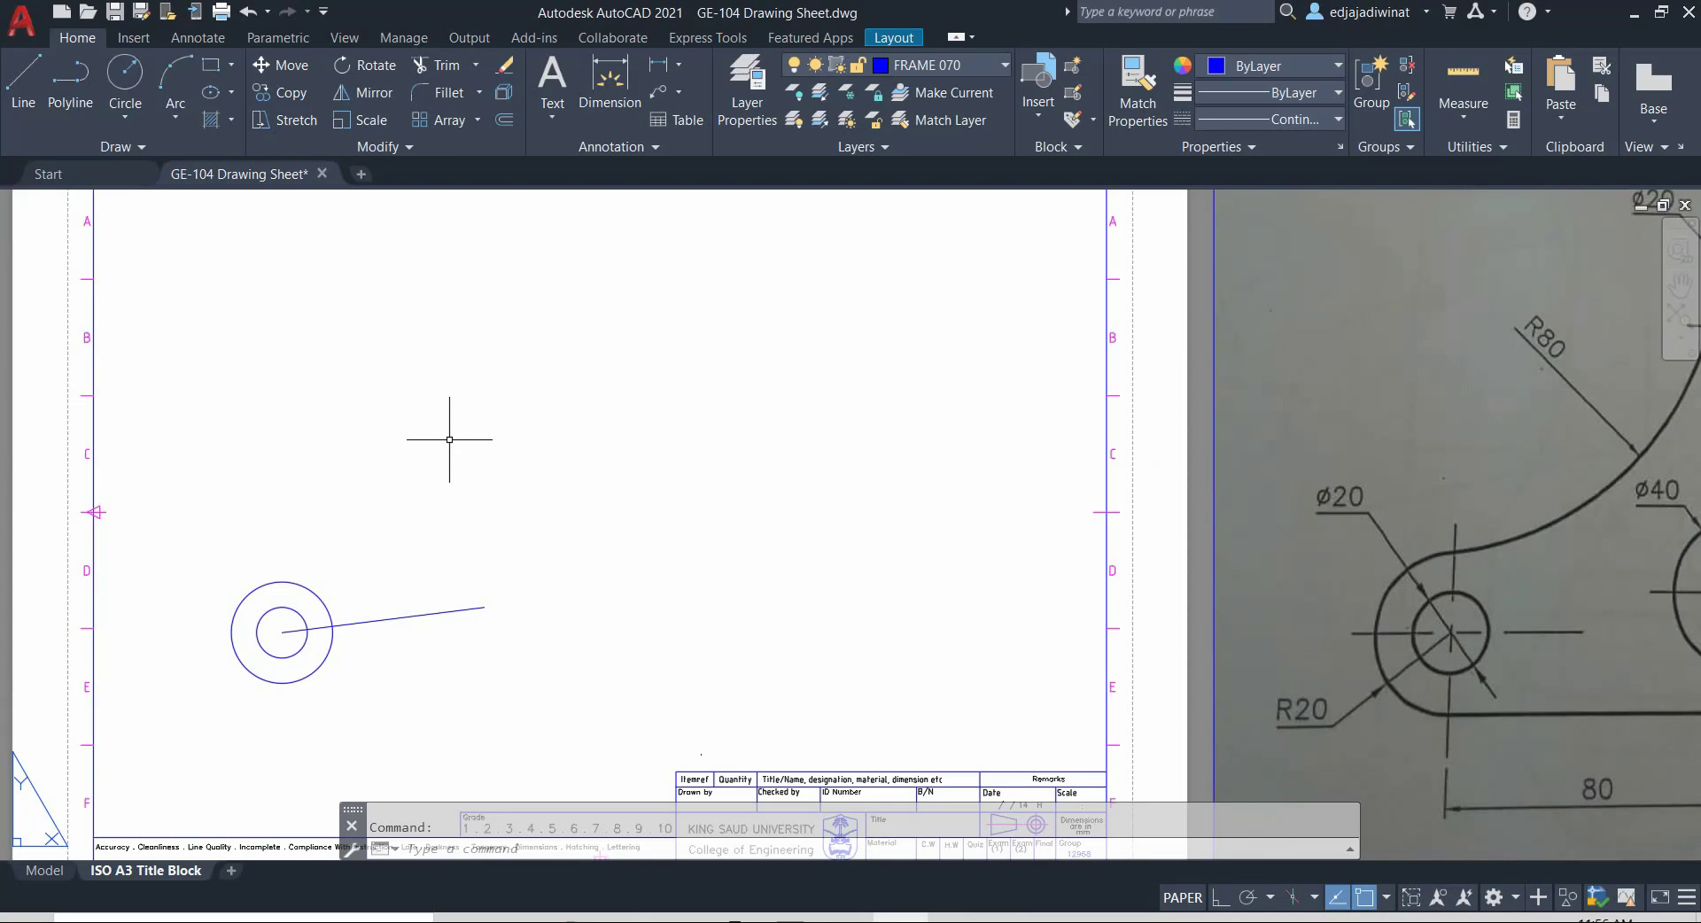
scroll(638, 441, "down", 2)
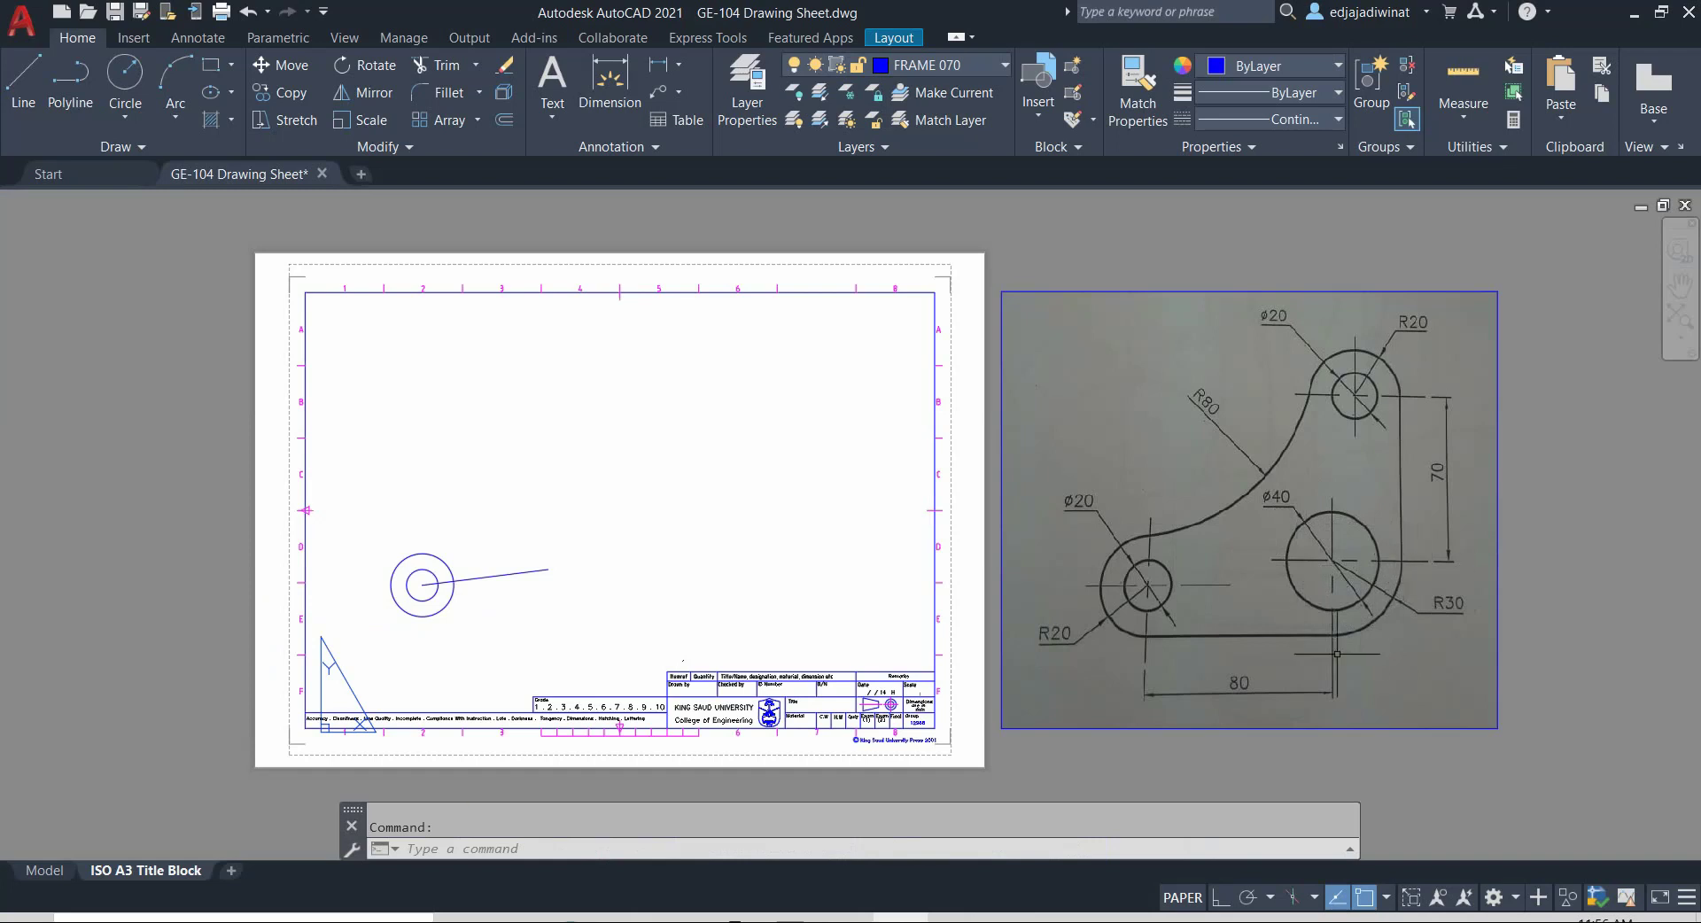
left_click(124, 72)
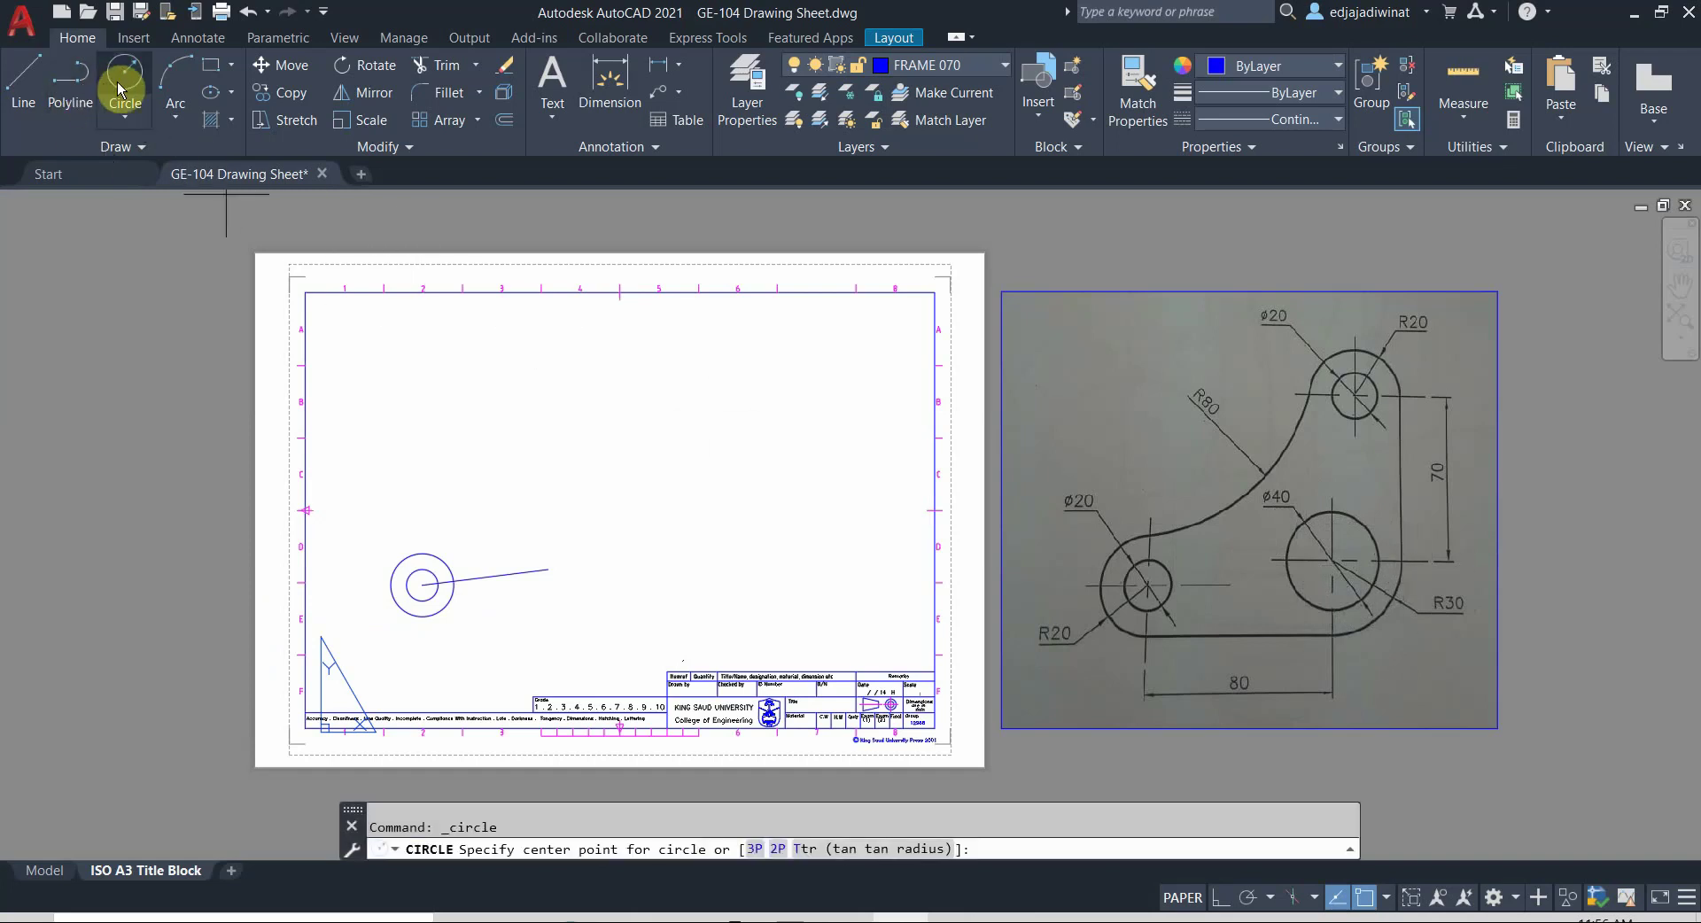
left_click(118, 85)
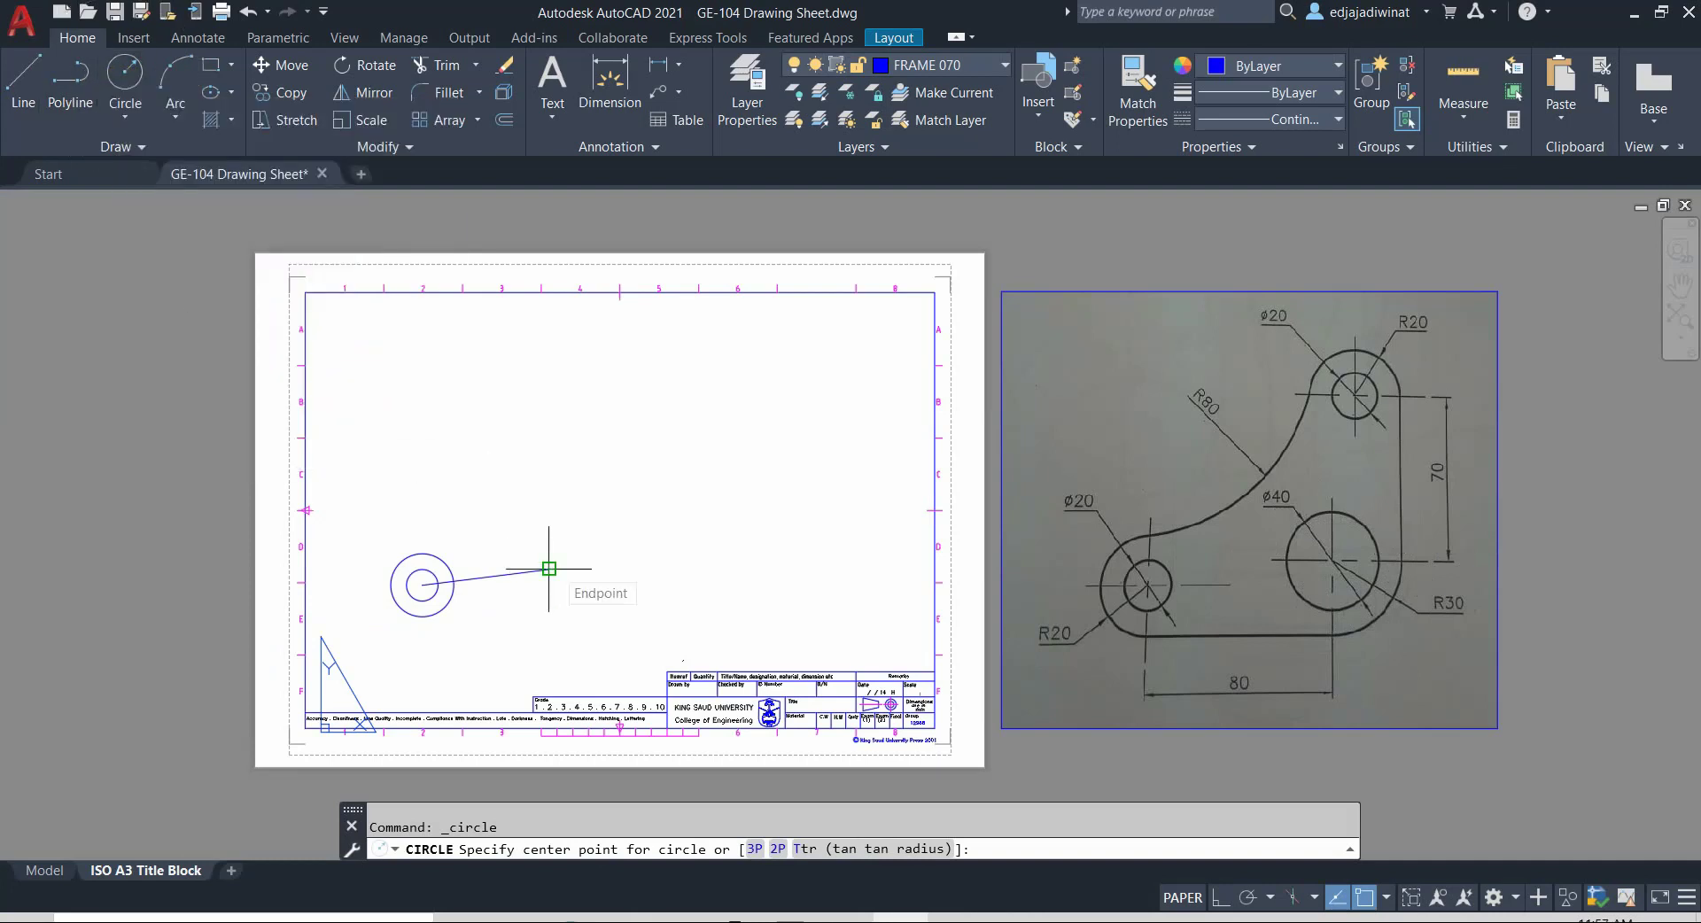
scroll(553, 570, "down", 4)
scroll(554, 570, "up", 6)
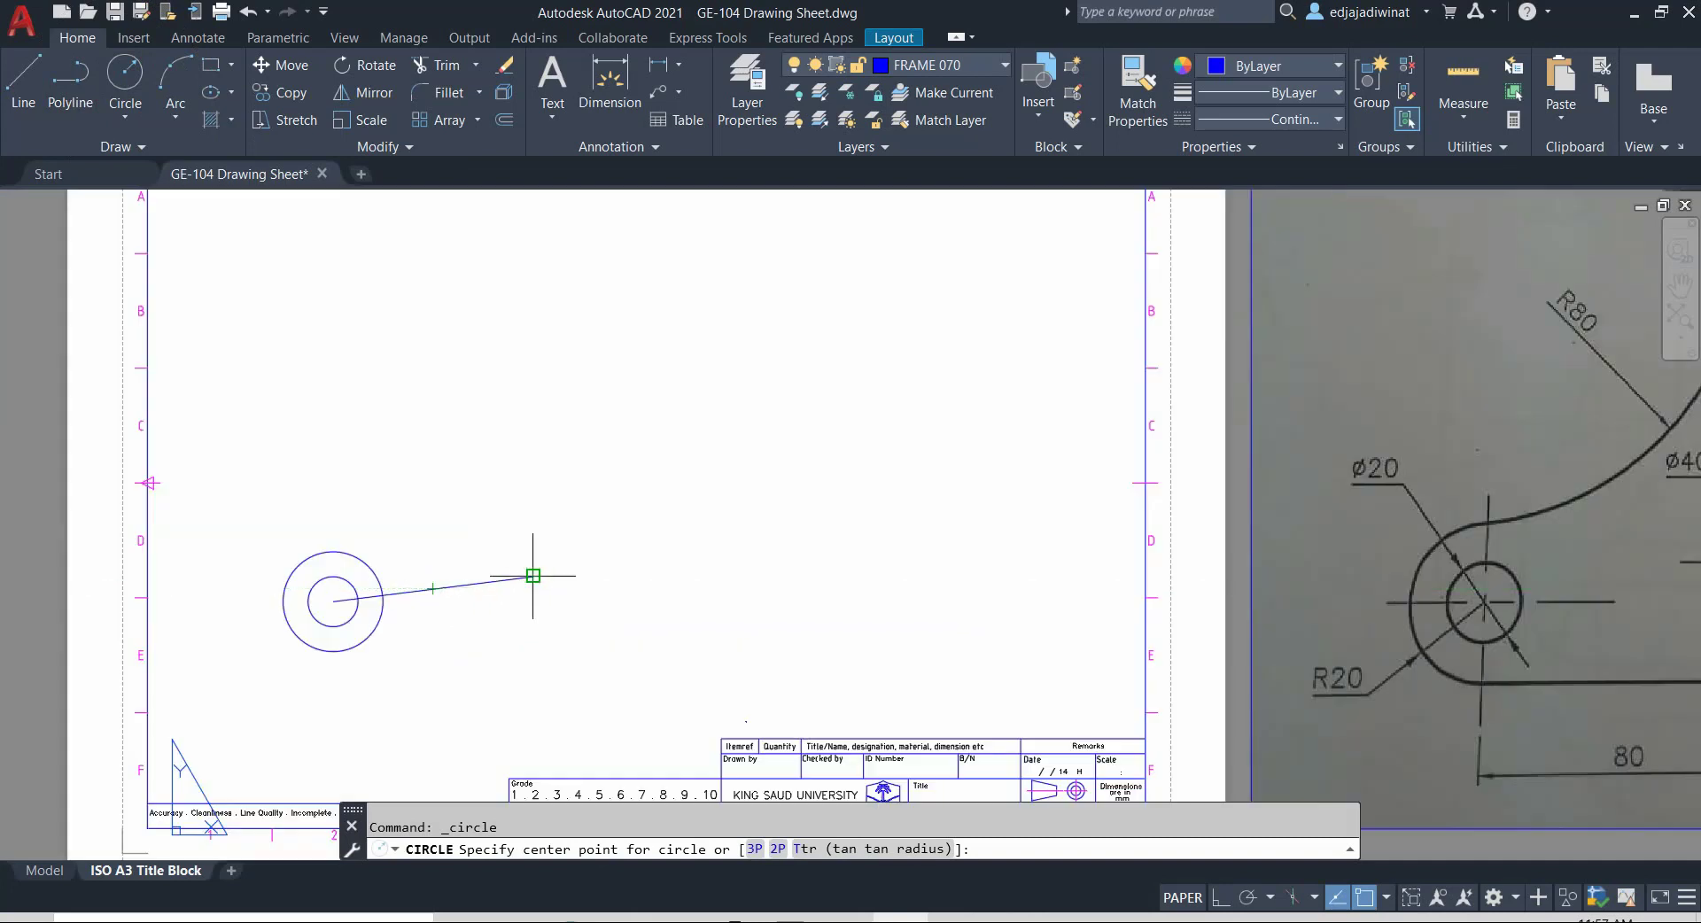
scroll(532, 576, "up", 2)
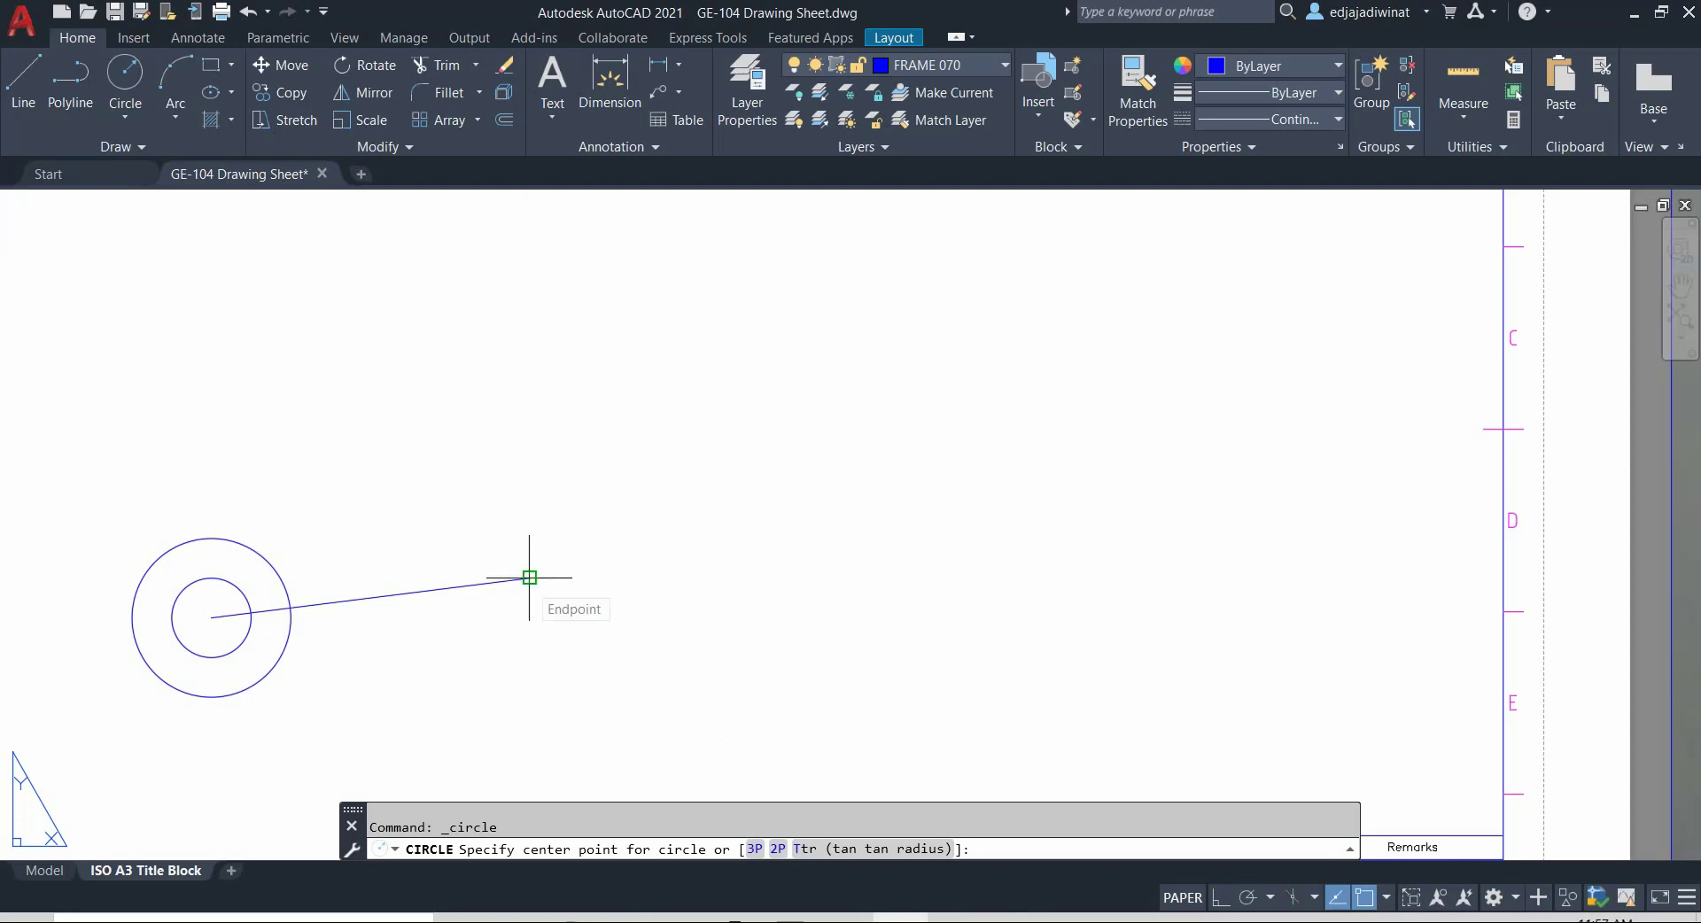
left_click(529, 578)
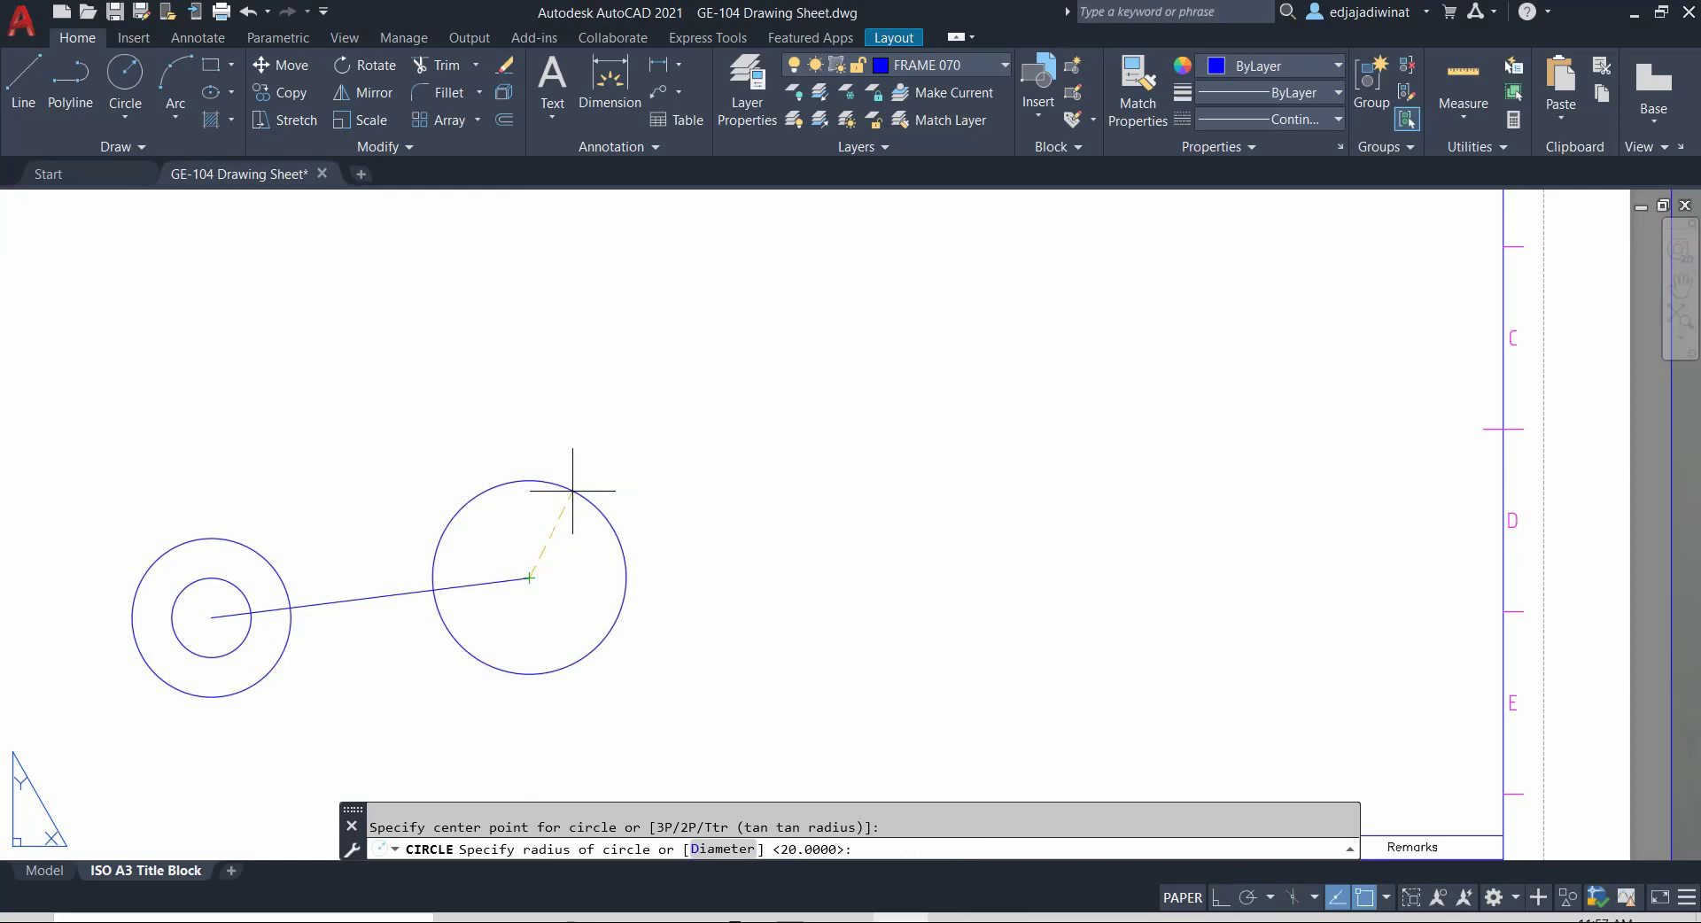
Step: Complete the circle with a diameter of 40, matching the Ø40 hole in the reference picture
scroll(589, 494, "down", 3)
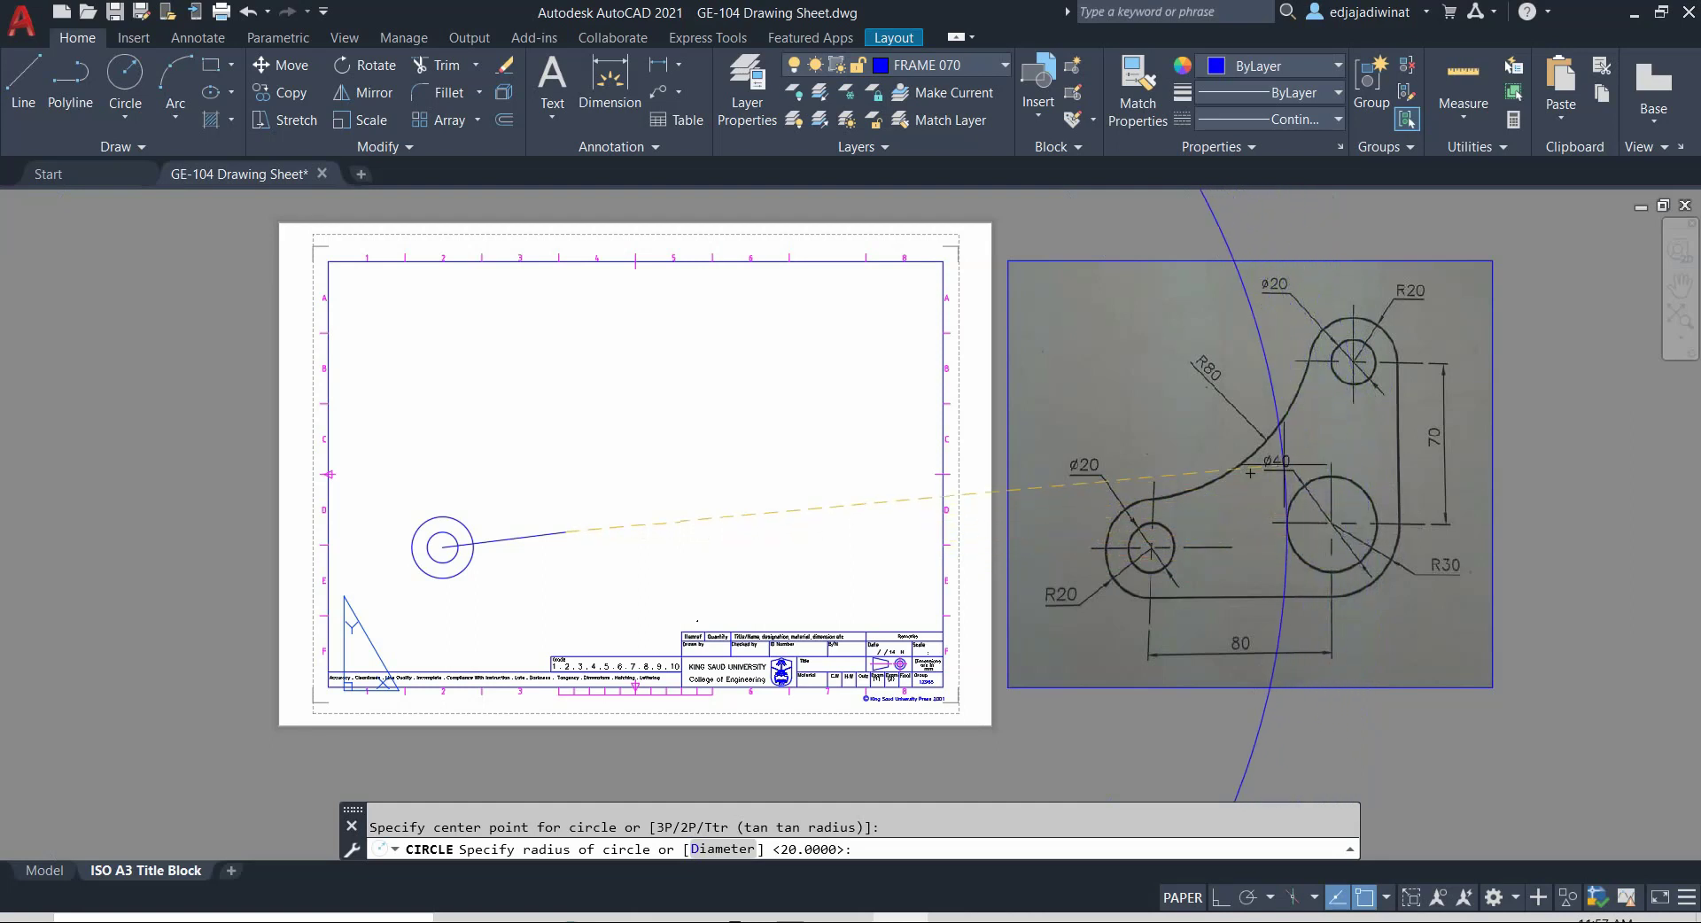
scroll(1284, 465, "up", 2)
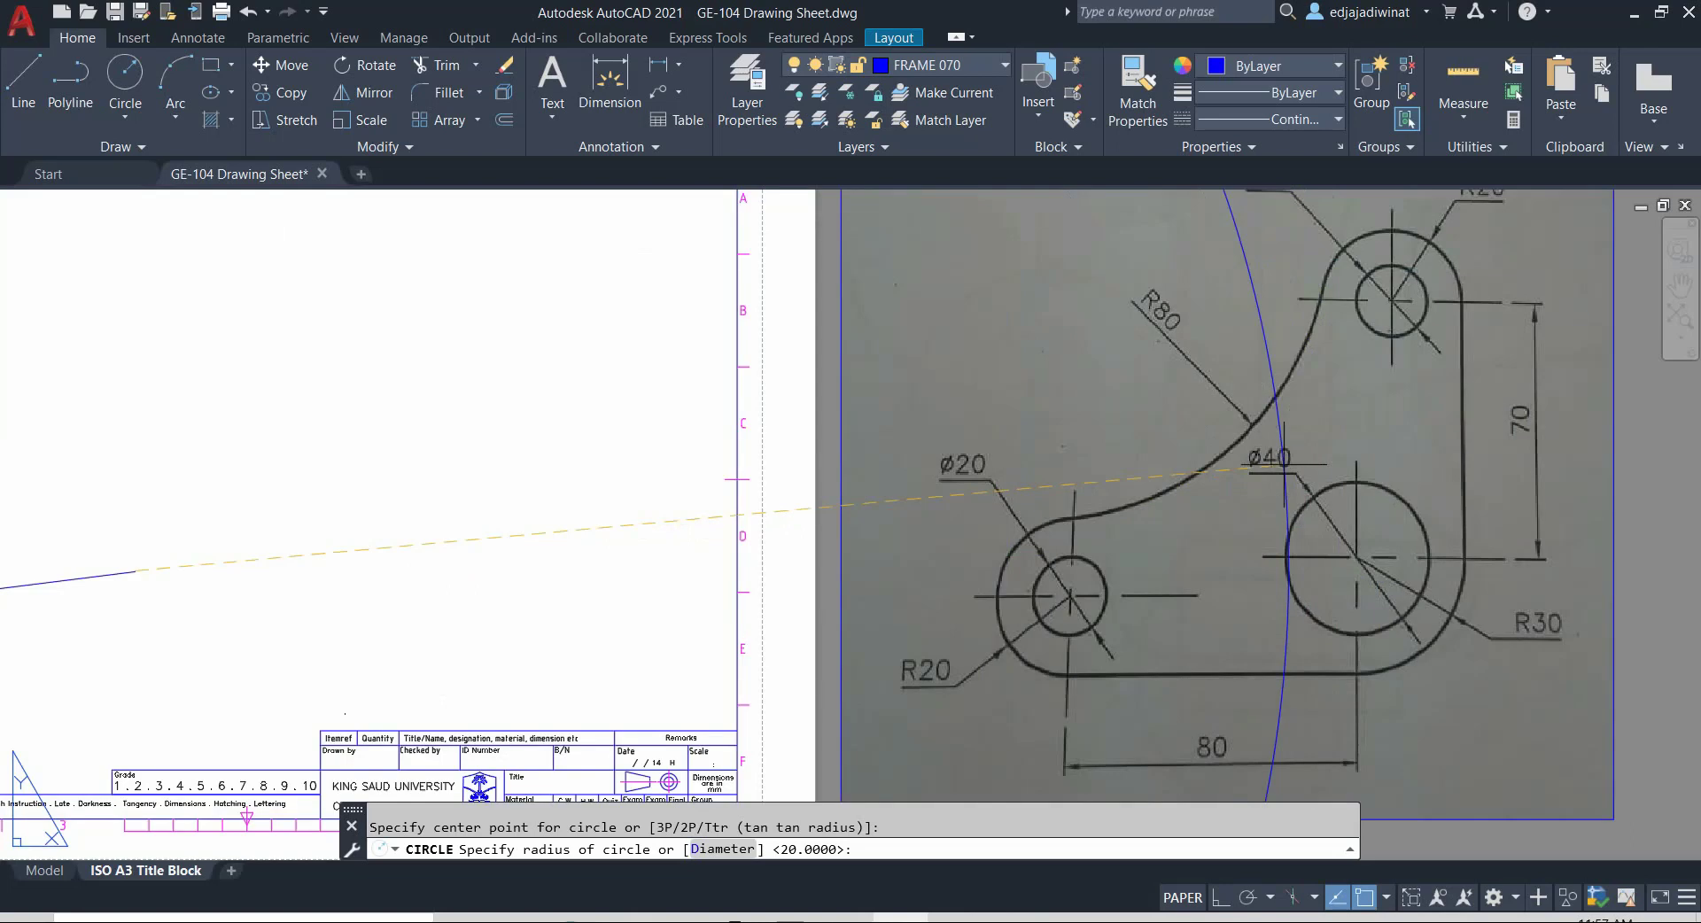
scroll(1283, 467, "up", 2)
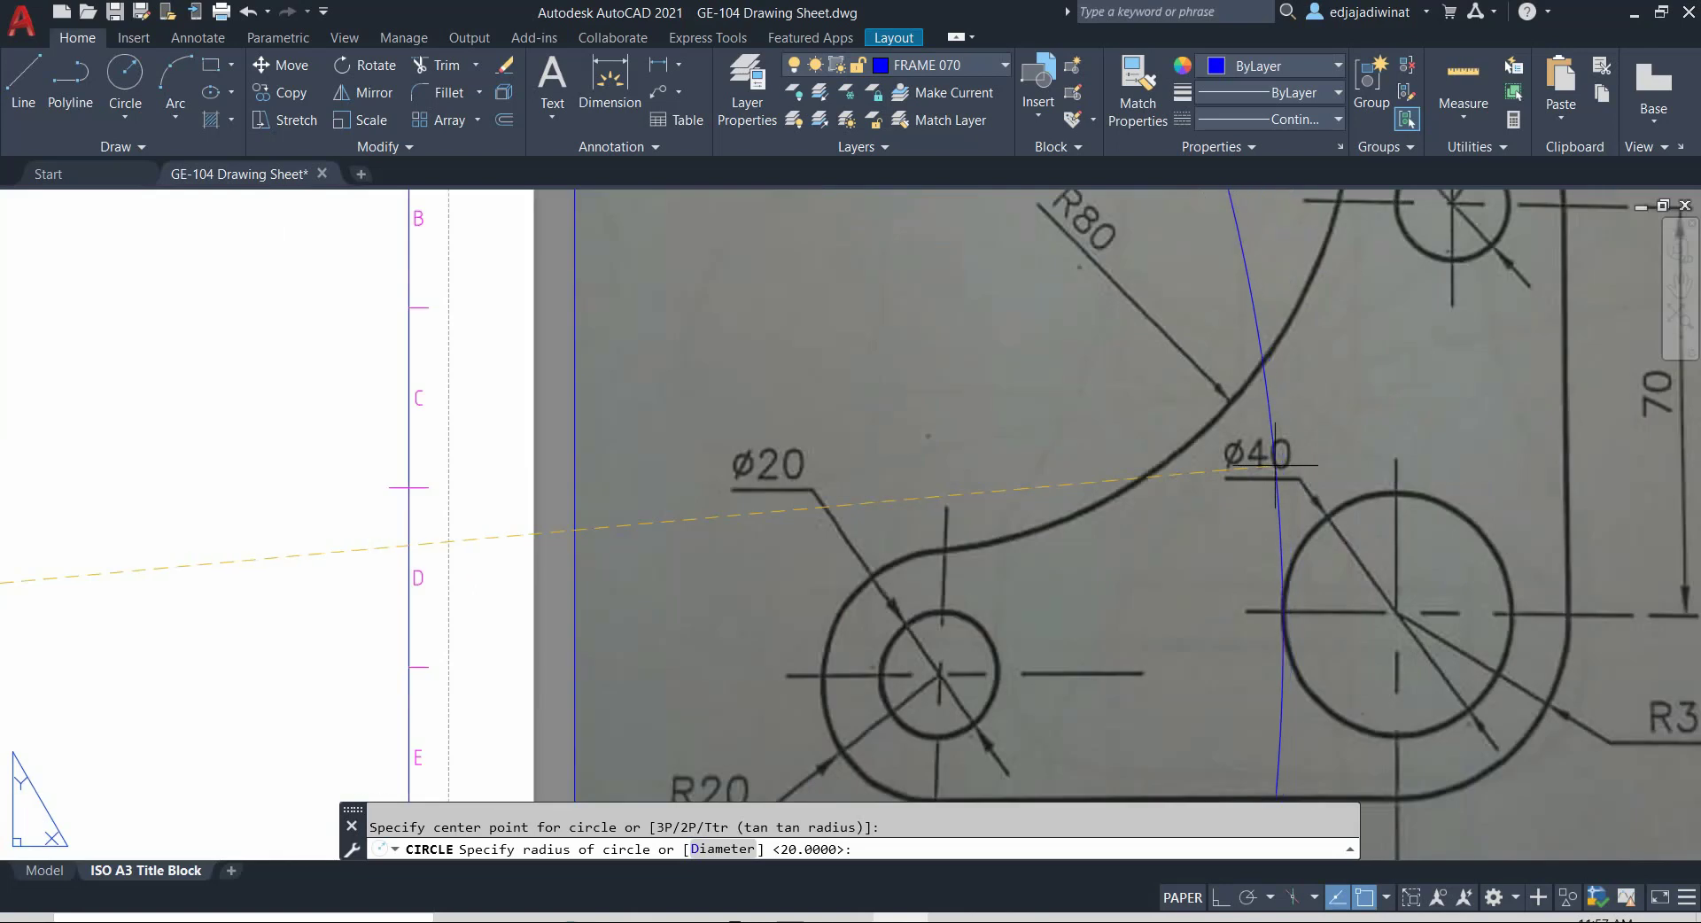
scroll(301, 527, "down", 6)
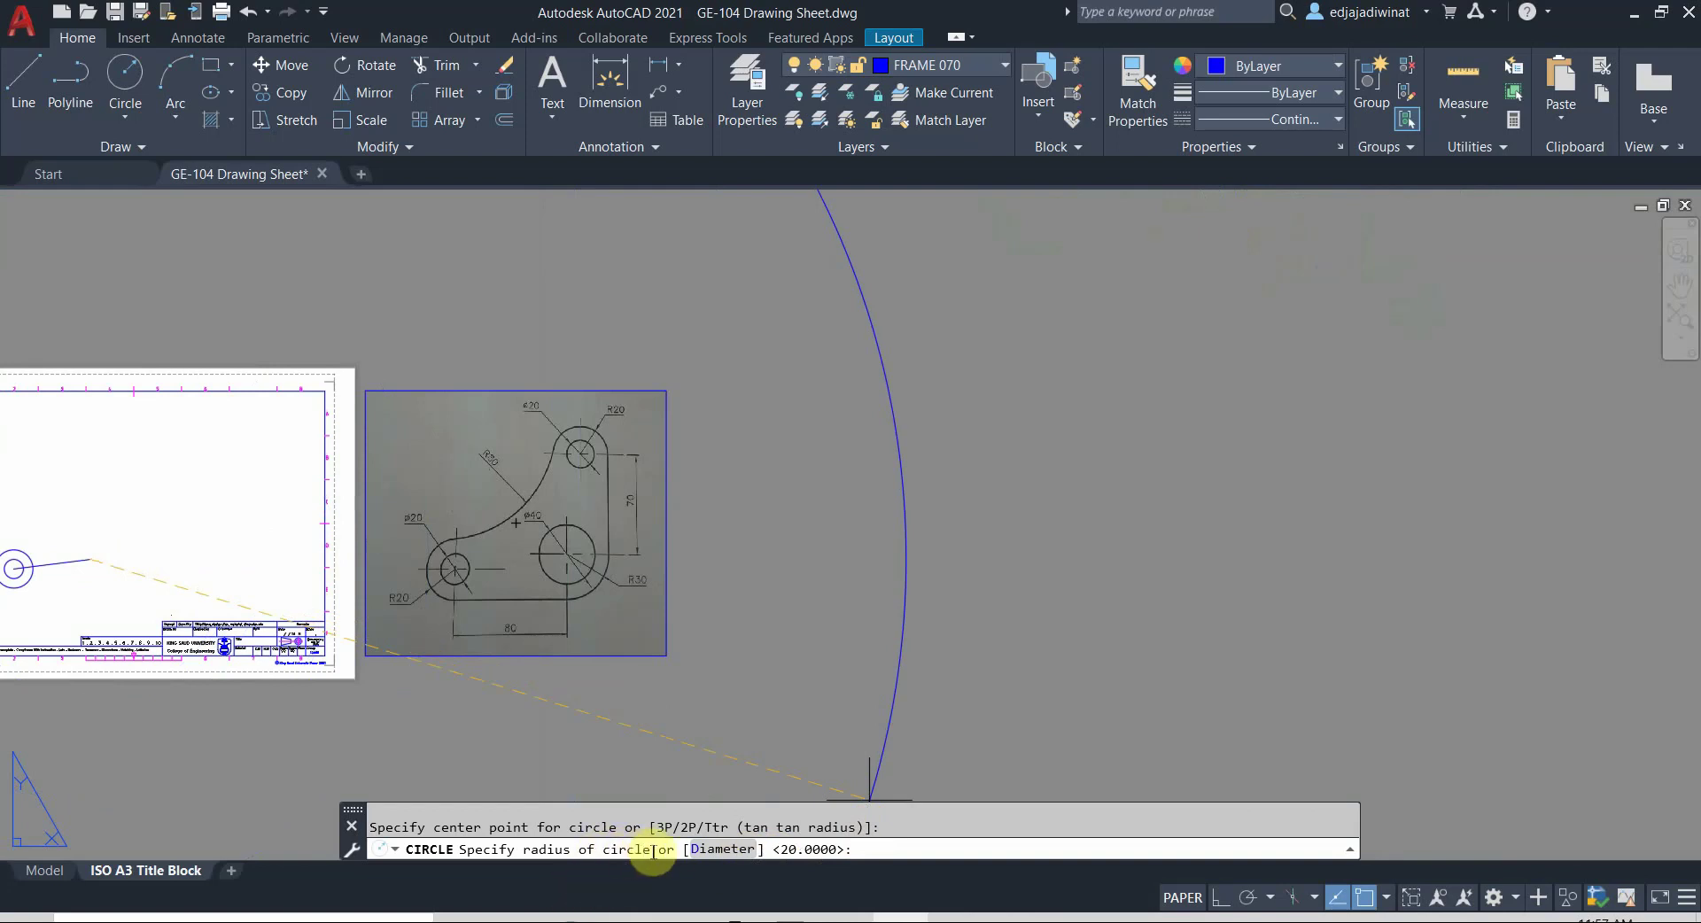
left_click(716, 853)
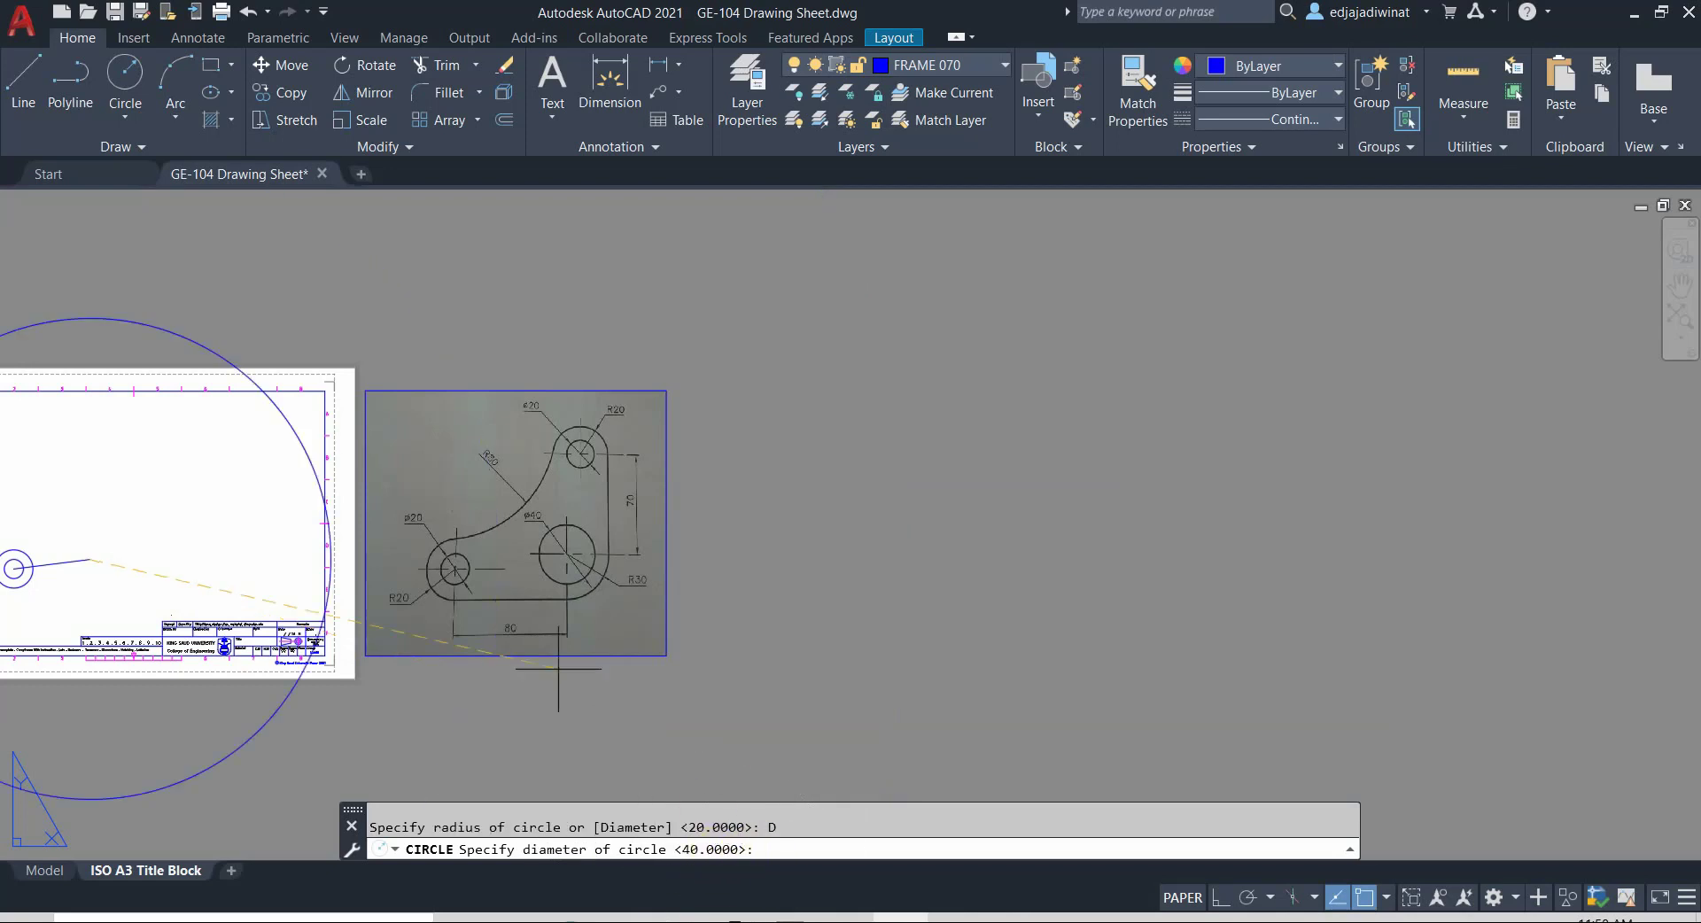
scroll(549, 611, "down", 3)
scroll(584, 572, "up", 8)
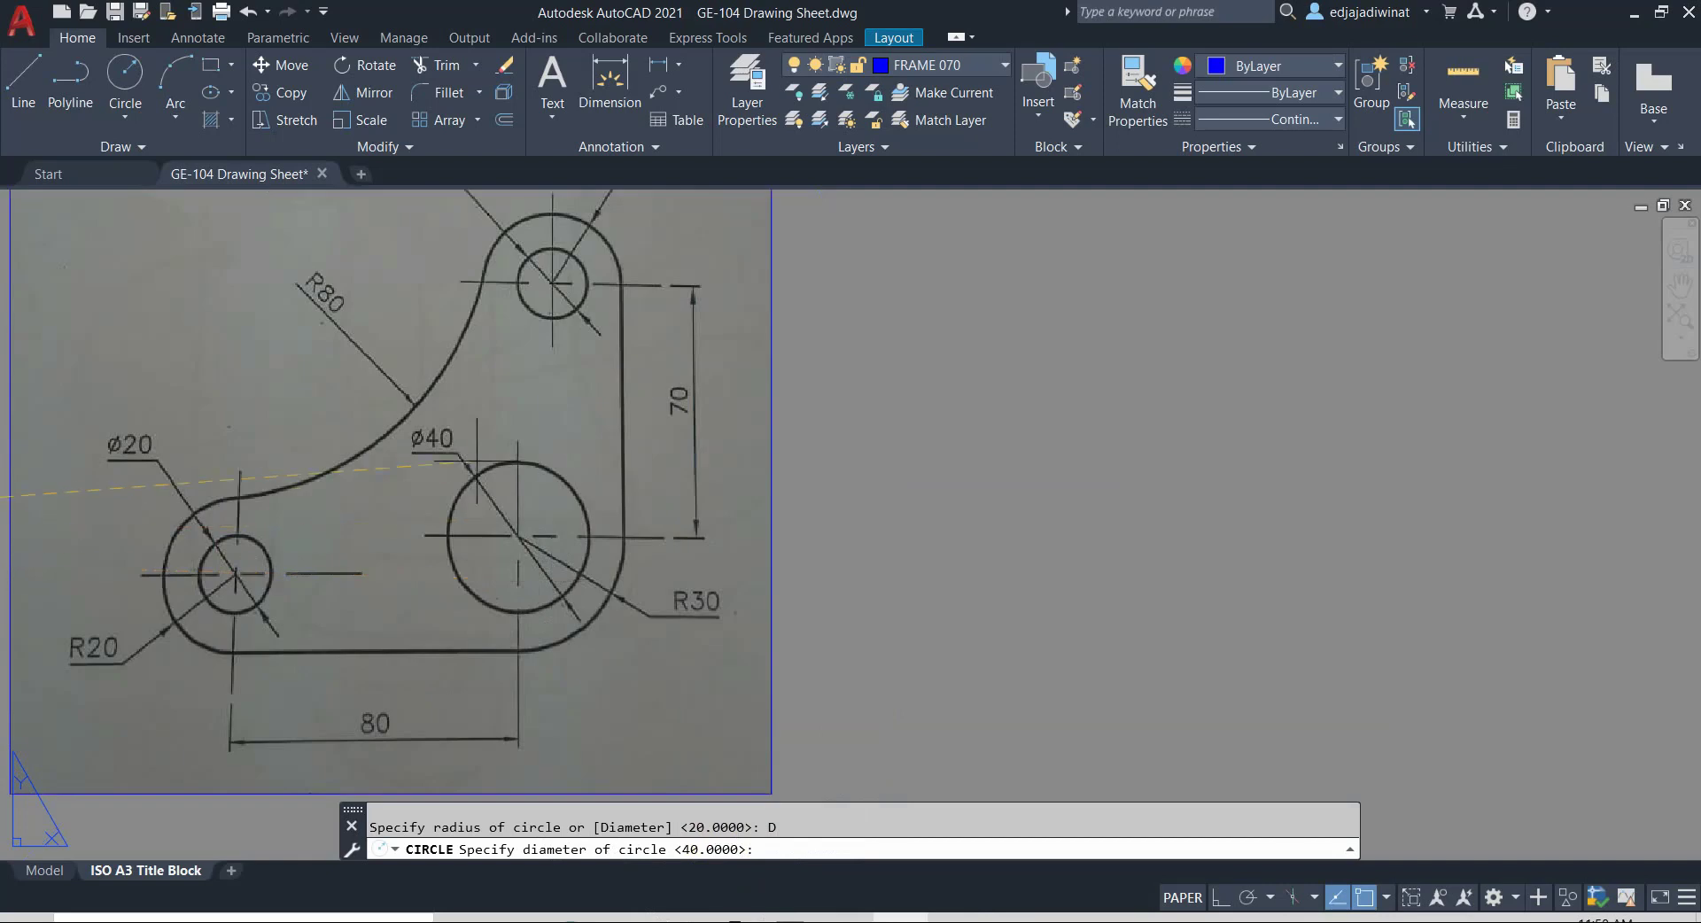
left_click(788, 855)
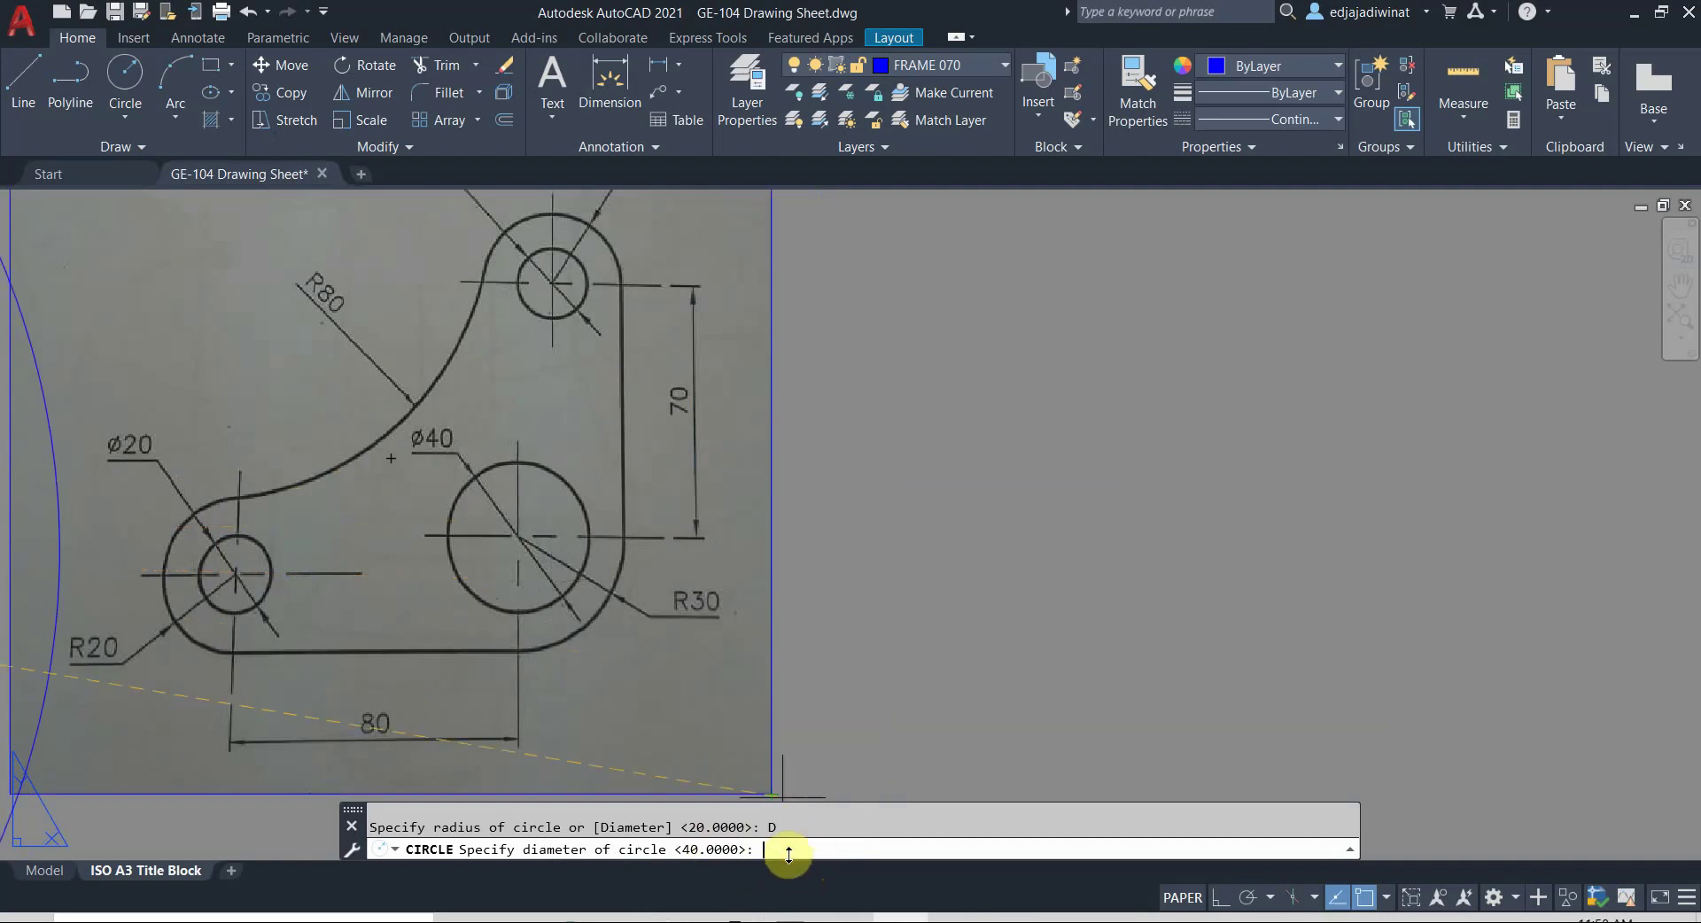
type("40")
key("Return")
Step: Examine the reference picture for the radius of the rounded corner around the Ø40 hole
scroll(482, 606, "up", 4)
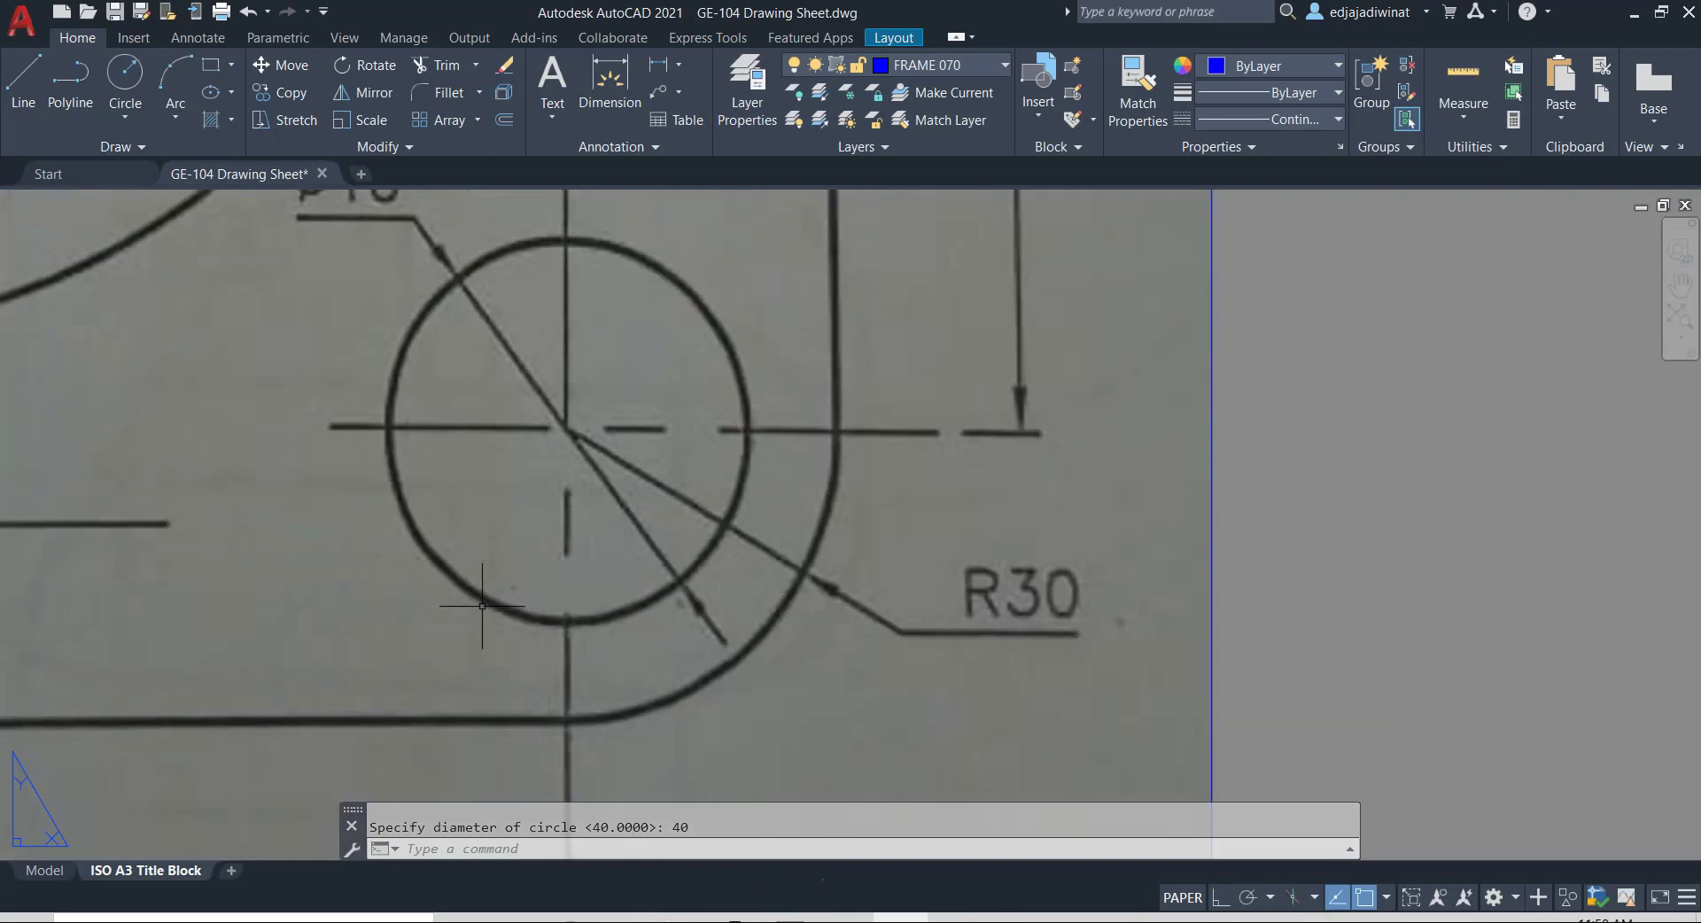
scroll(482, 606, "down", 6)
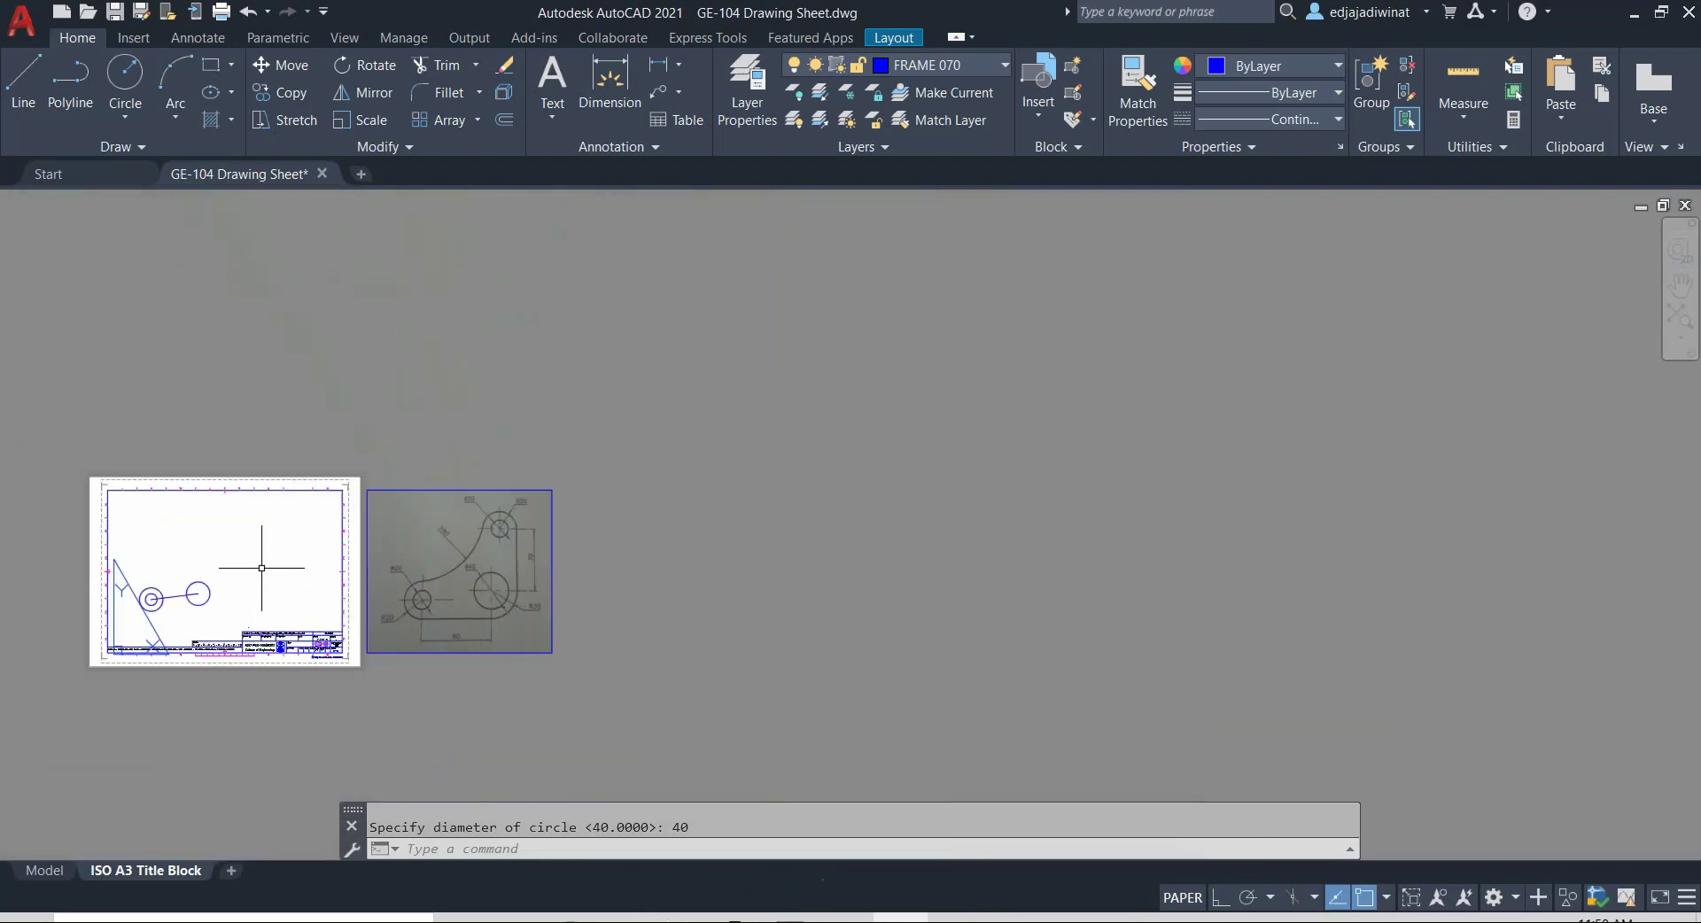
middle_click_drag(259, 568, 763, 513)
scroll(734, 542, "up", 4)
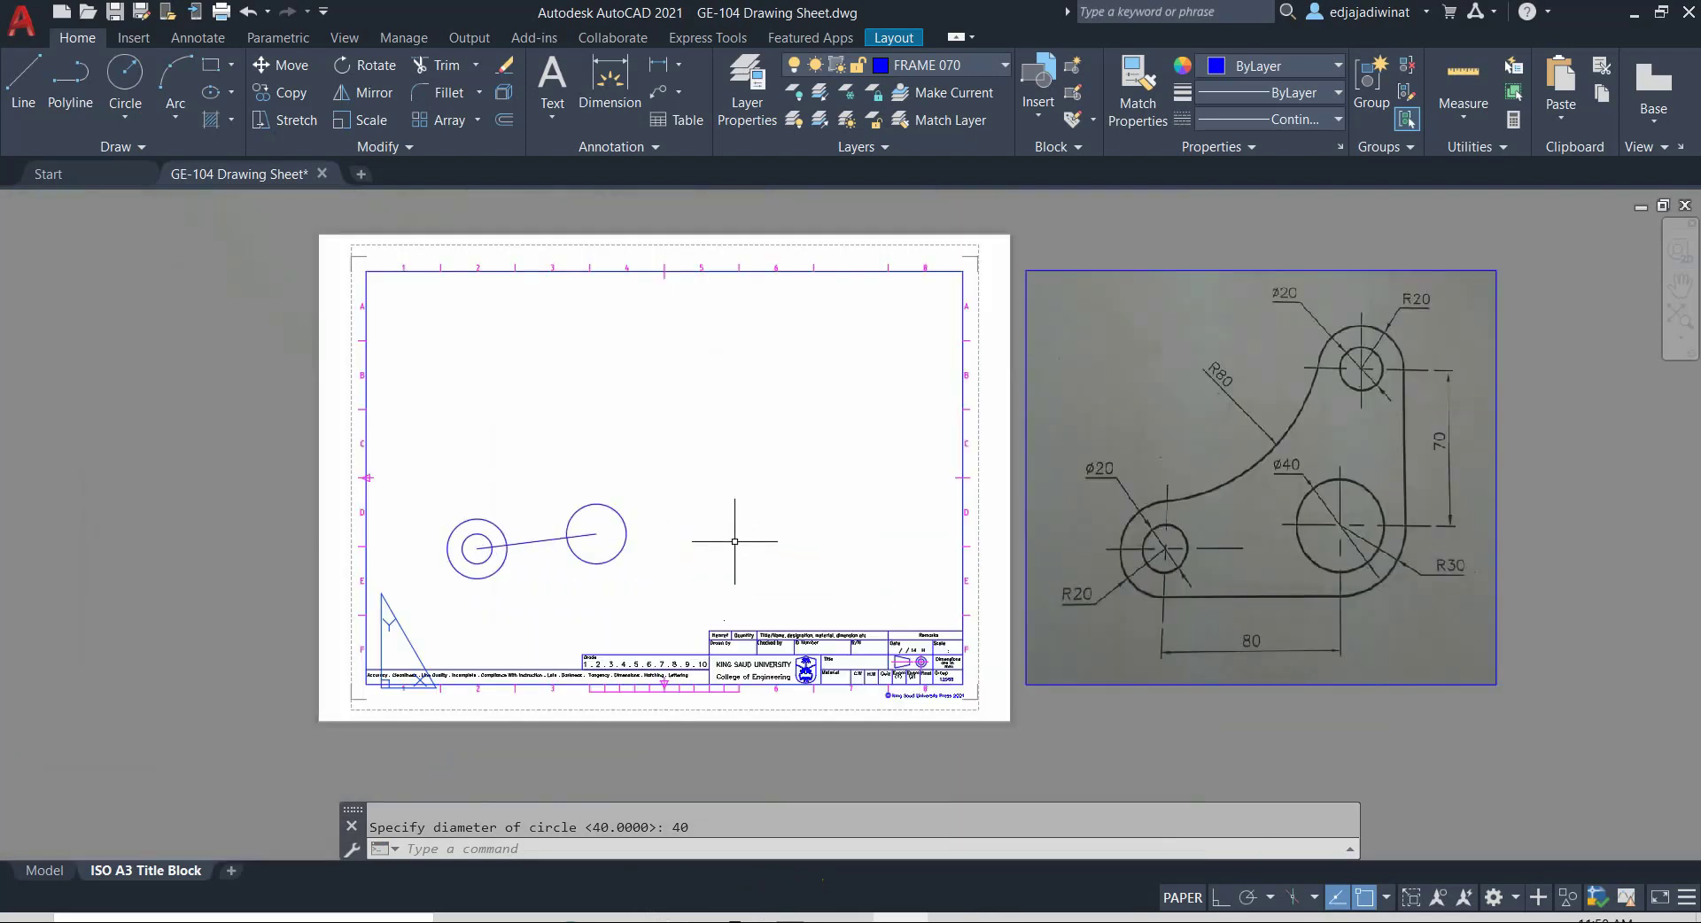
scroll(734, 541, "up", 2)
middle_click_drag(829, 492, 670, 527)
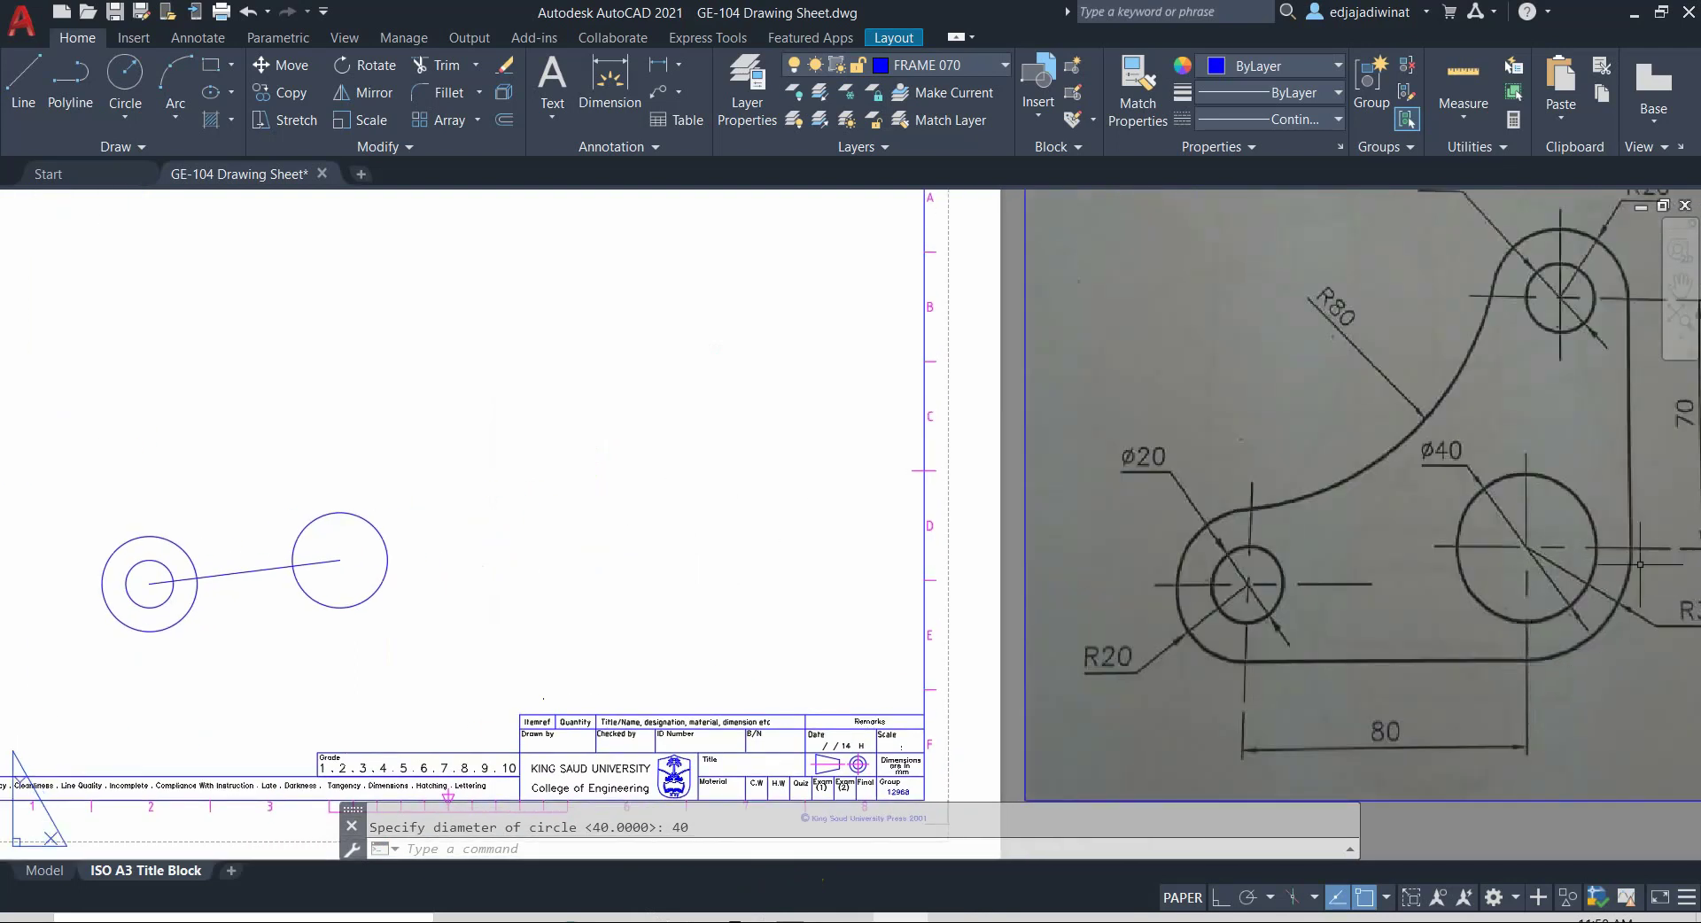
scroll(1593, 620, "down", 2)
scroll(1593, 621, "up", 2)
middle_click_drag(1593, 620, 1469, 617)
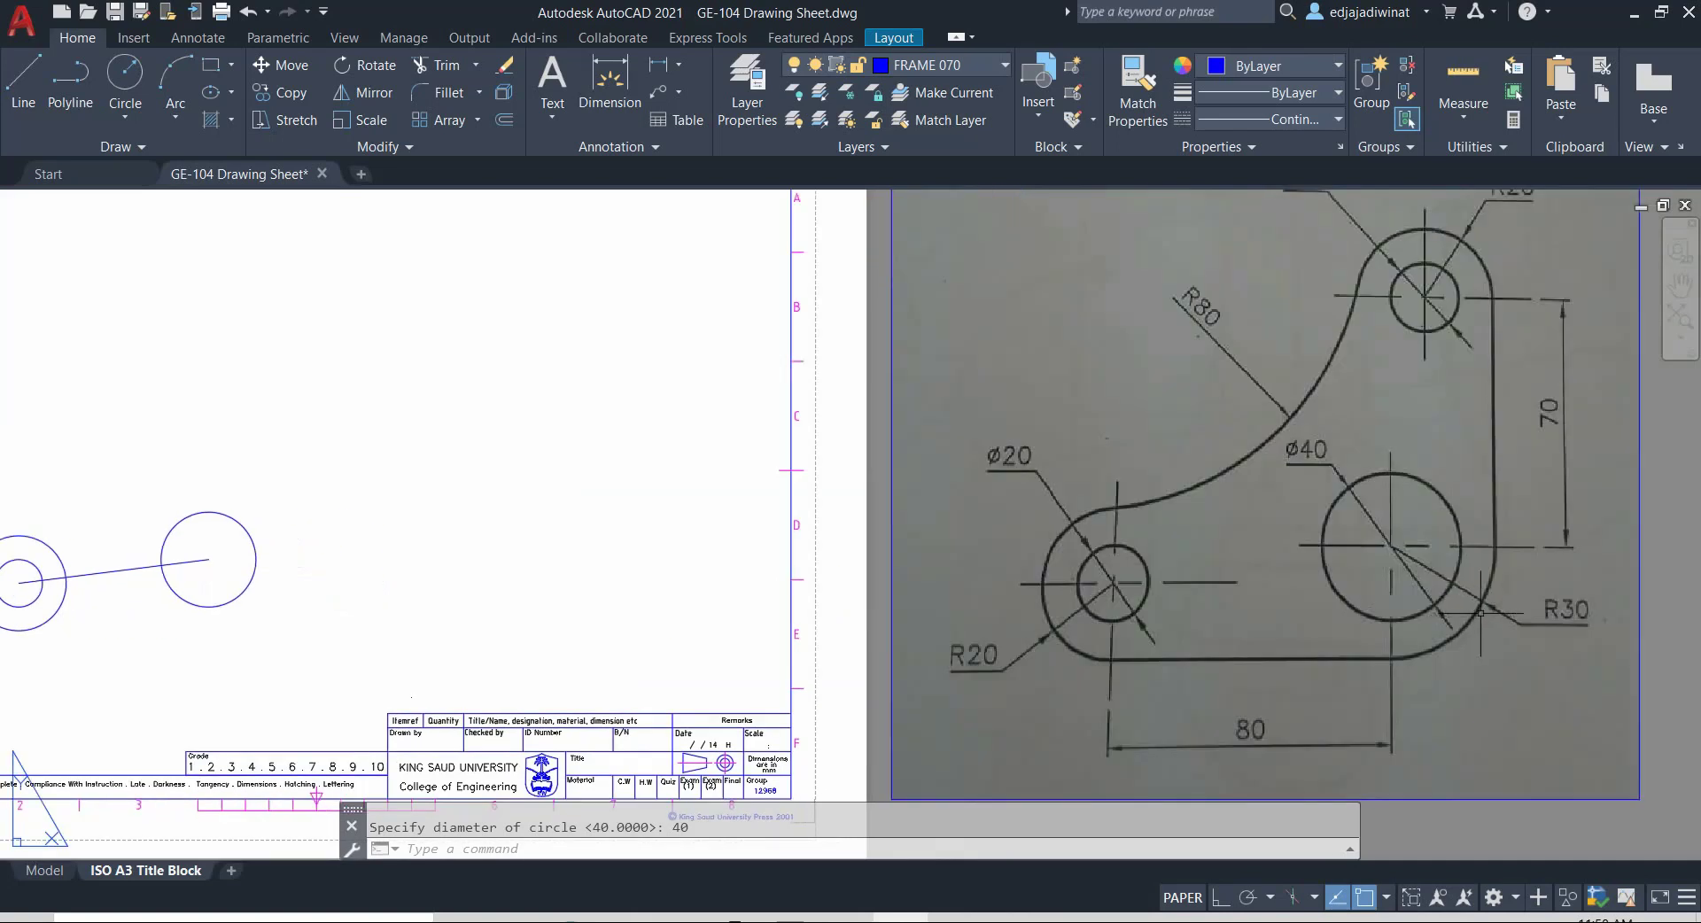
middle_click_drag(1080, 564, 1447, 576)
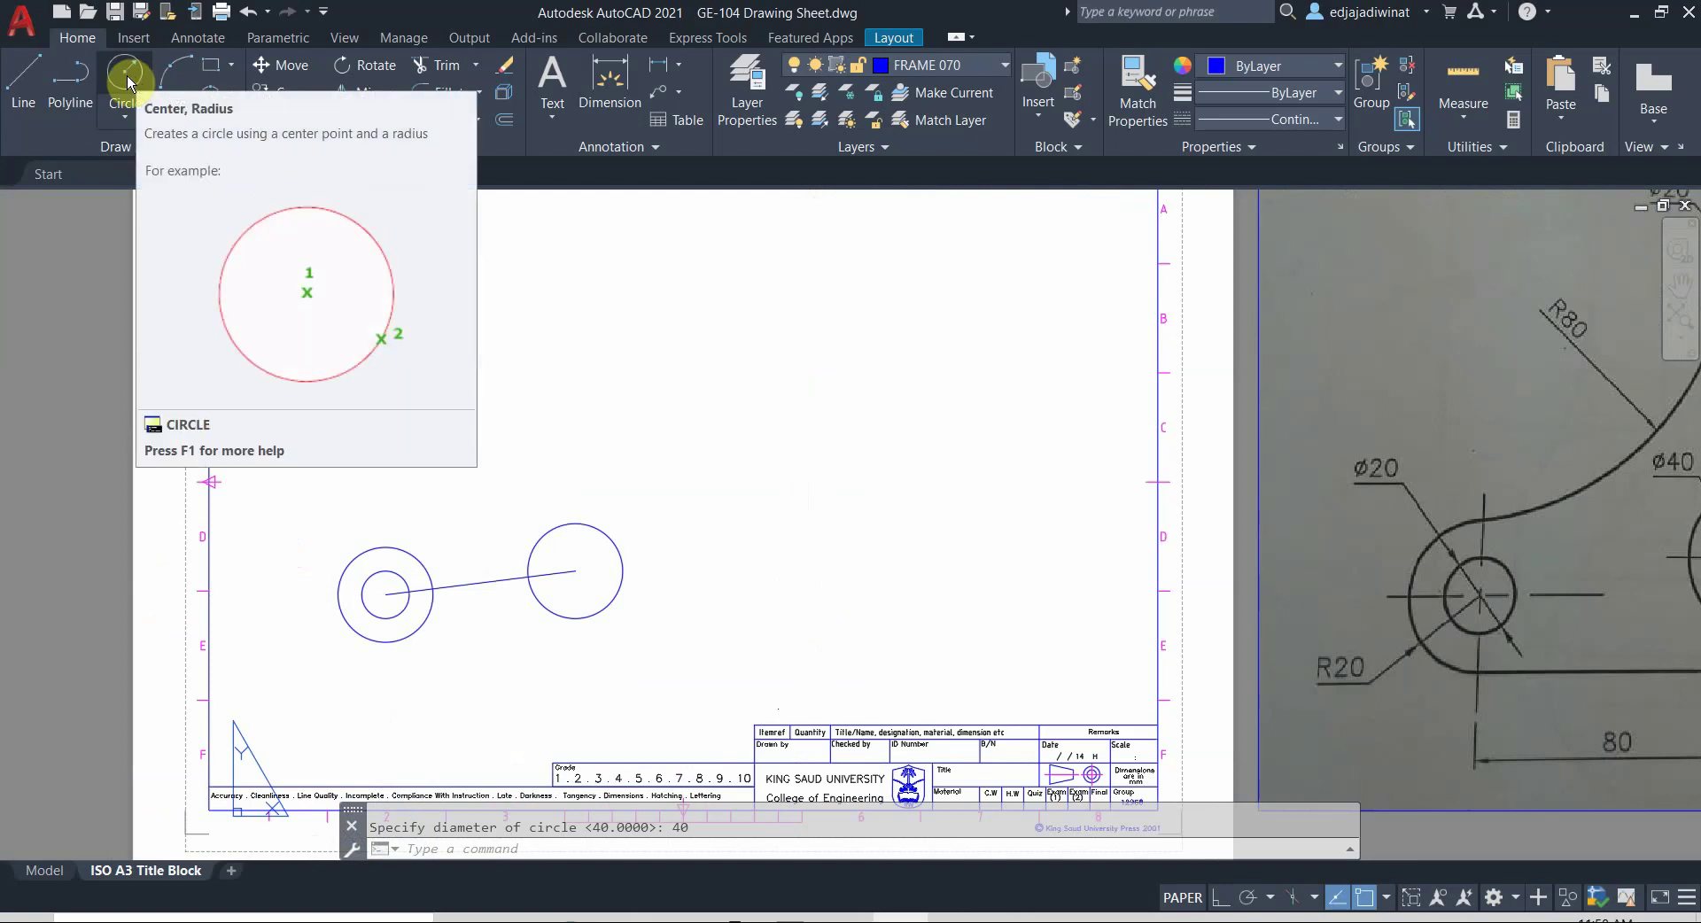
Step: Draw a circle concentric with the 40 mm circle, with a radius of 30
left_click(127, 79)
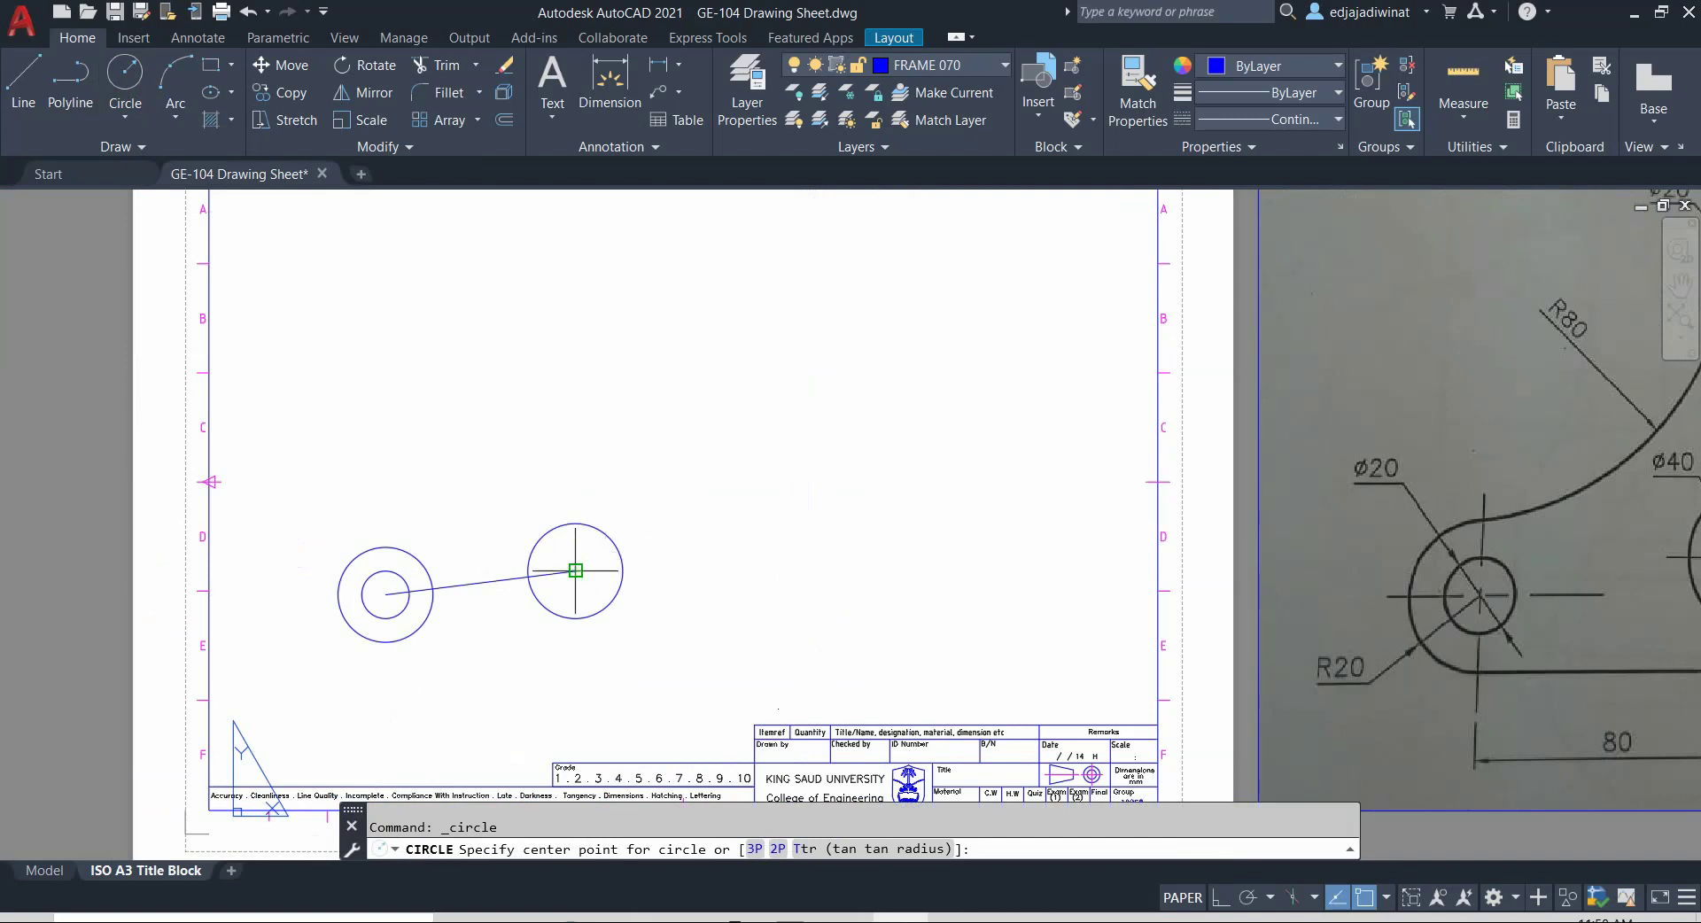
scroll(576, 570, "down", 2)
scroll(572, 572, "up", 4)
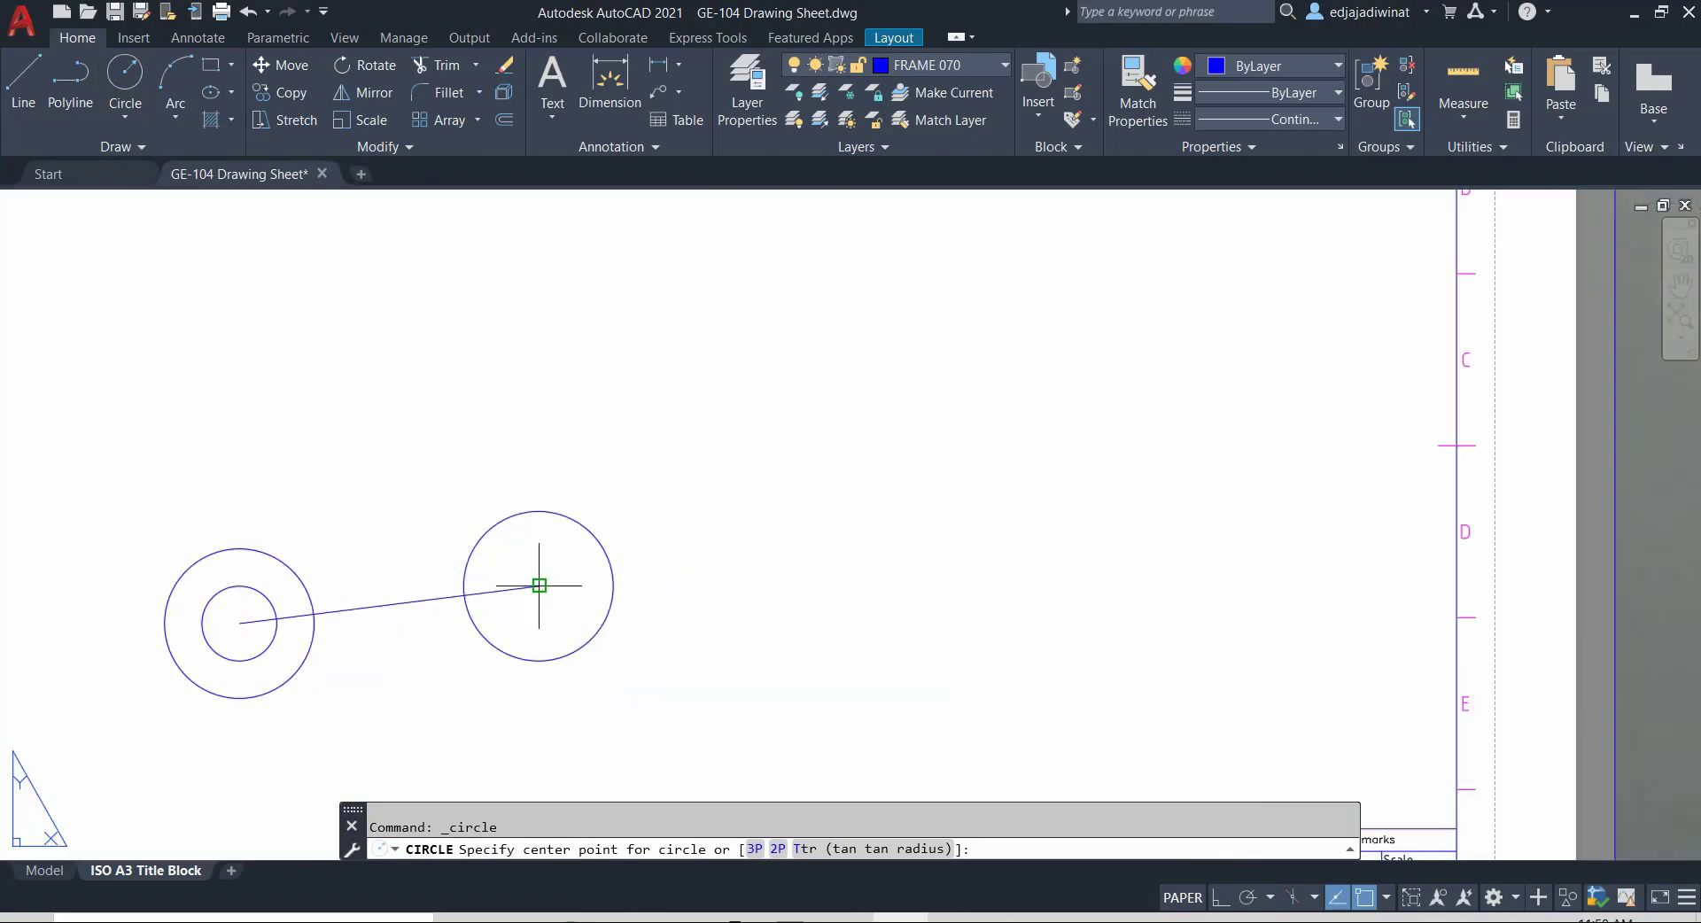
scroll(539, 585, "up", 3)
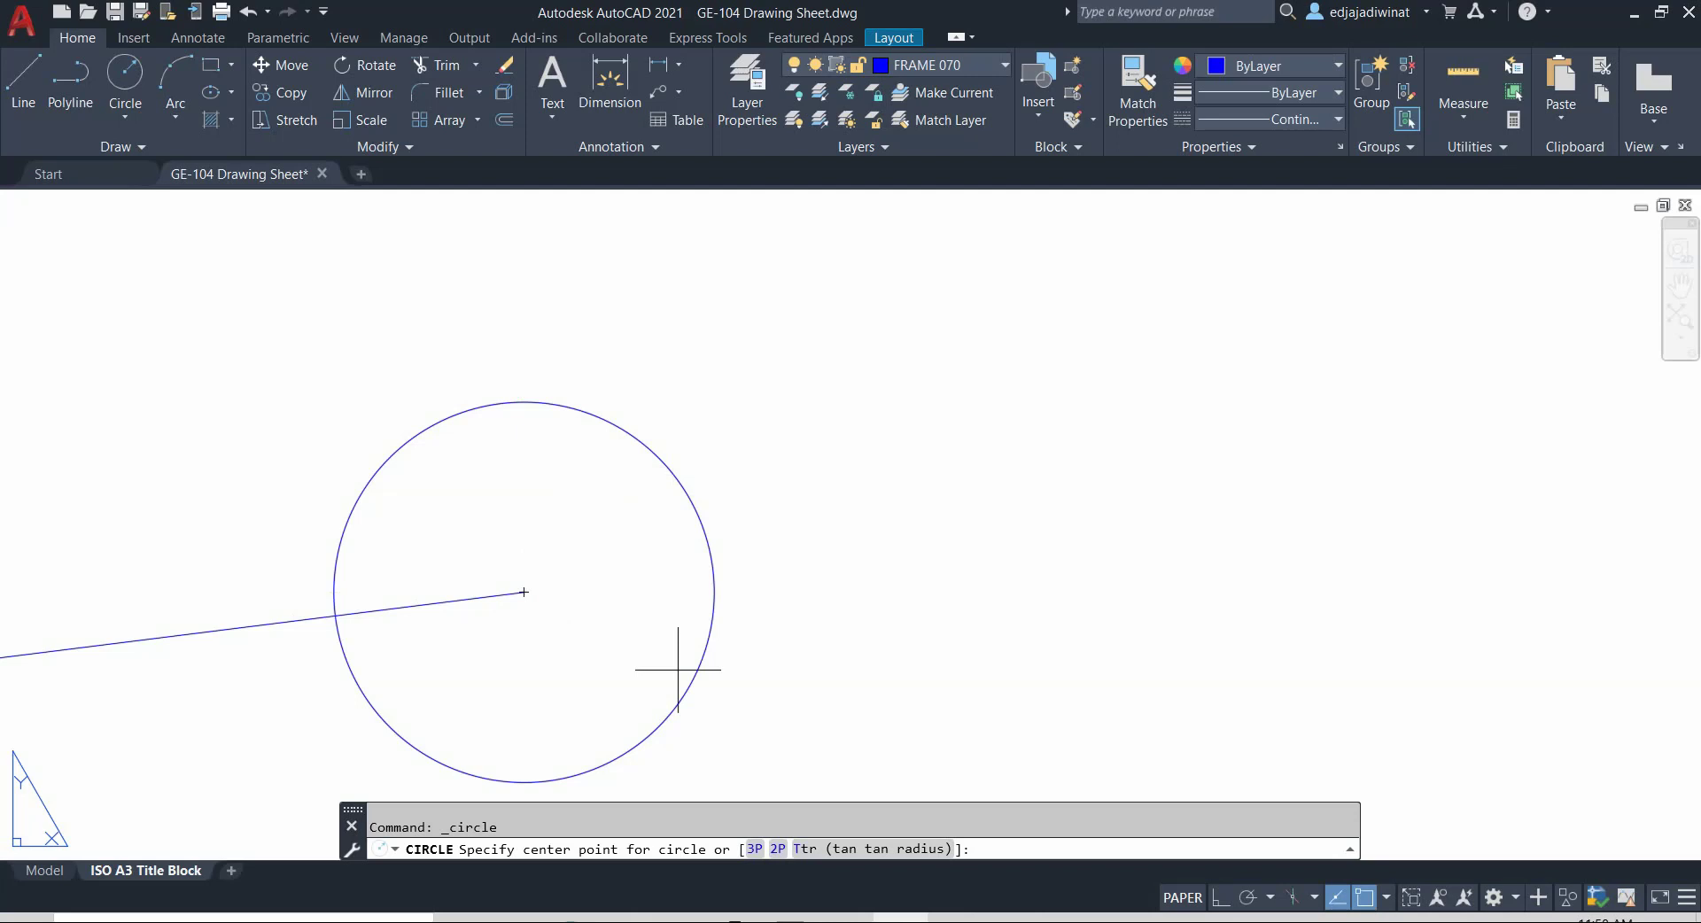
left_click(525, 592)
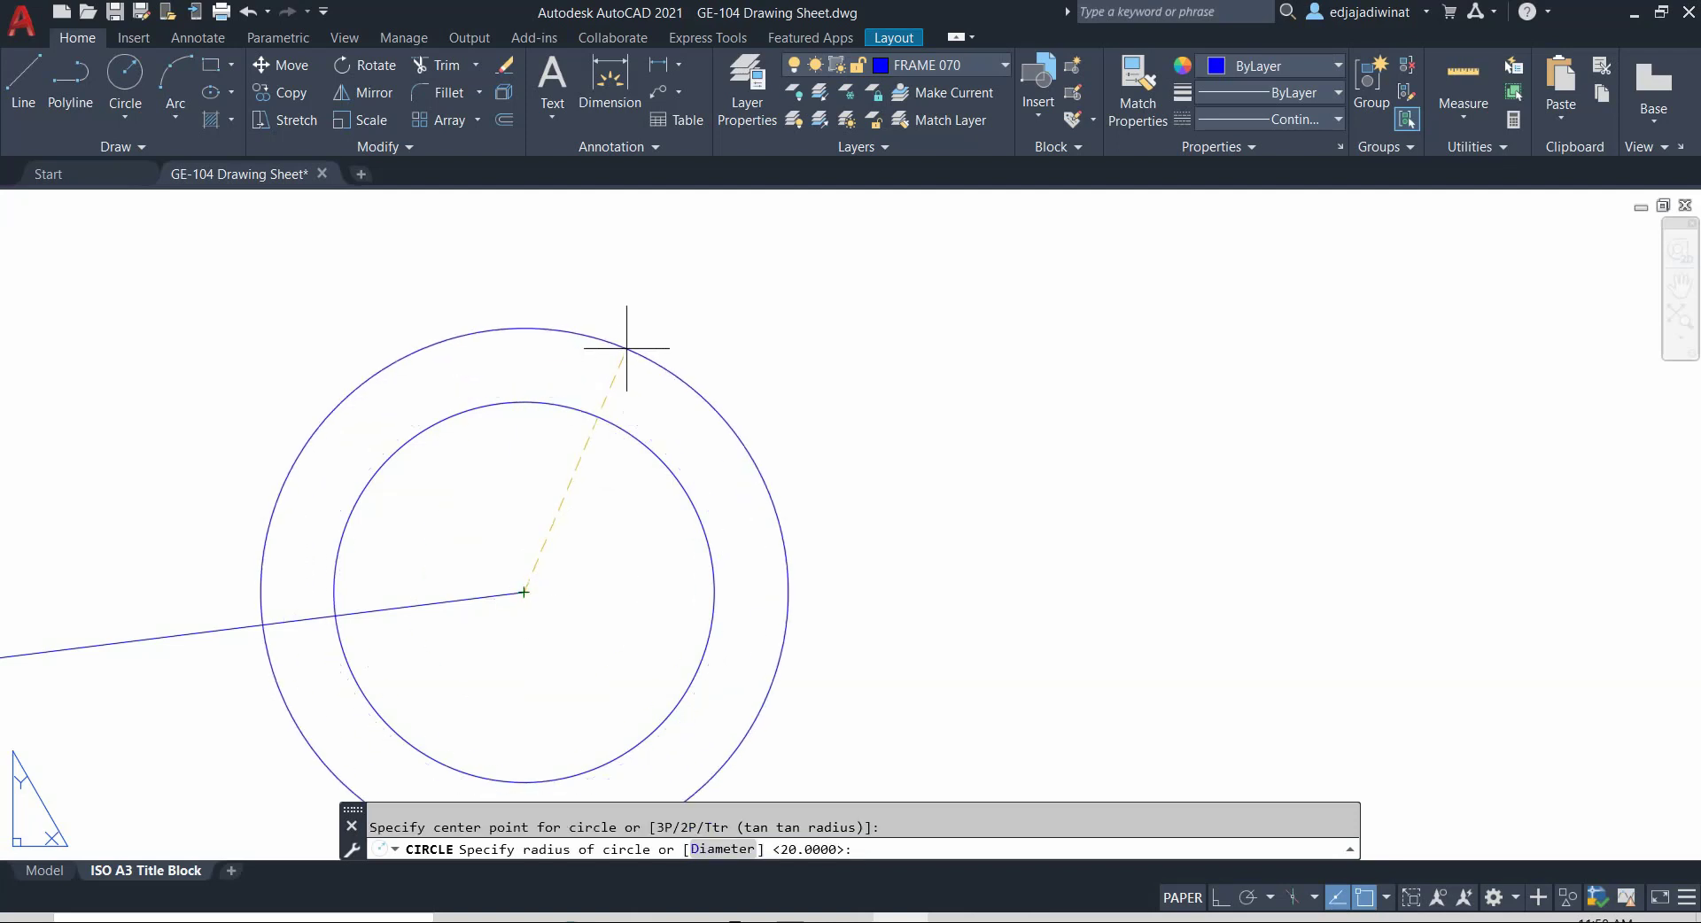
scroll(627, 347, "down", 6)
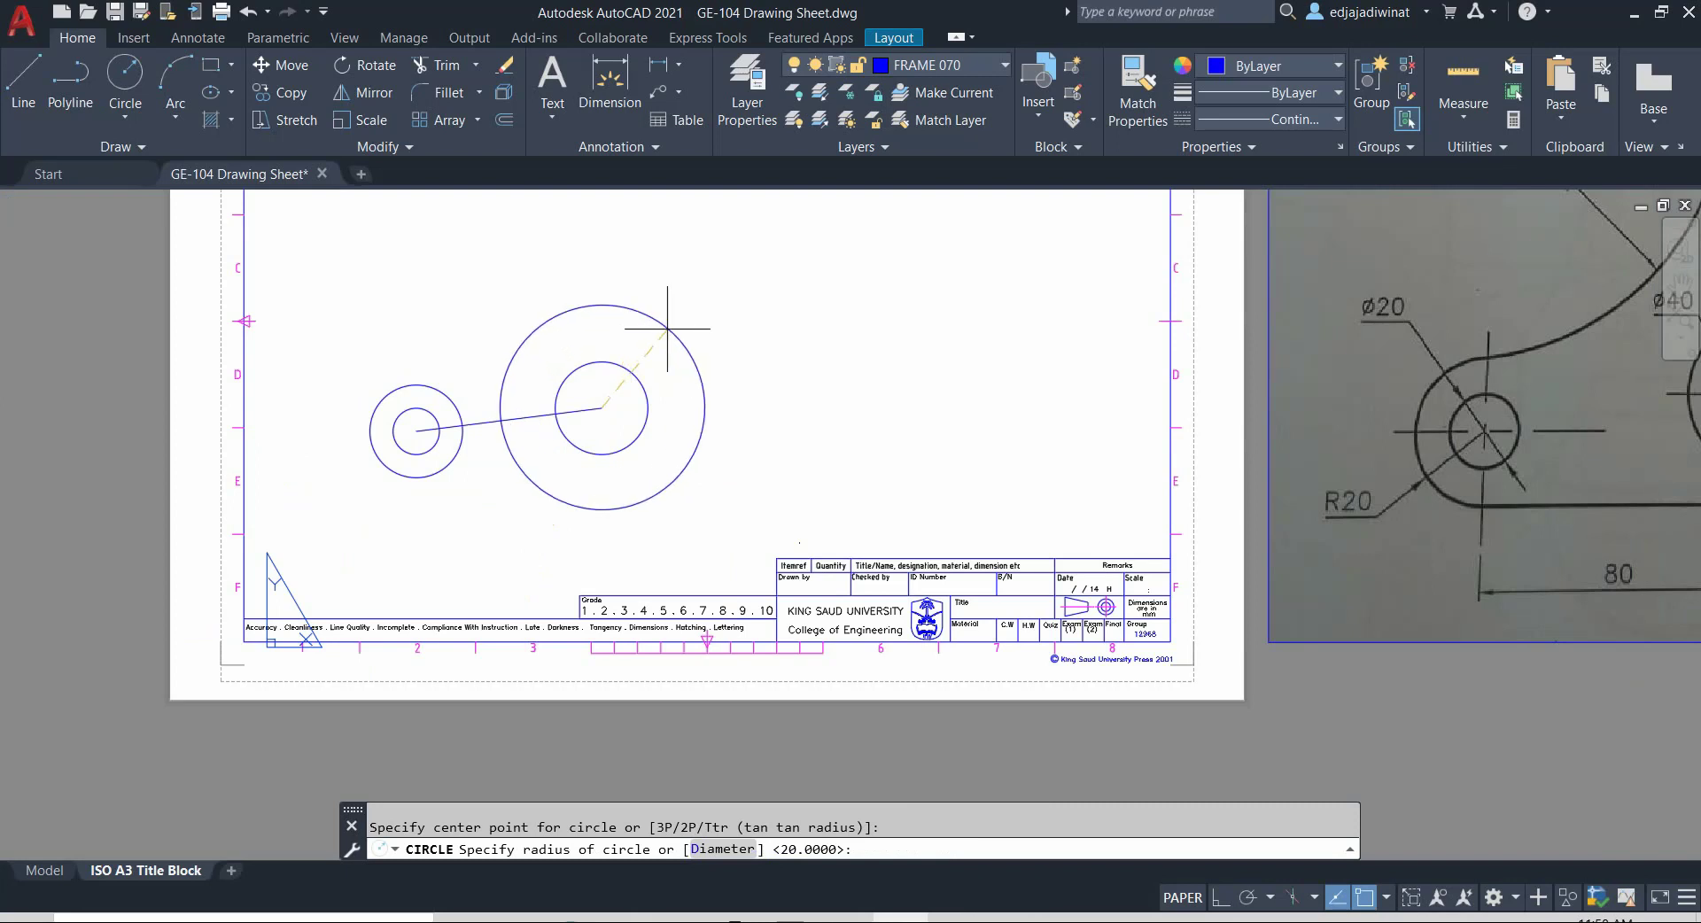
middle_click_drag(654, 356, 303, 443)
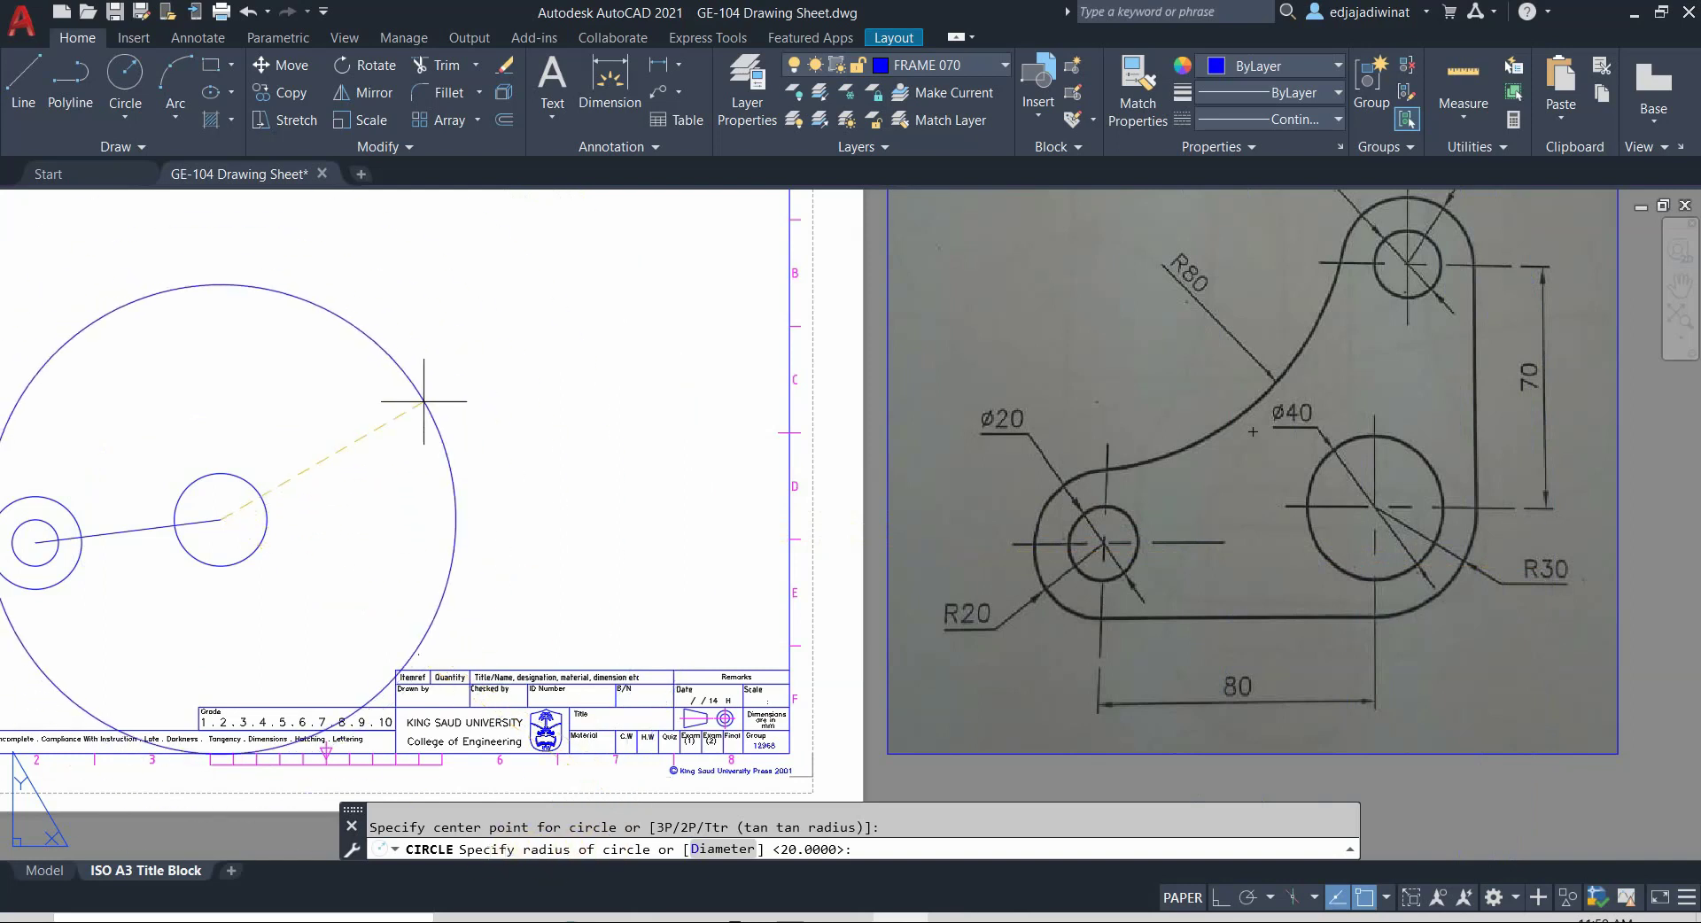
key("Return")
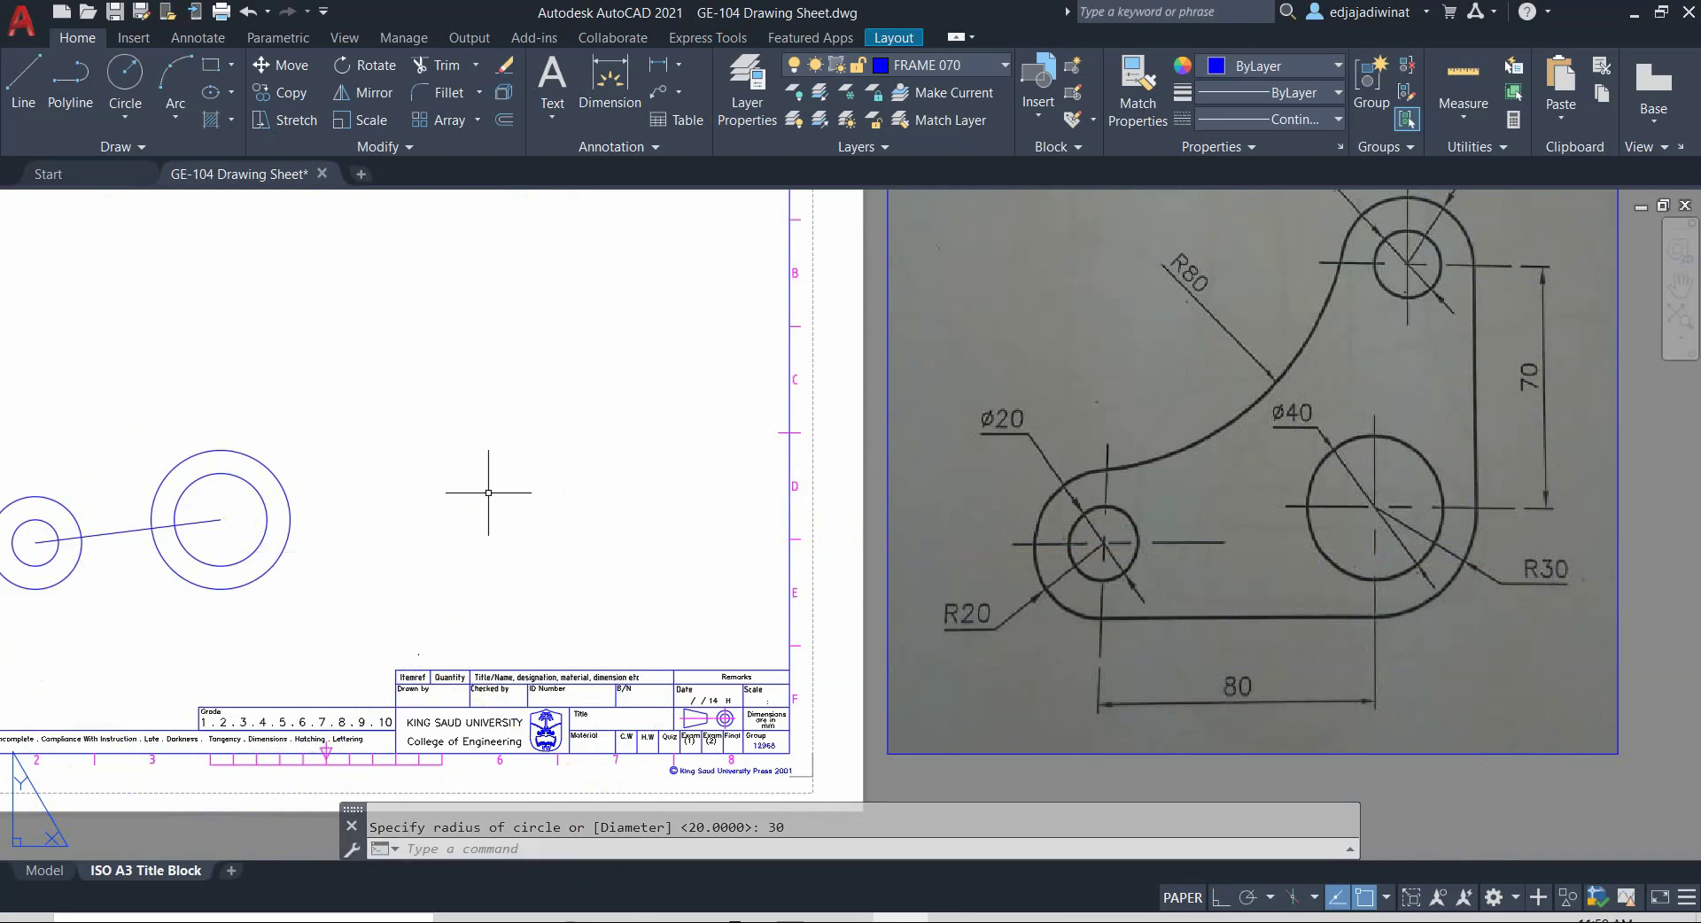
Step: Delete the construction line joining the centers of the two concentric circle pairs
scroll(635, 402, "down", 5)
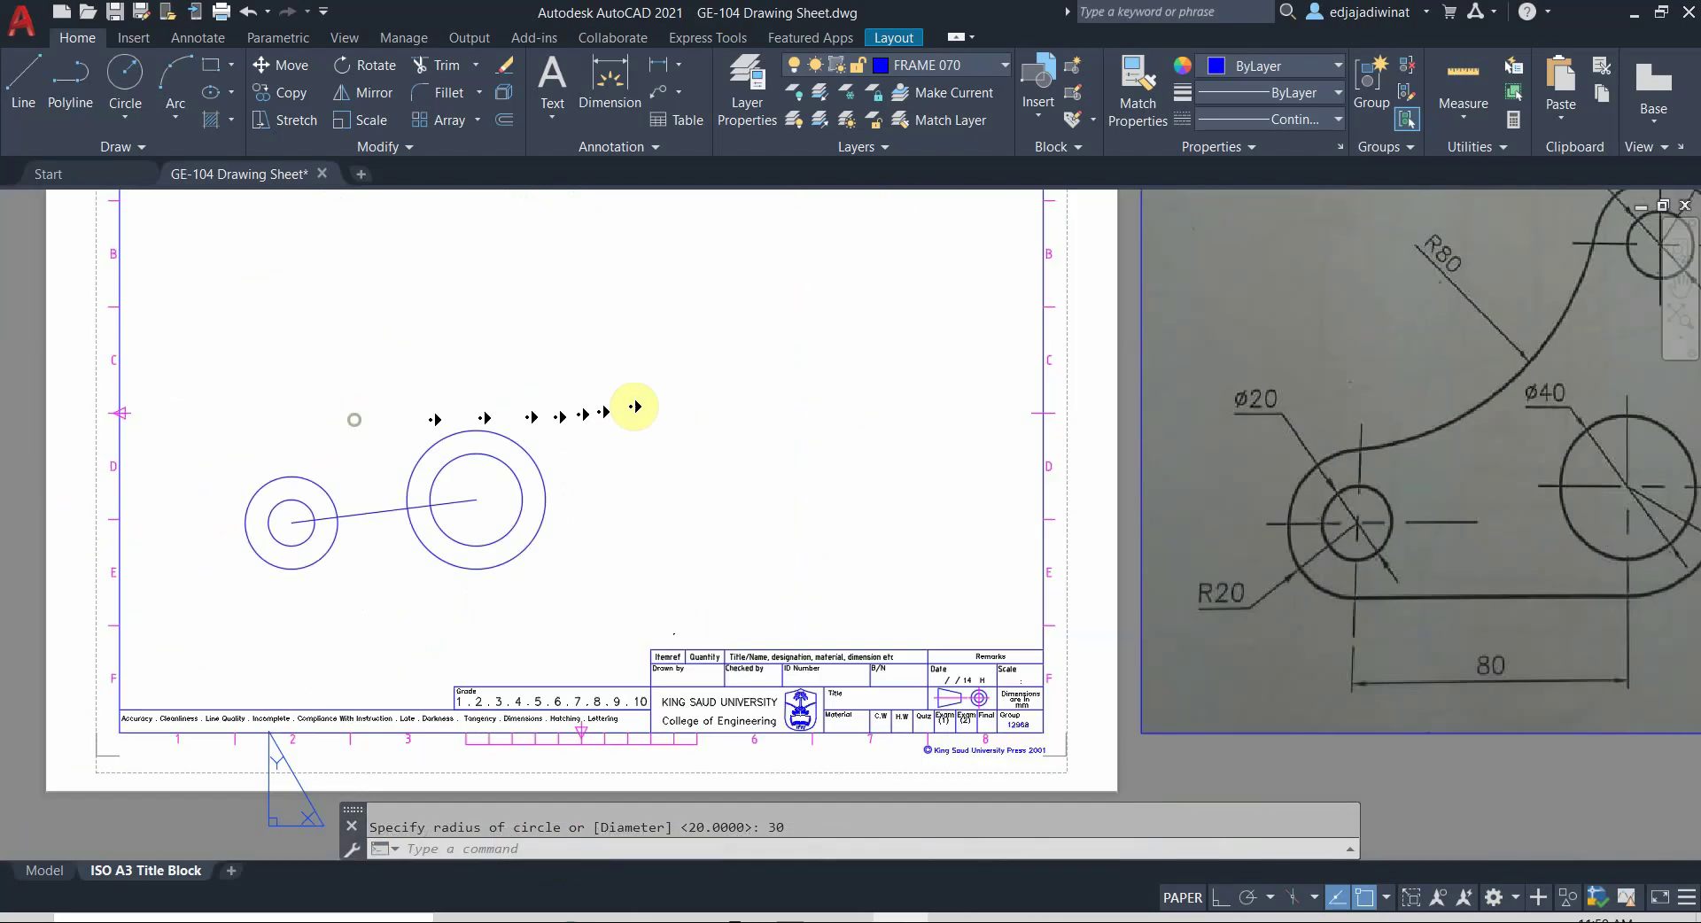
scroll(723, 498, "up", 6)
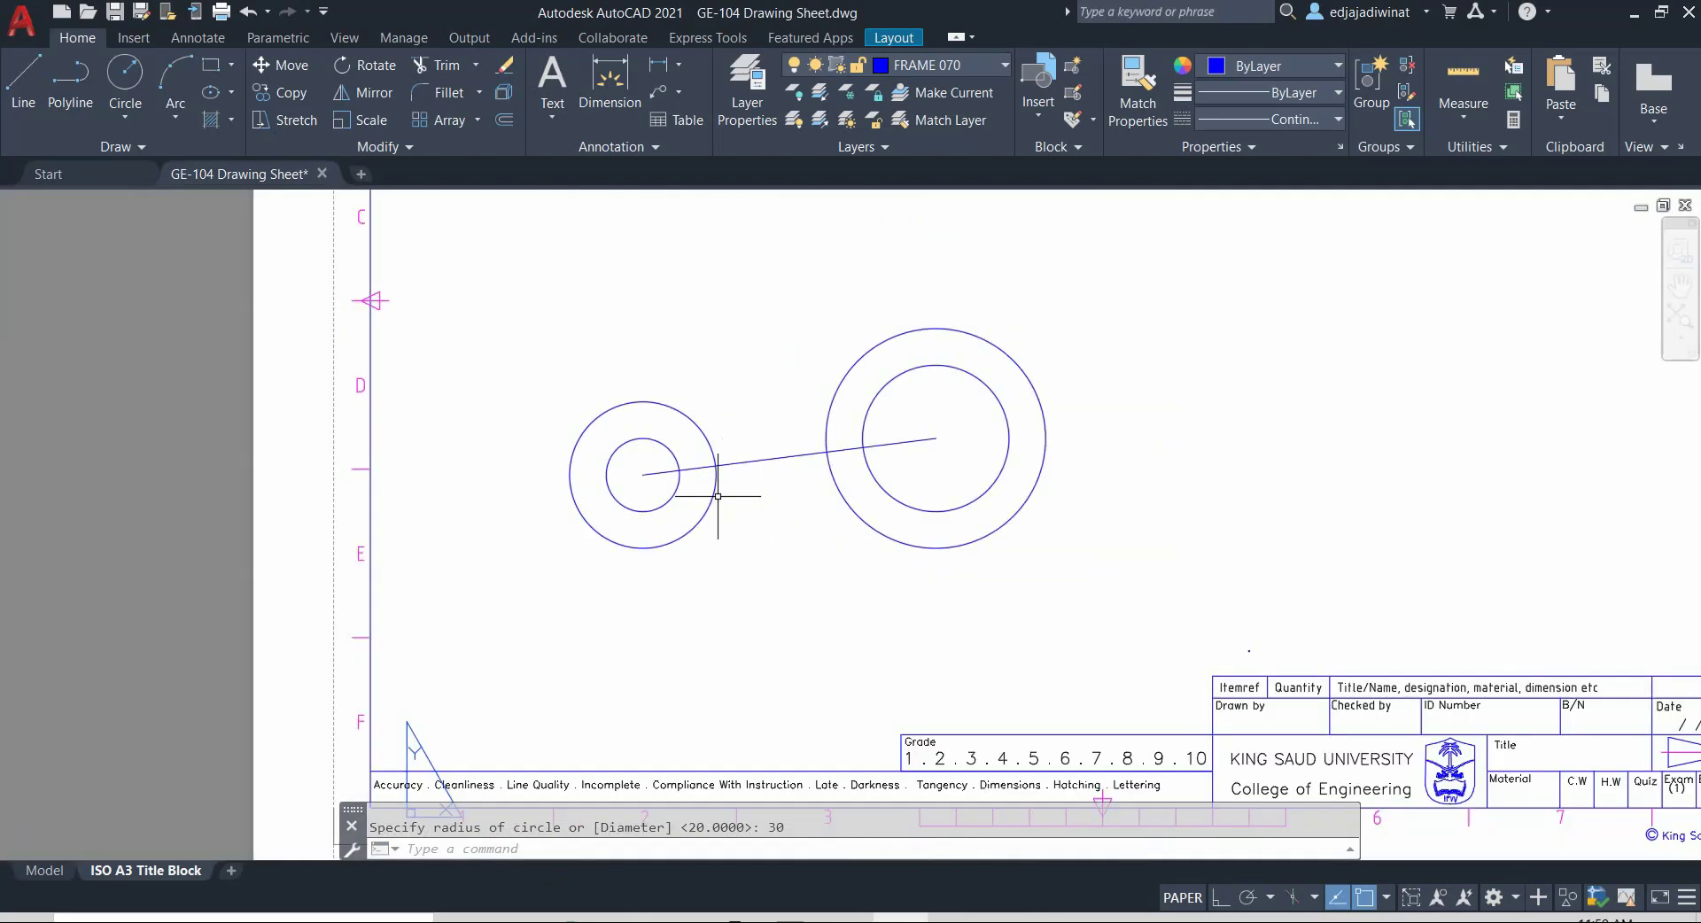
left_click(774, 459)
key("Delete")
scroll(797, 505, "up", 4)
scroll(939, 494, "down", 8)
middle_click_drag(1208, 387, 797, 513)
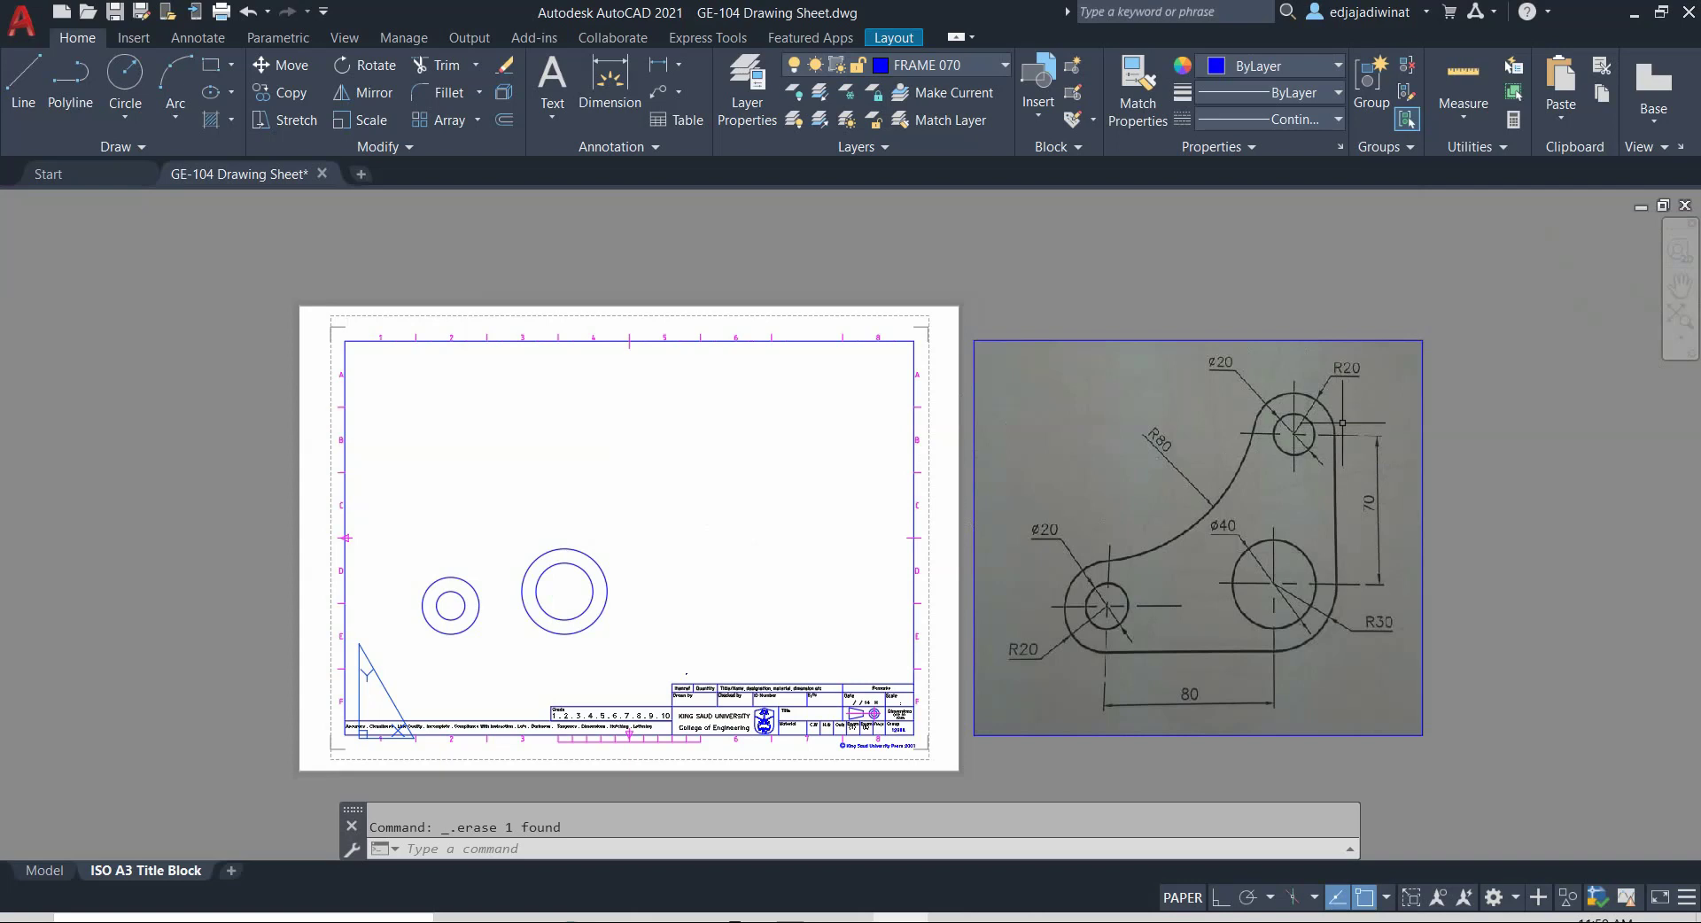
scroll(1343, 423, "up", 2)
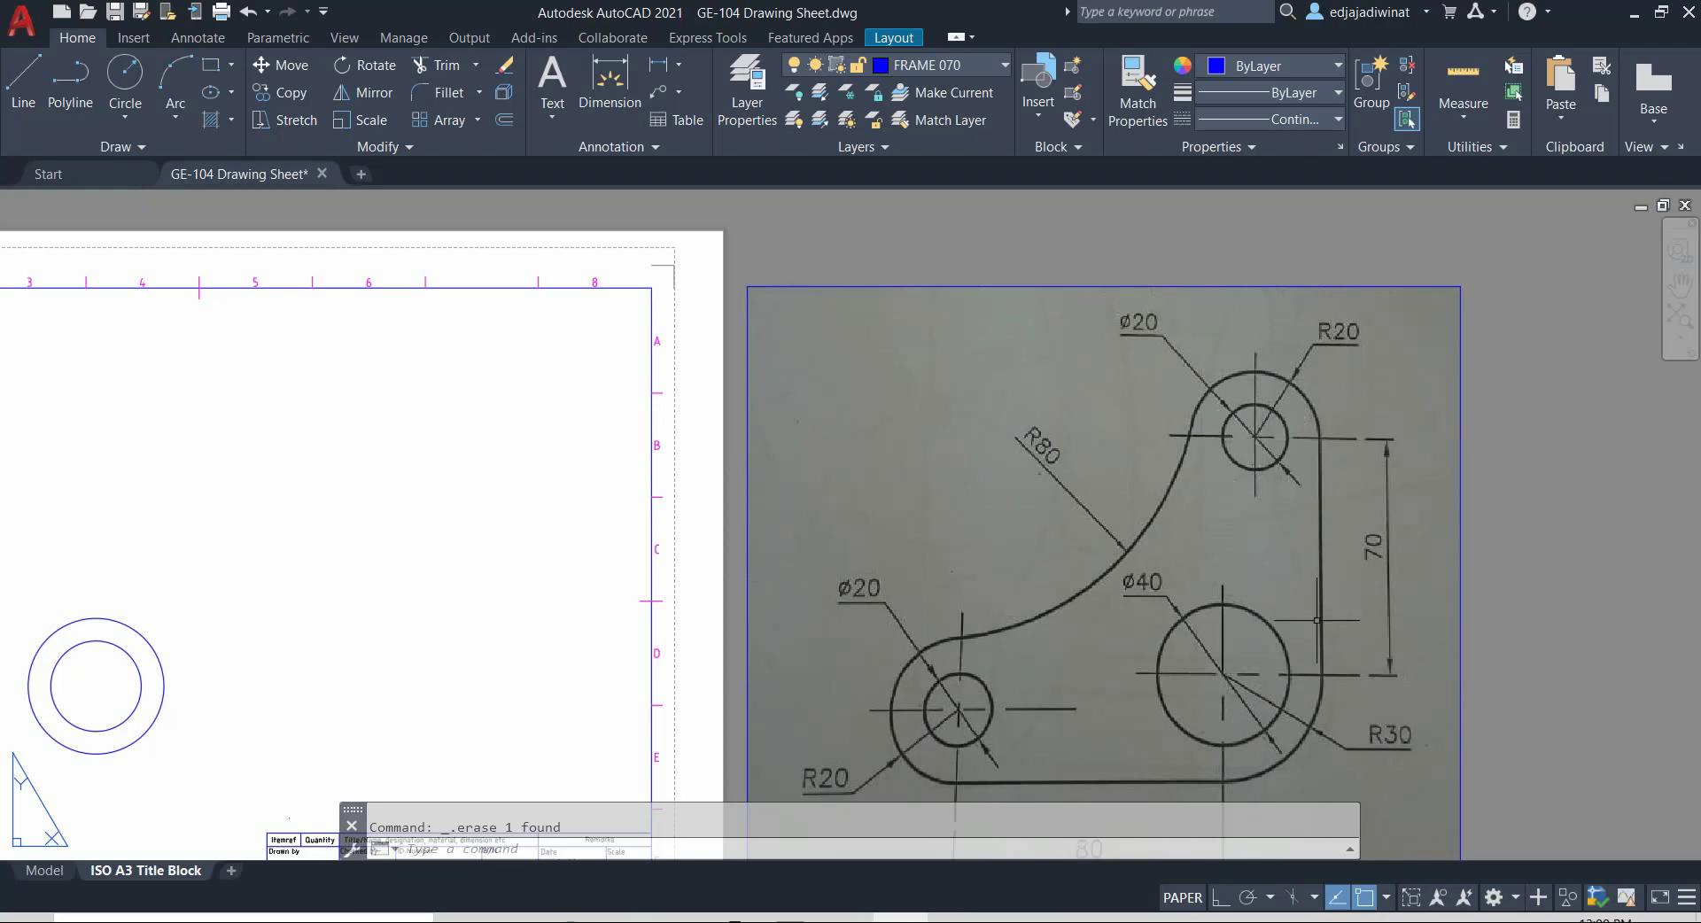
left_click(1367, 546)
scroll(464, 683, "down", 1)
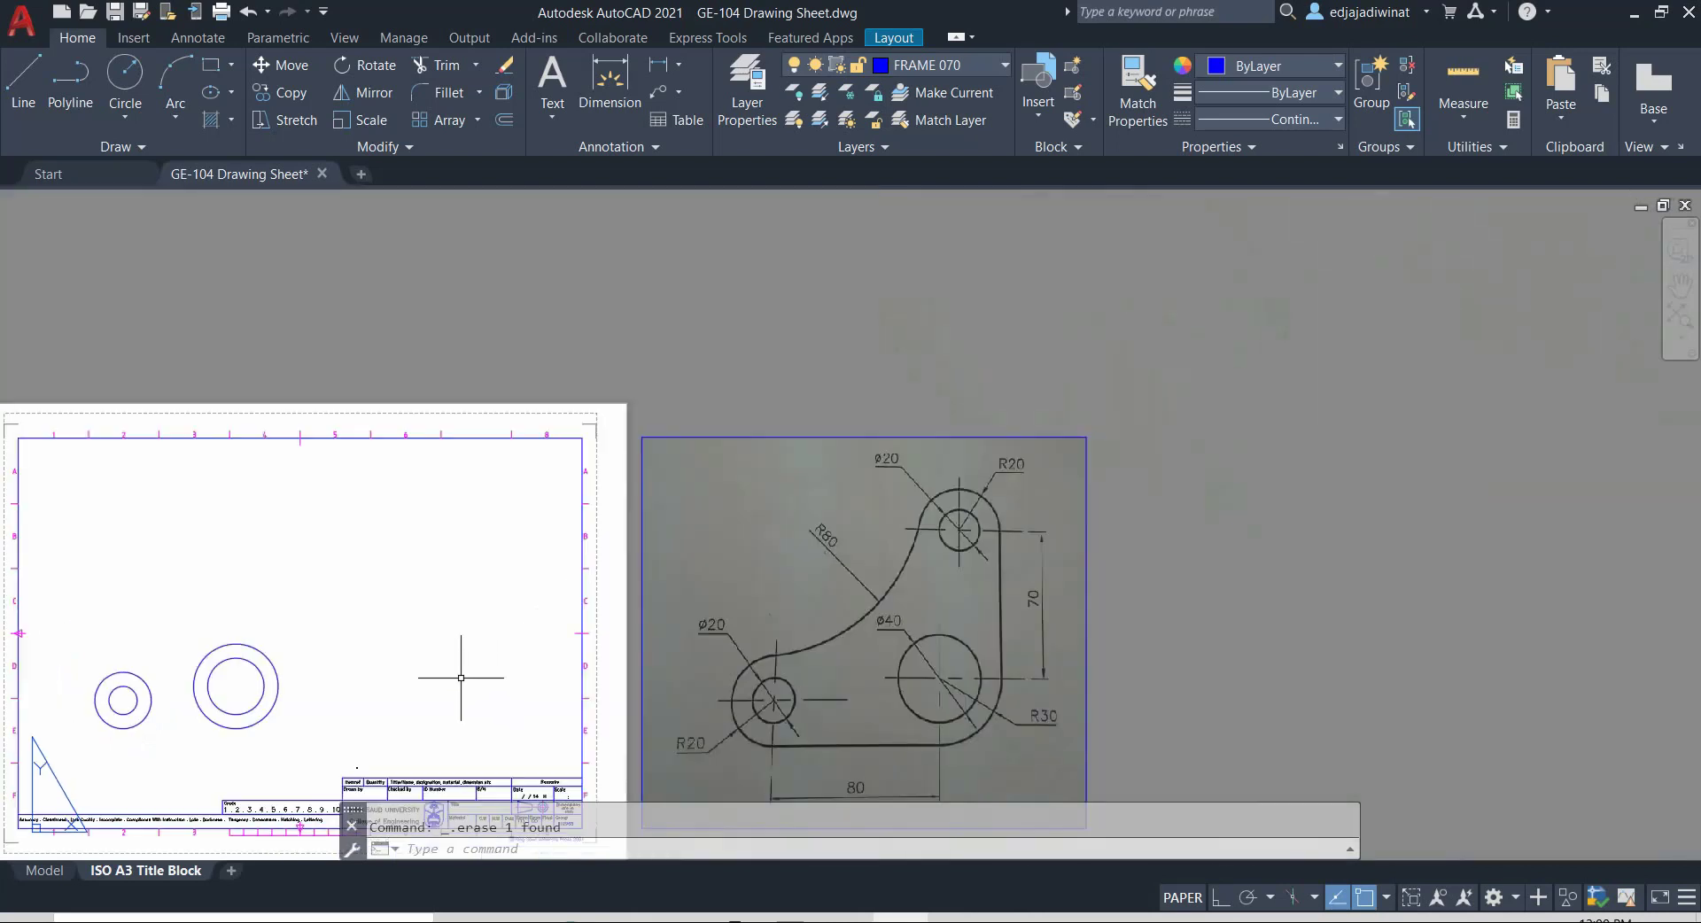
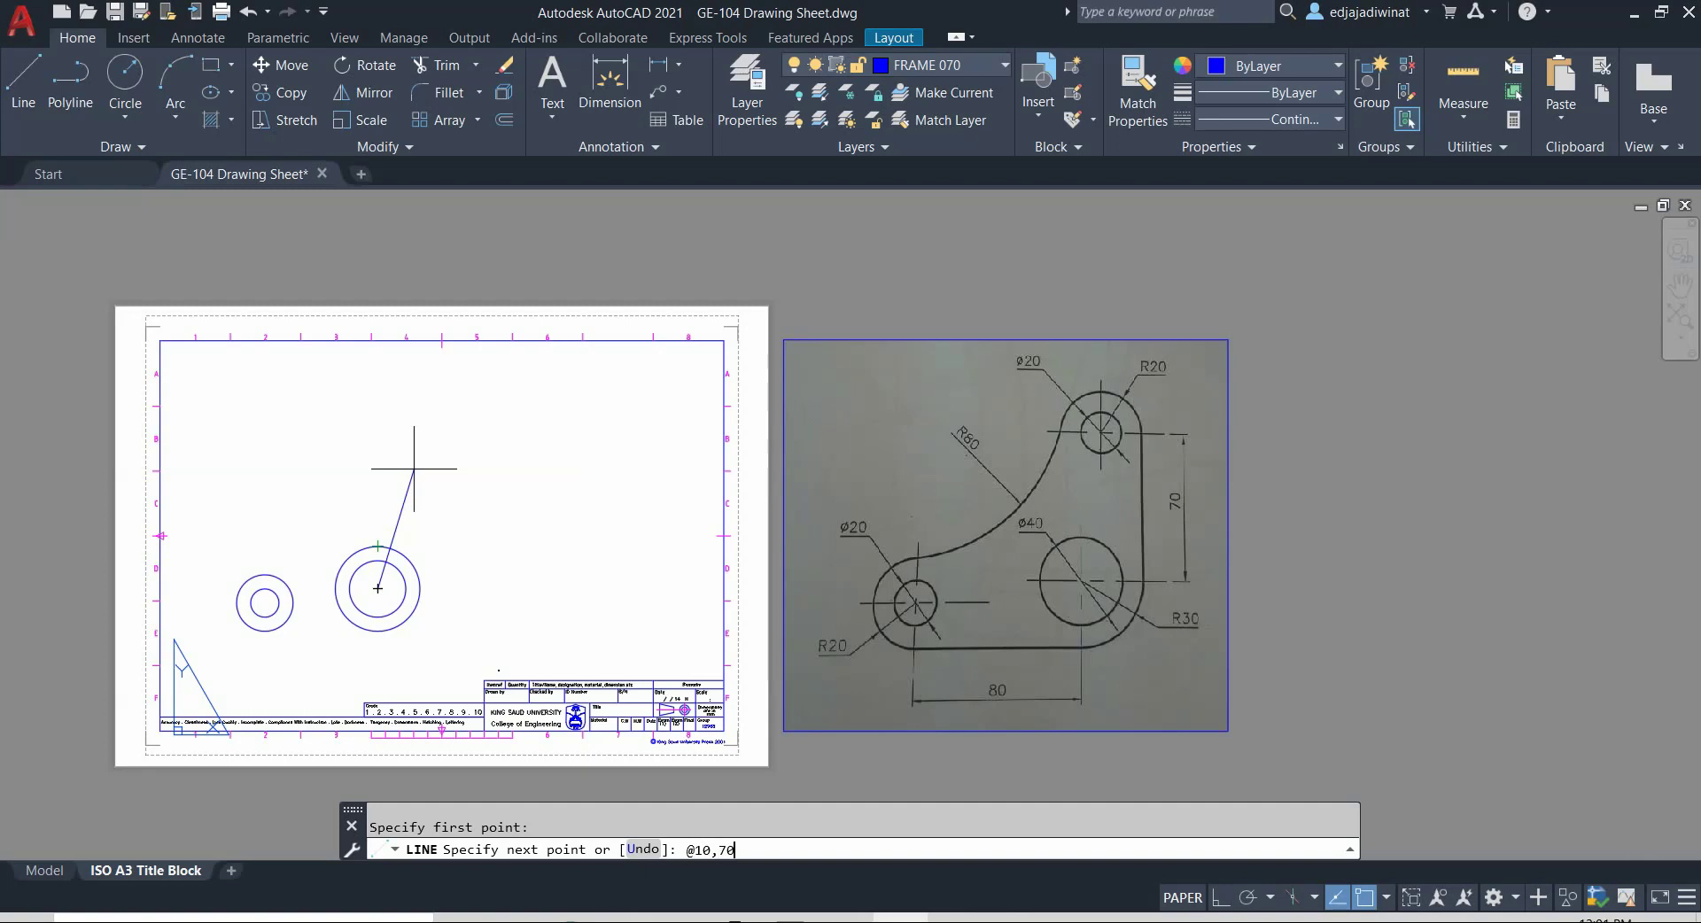
key("Return")
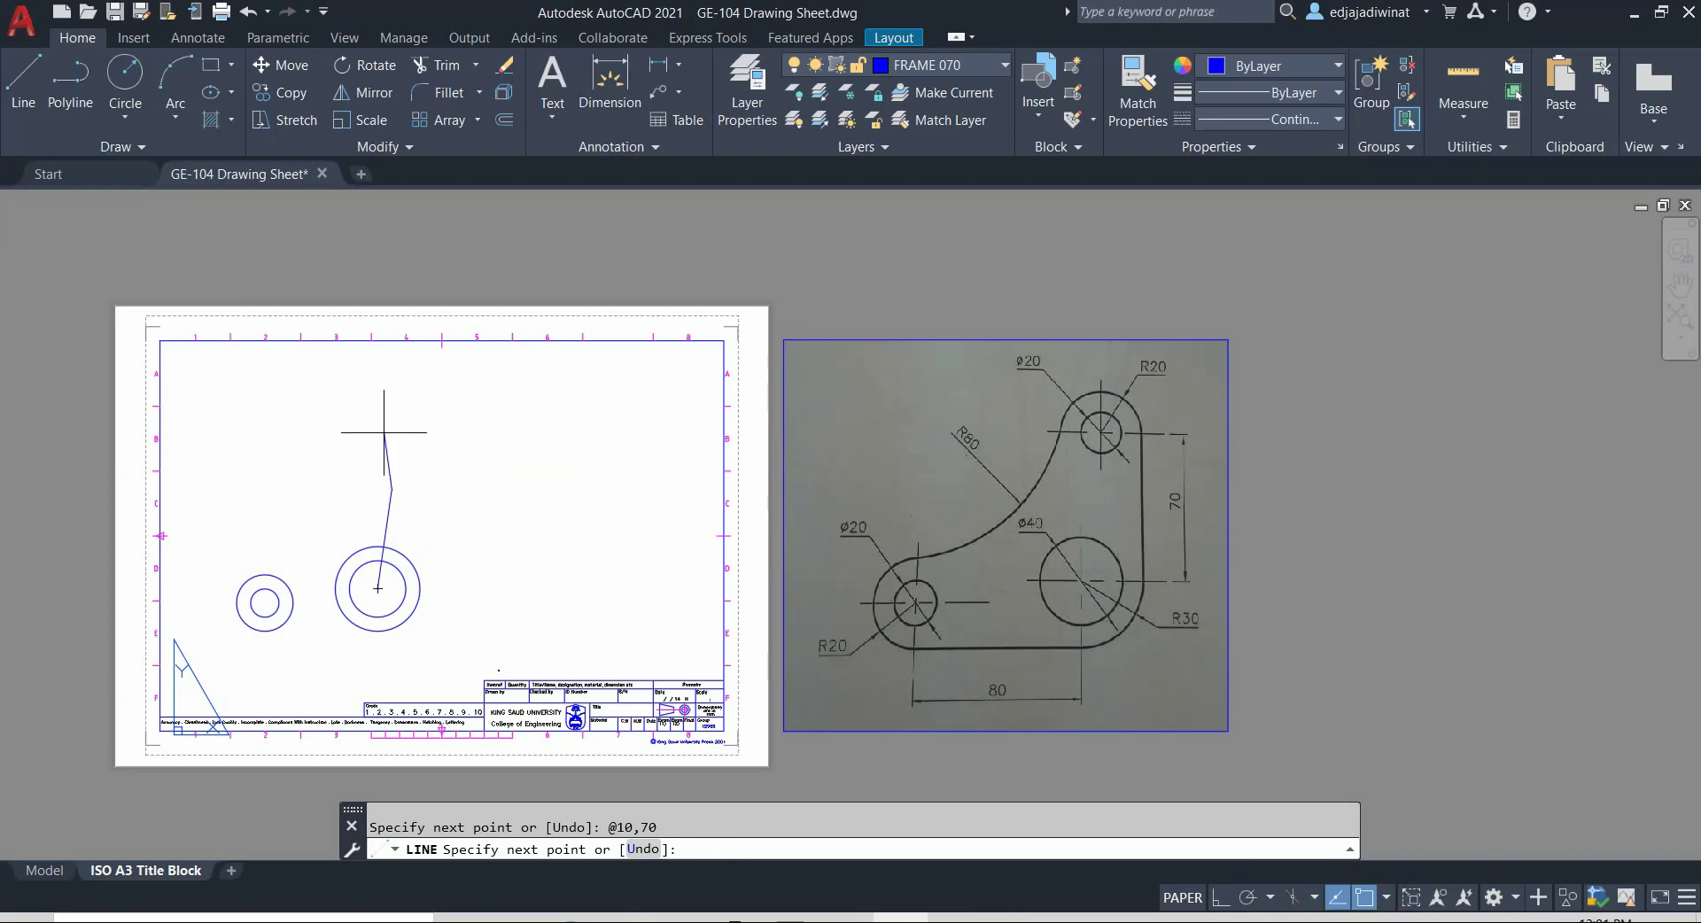
key("Return")
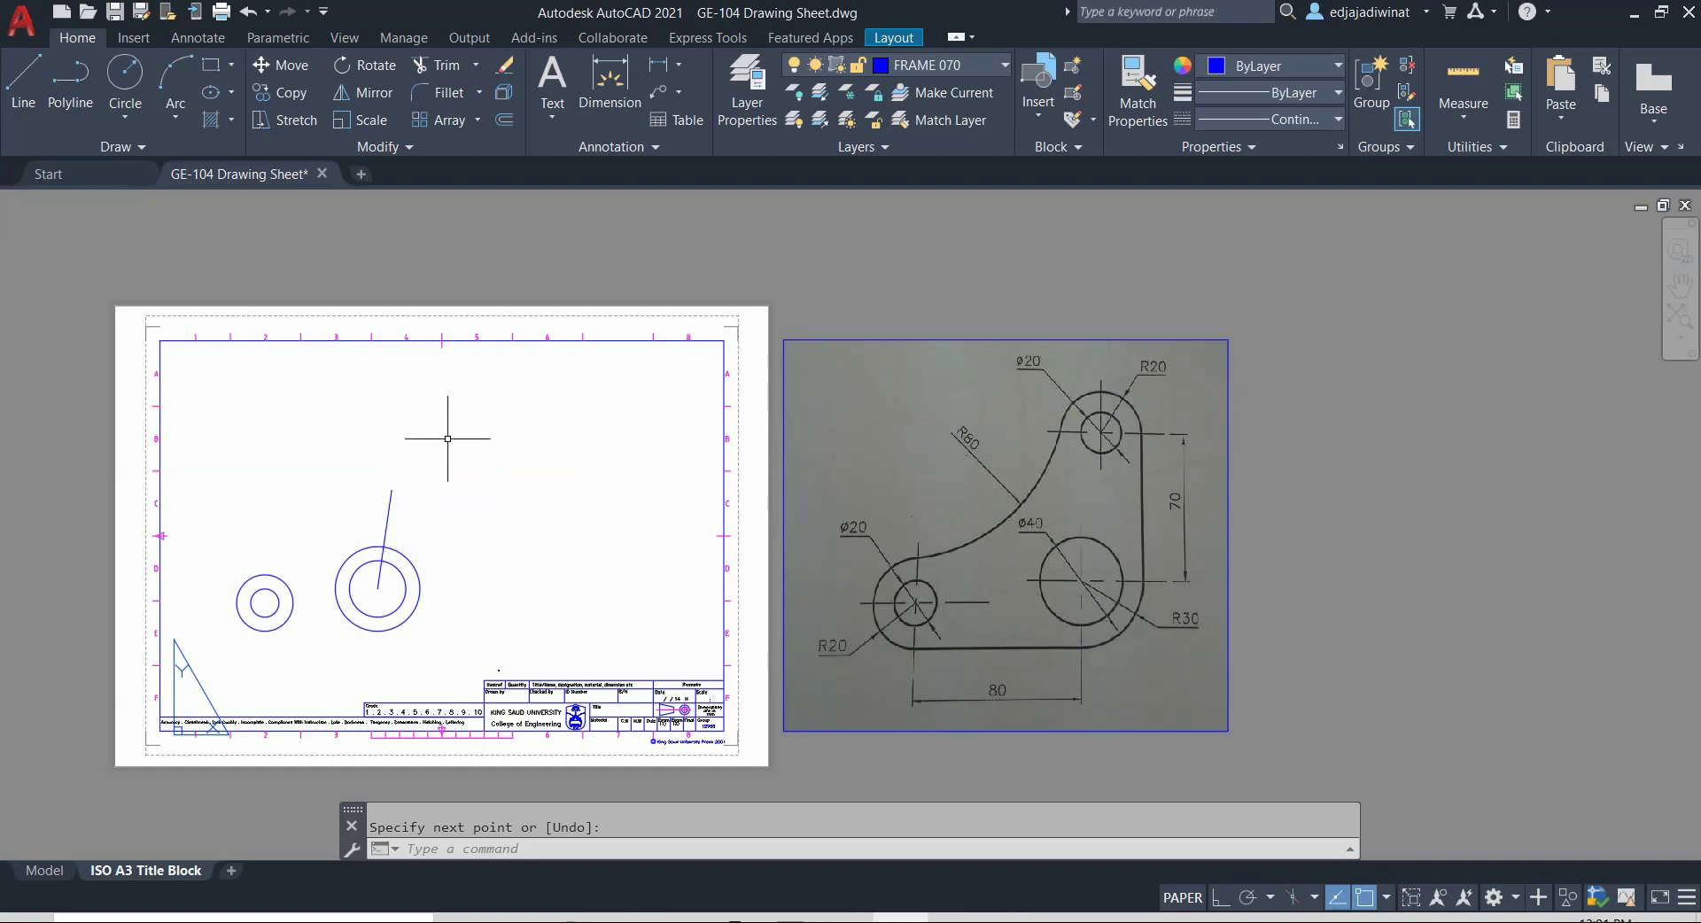
Step: Inspect the slanted construction line's properties to verify its X and Y offsets from the larger concentric circles' center
scroll(427, 551, "down", 5)
scroll(427, 551, "up", 10)
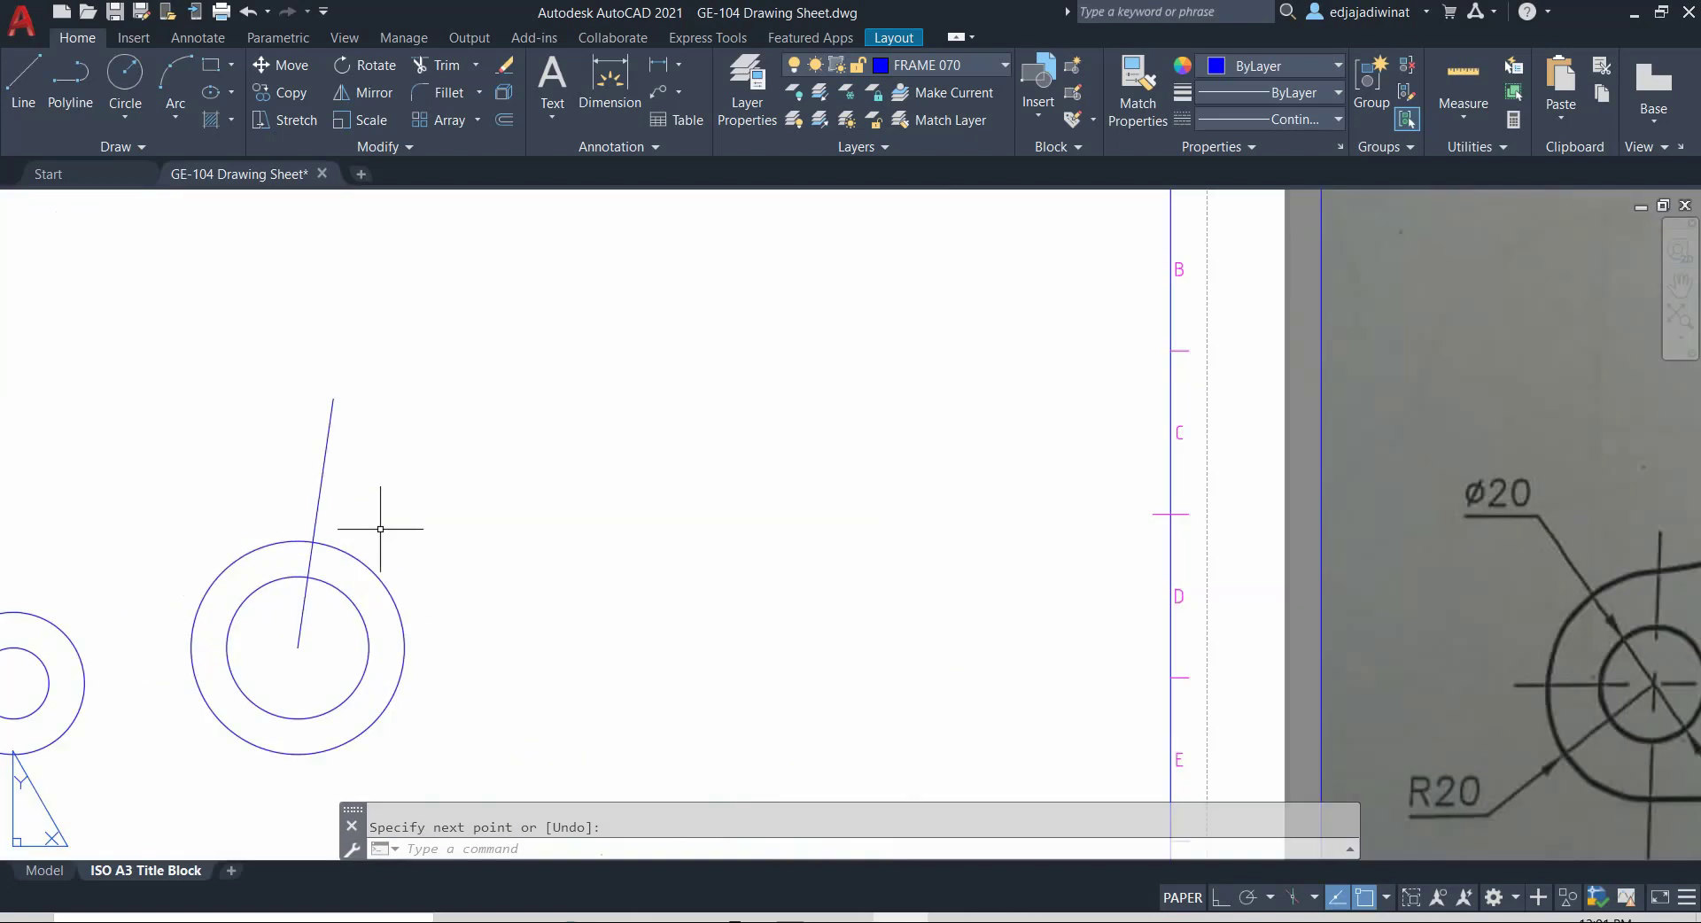
key("Return")
left_click(327, 451)
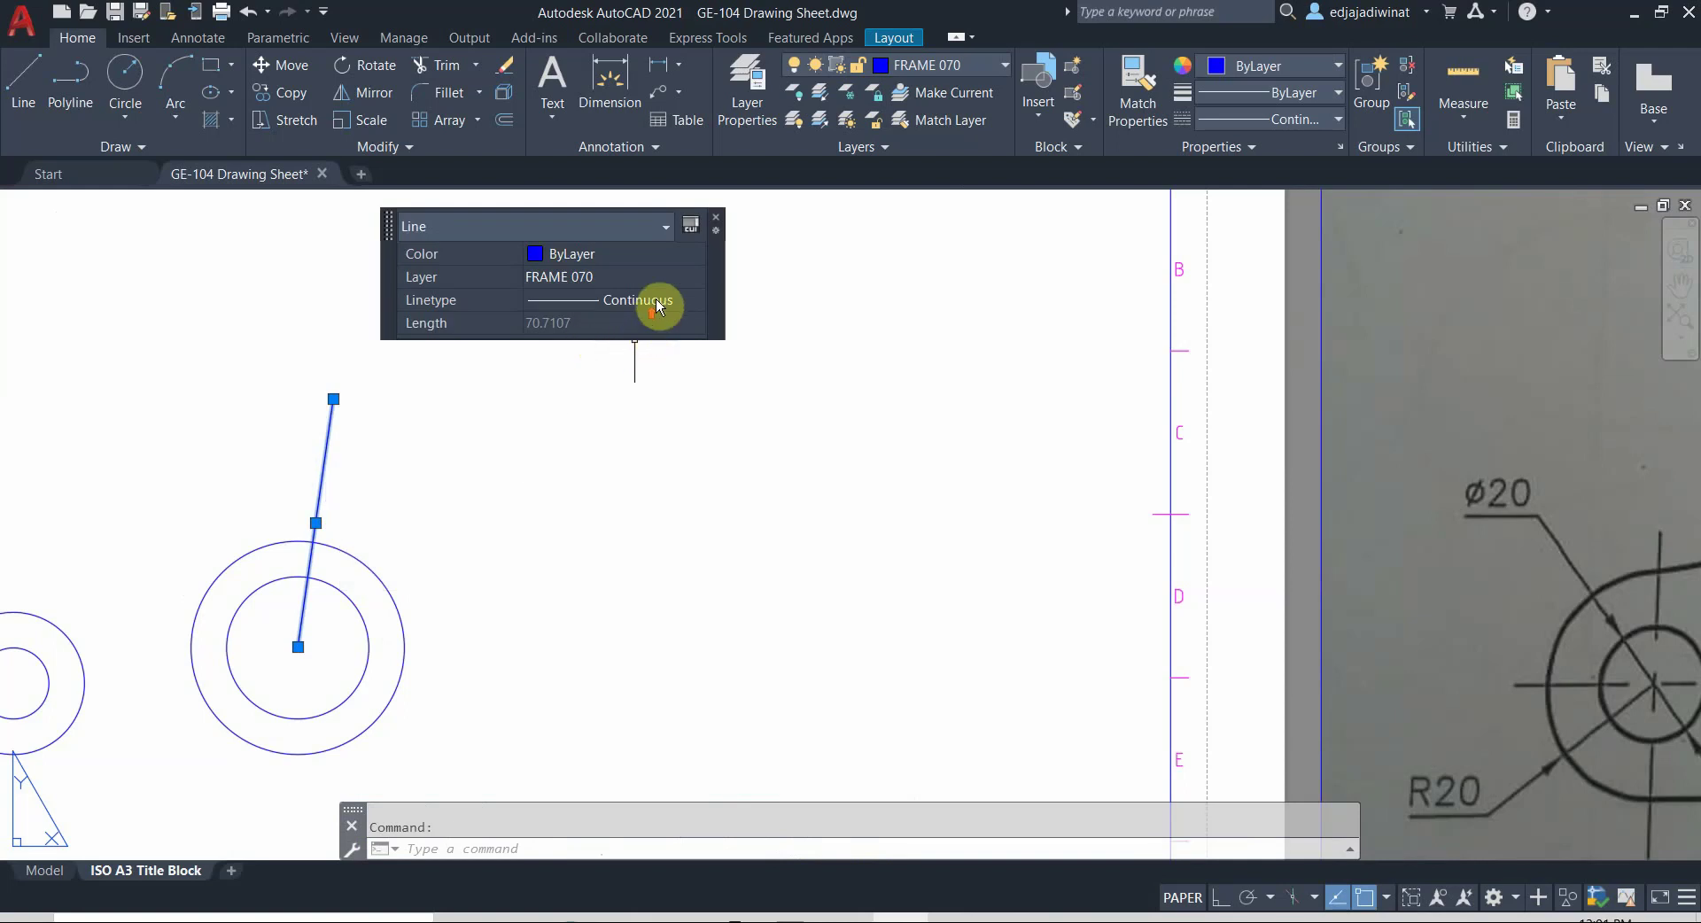
left_click(714, 220)
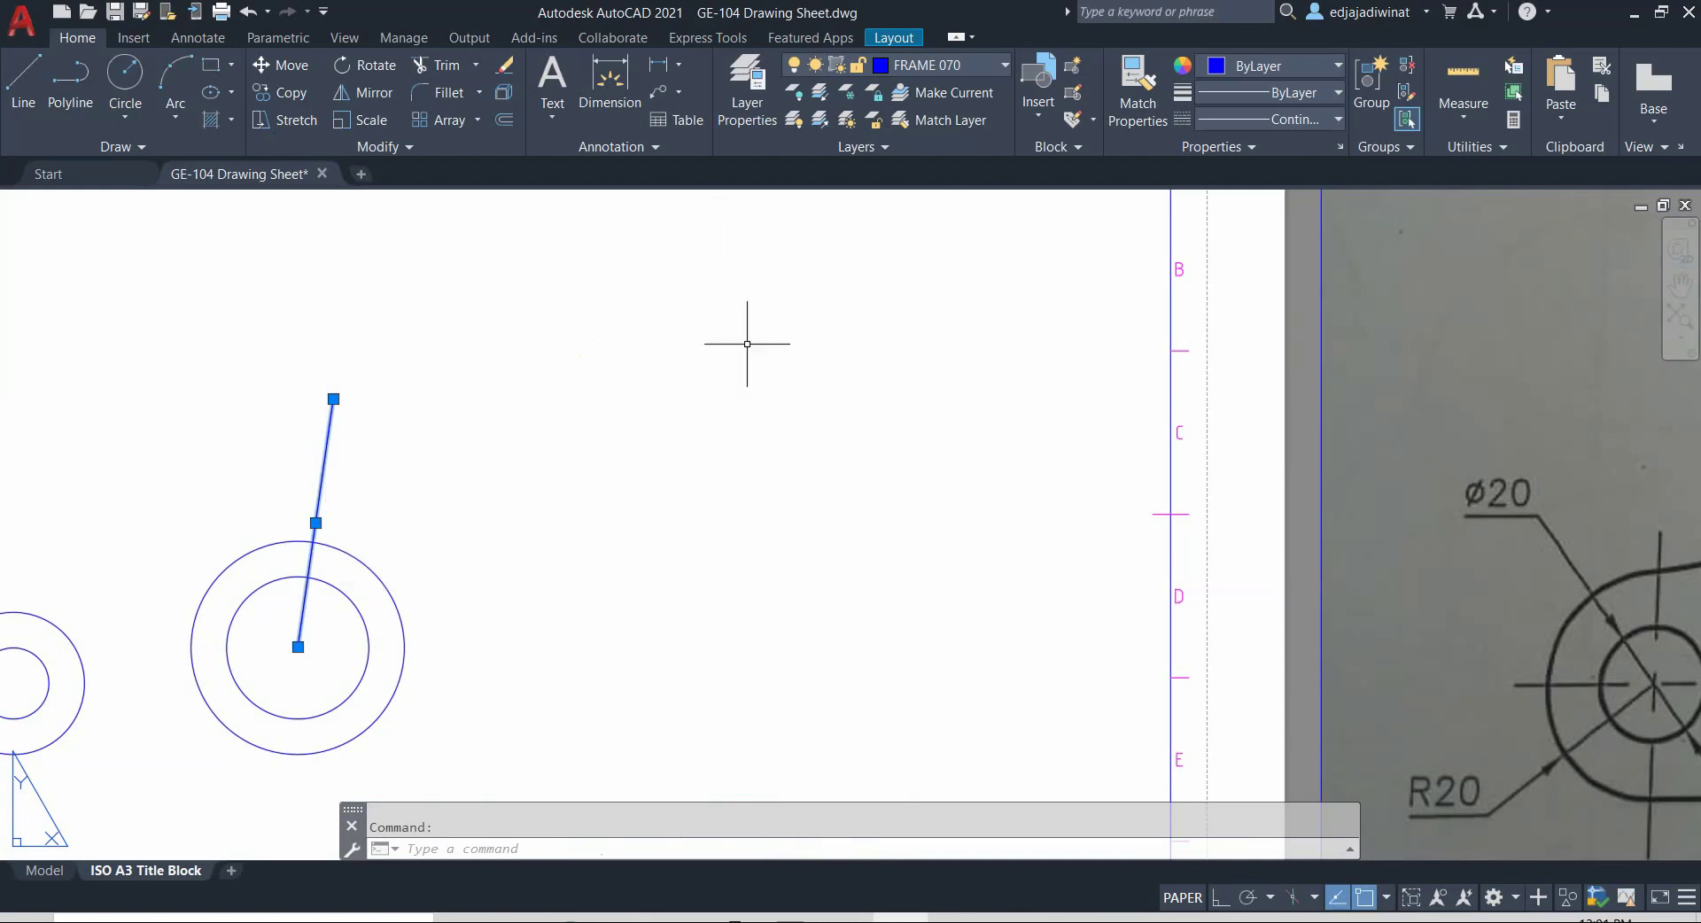
right_click(336, 466)
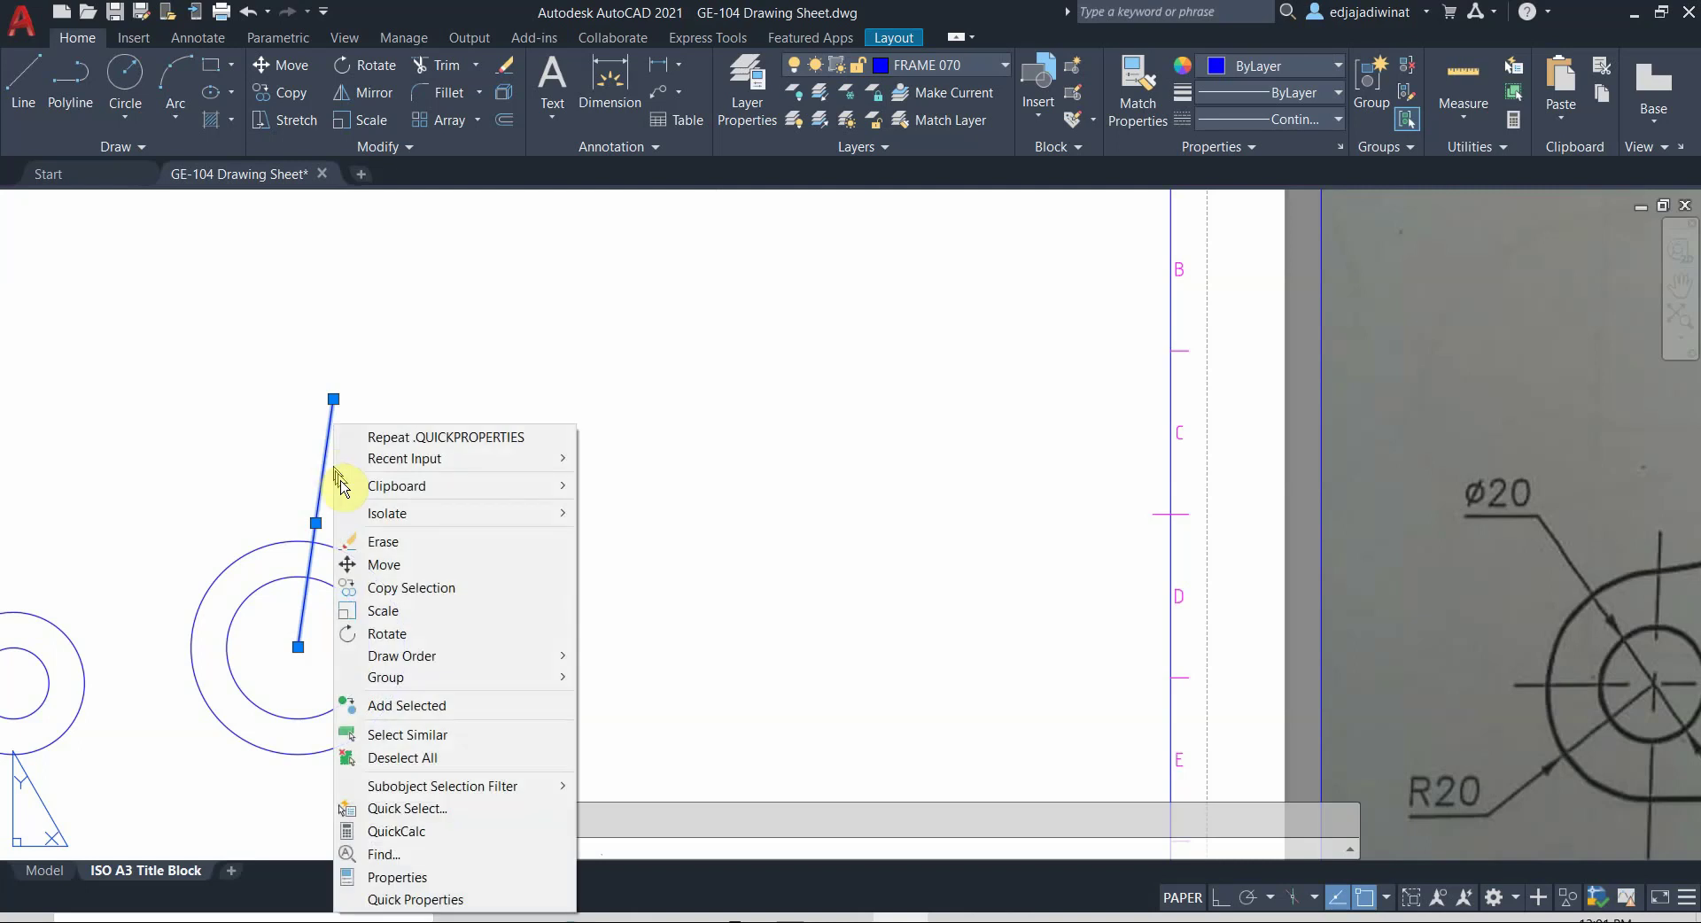
left_click(397, 878)
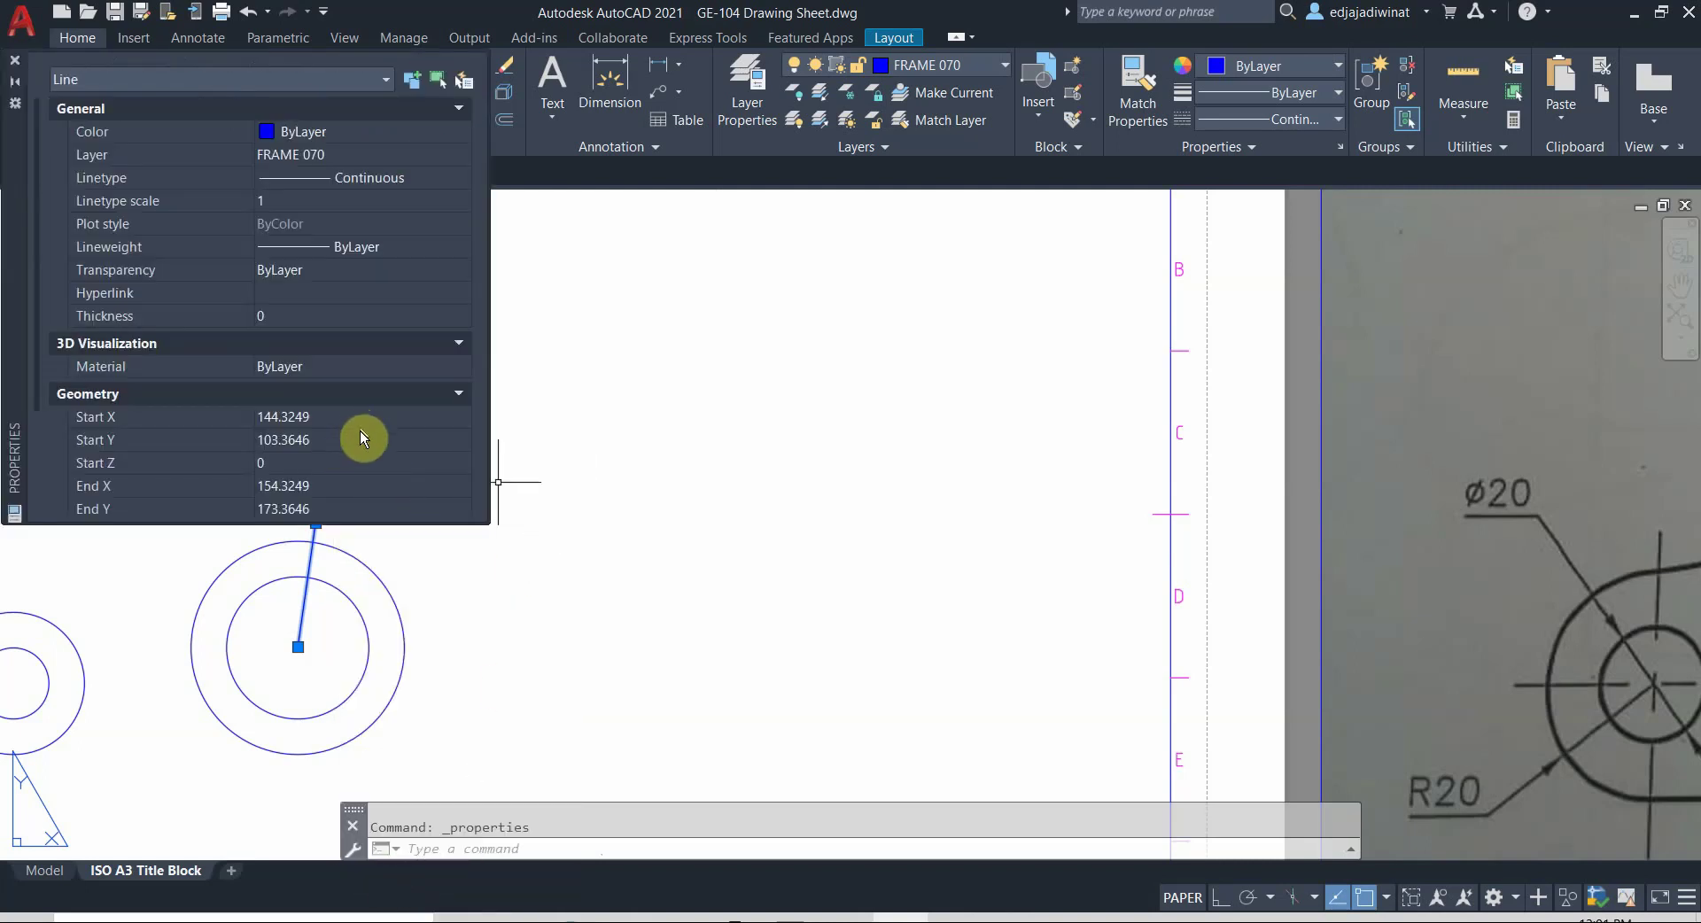
scroll(360, 432, "down", 3)
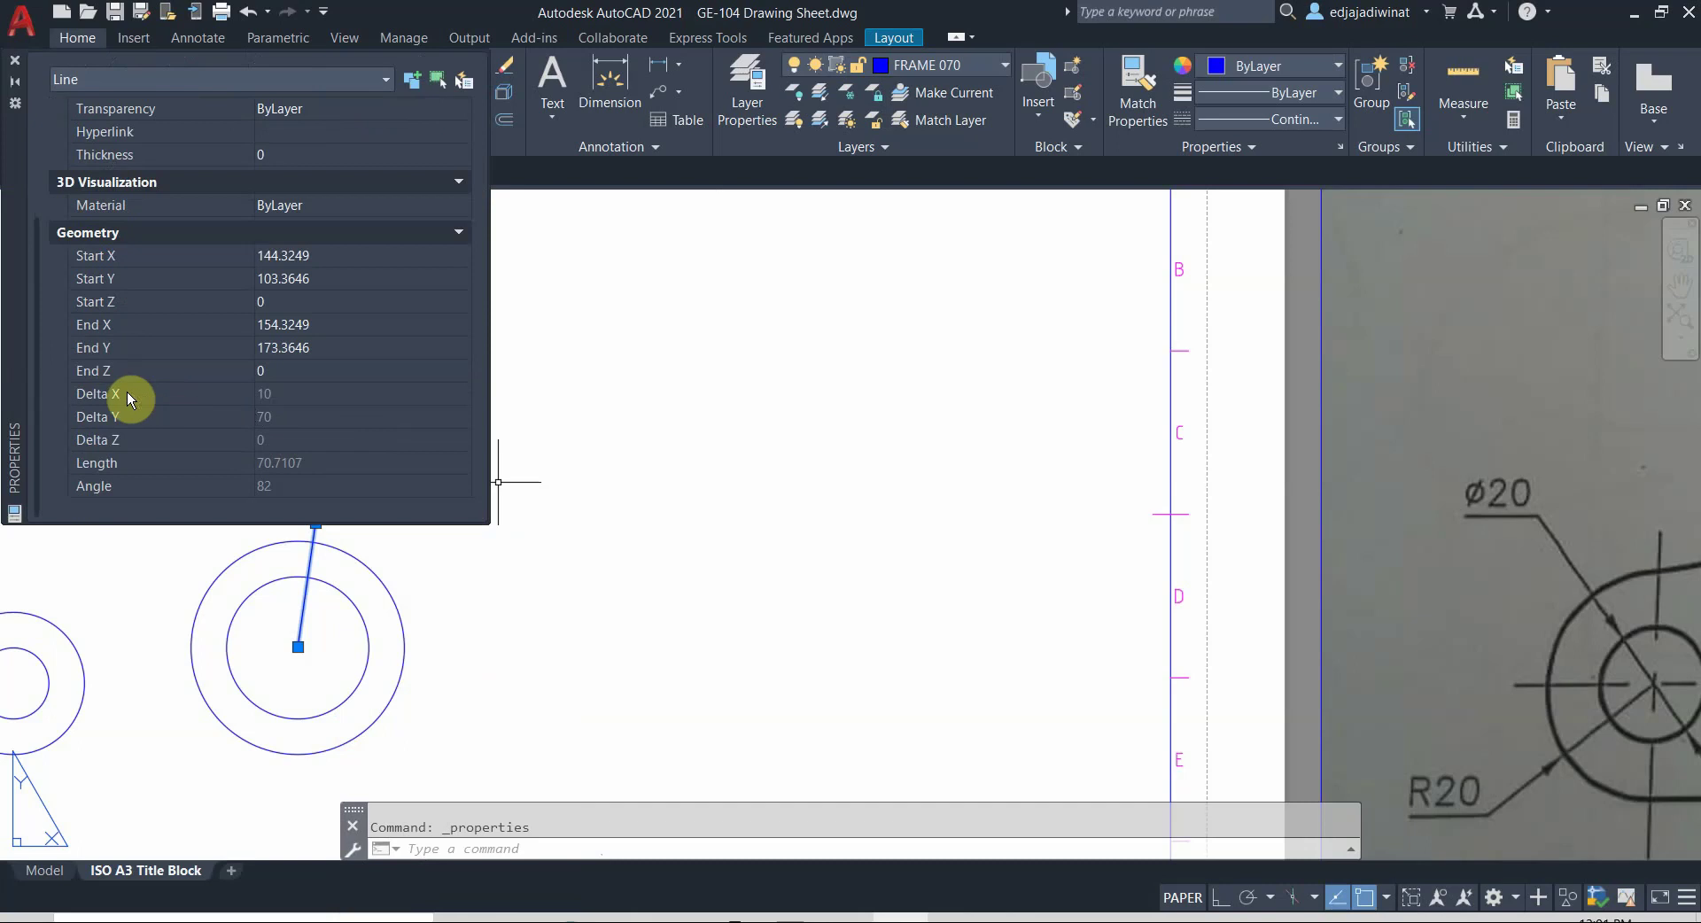
scroll(146, 347, "up", 3)
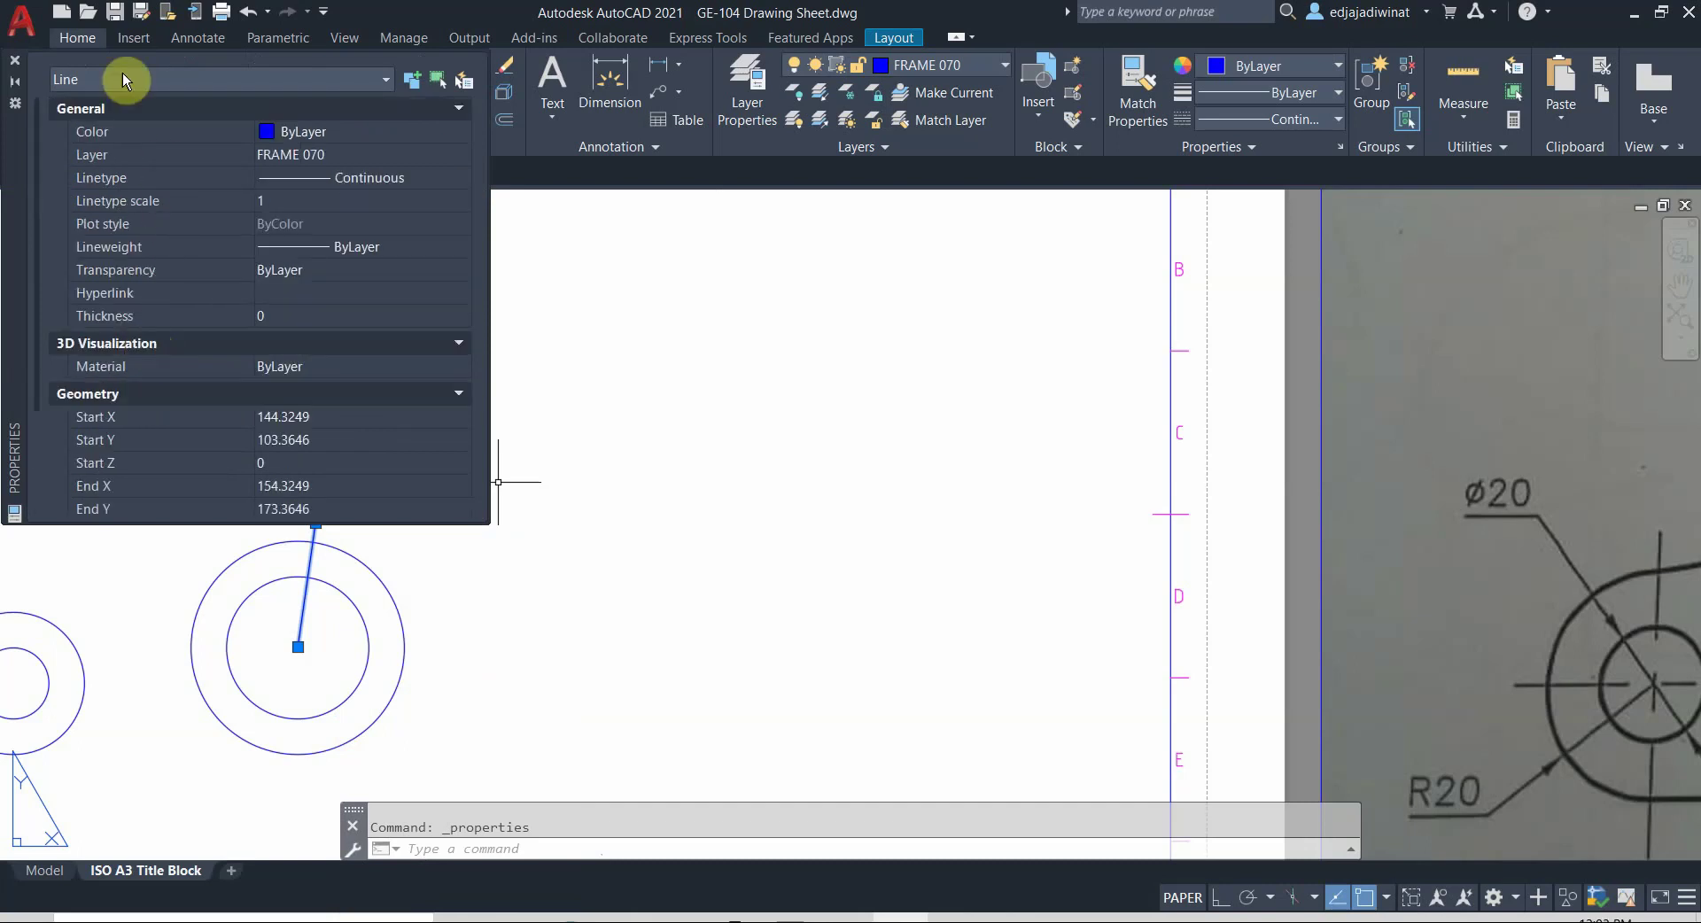
scroll(138, 126, "down", 3)
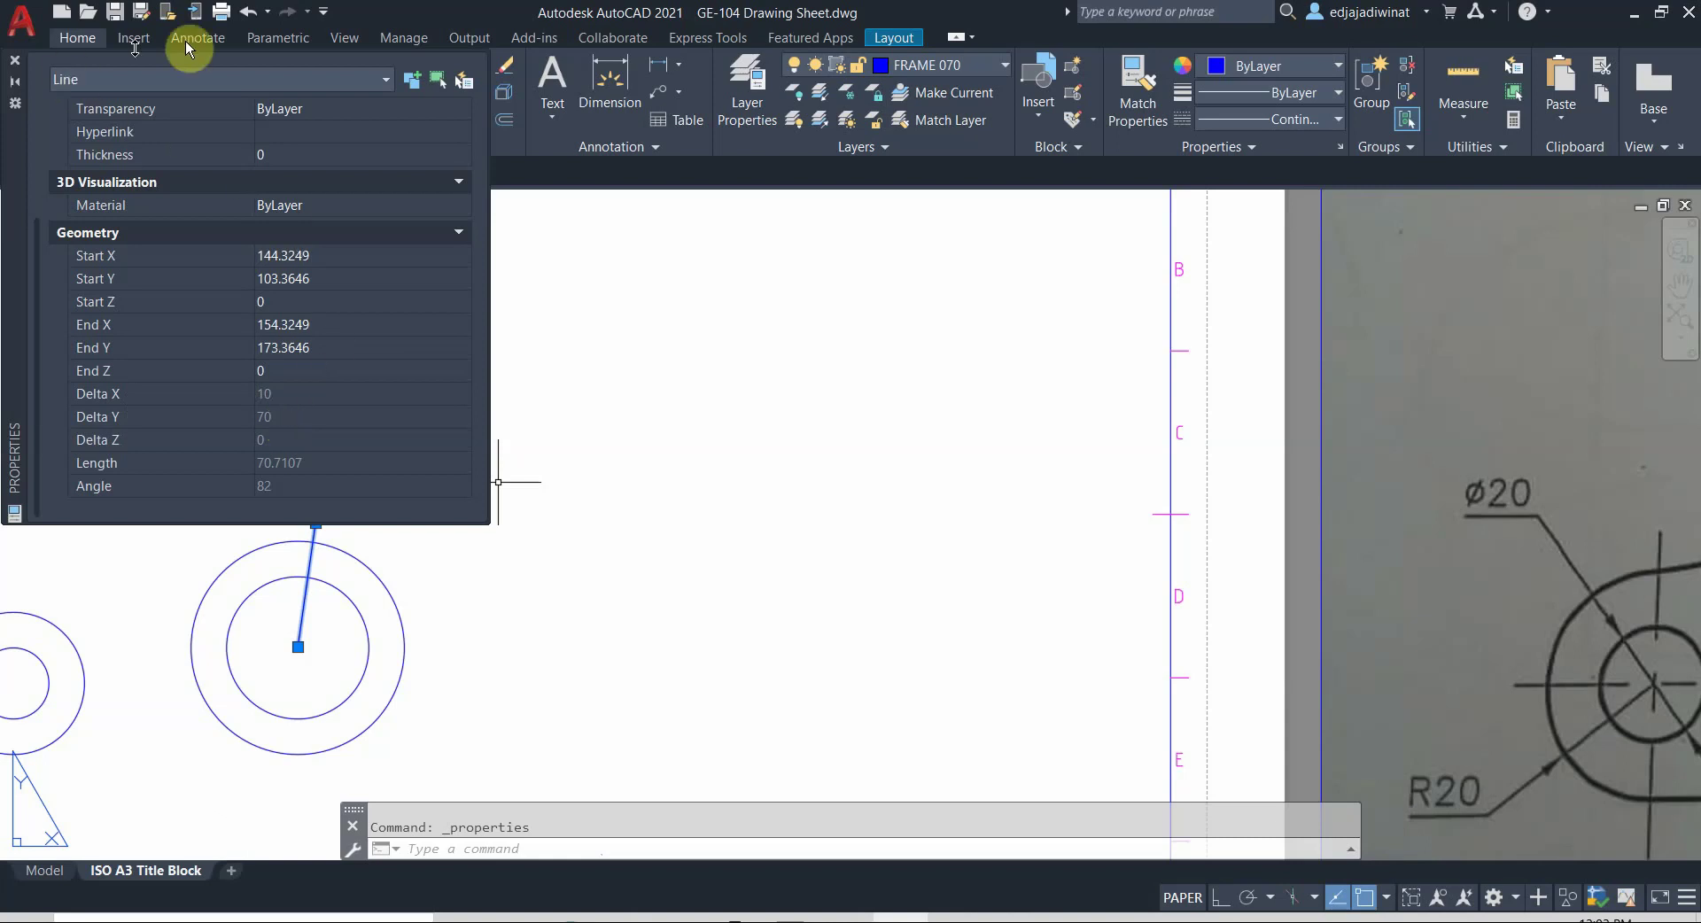
left_click(14, 61)
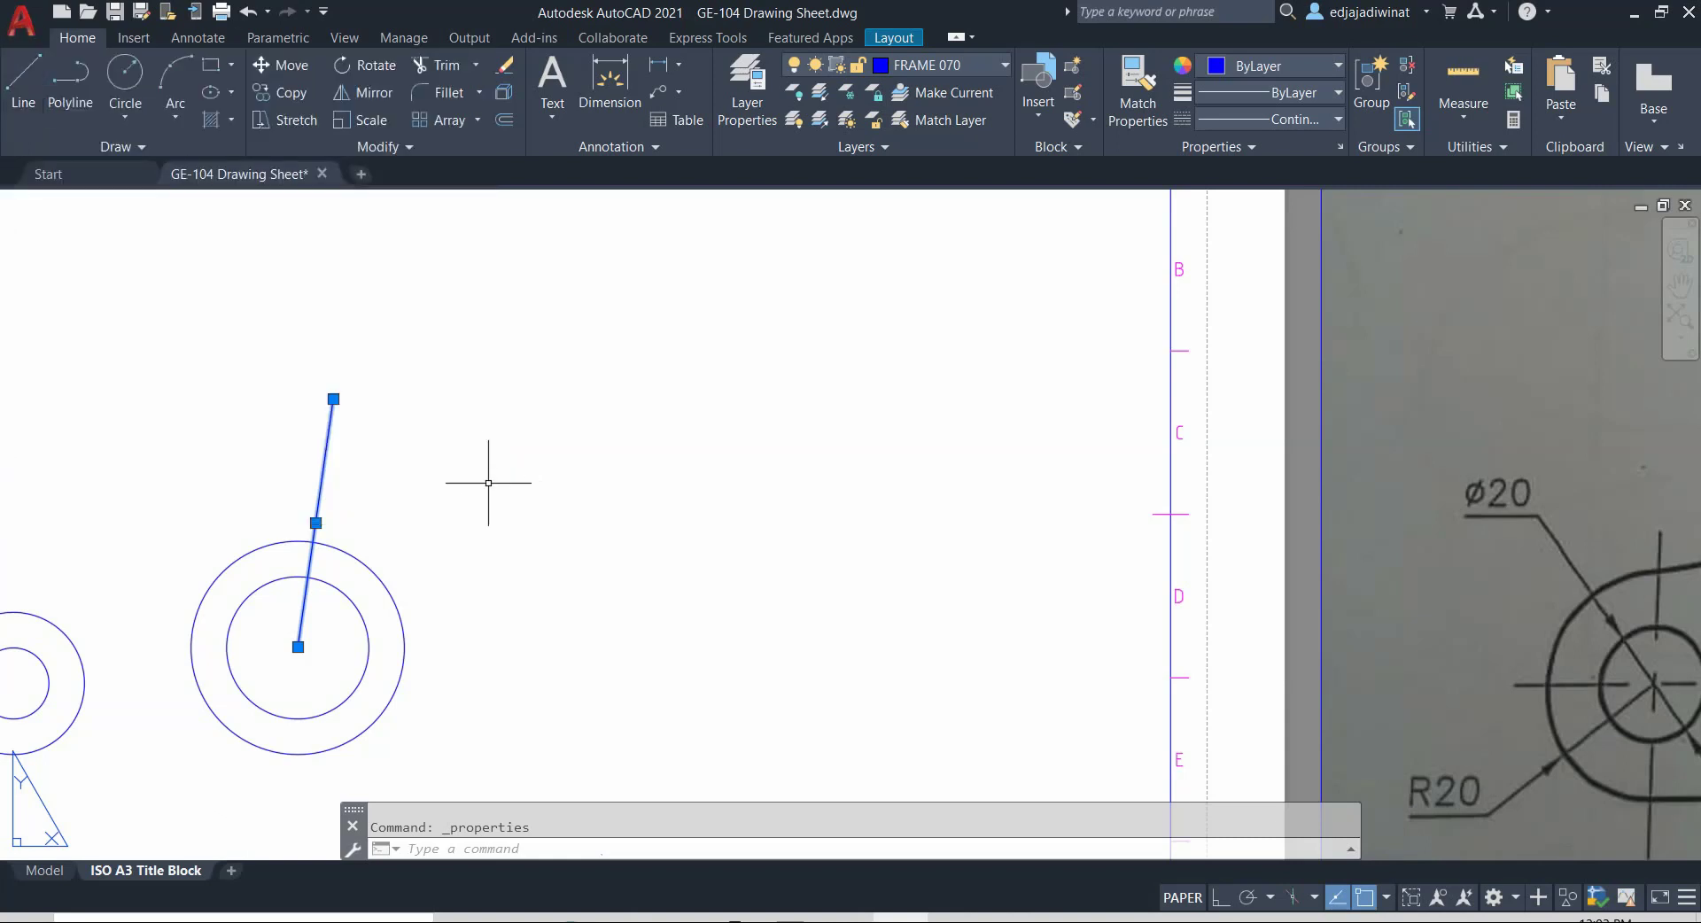
key("Escape")
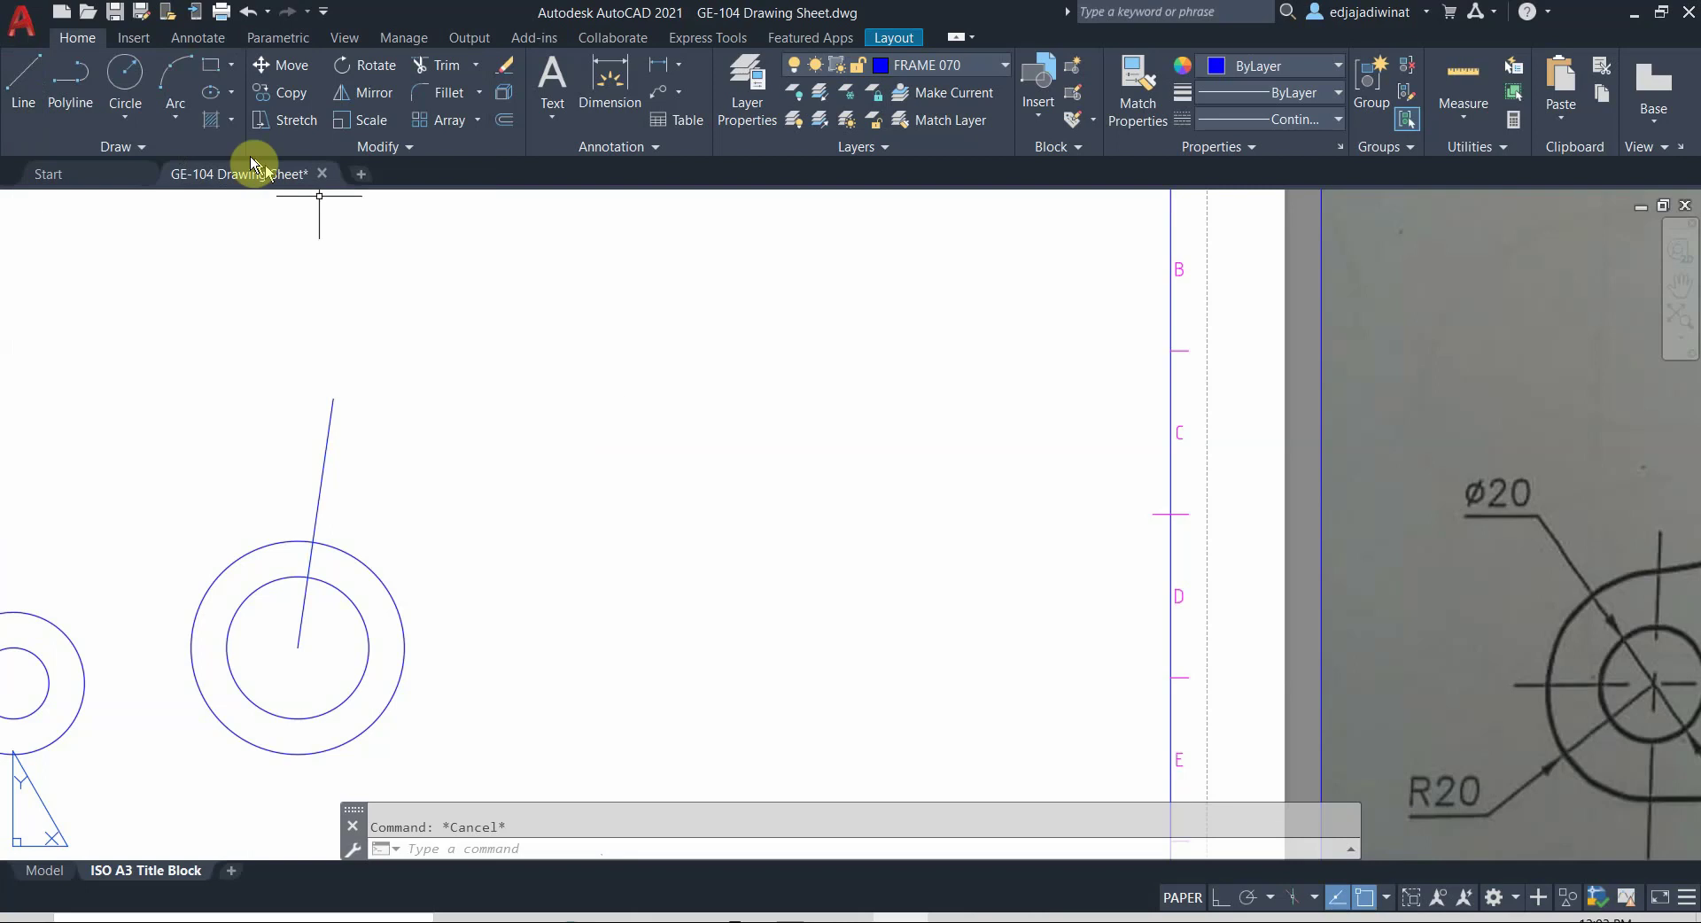
Step: Draw a circle of radius 10 centered on the upper end of the slanted construction line
left_click(114, 77)
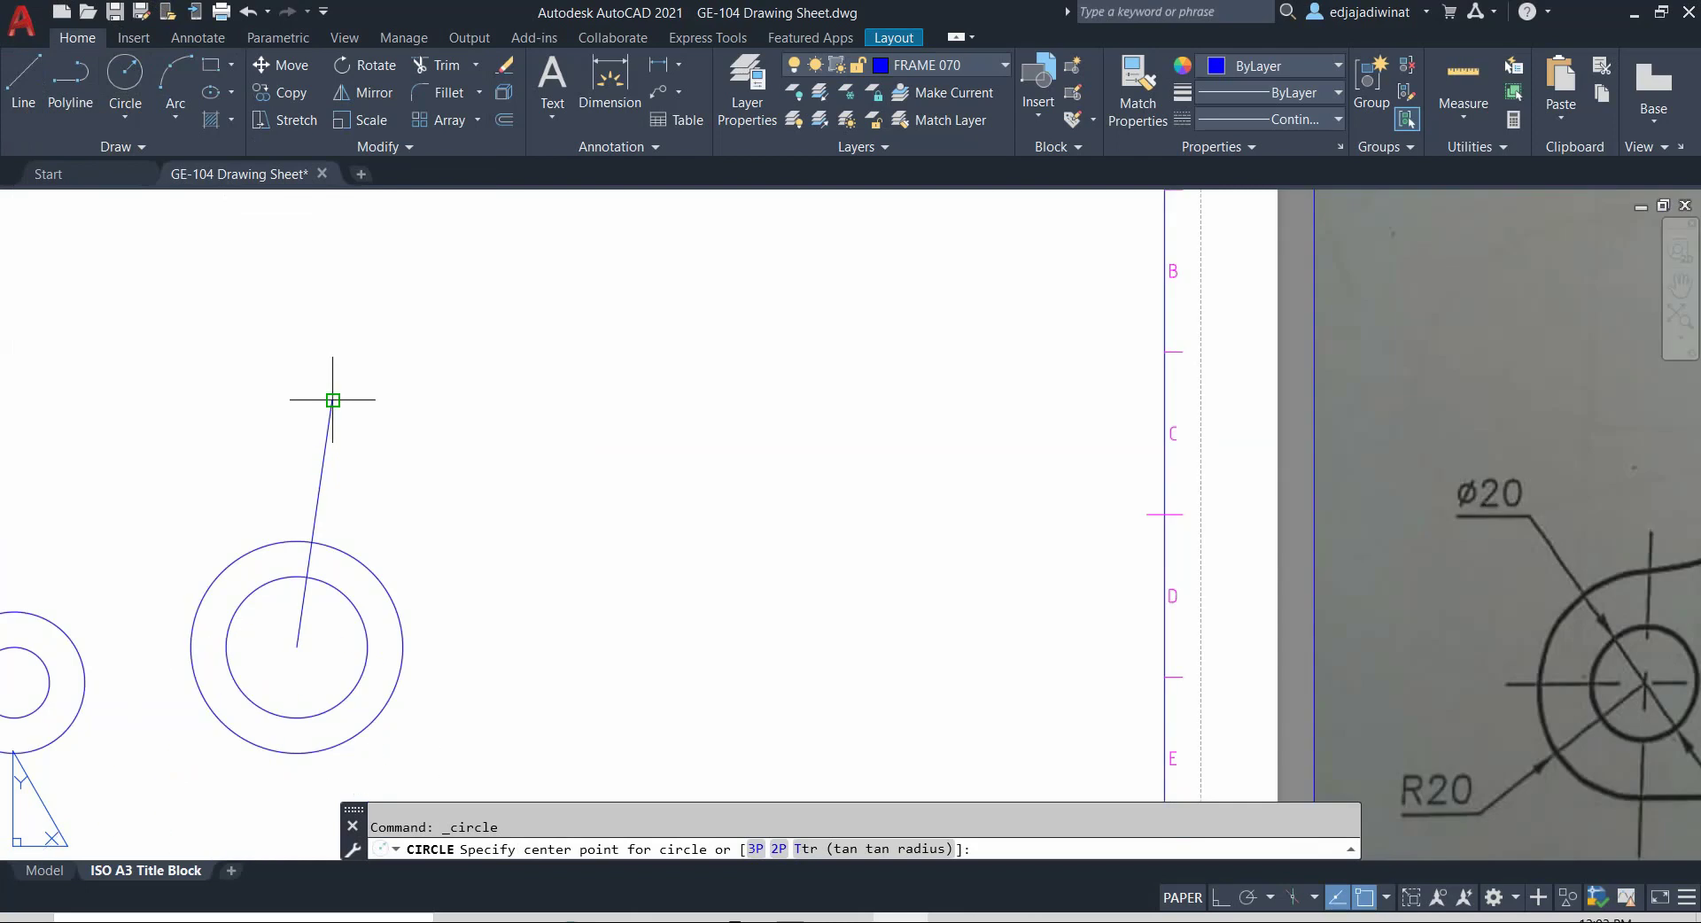
scroll(332, 400, "down", 5)
scroll(339, 392, "up", 2)
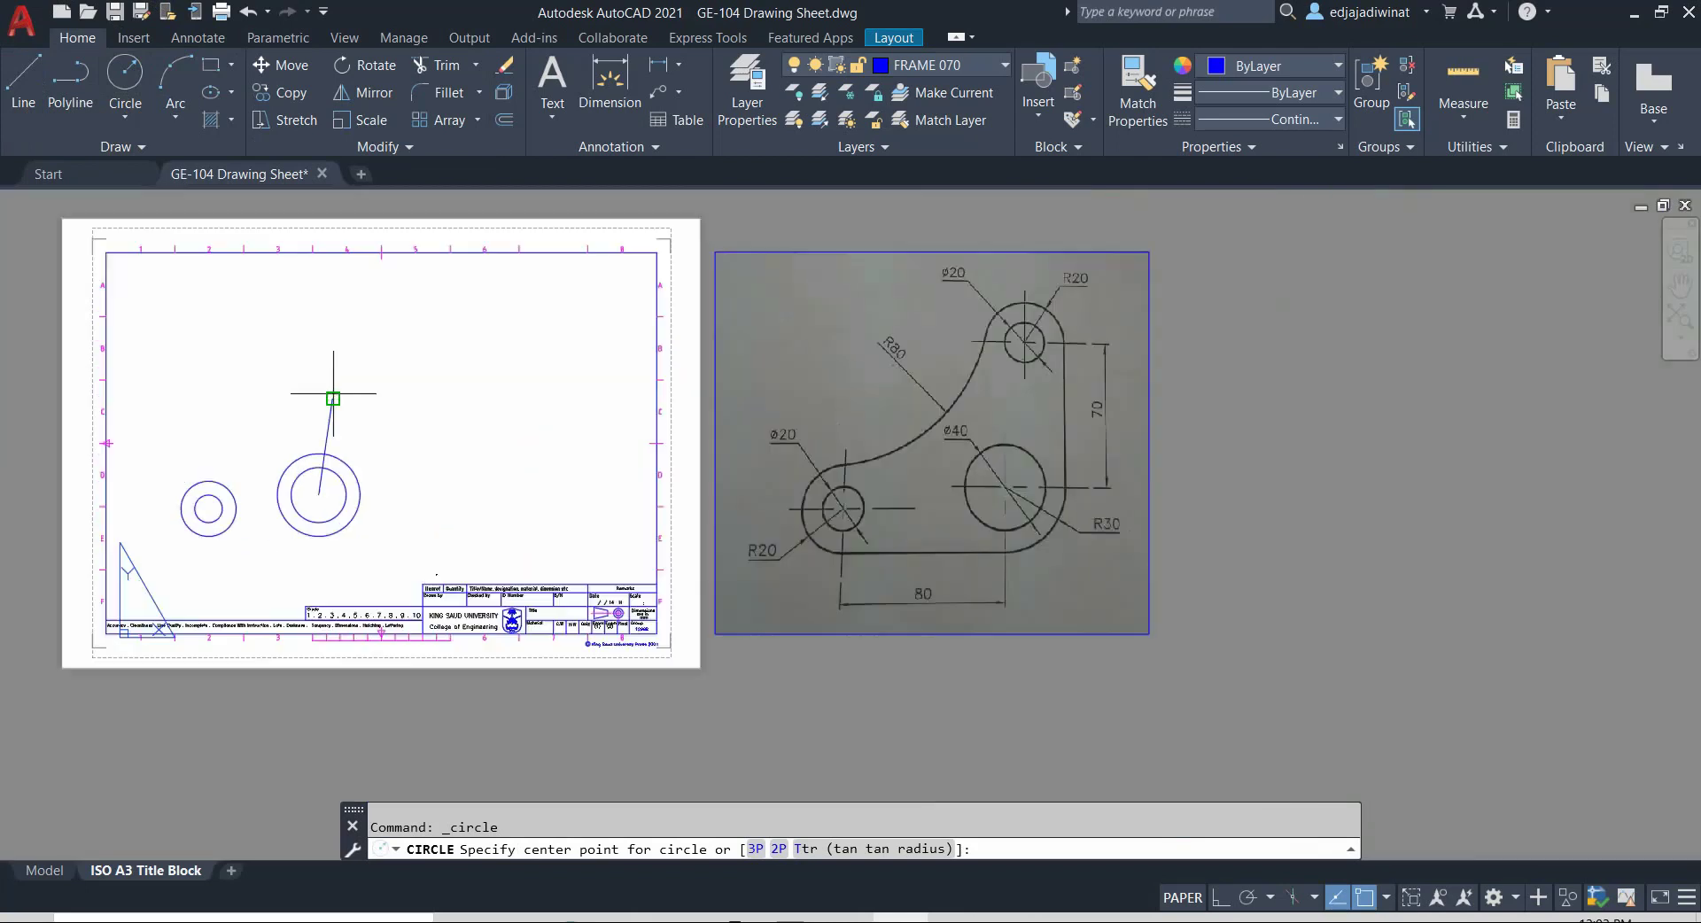
scroll(324, 401, "down", 4)
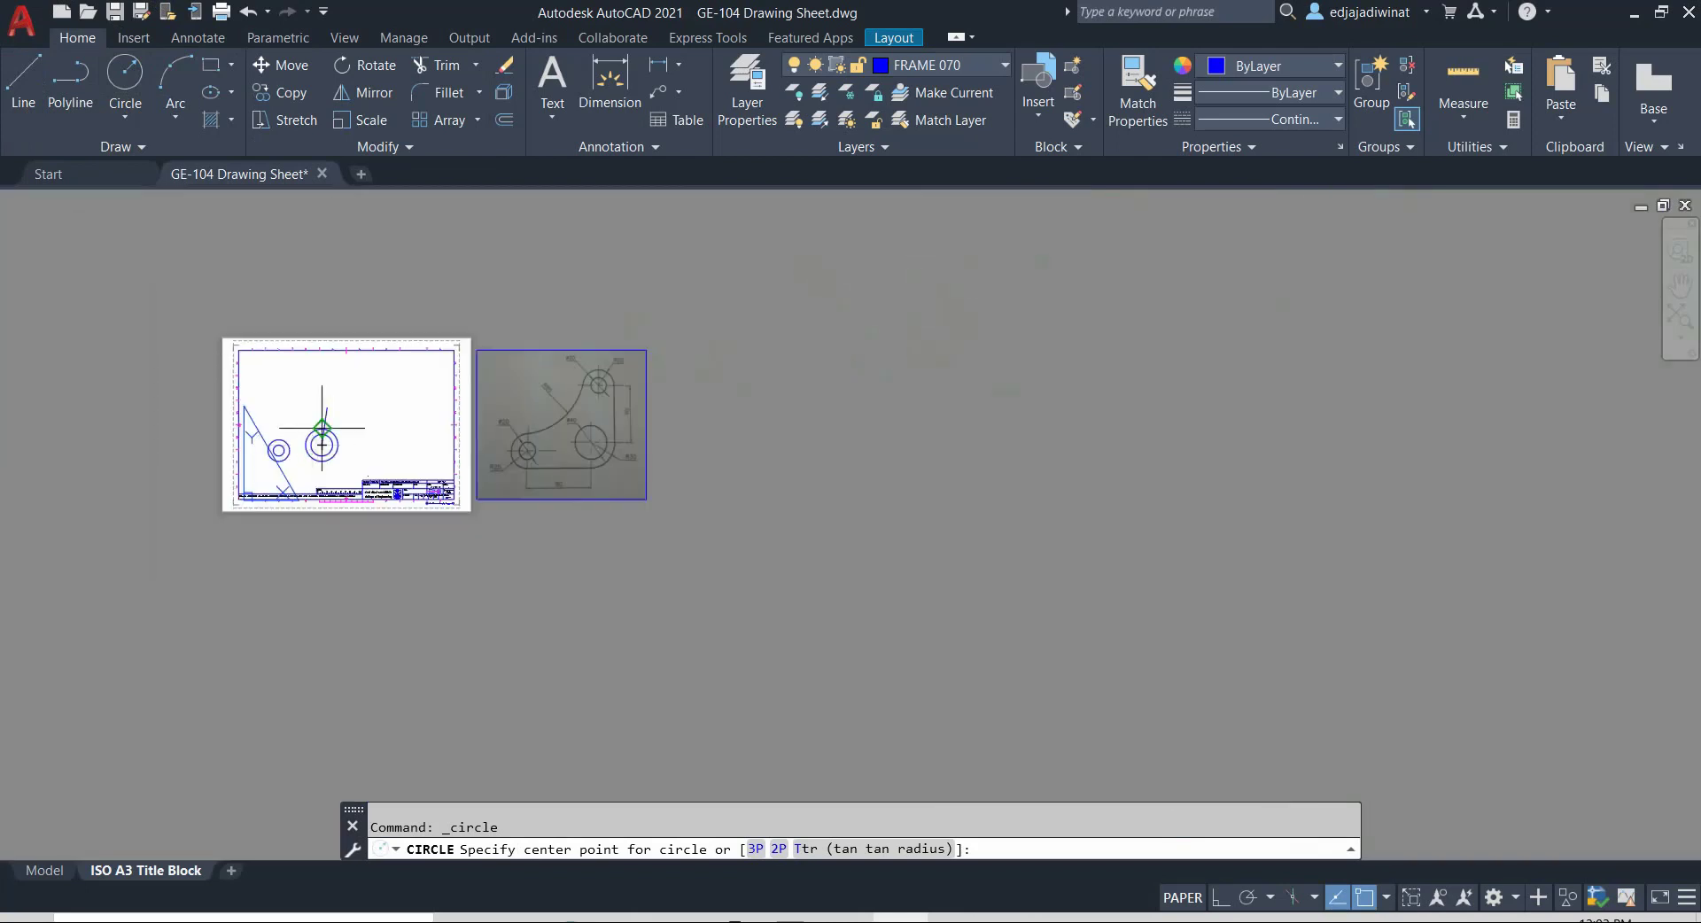
scroll(325, 405, "up", 8)
left_click(367, 321)
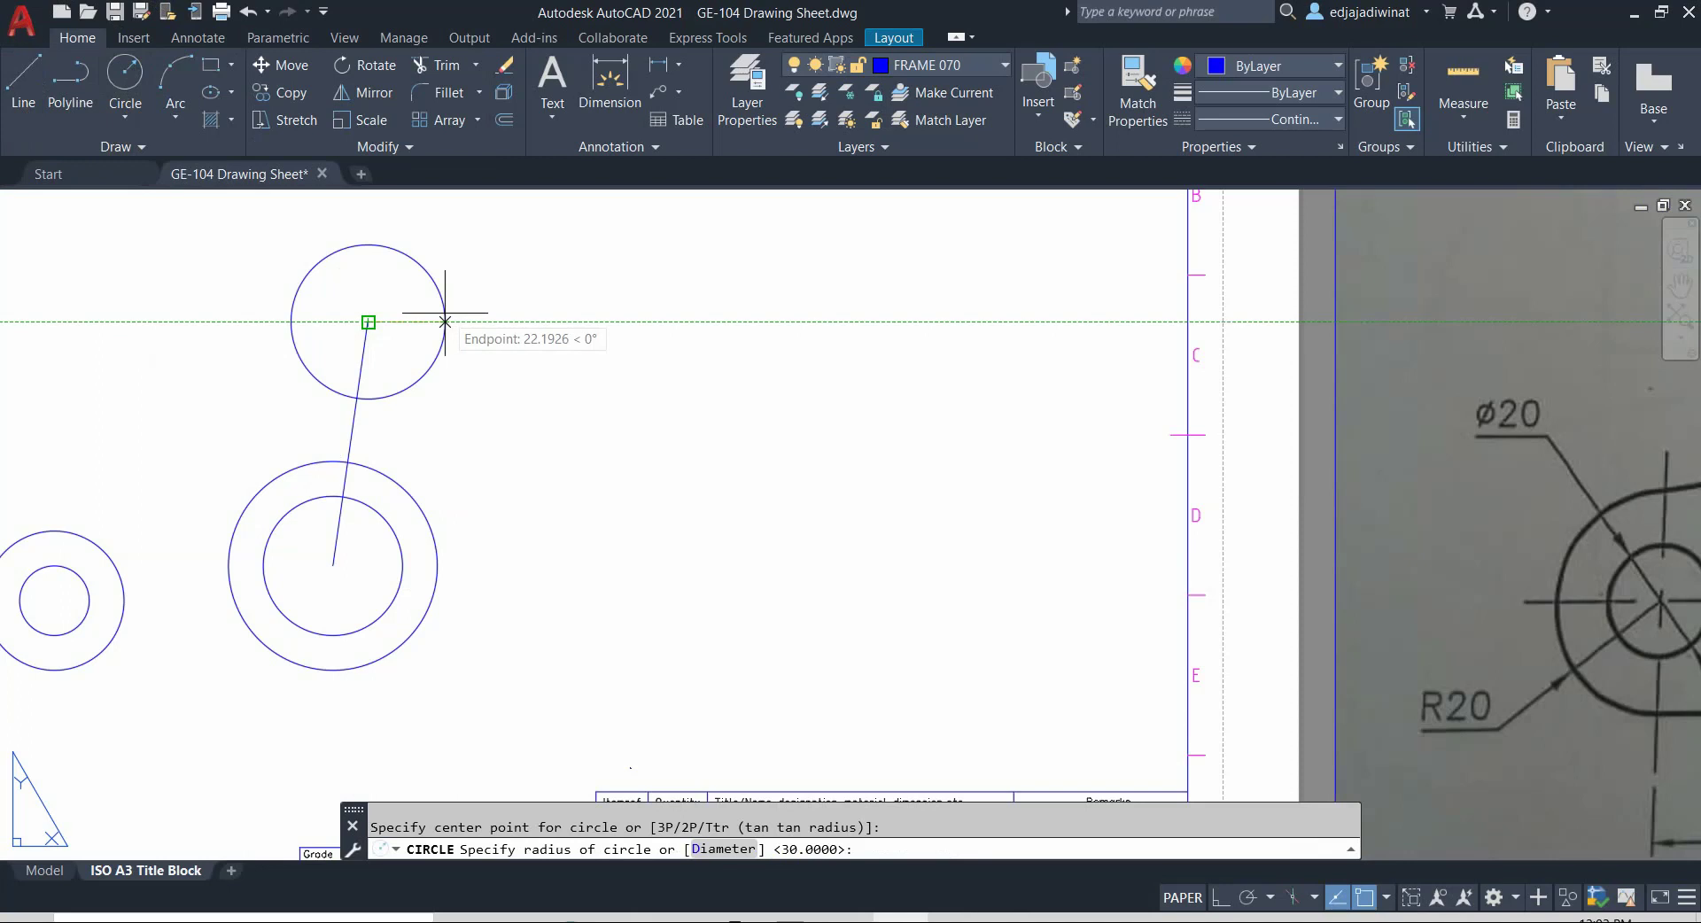
scroll(456, 324, "down", 4)
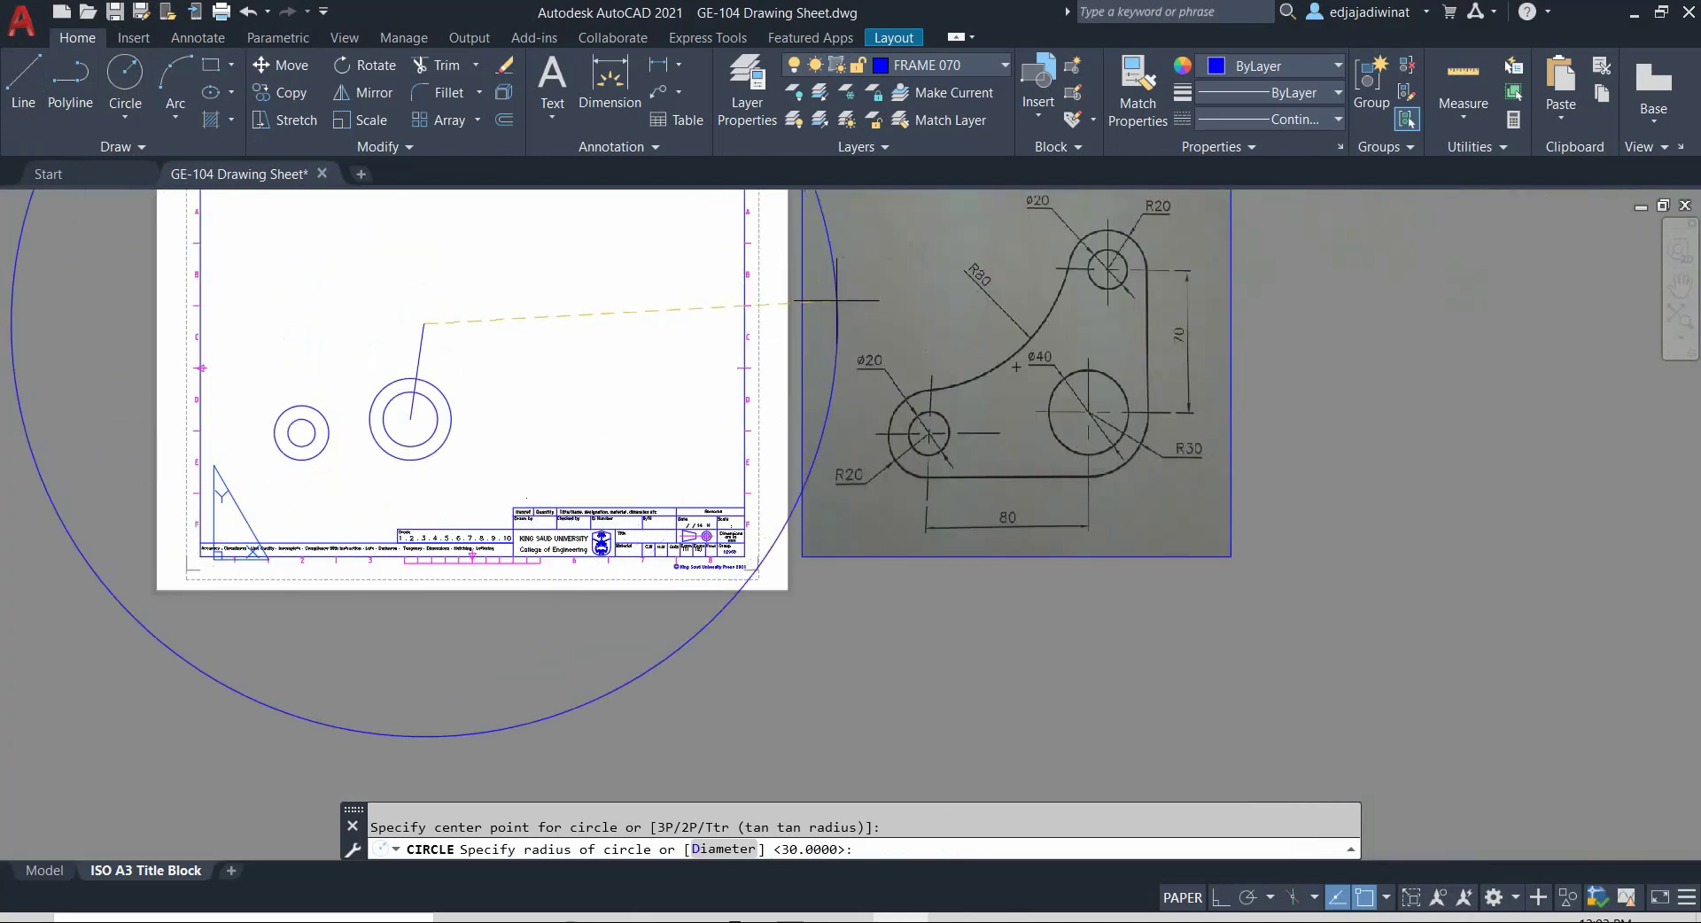
middle_click_drag(855, 291, 760, 391)
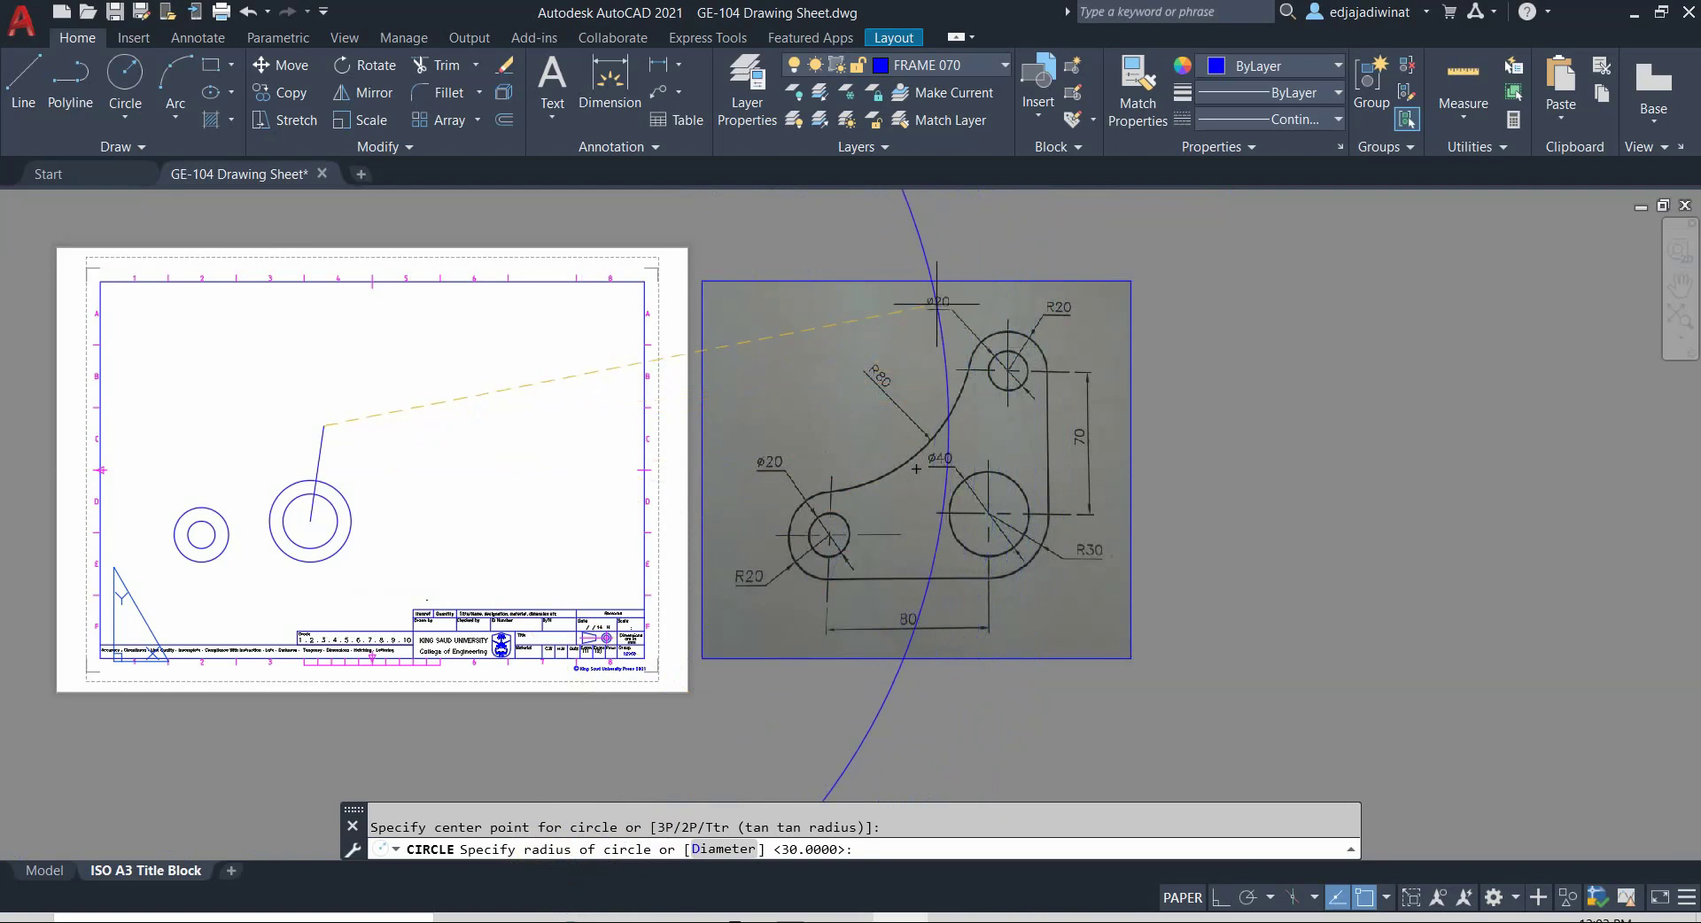
scroll(937, 301, "up", 5)
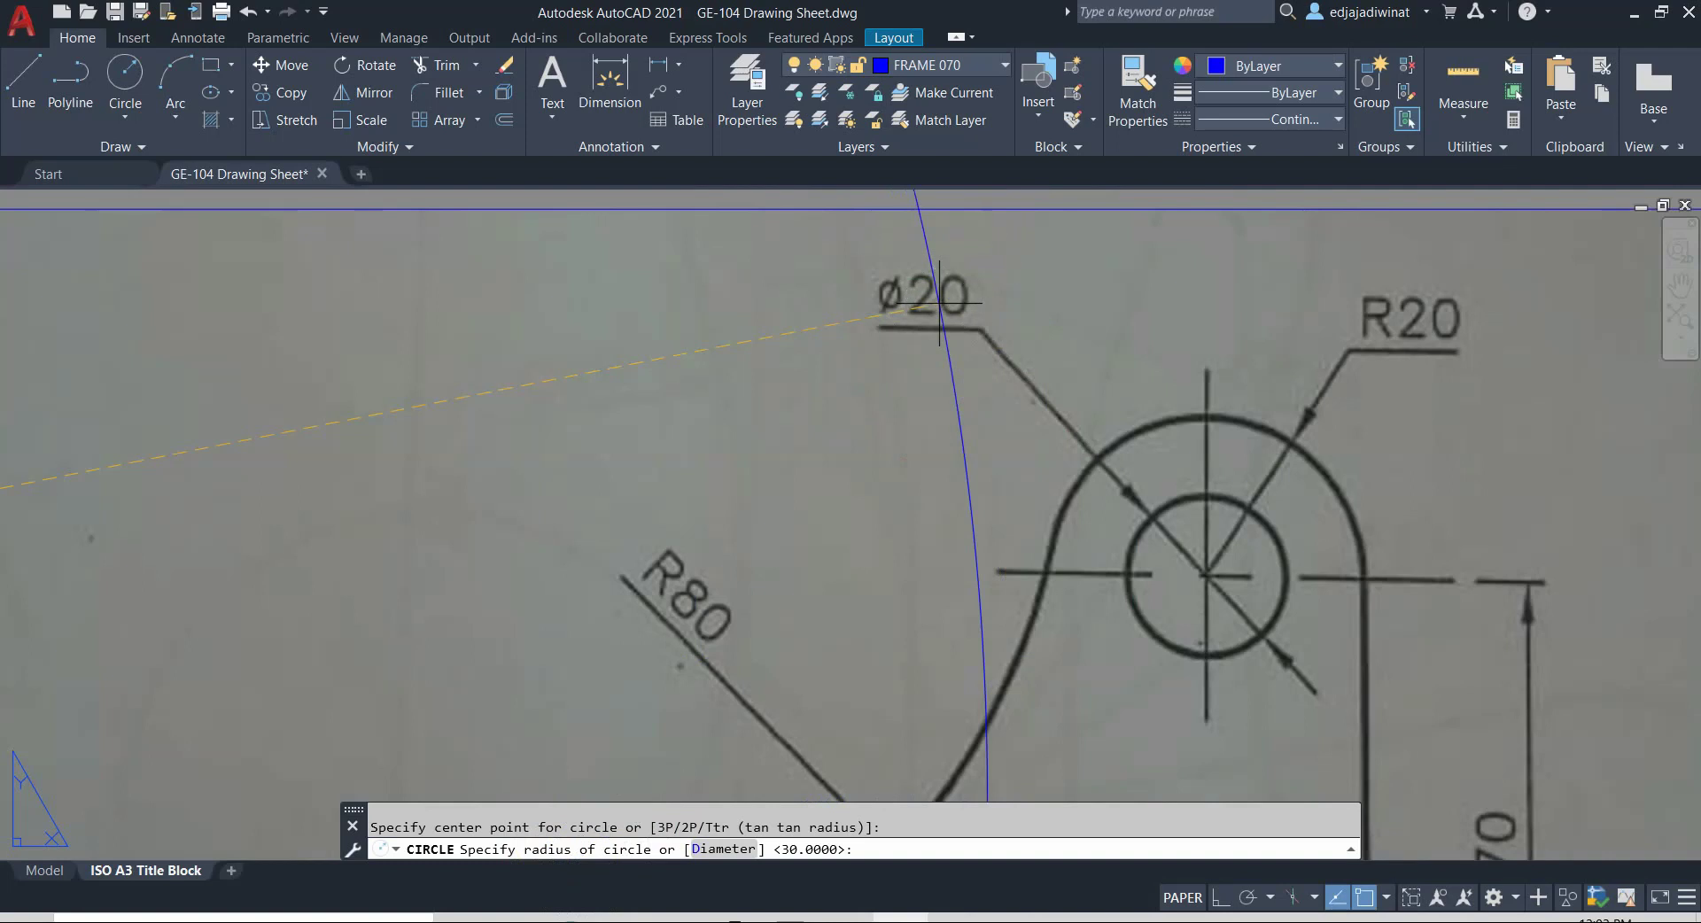
scroll(939, 303, "up", 4)
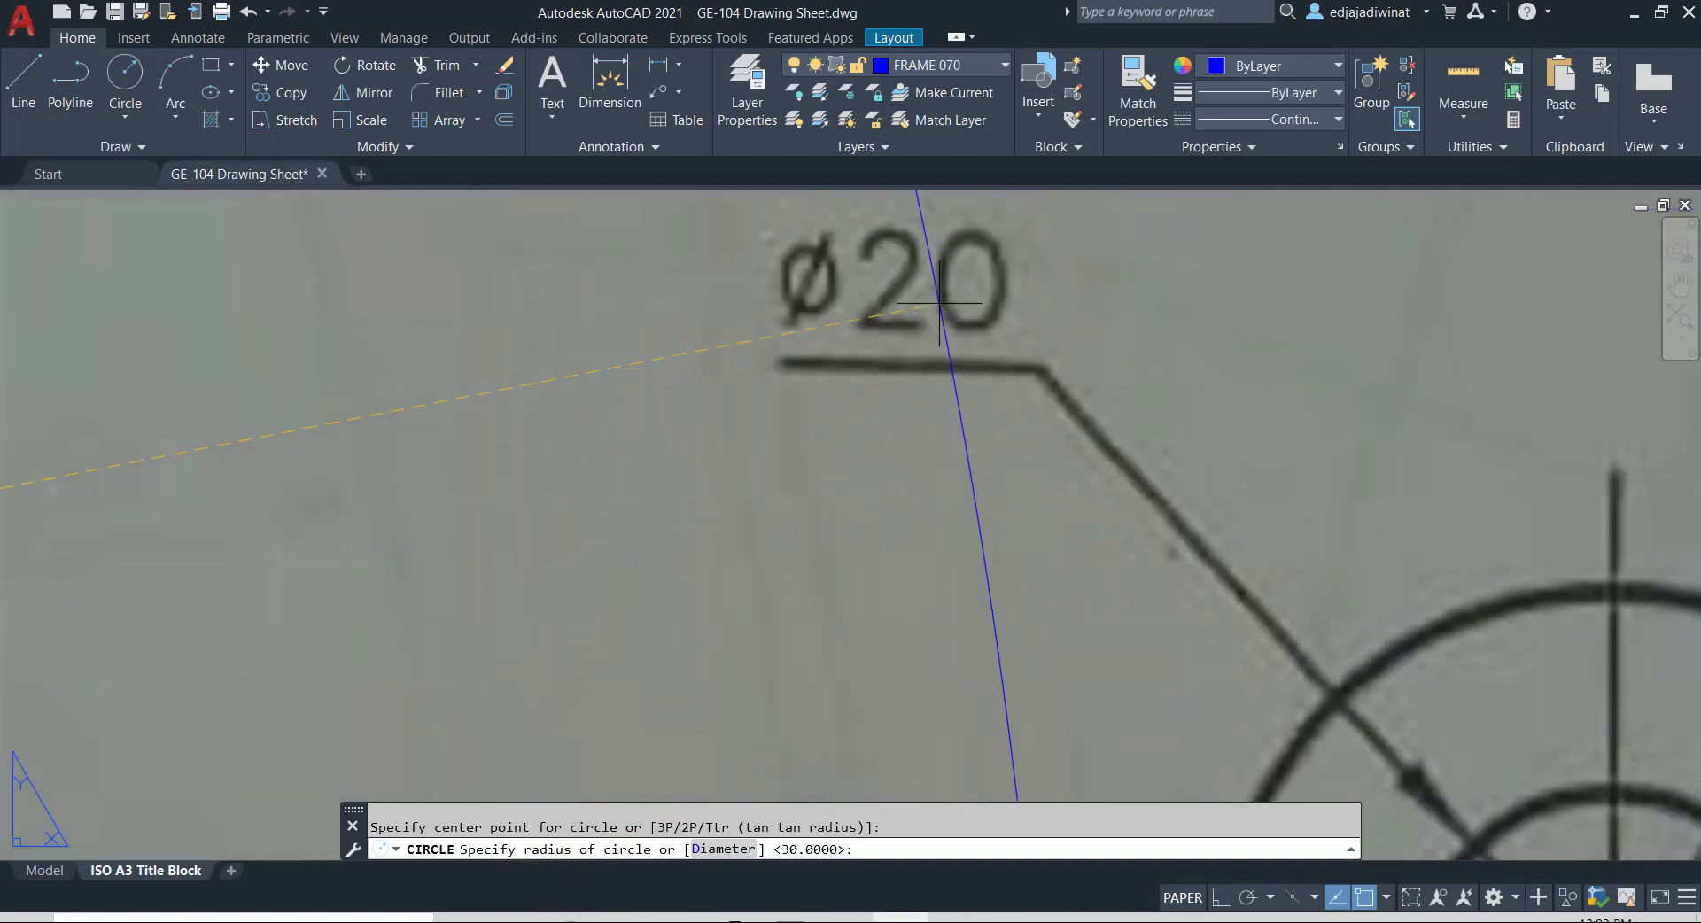
scroll(939, 303, "down", 10)
scroll(740, 397, "up", 2)
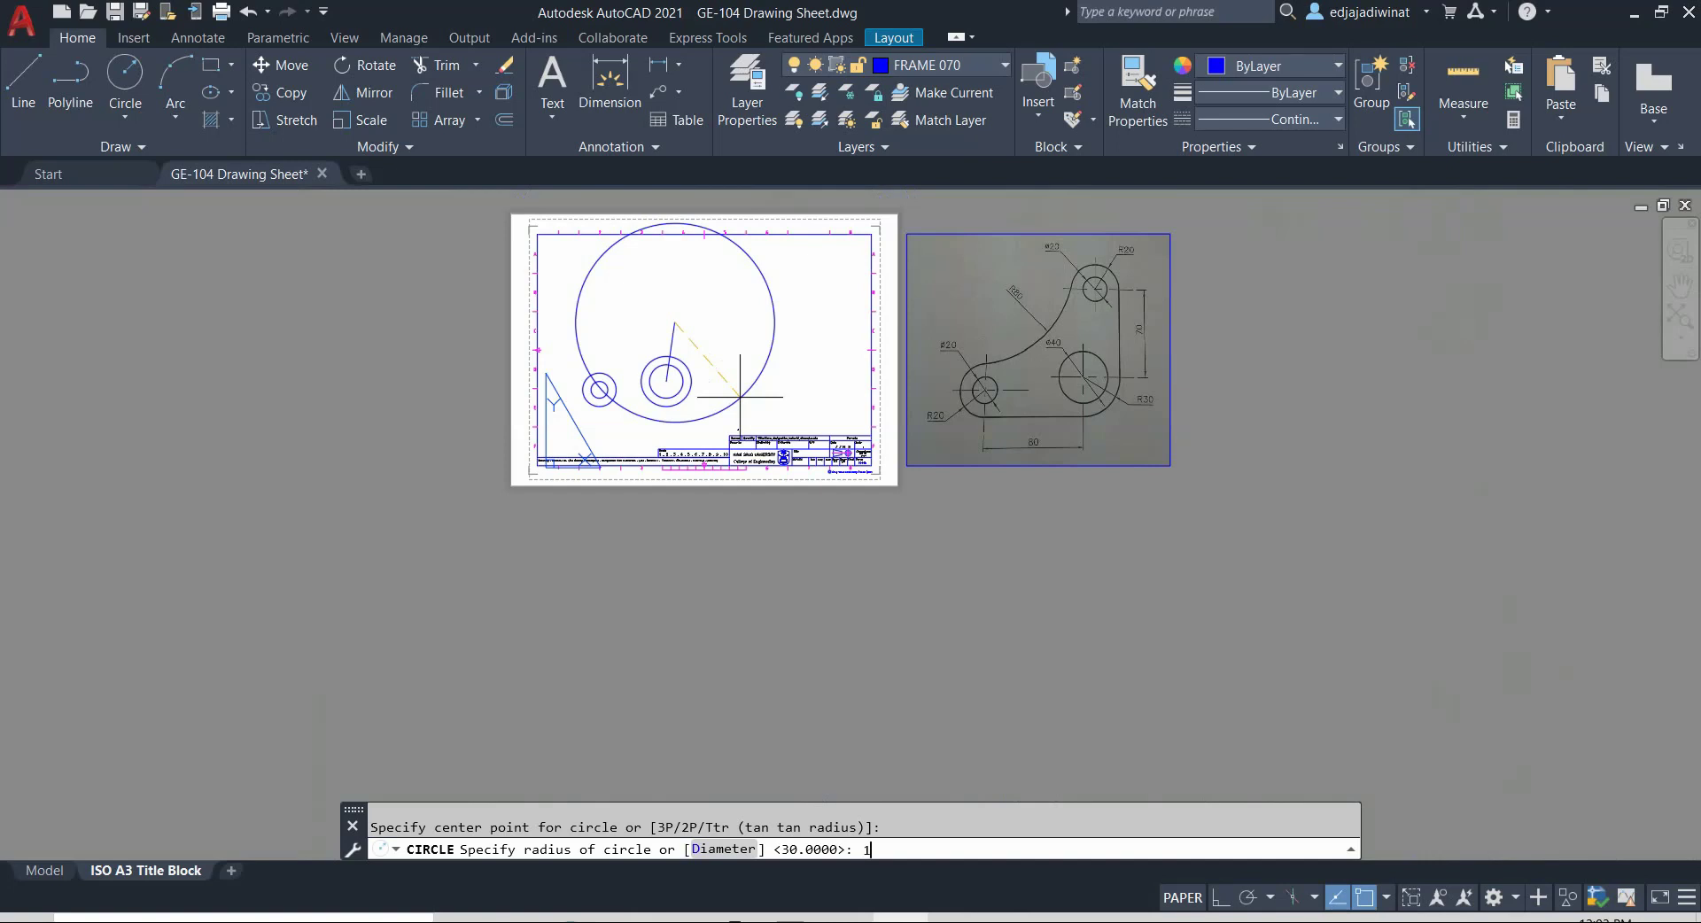
key("Return")
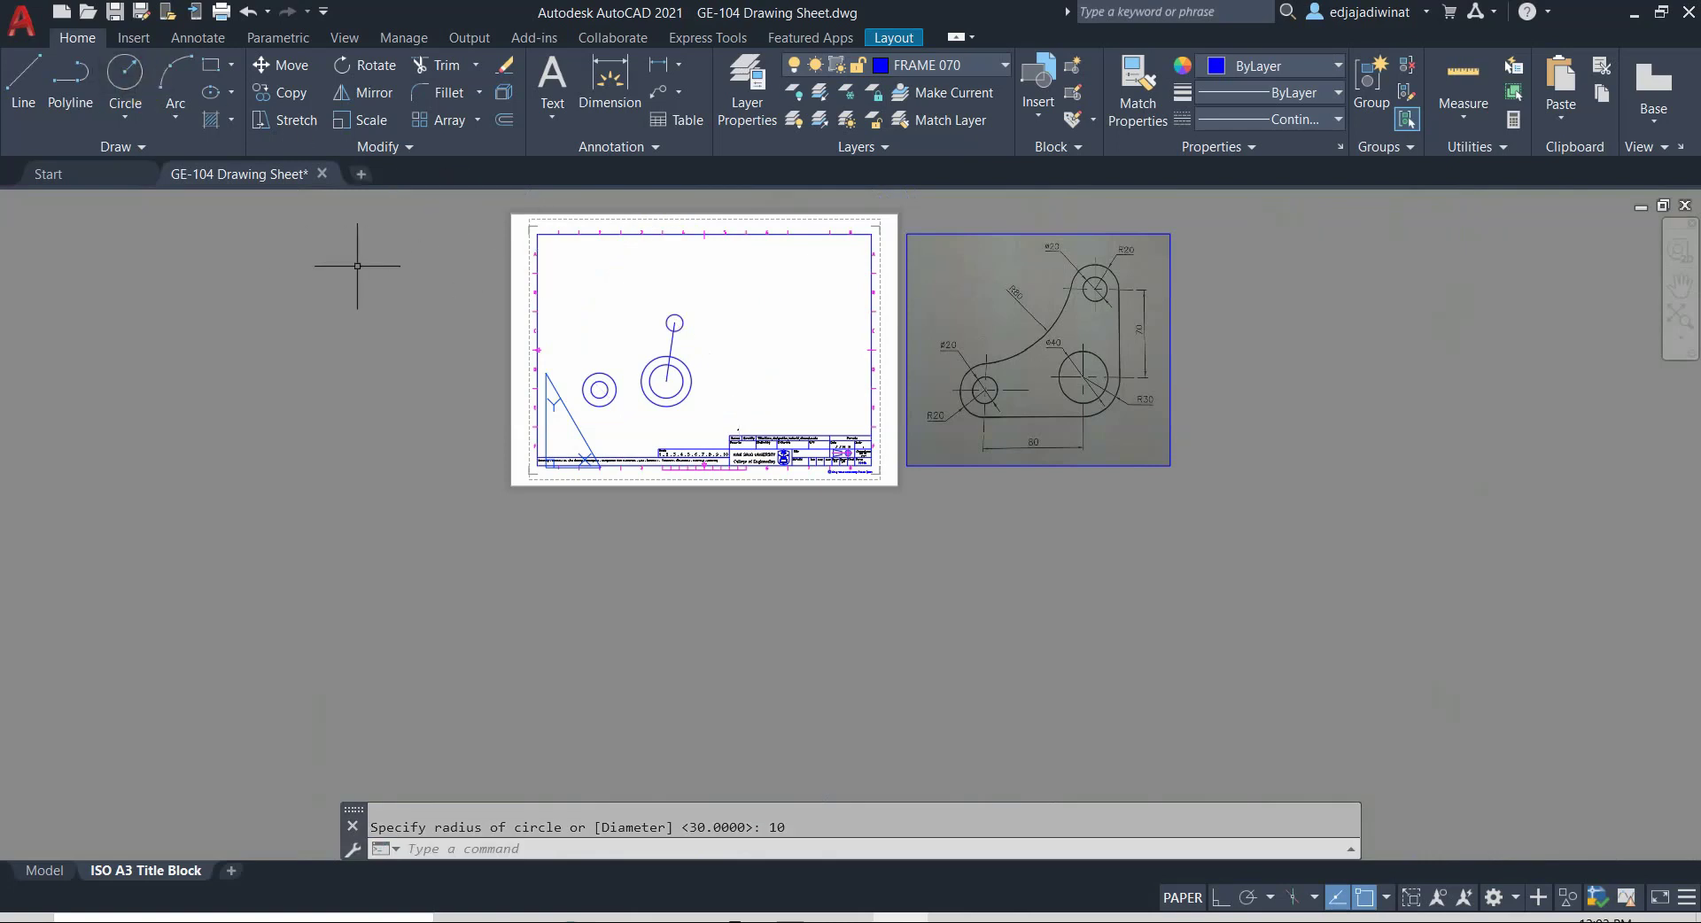
Step: Draw a circle of radius 20 concentric with the new circle at the construction line's upper end
scroll(519, 266, "up", 4)
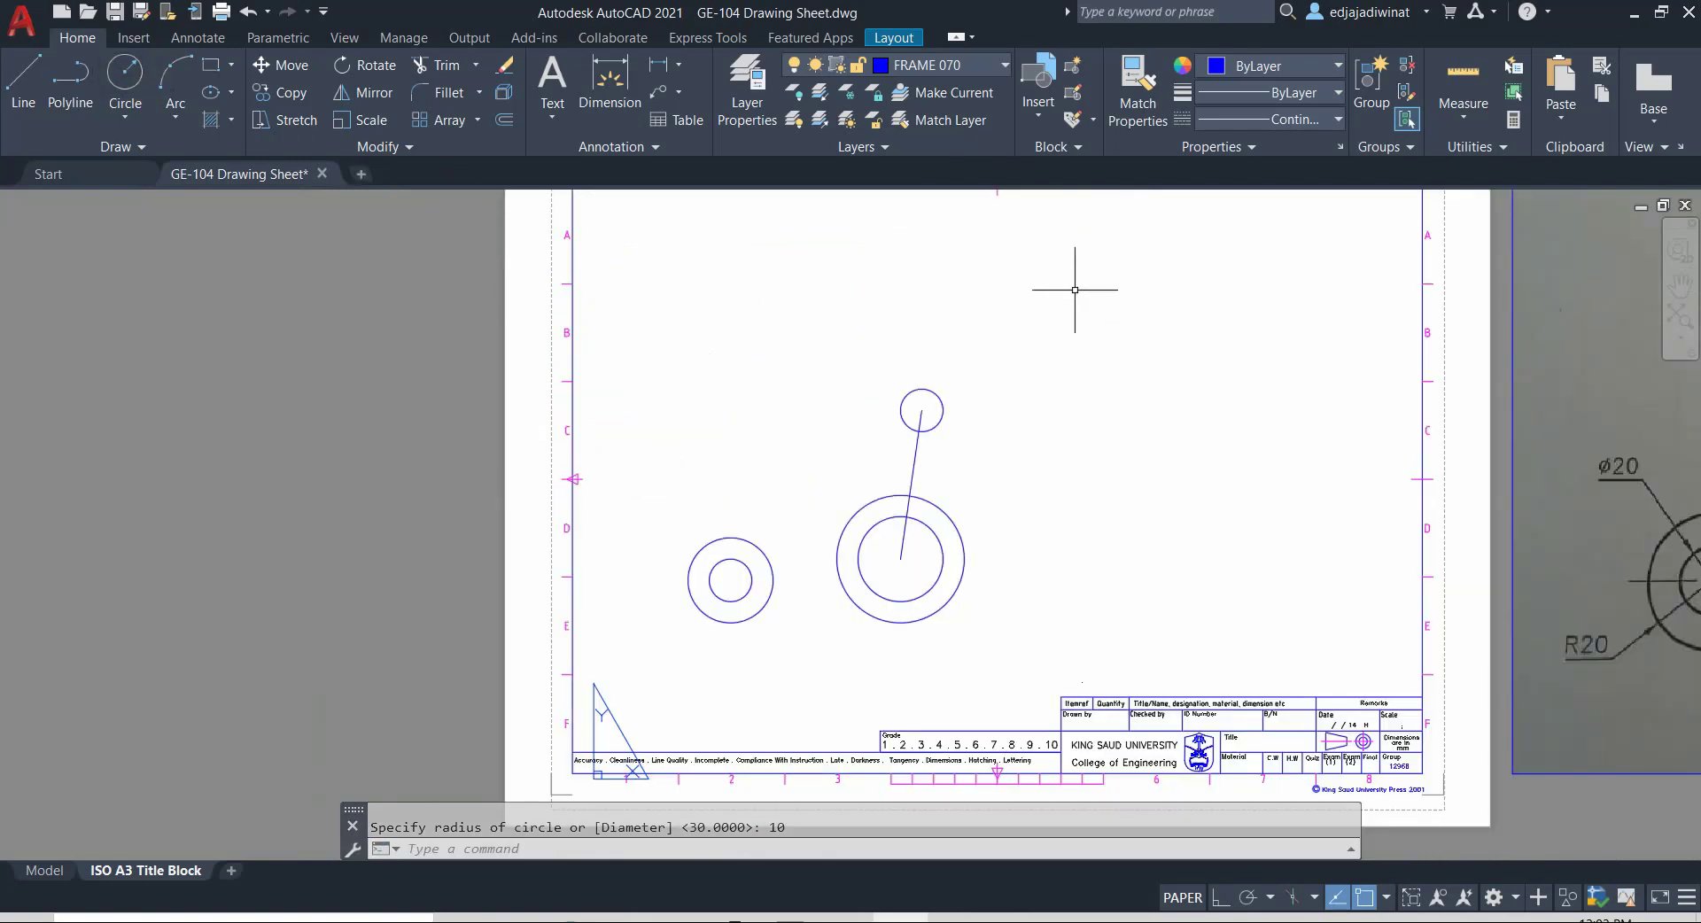
mouse_move(1074, 309)
middle_mouse_down()
mouse_move(949, 364)
mouse_move(874, 369)
middle_mouse_up()
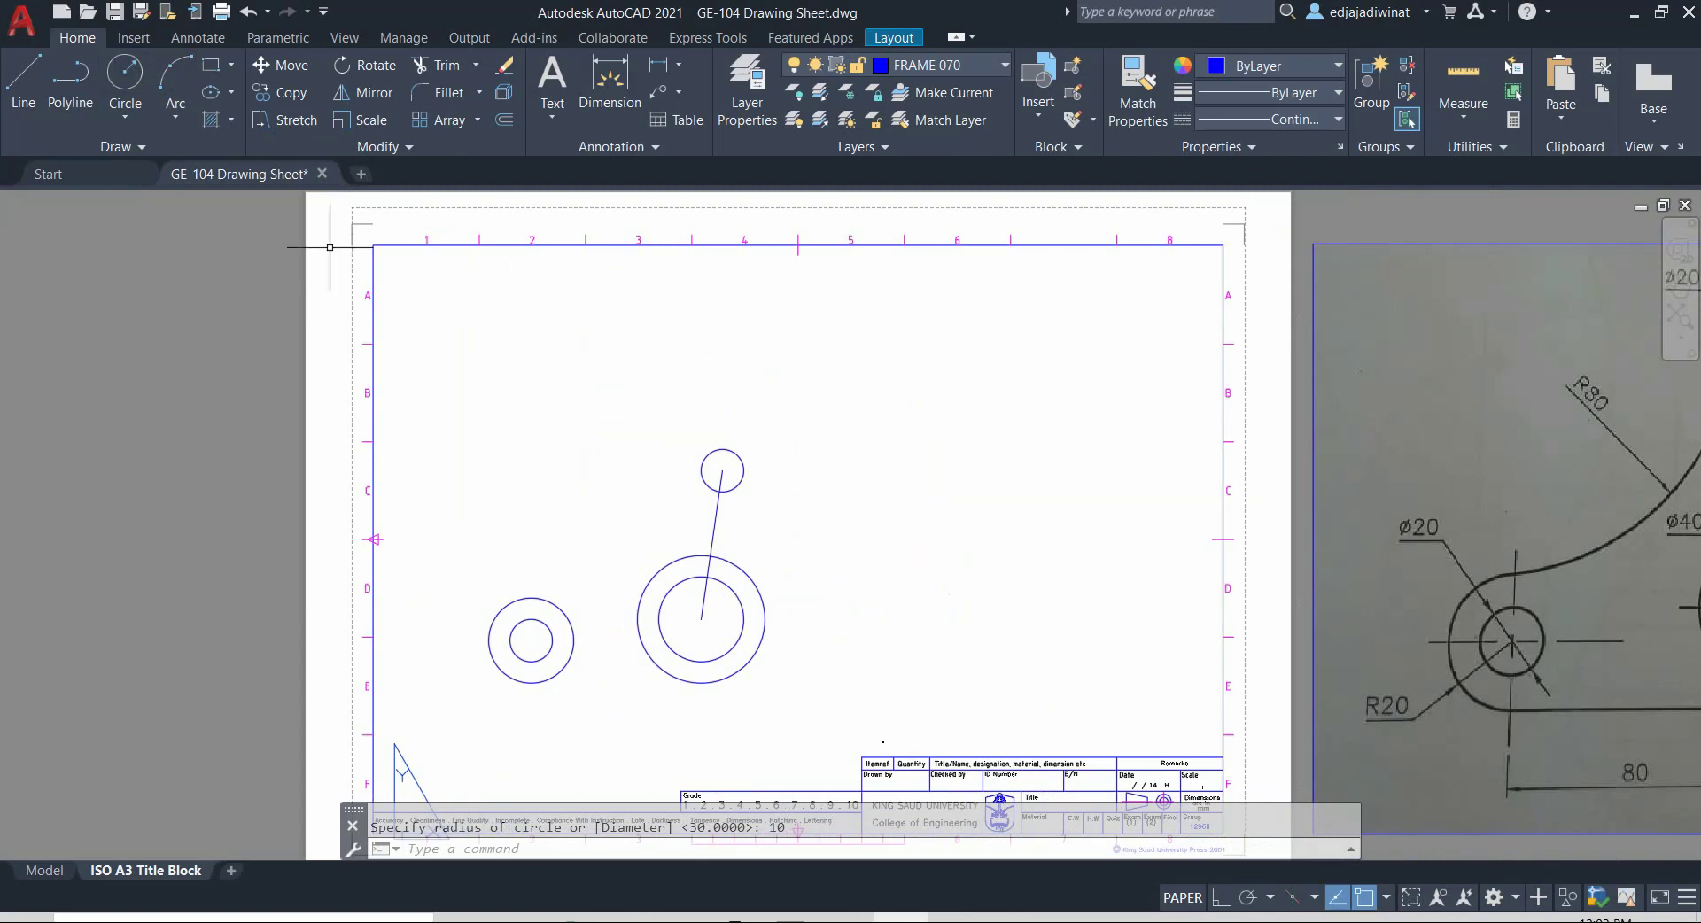
left_click(125, 86)
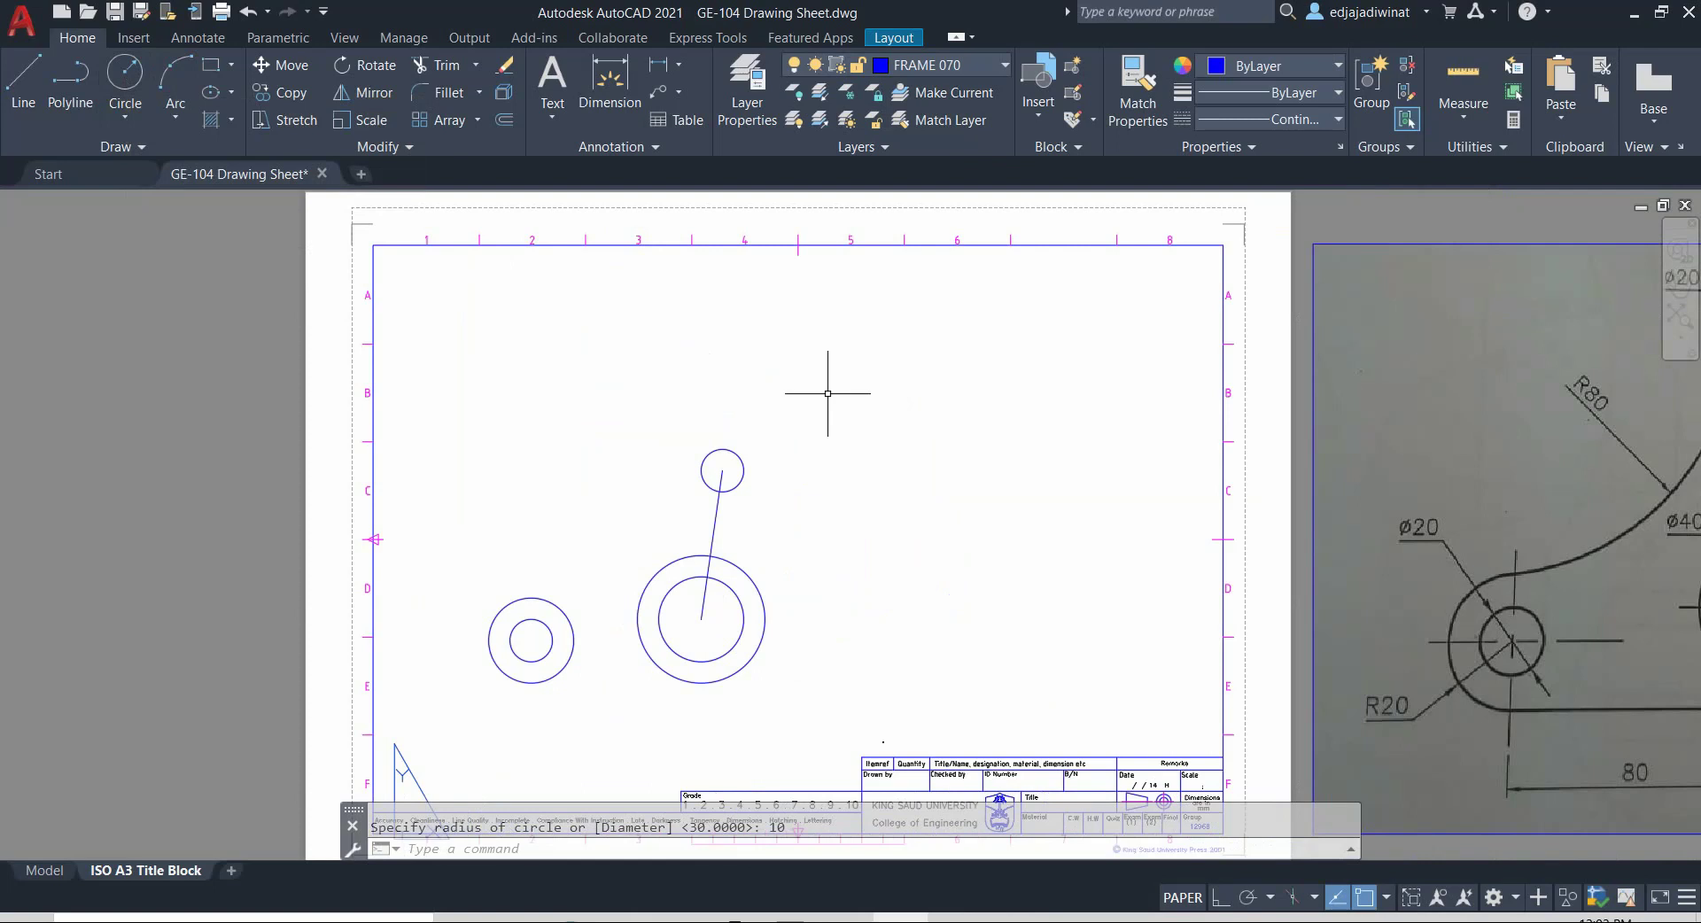
key("Escape")
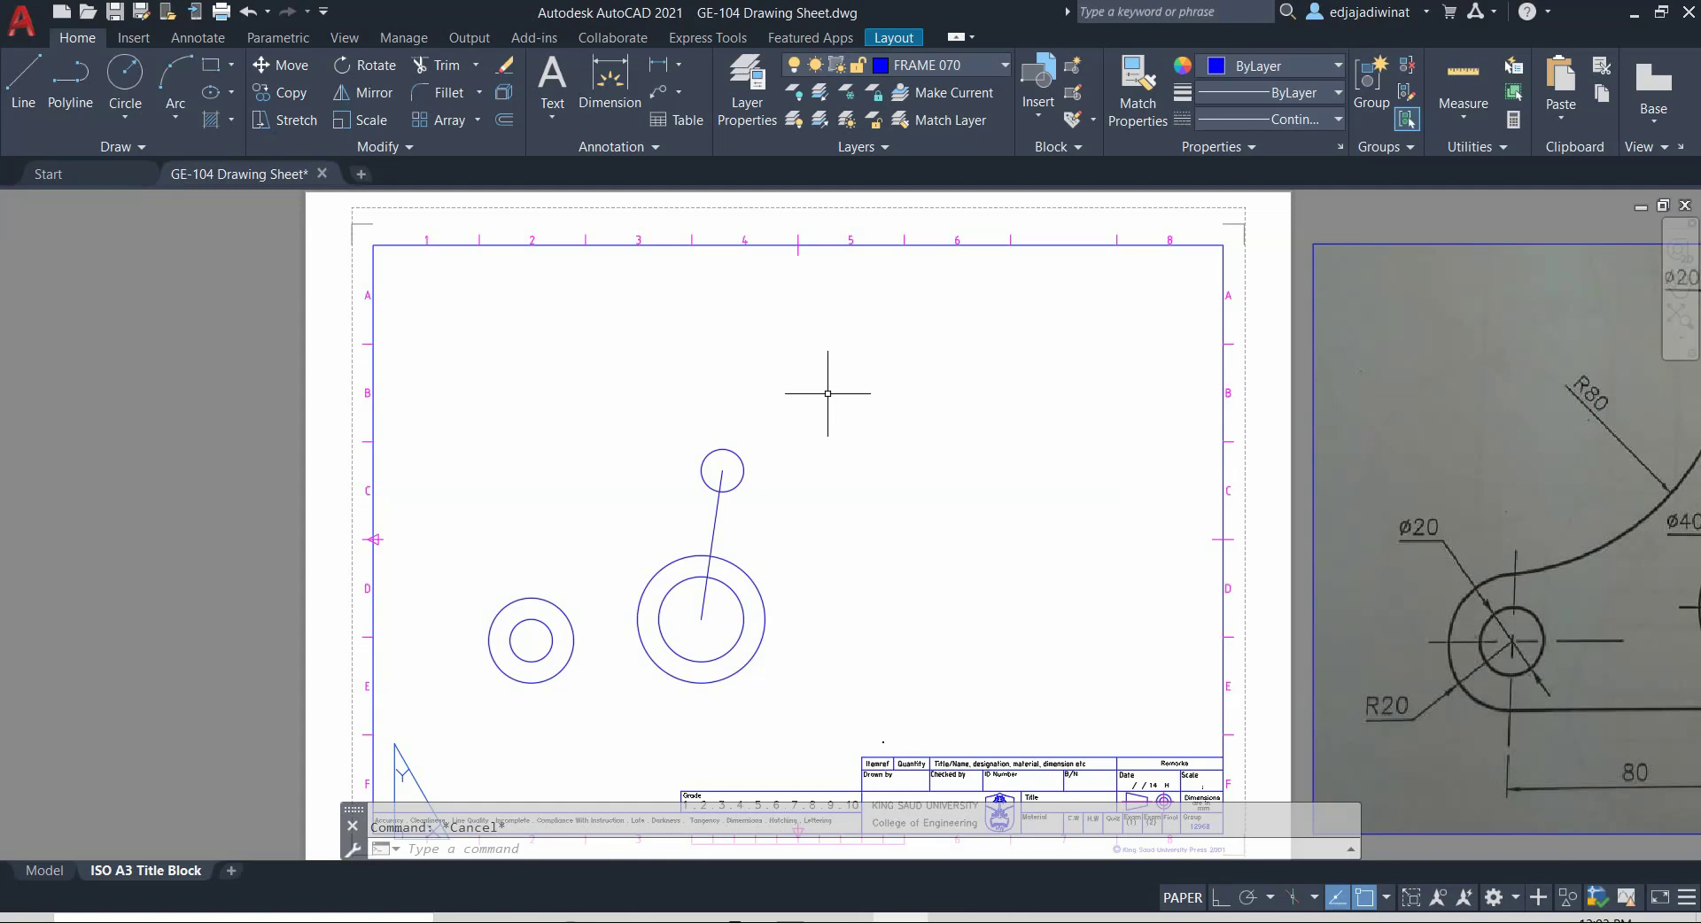
key("Return")
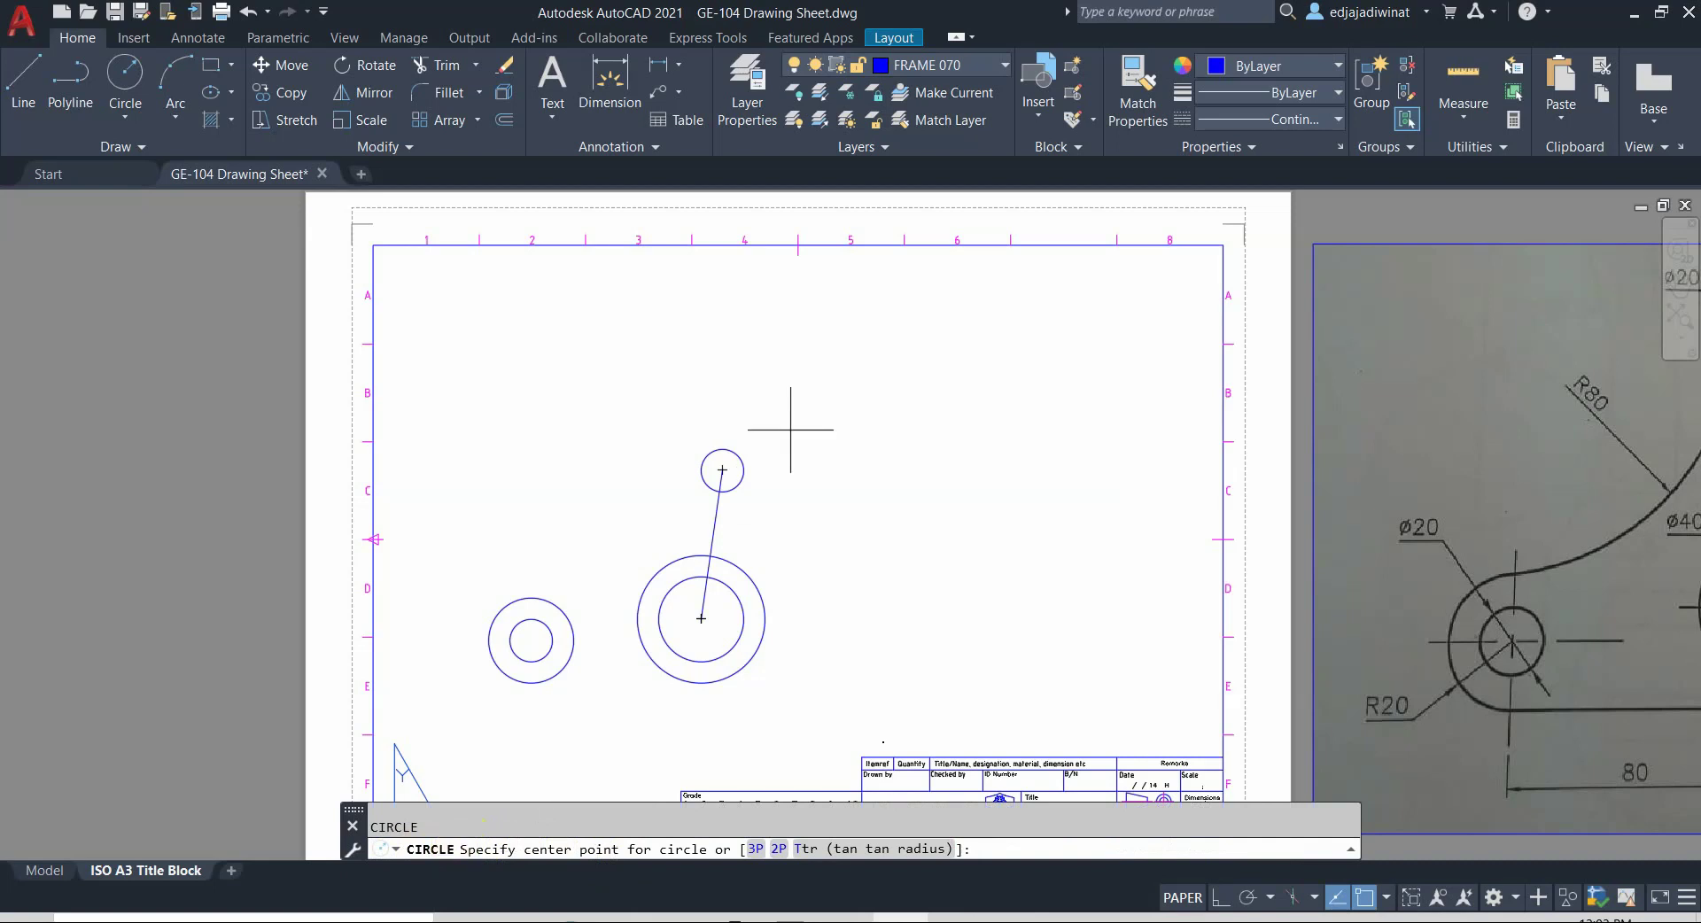
scroll(786, 534, "up", 2)
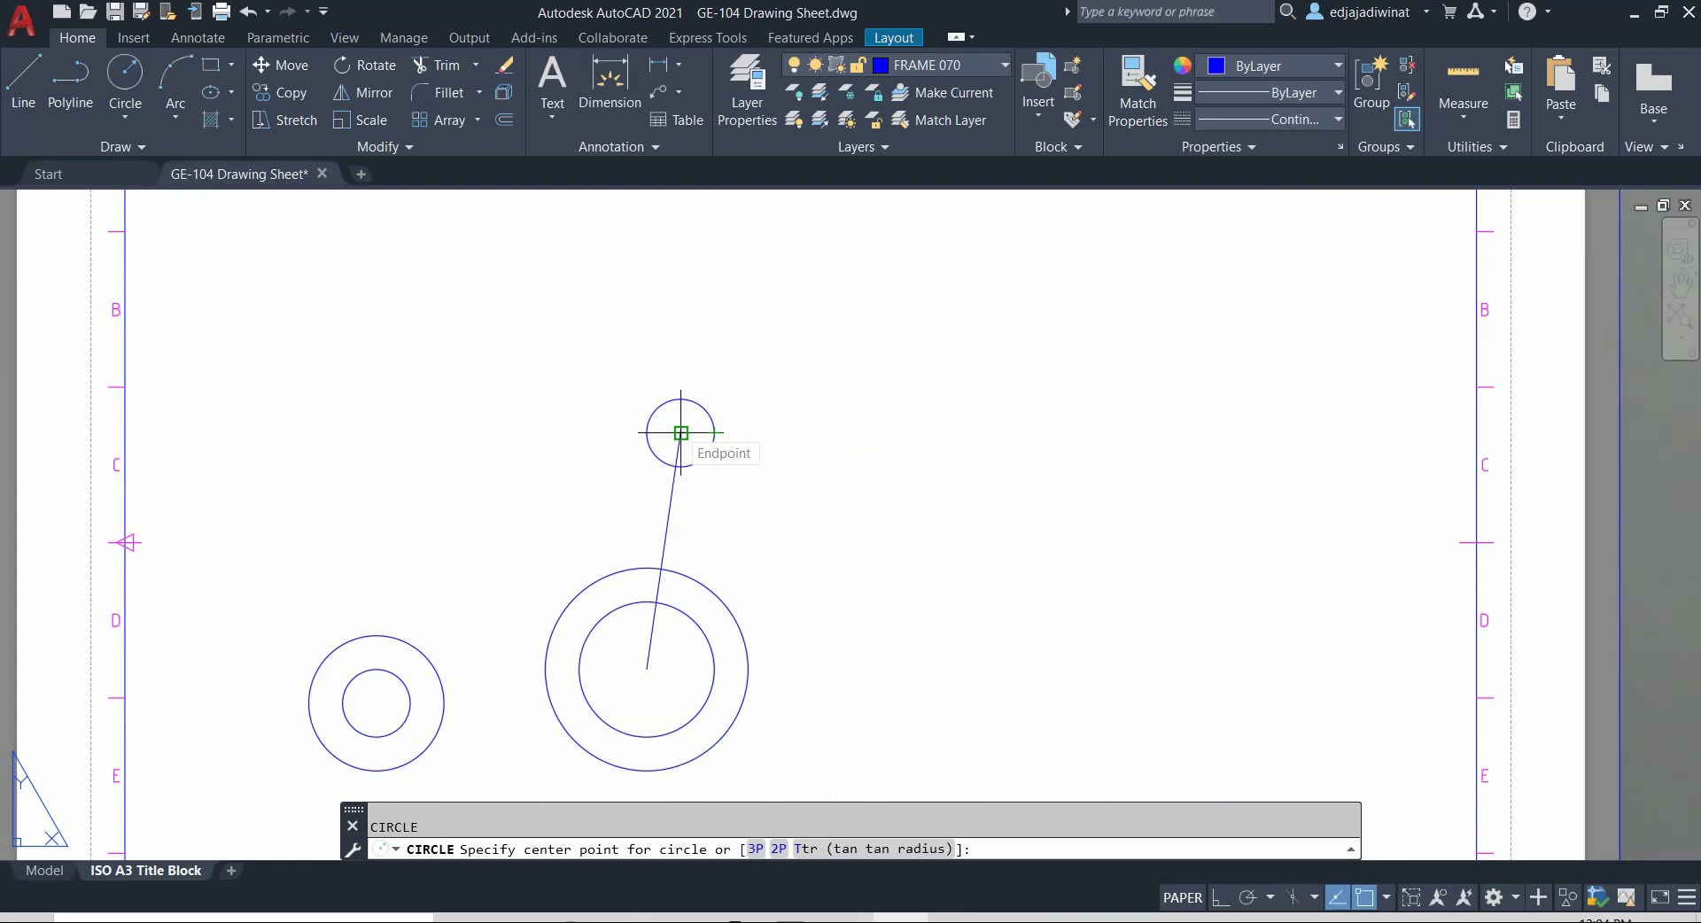
left_click(681, 432)
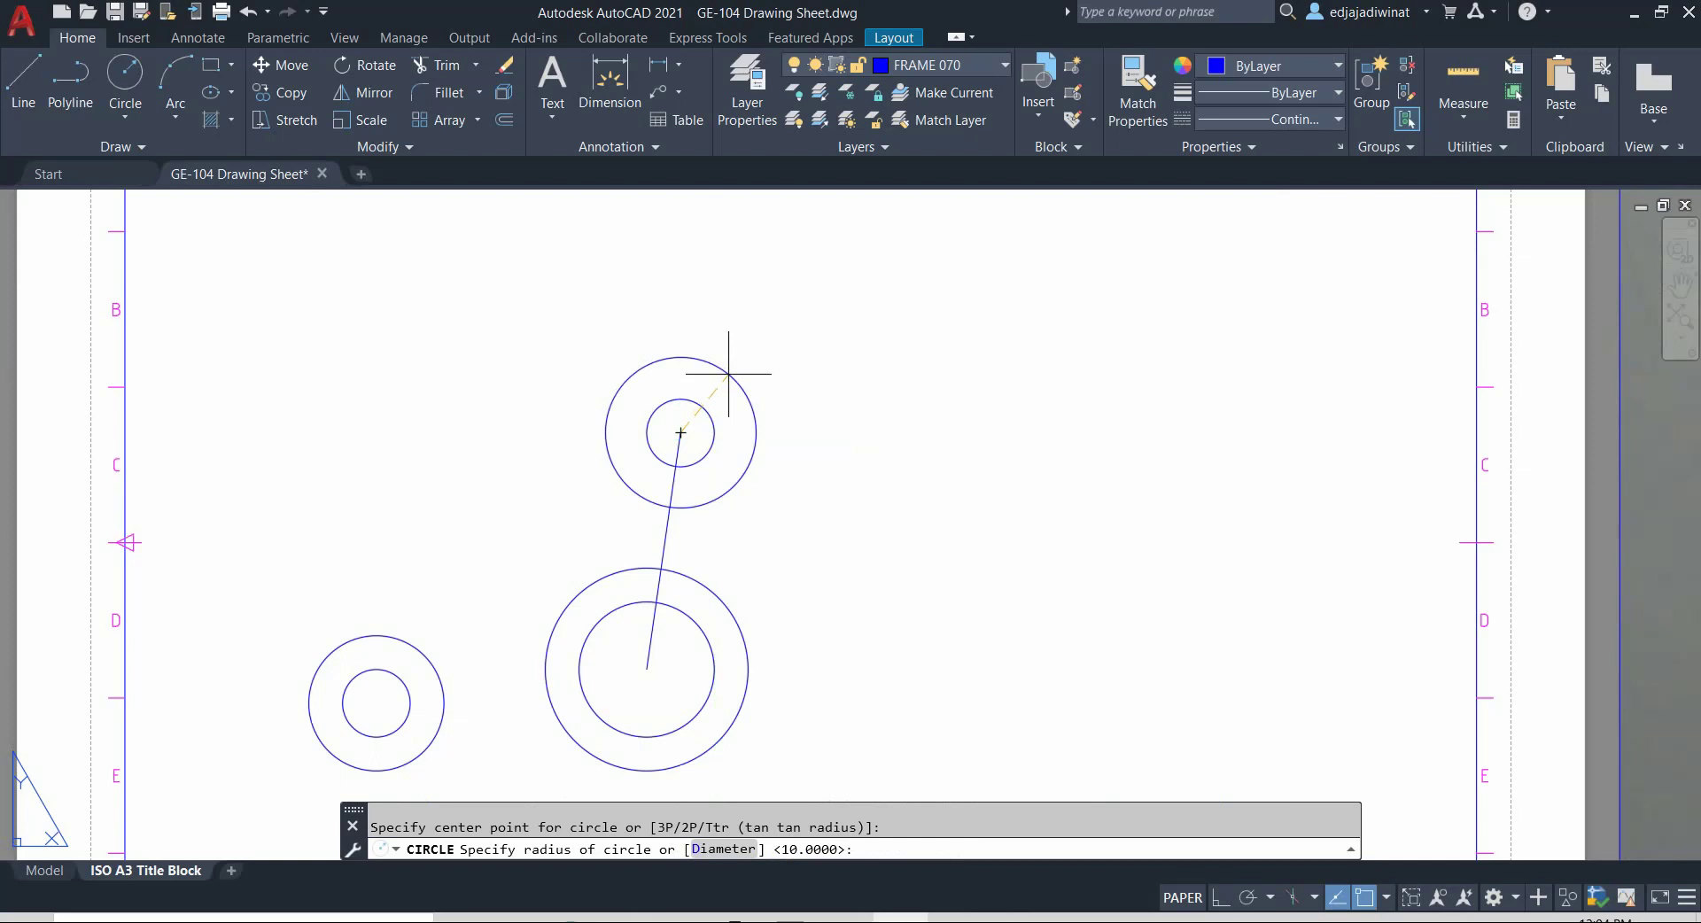
scroll(729, 374, "down", 4)
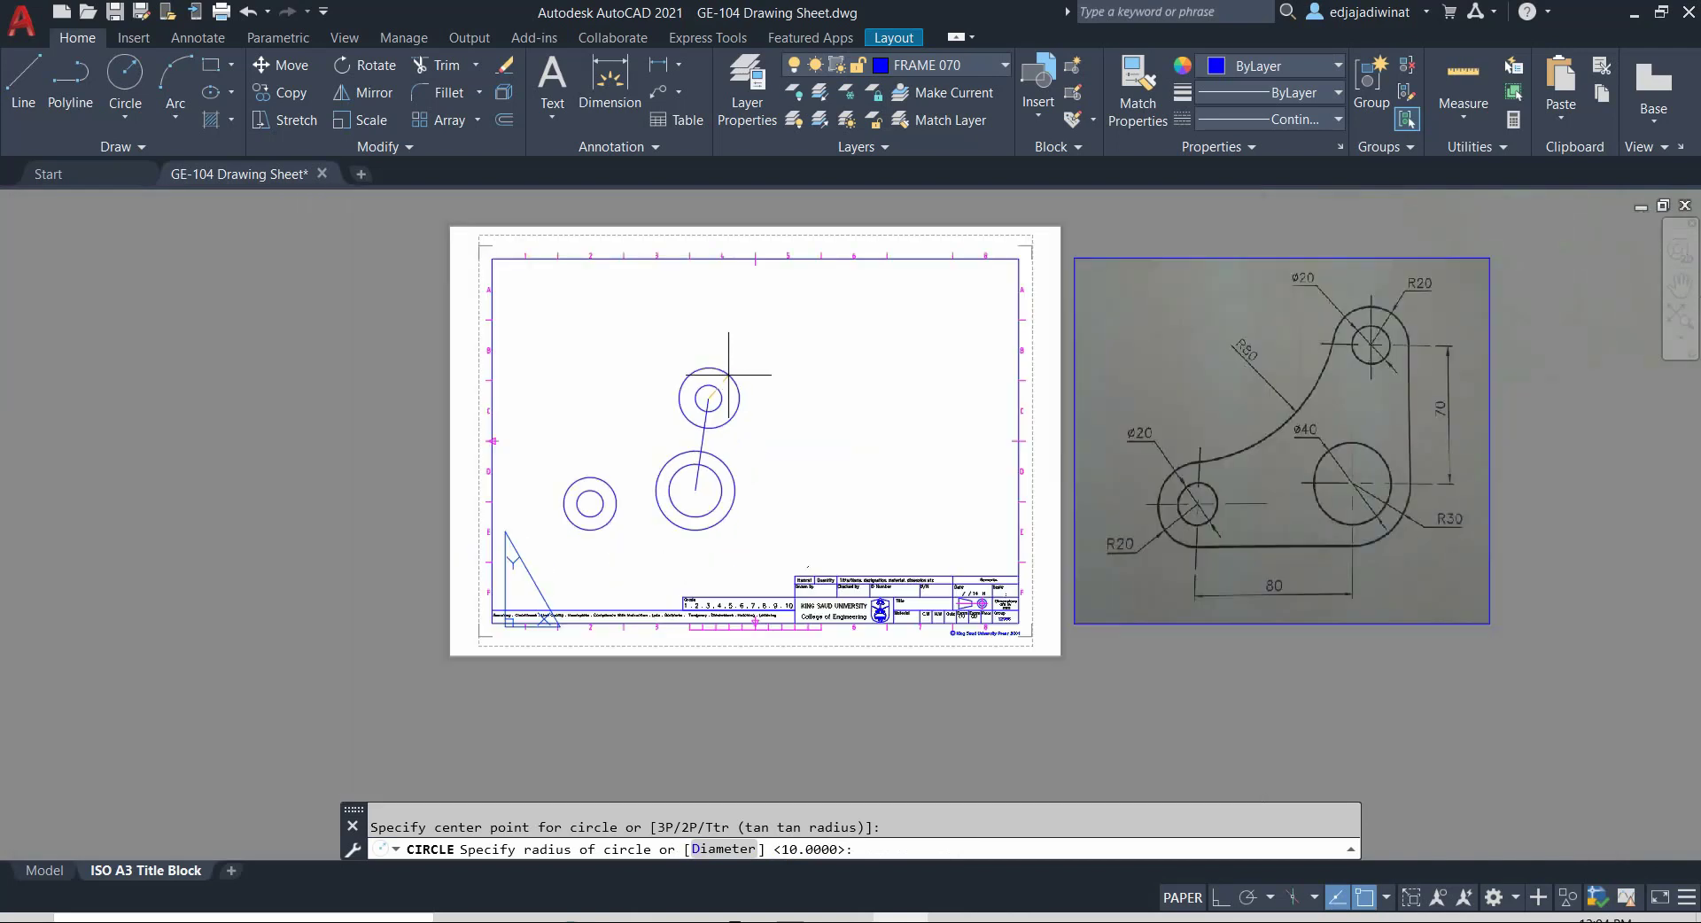
scroll(1445, 320, "up", 2)
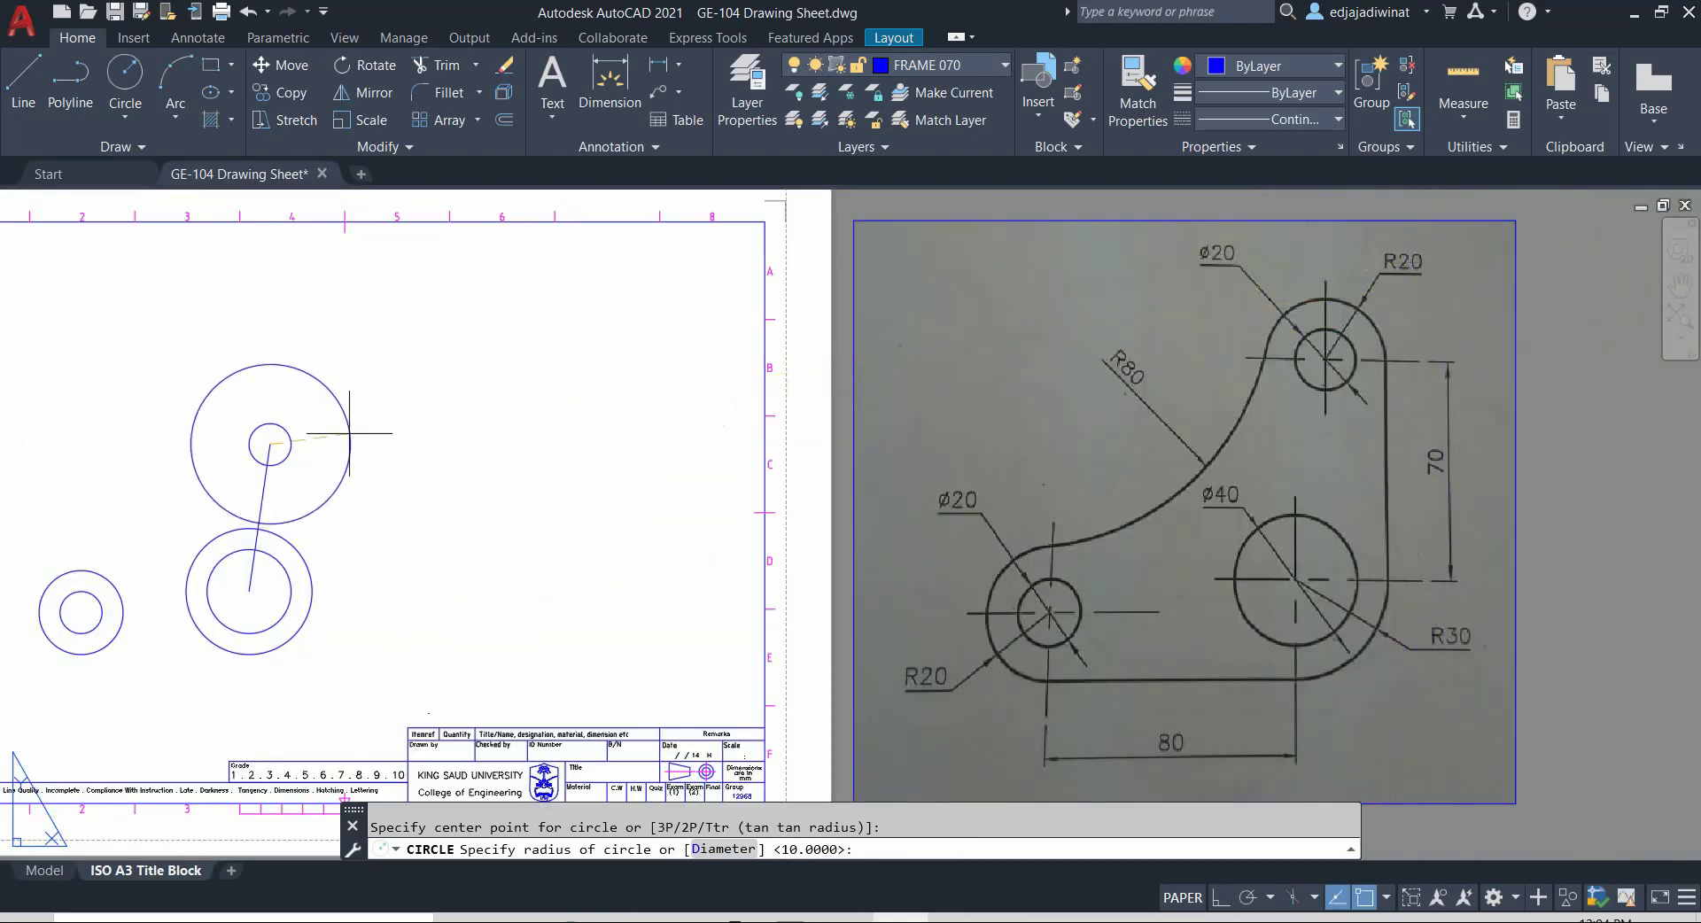
key("Return")
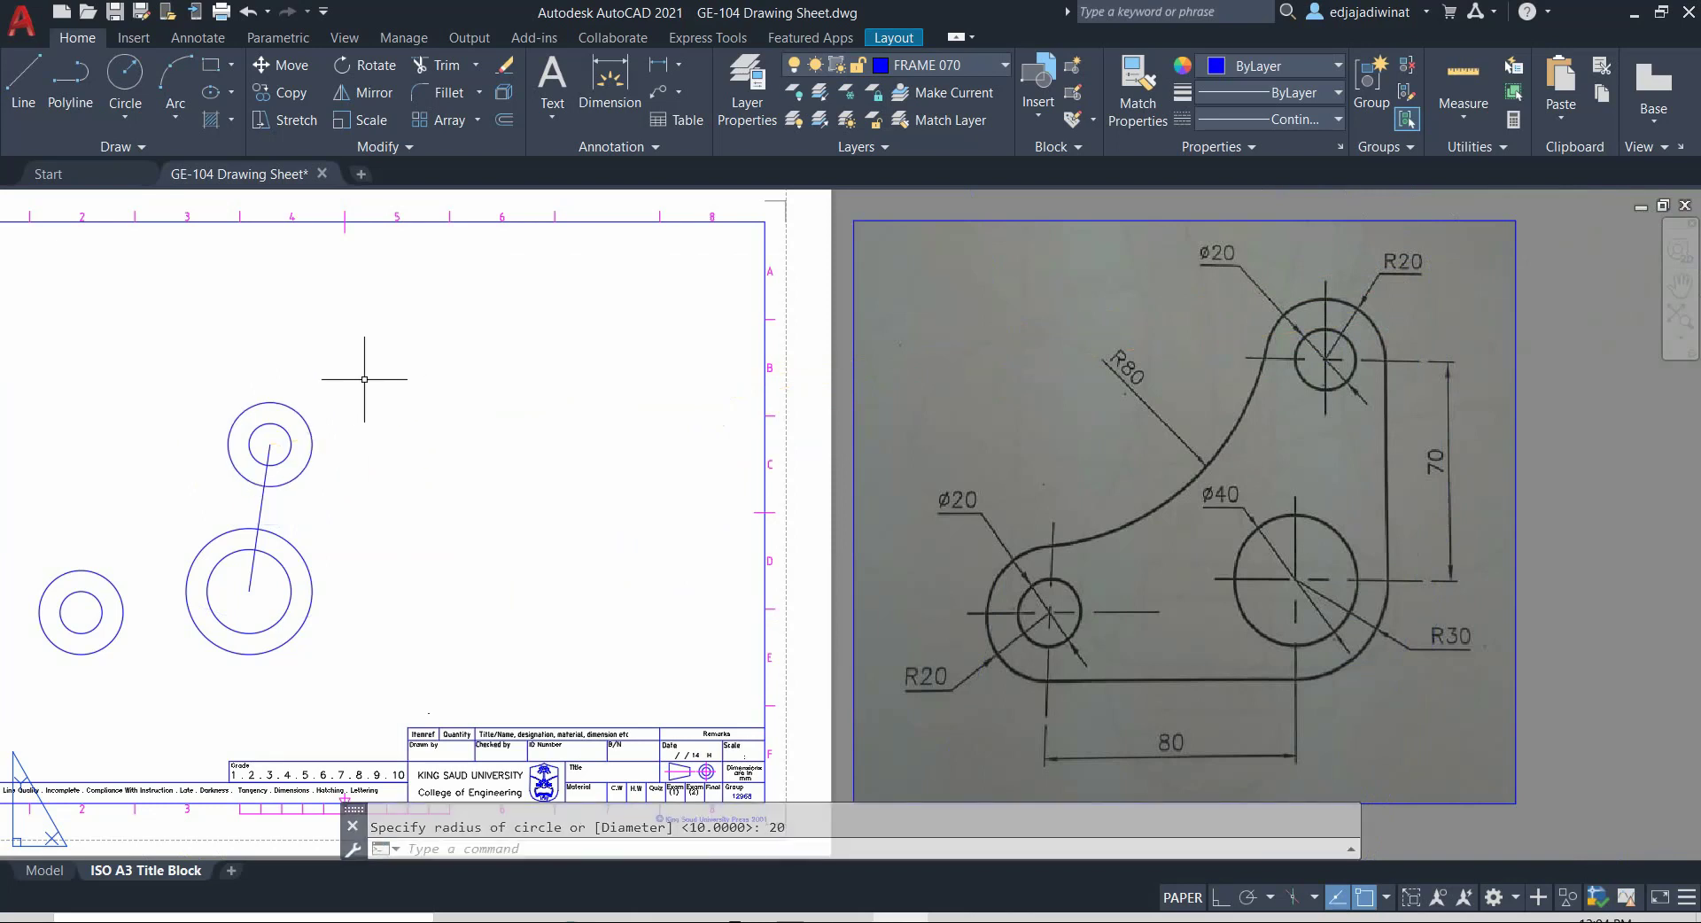
Step: Delete the slanted construction line between the upper circle pair and the larger circle pair
scroll(364, 381, "down", 5)
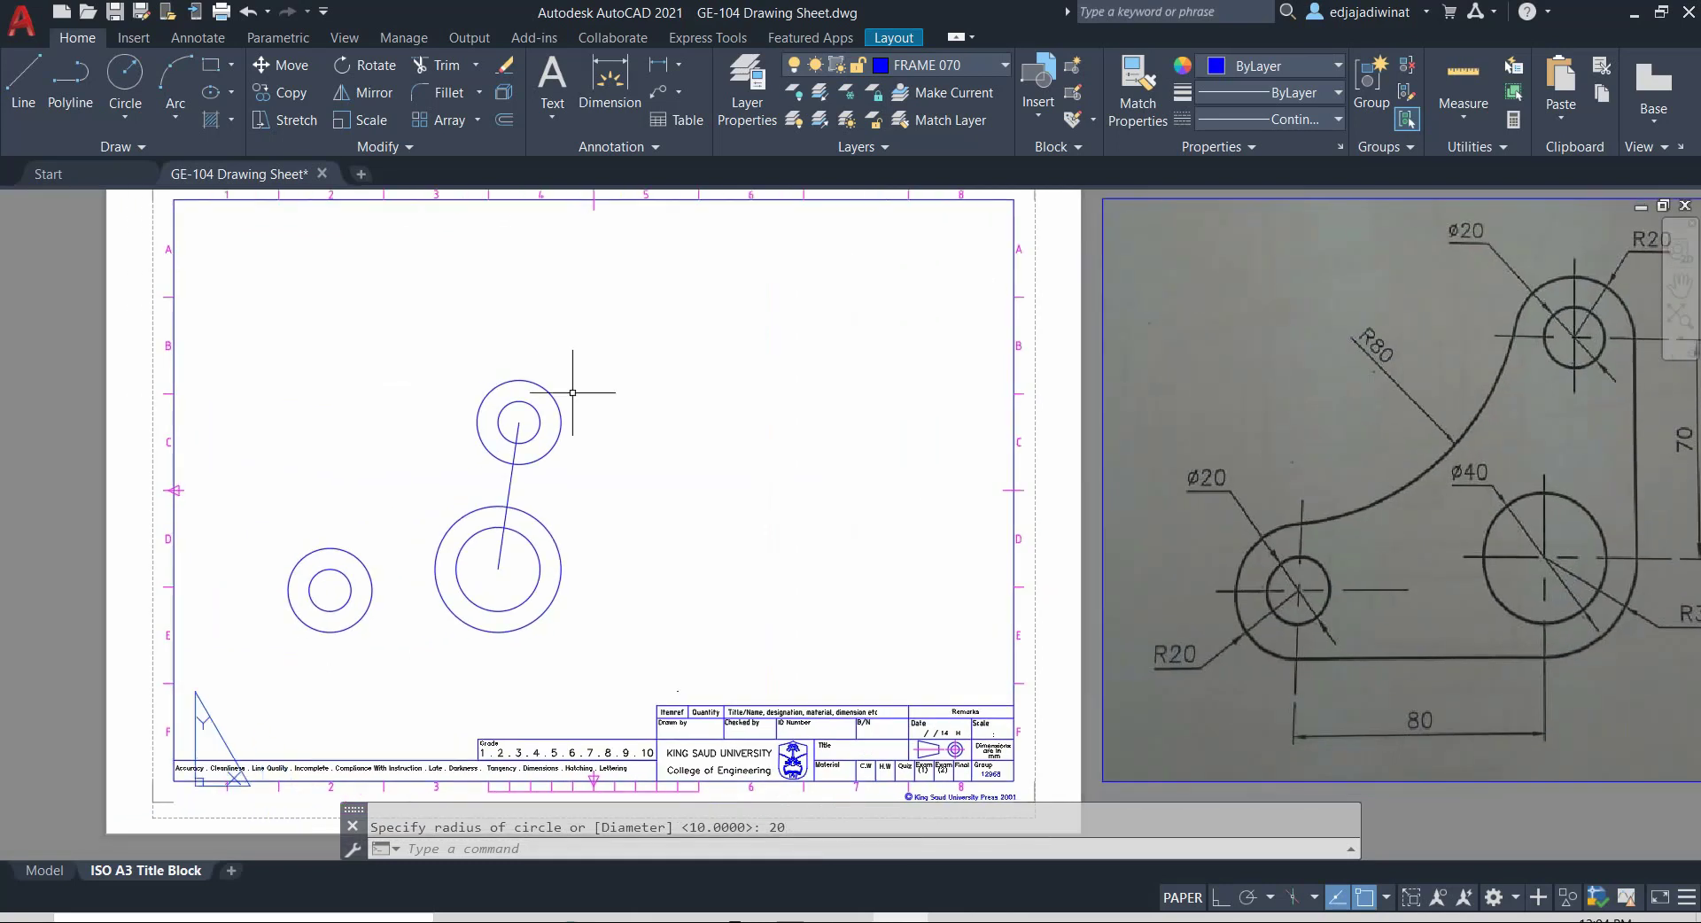
scroll(507, 497, "up", 4)
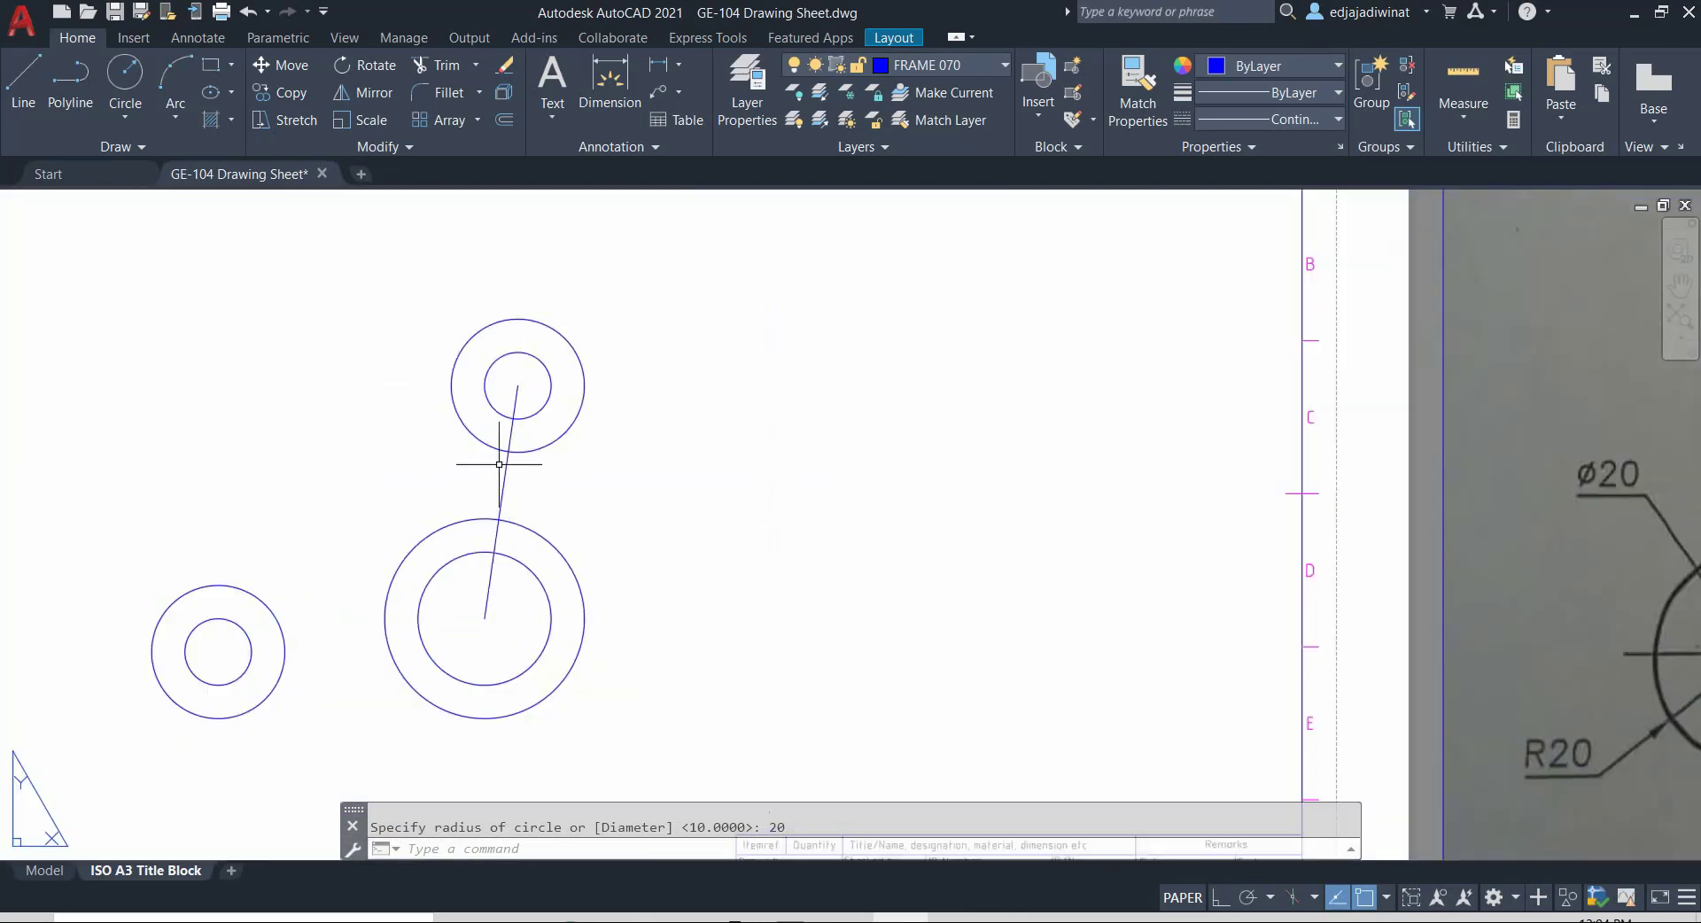
left_click(506, 476)
key("Delete")
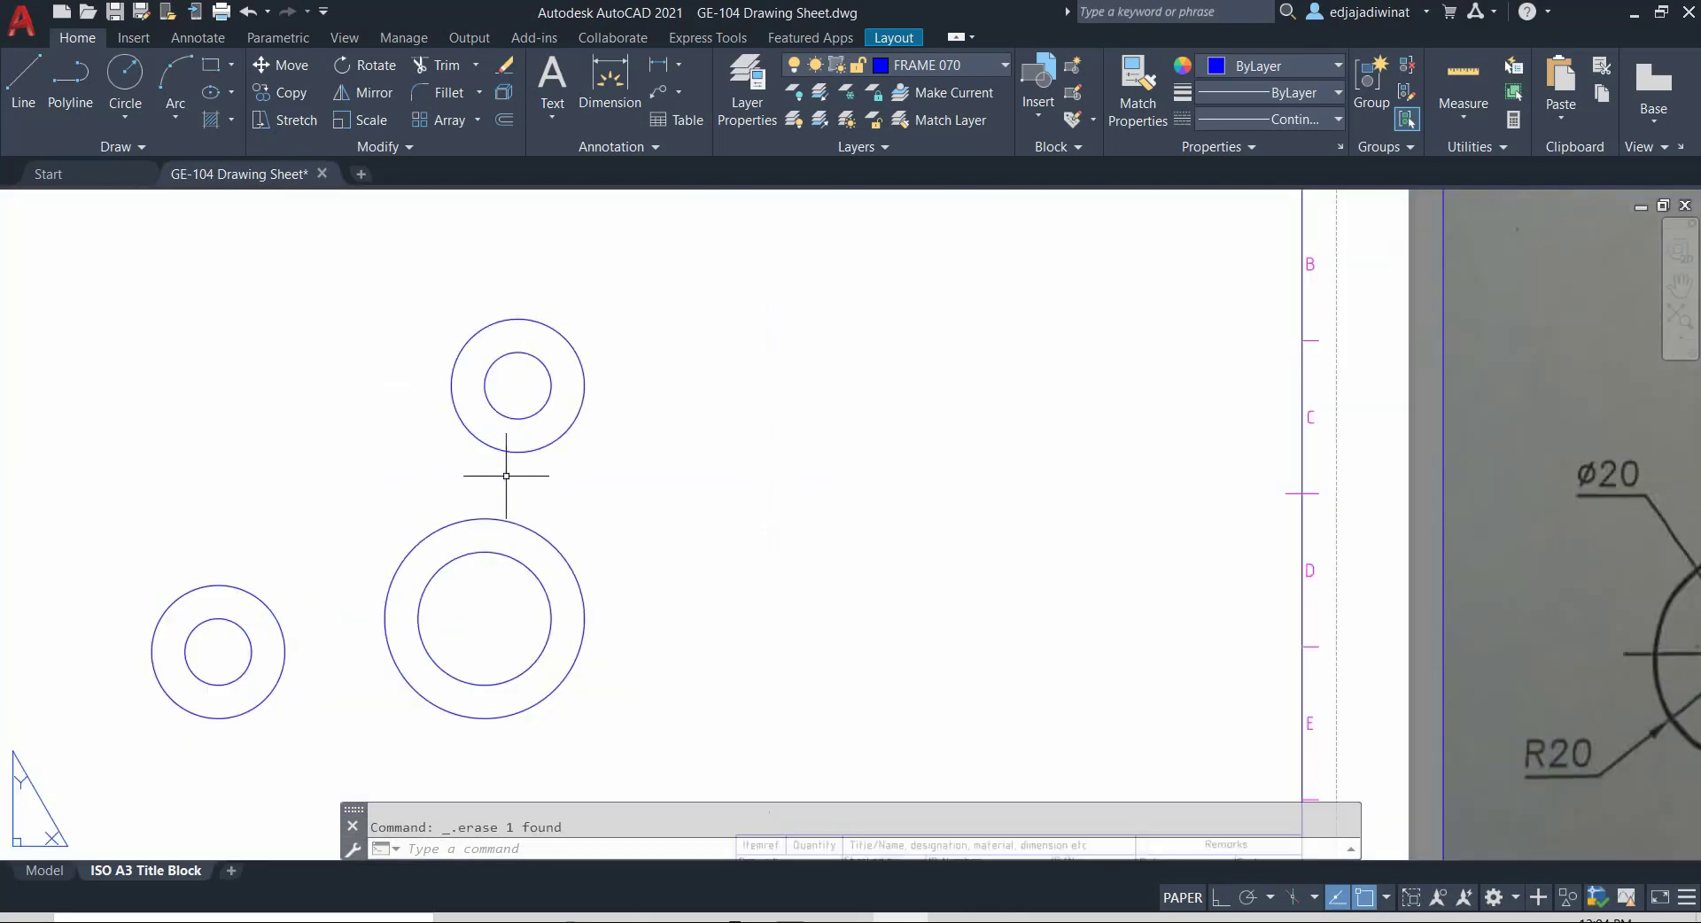
scroll(558, 486, "up", 2)
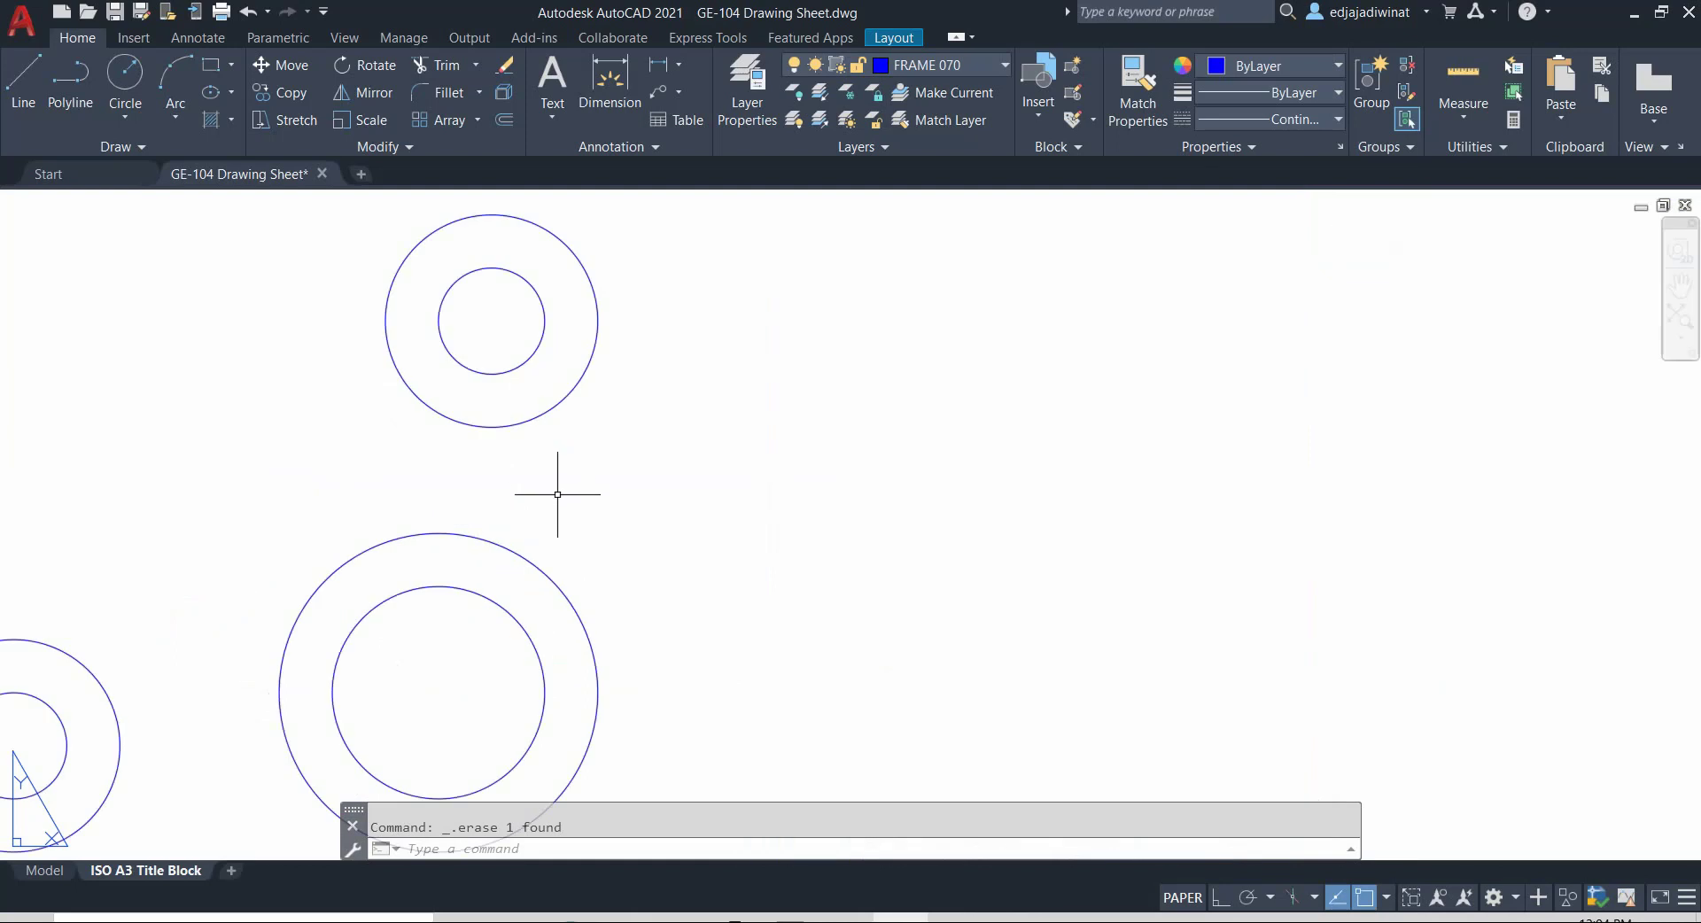
scroll(564, 494, "down", 4)
scroll(721, 429, "down", 2)
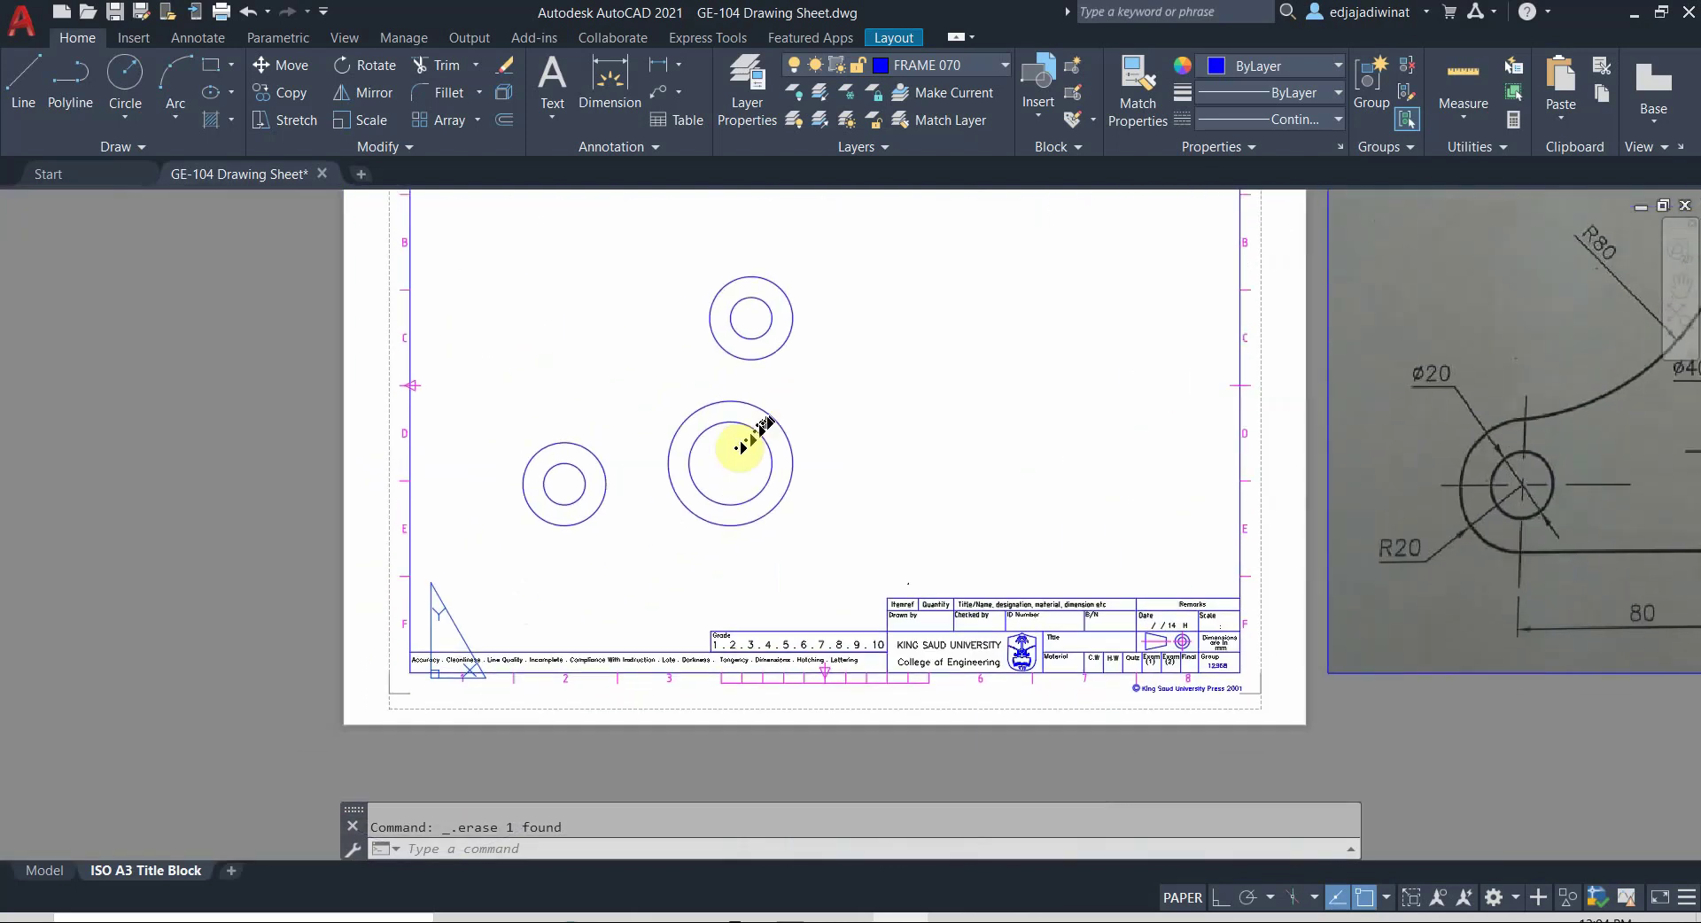
Step: Enable the Tangent object snap alongside the object snaps already in use
scroll(675, 489, "up", 2)
scroll(1086, 418, "up", 1)
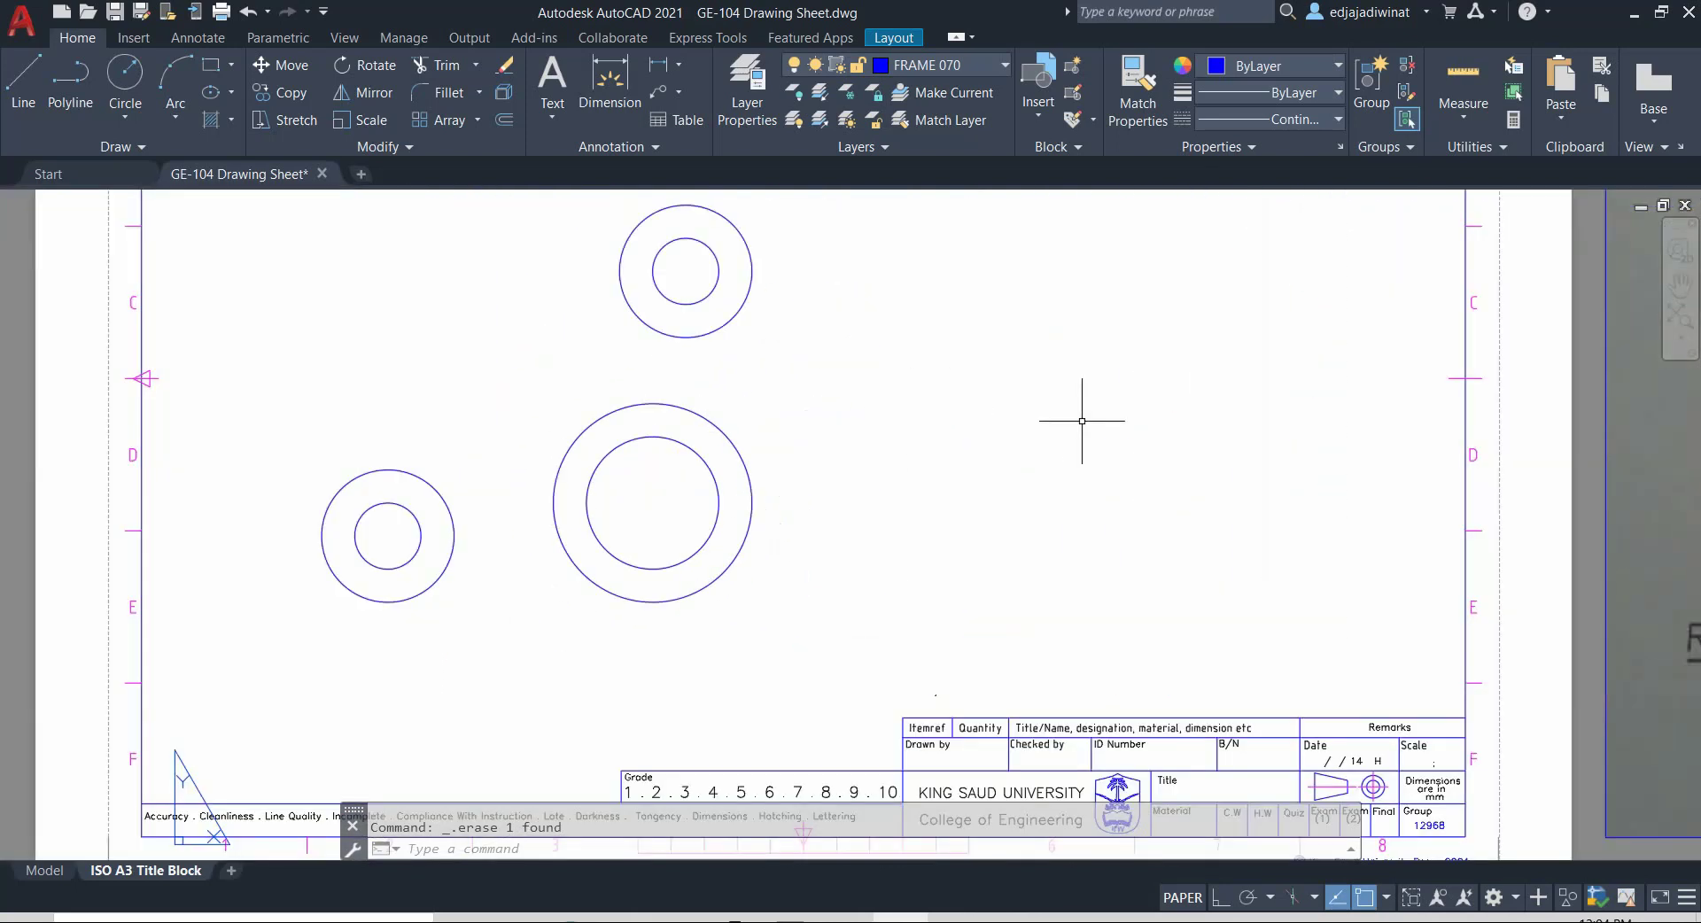
scroll(1090, 417, "down", 1)
middle_click_drag(1090, 416, 705, 482)
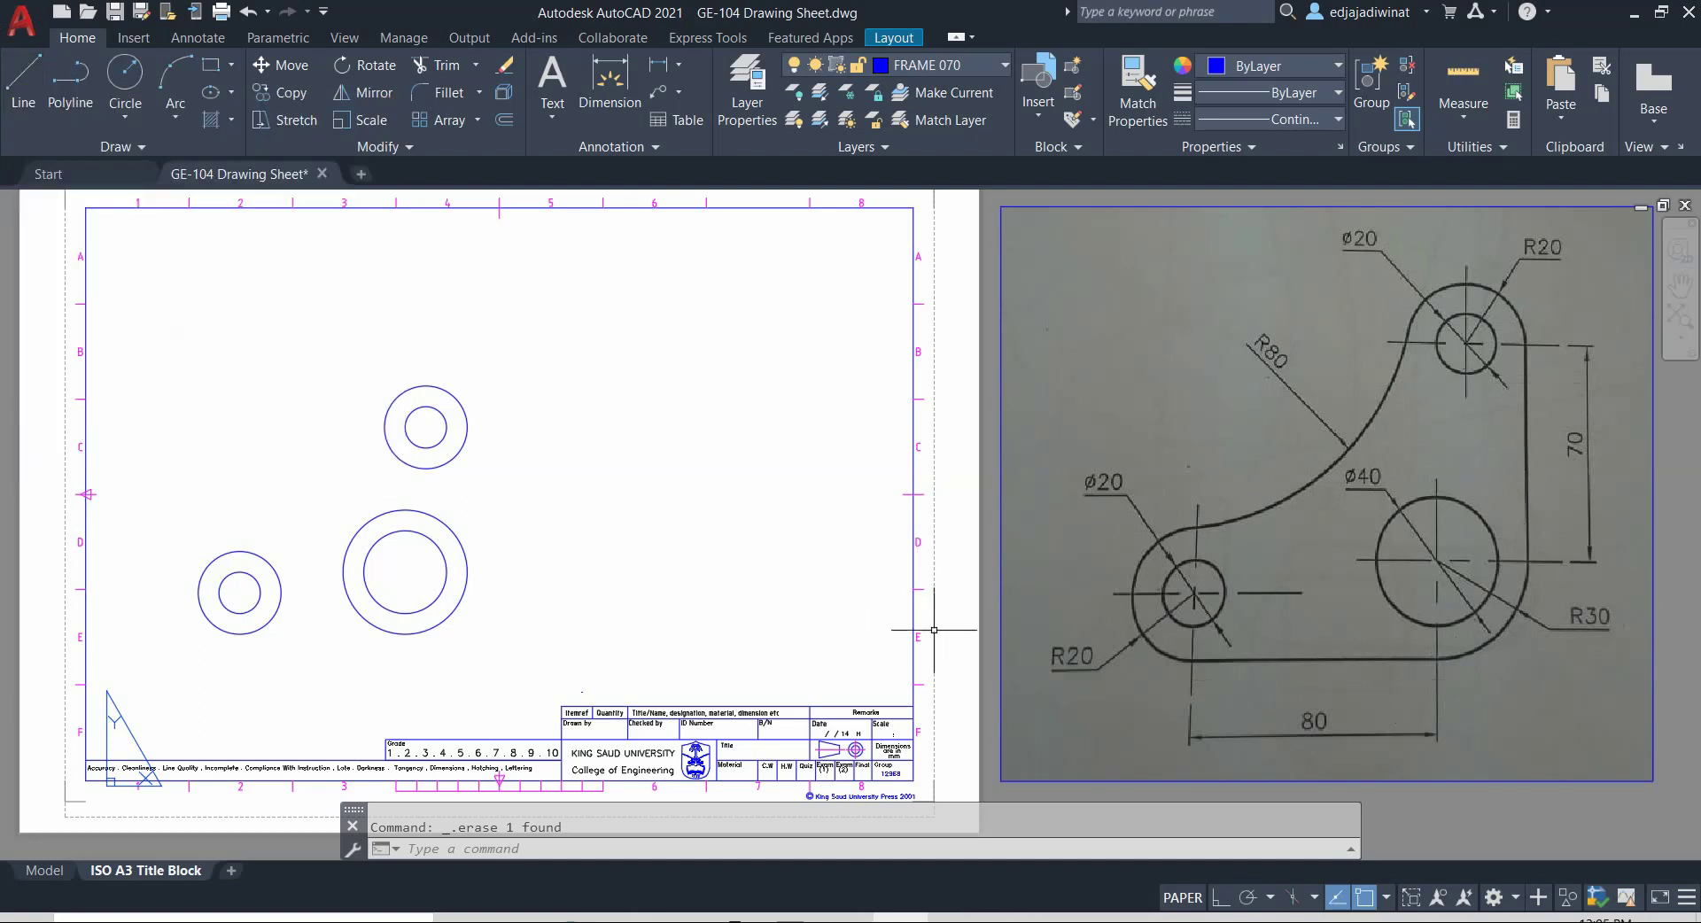
left_click(1387, 897)
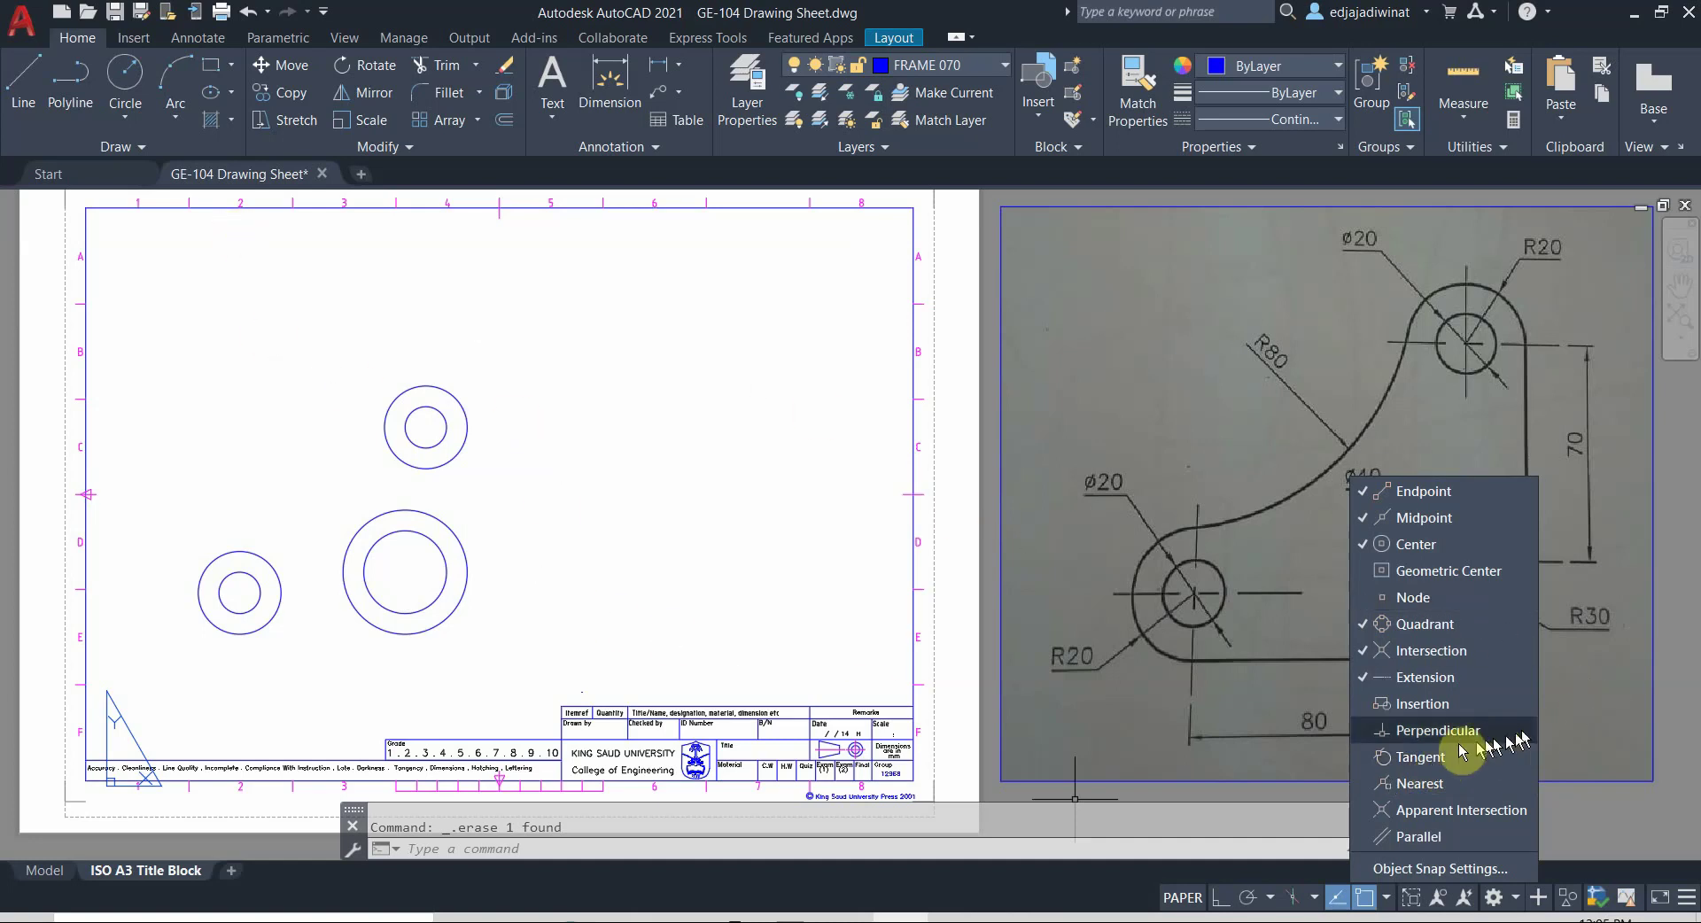
left_click(1418, 757)
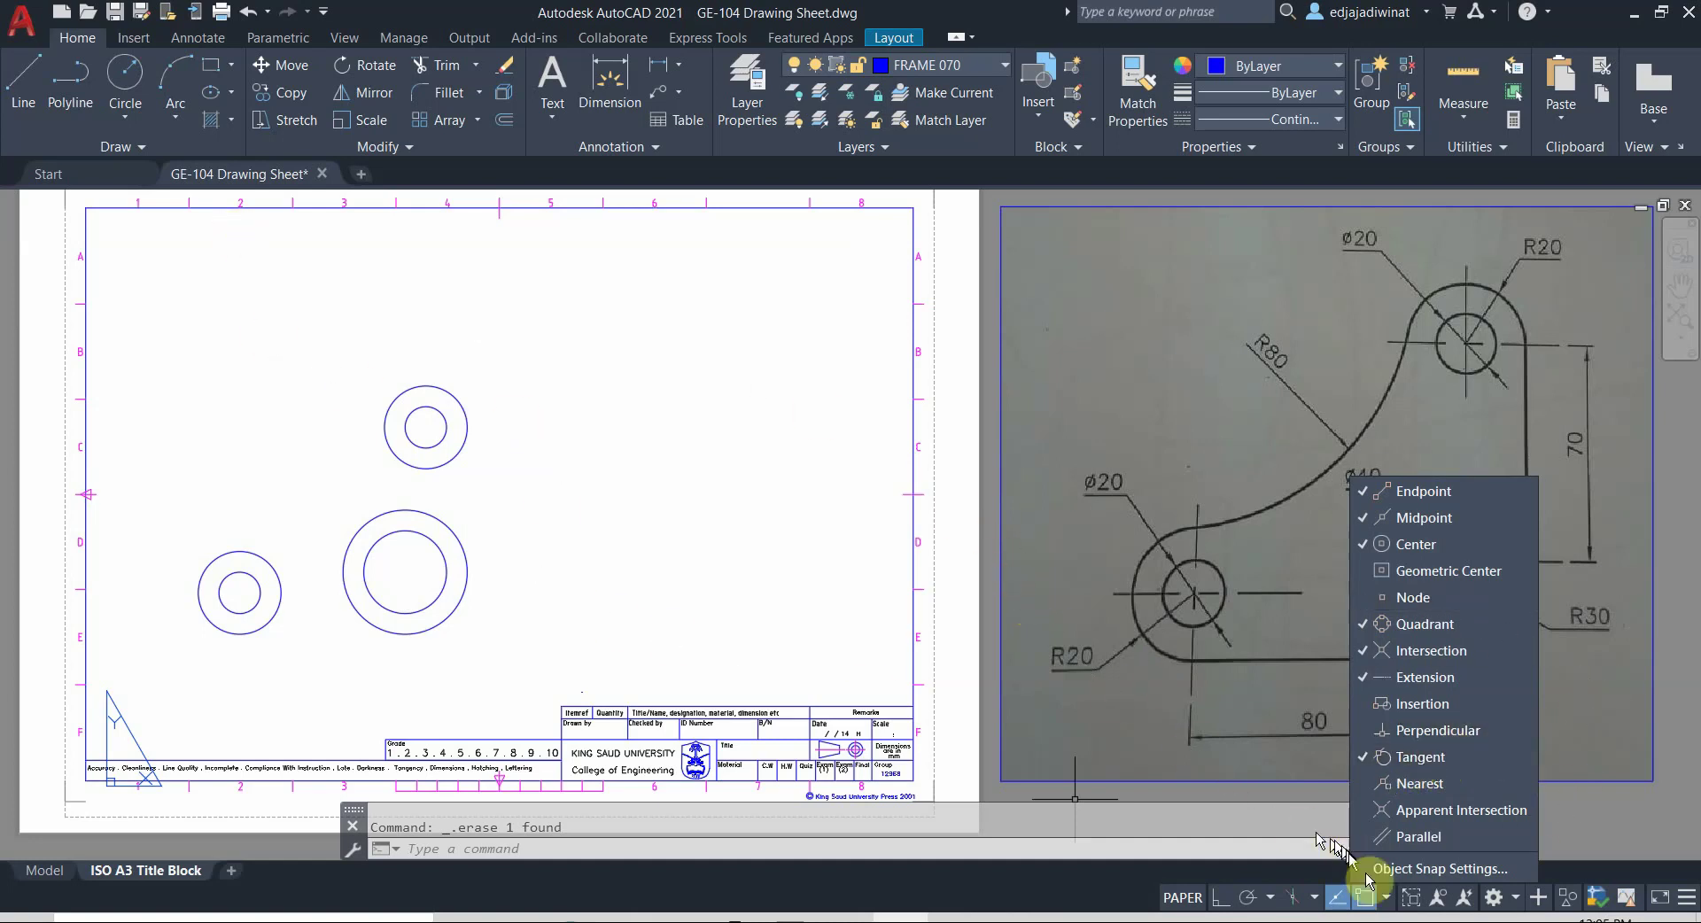
left_click(1387, 898)
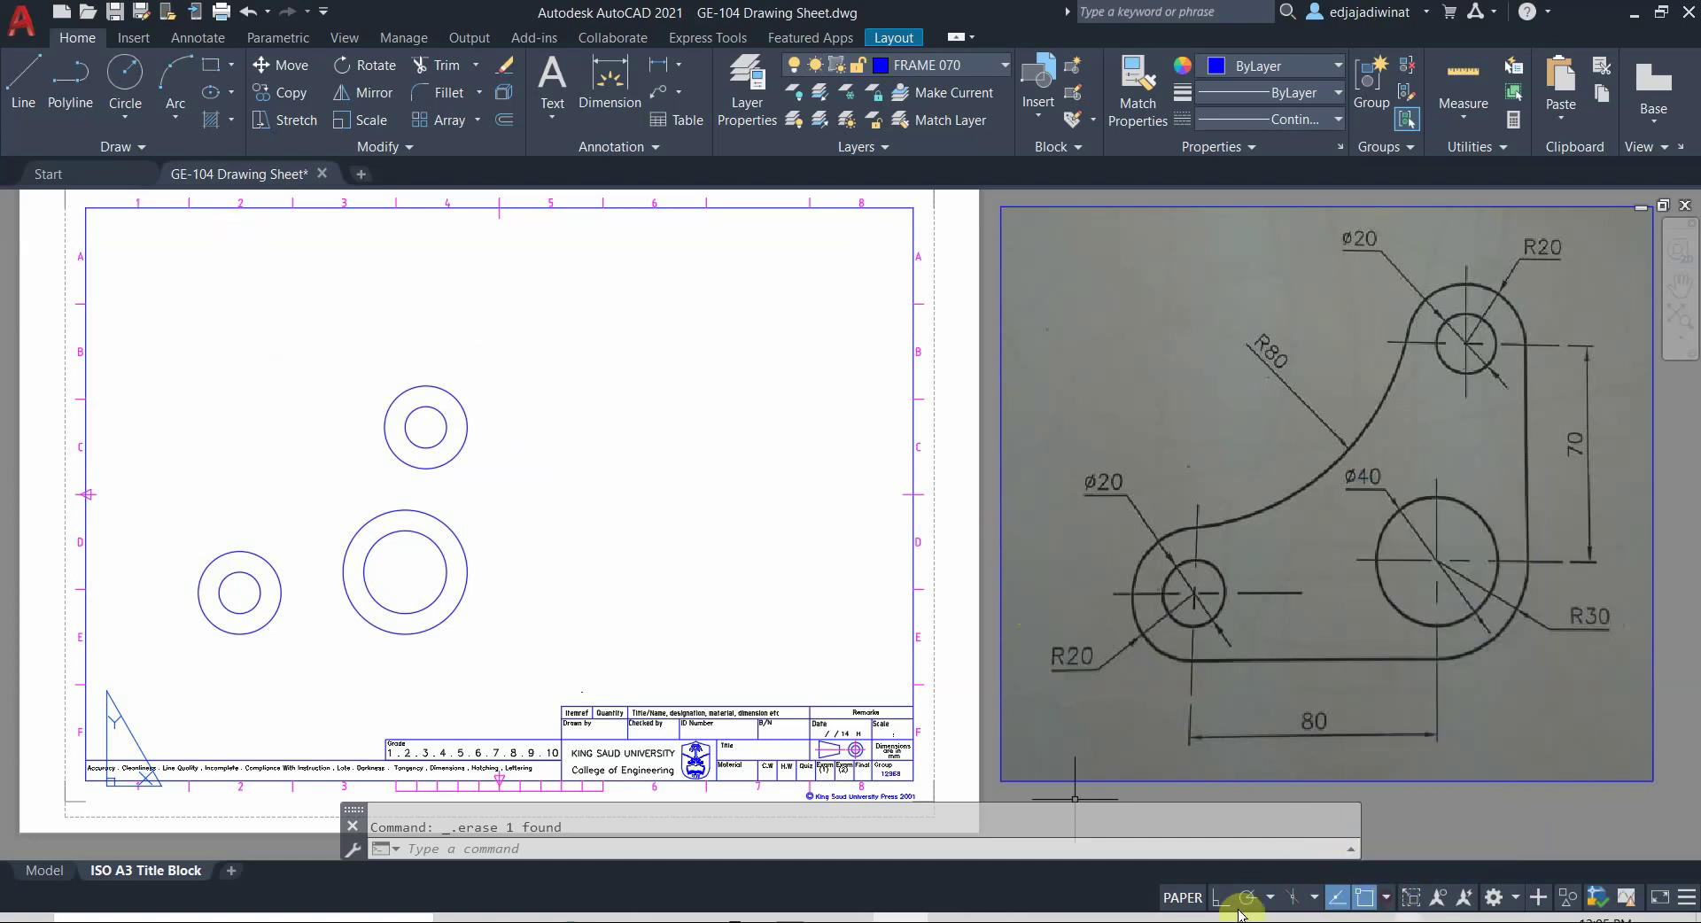
Step: Draw a vertical line from the right quadrant of the large outer circle to the right quadrant of the upper outer circle
left_click(24, 90)
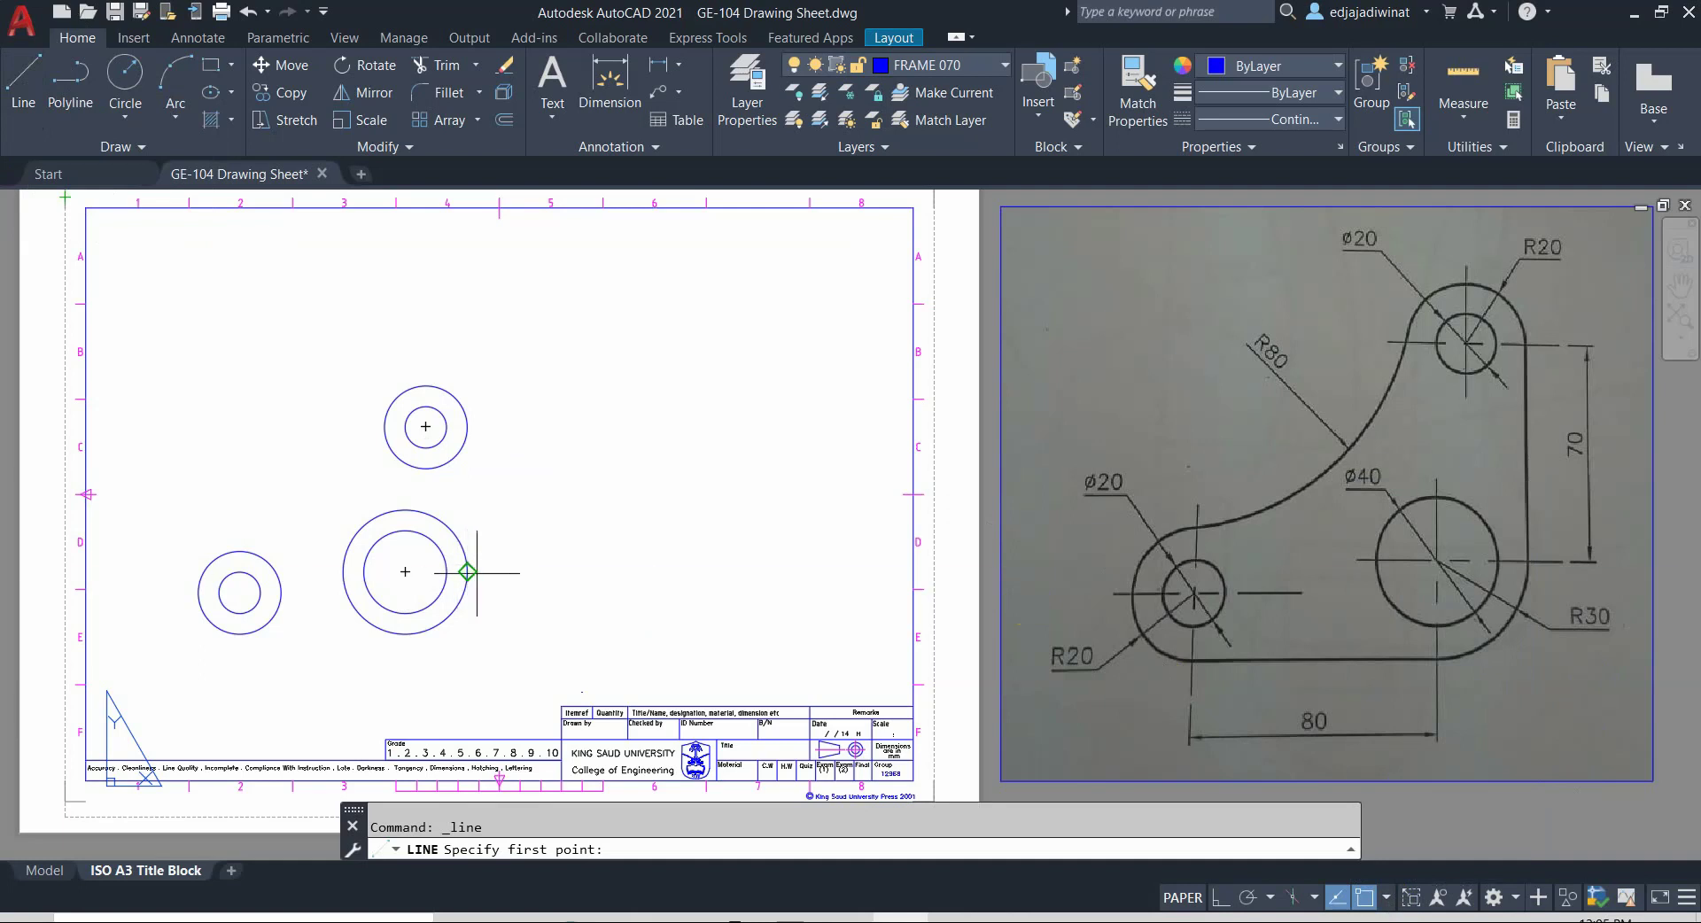
scroll(467, 572, "down", 3)
scroll(467, 571, "up", 7)
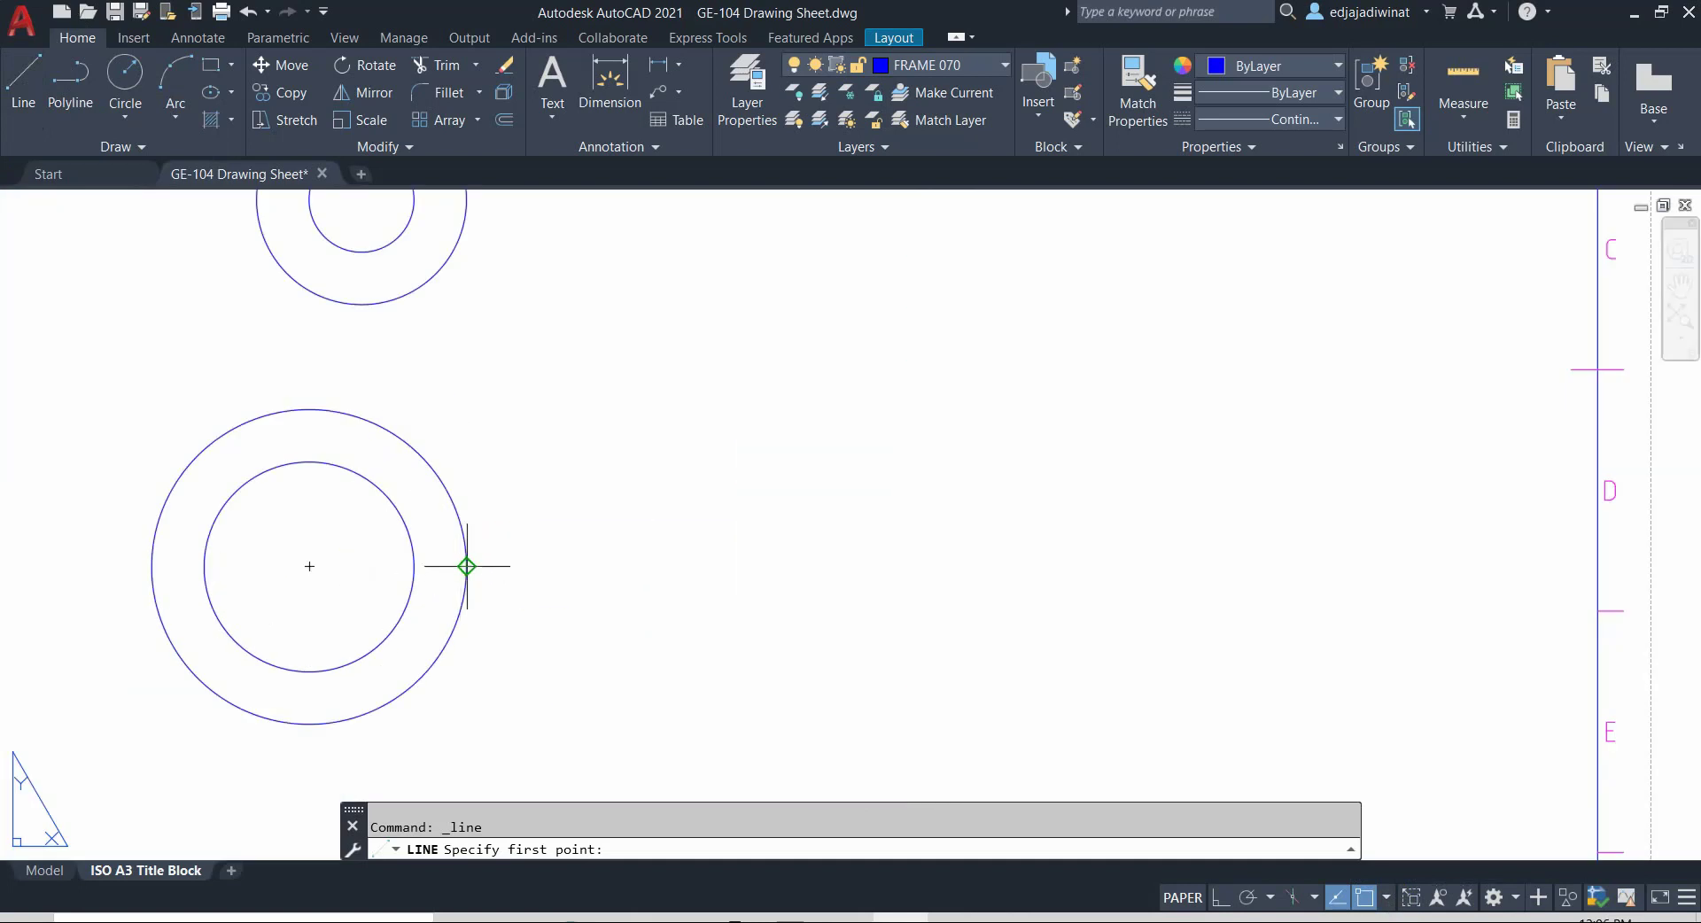
scroll(467, 565, "down", 2)
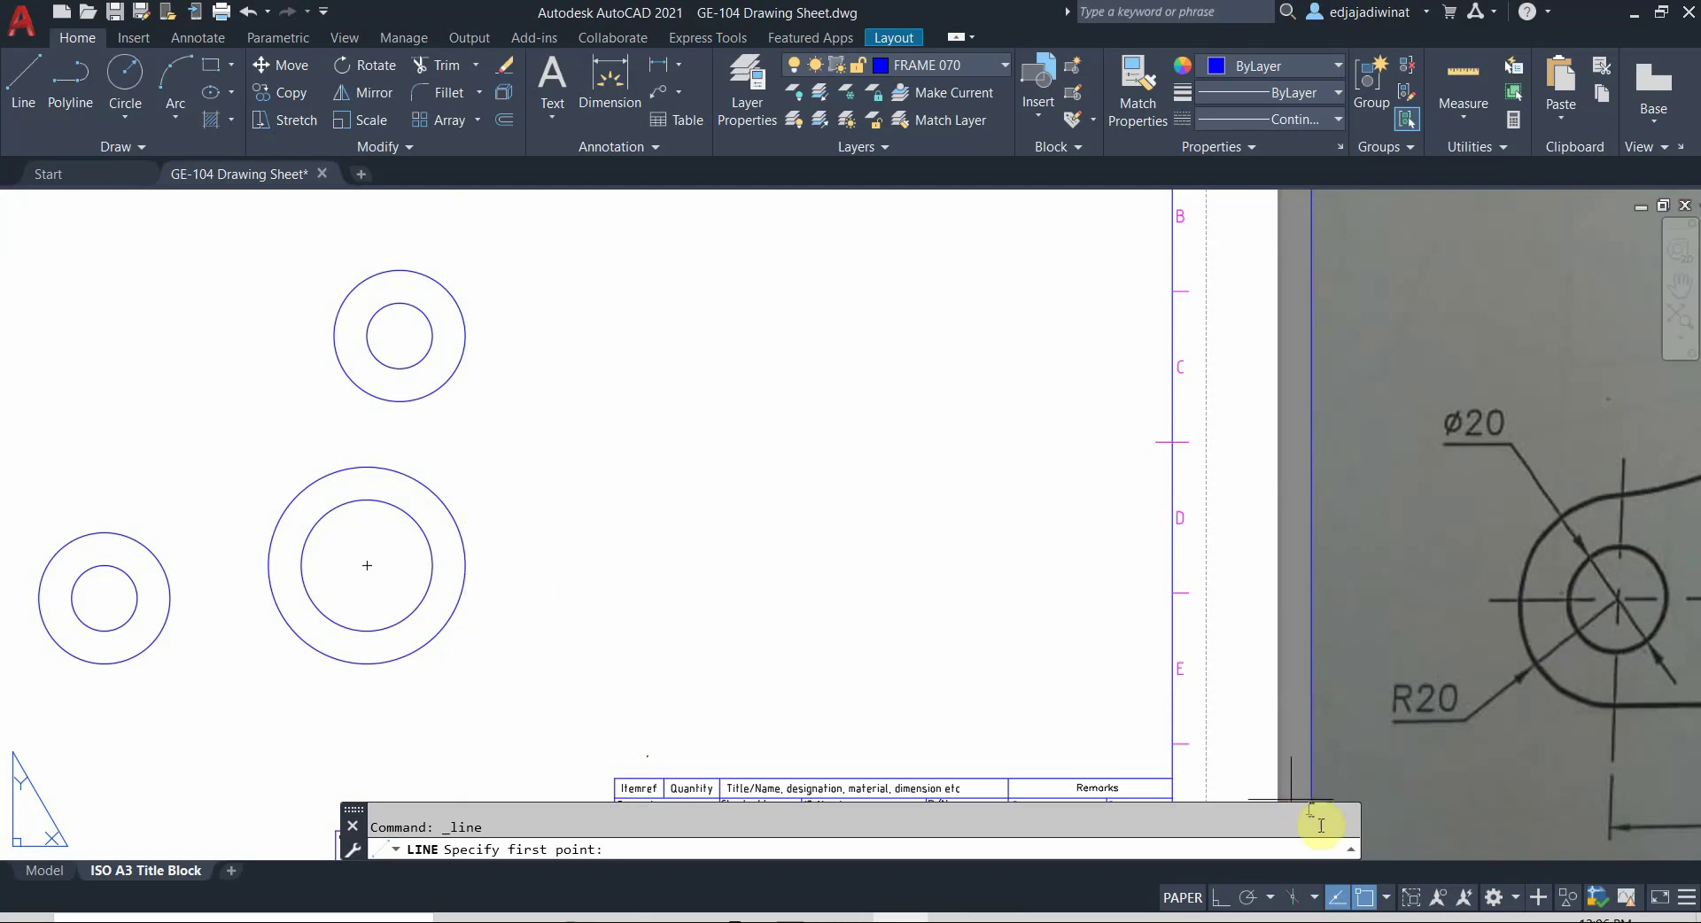
left_click(1388, 901)
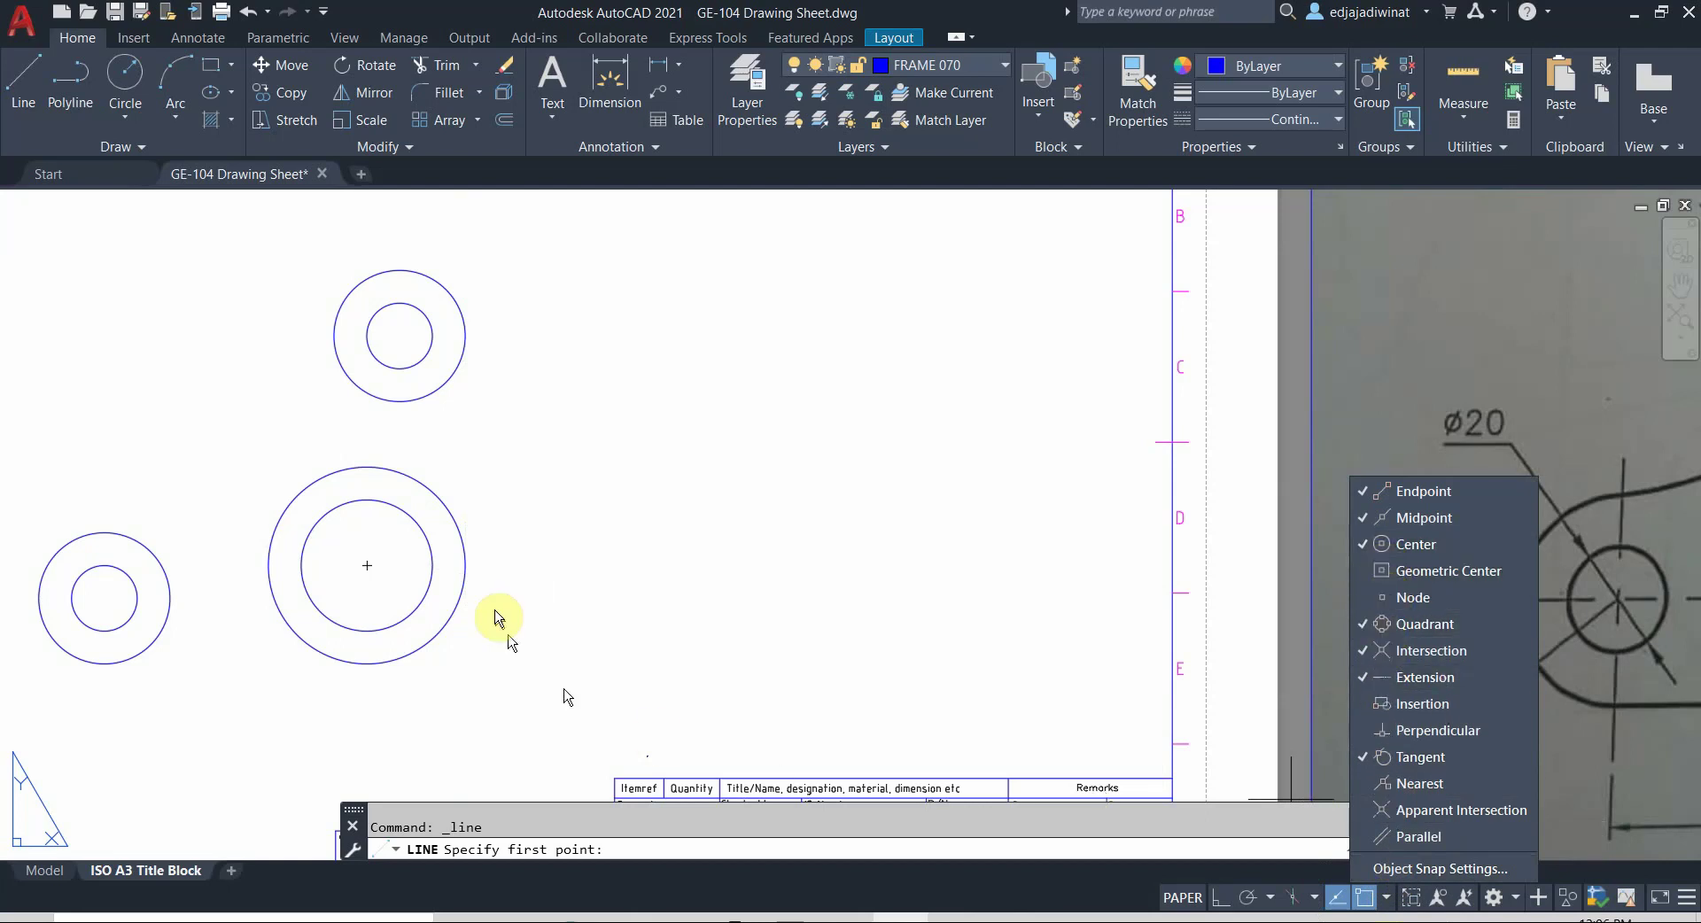
left_click(1385, 897)
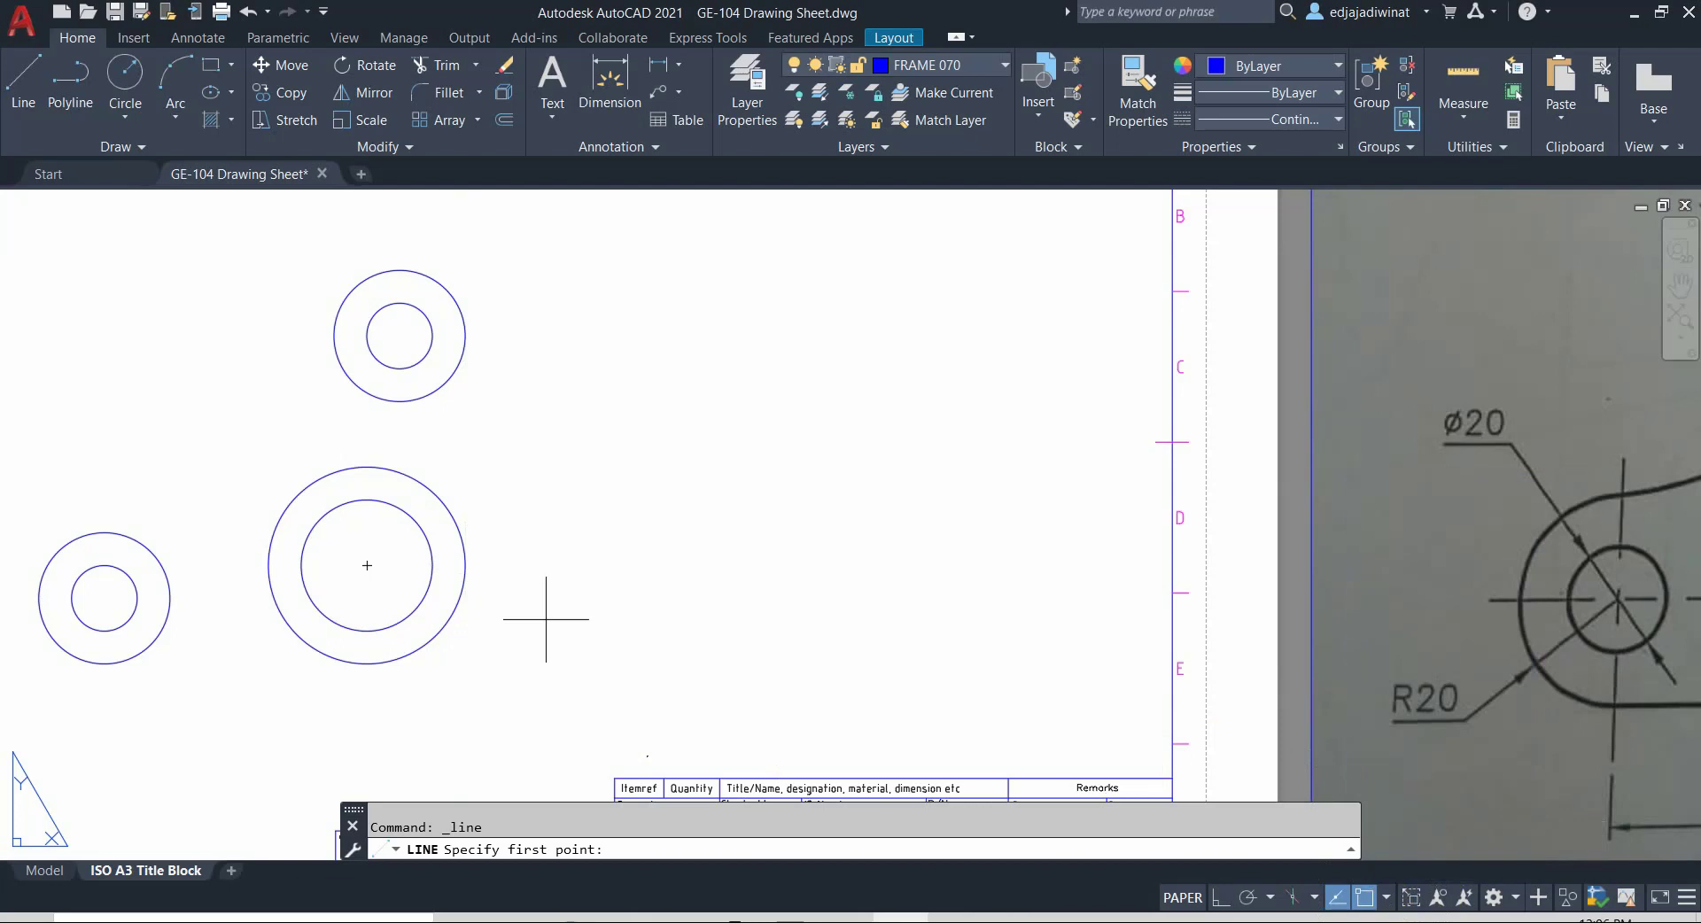
left_click(465, 564)
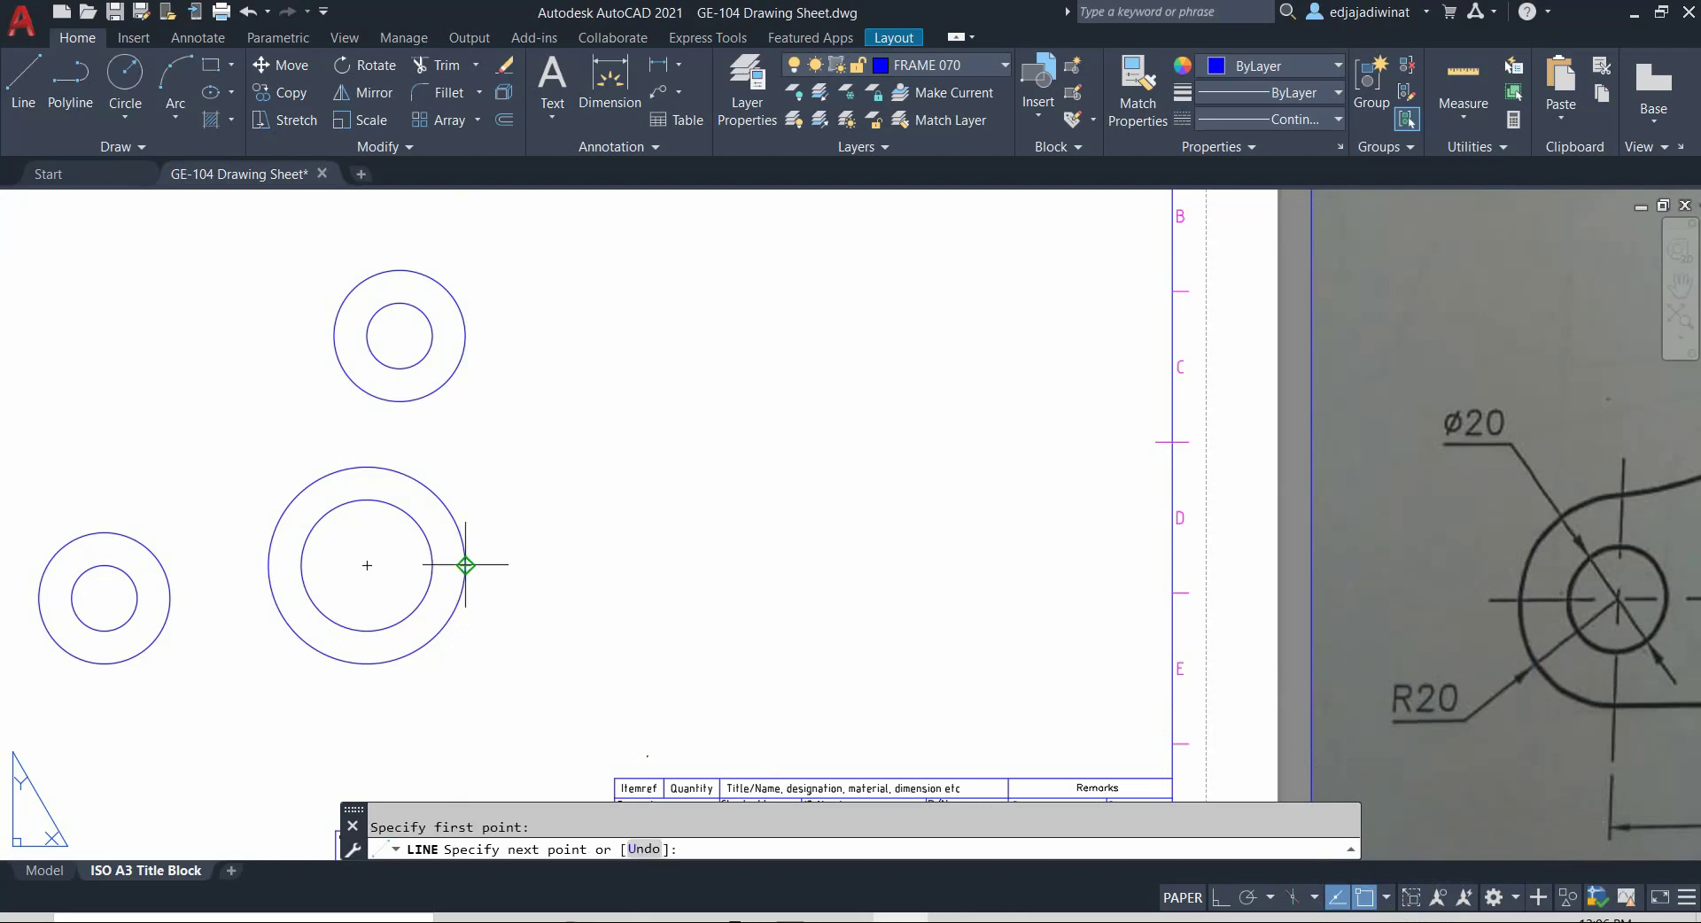
left_click(465, 335)
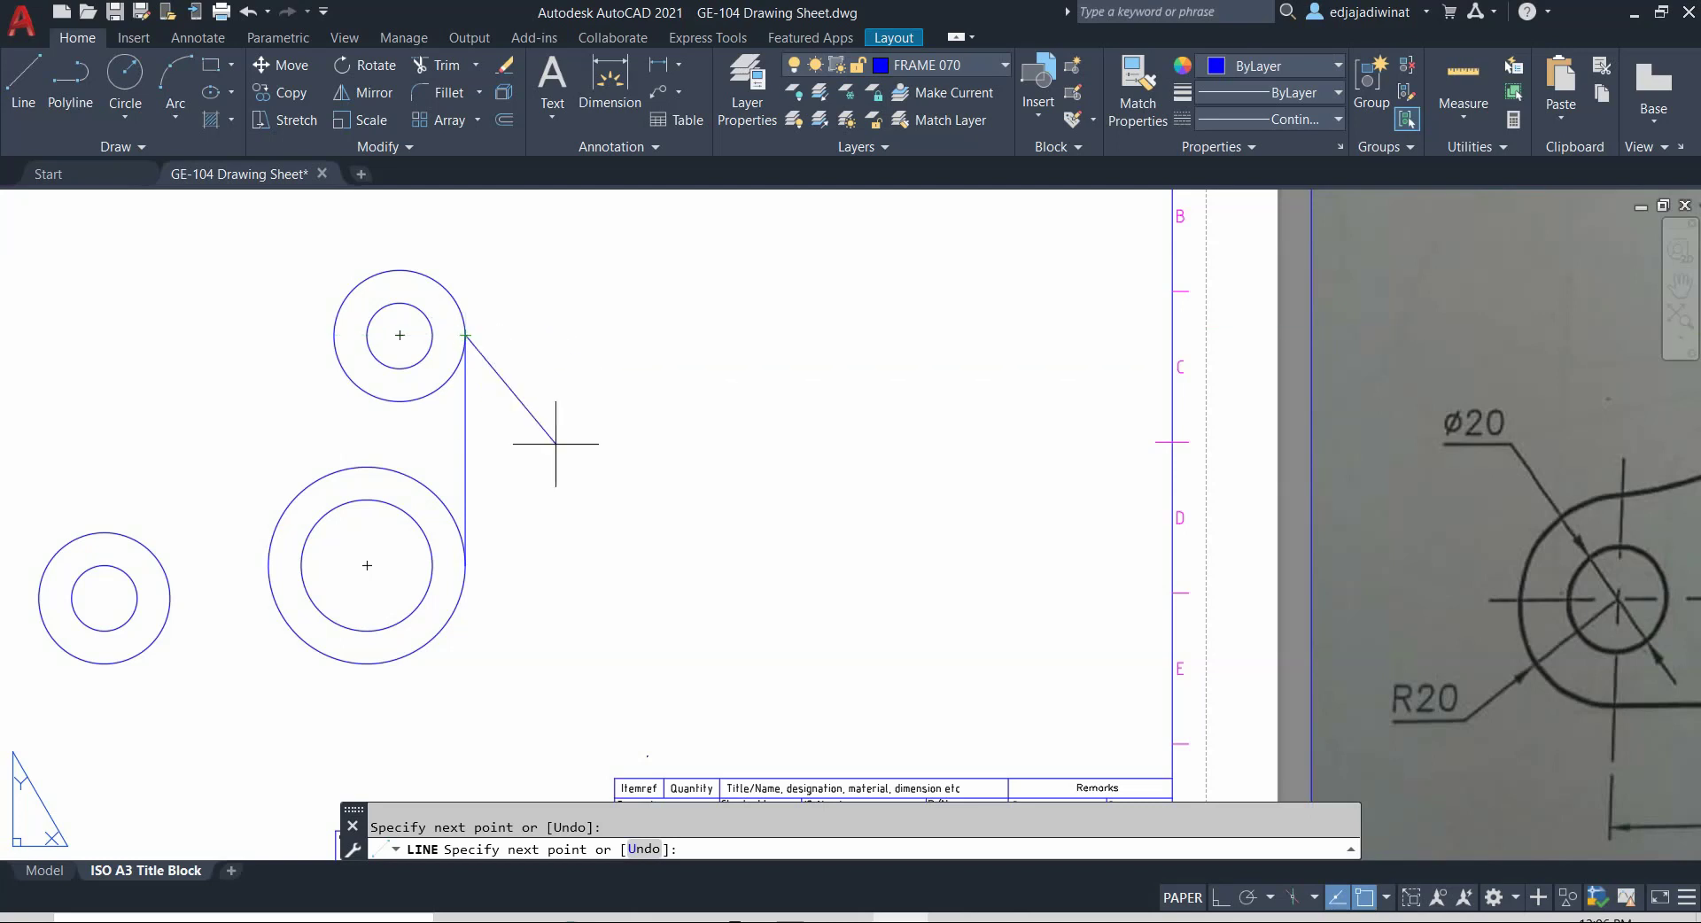
left_click(466, 334)
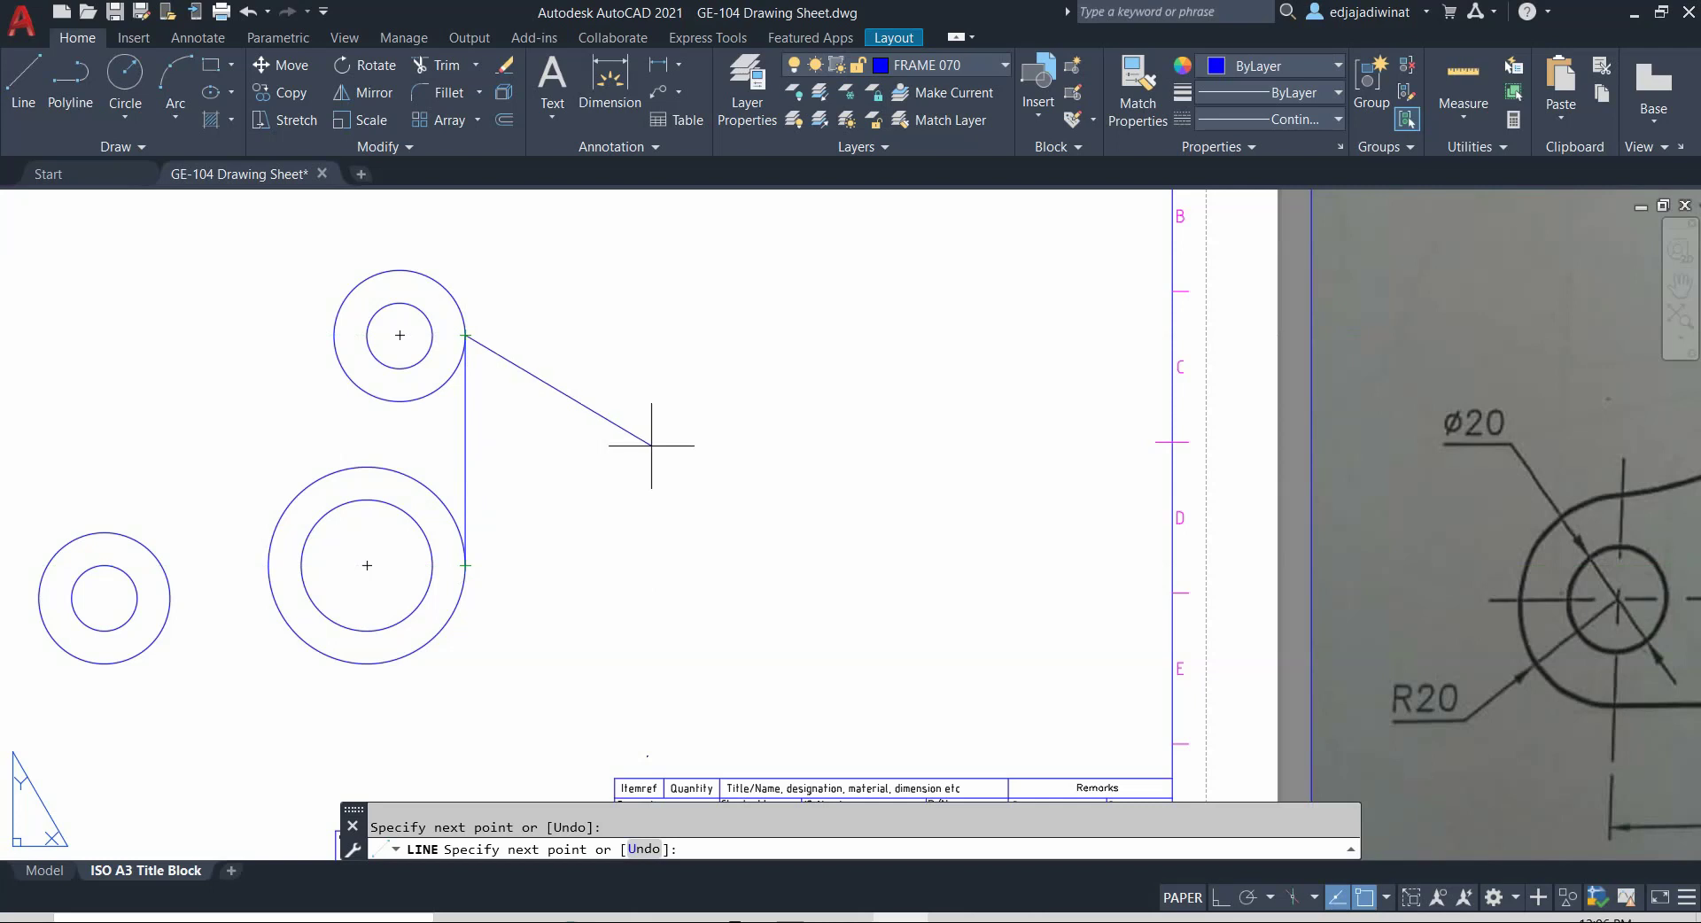
key("Escape")
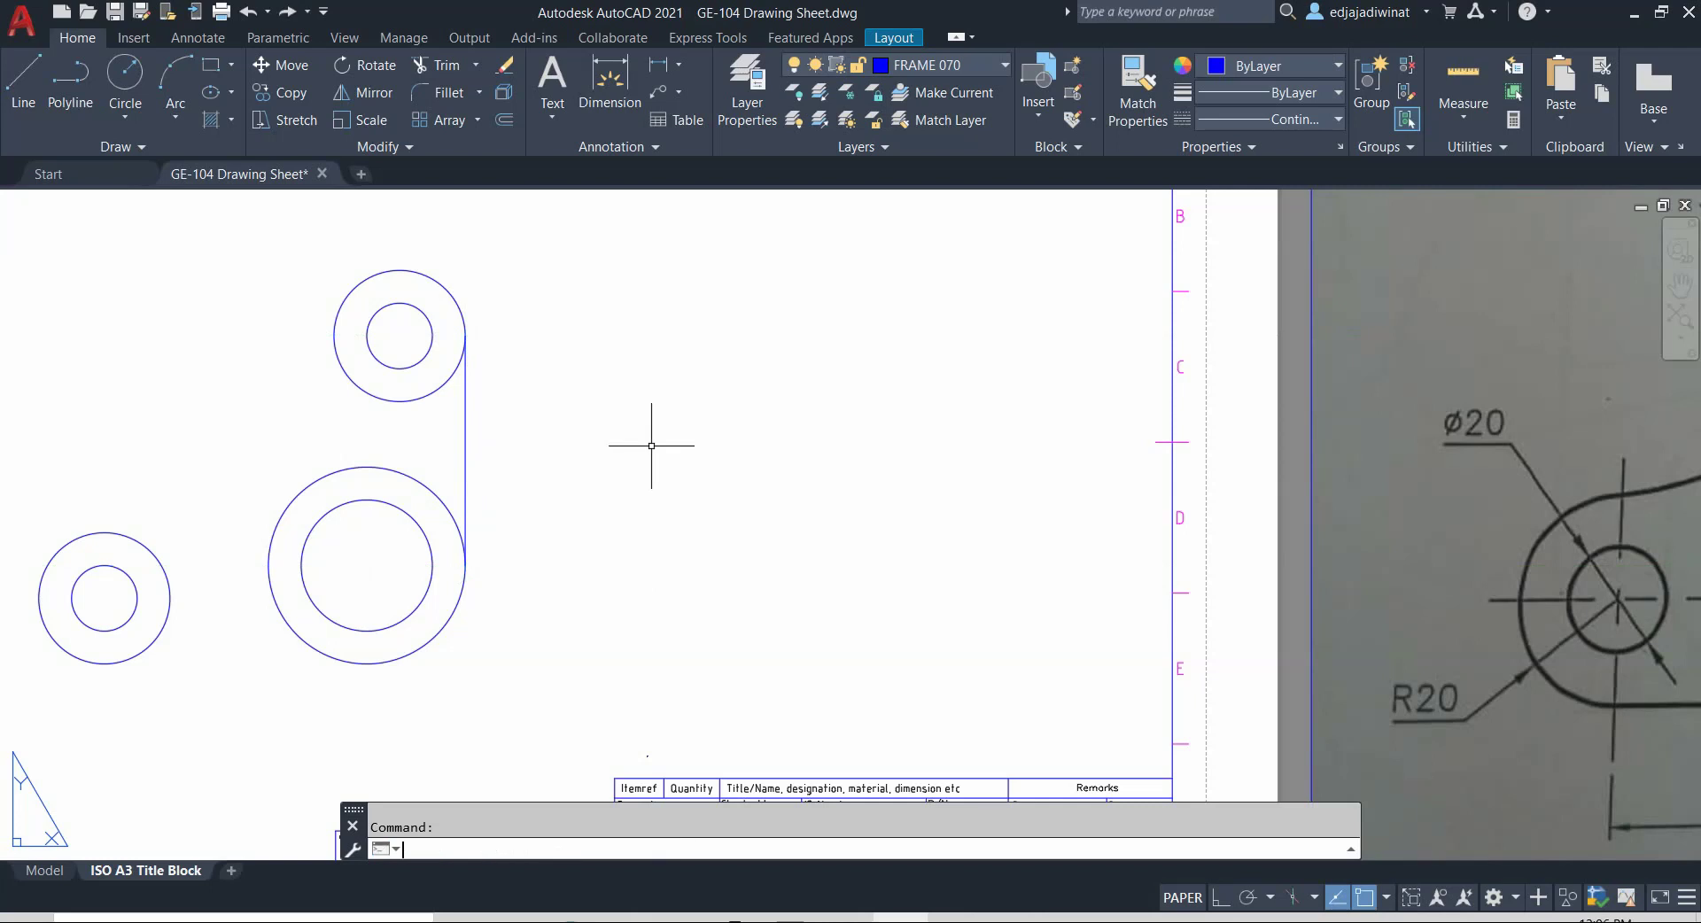
Step: Delete the vertical line joining the large and upper outer circles
left_click(464, 421)
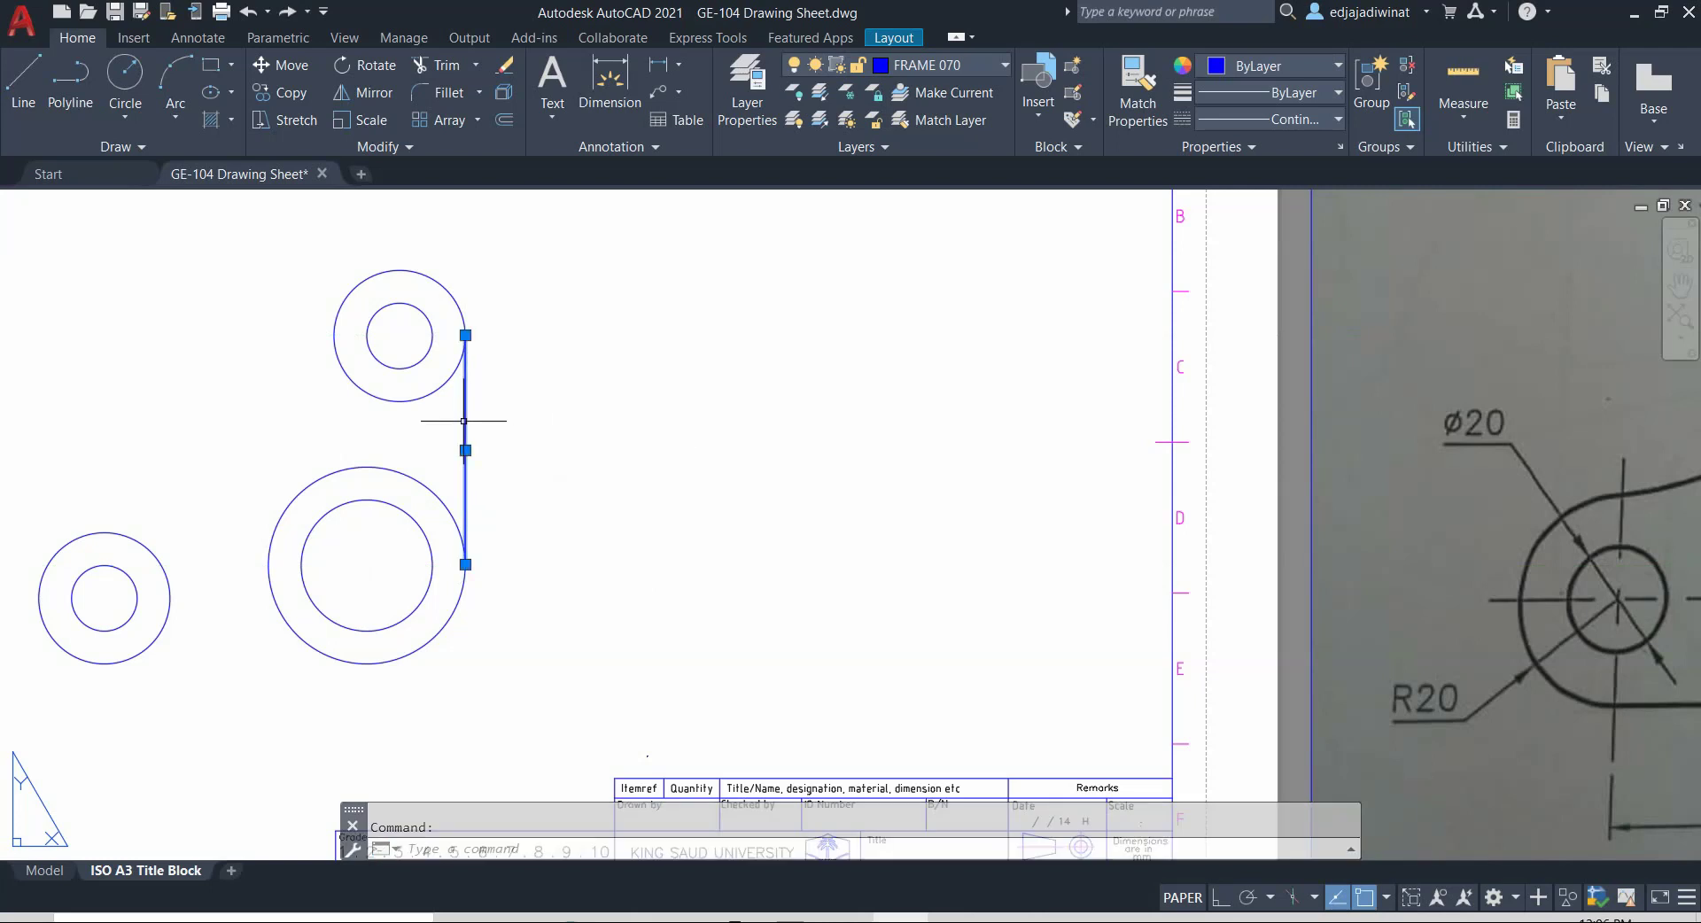
key("Delete")
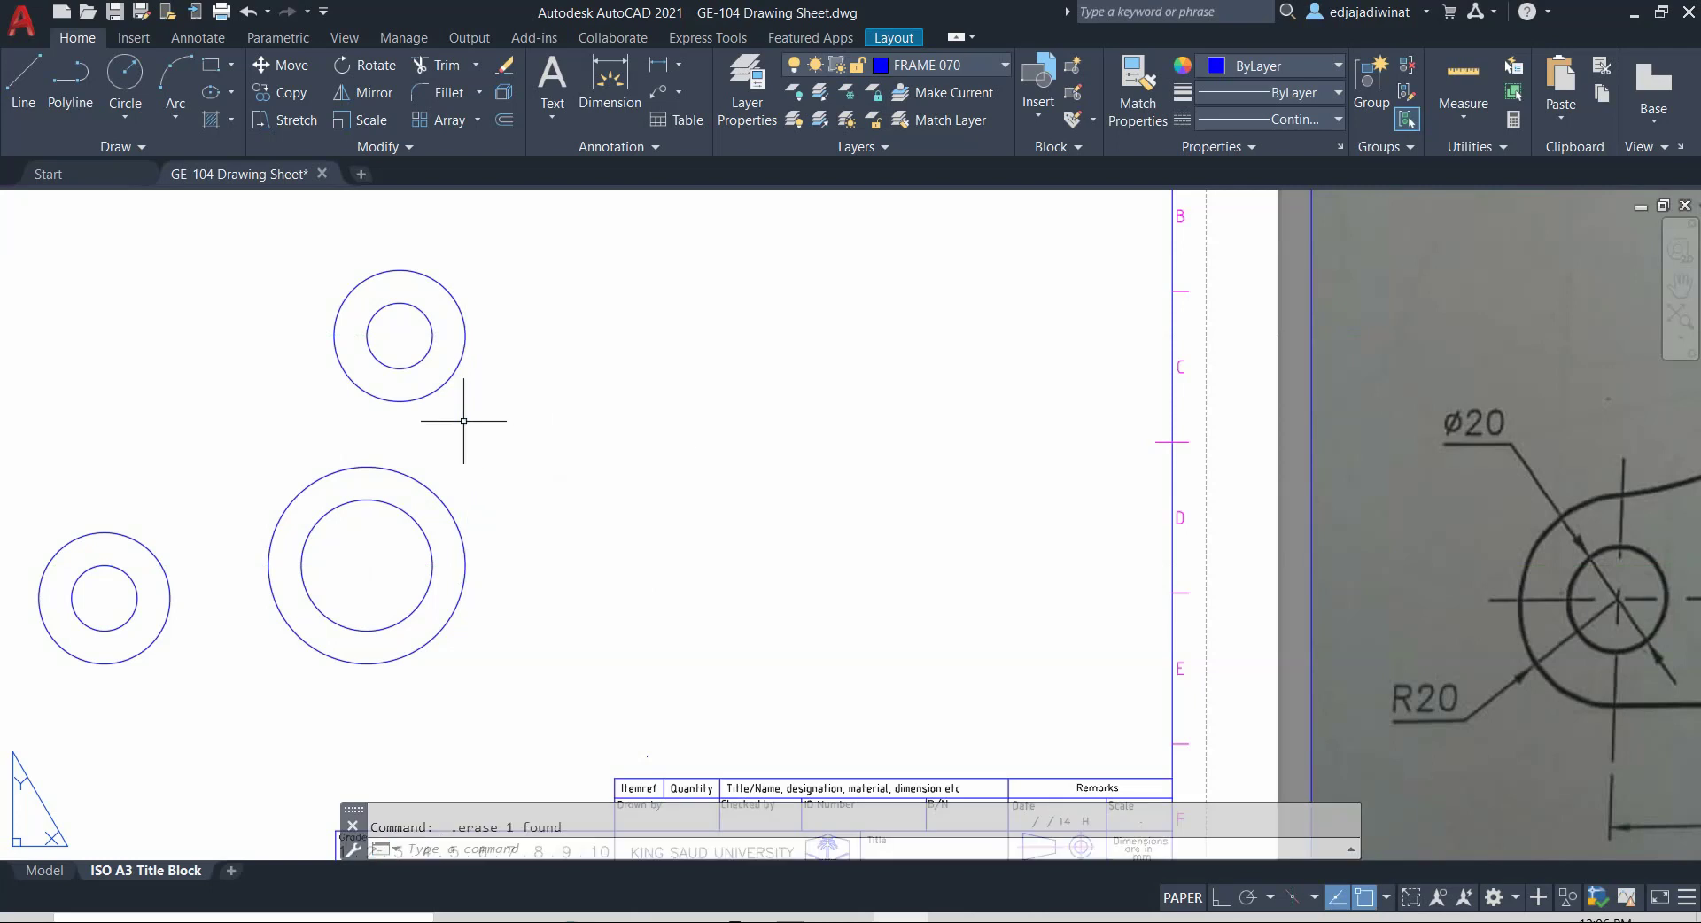
Step: Turn off the Quadrant and Center object snaps, keeping Tangent on for the line's points
left_click(1393, 890)
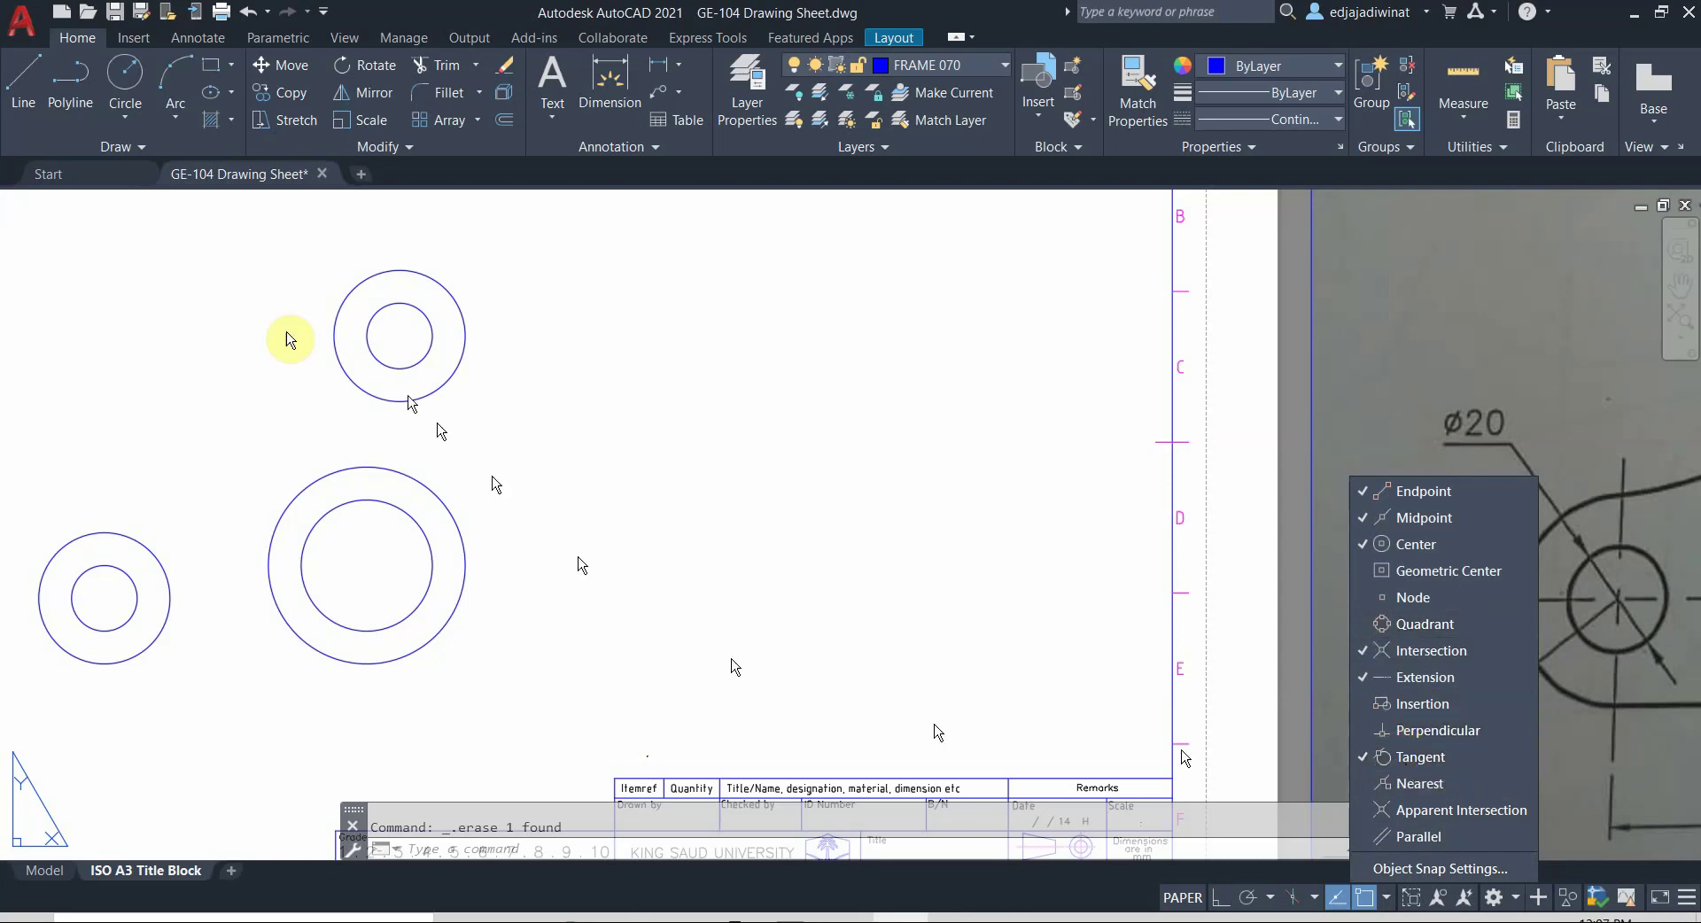
left_click(18, 87)
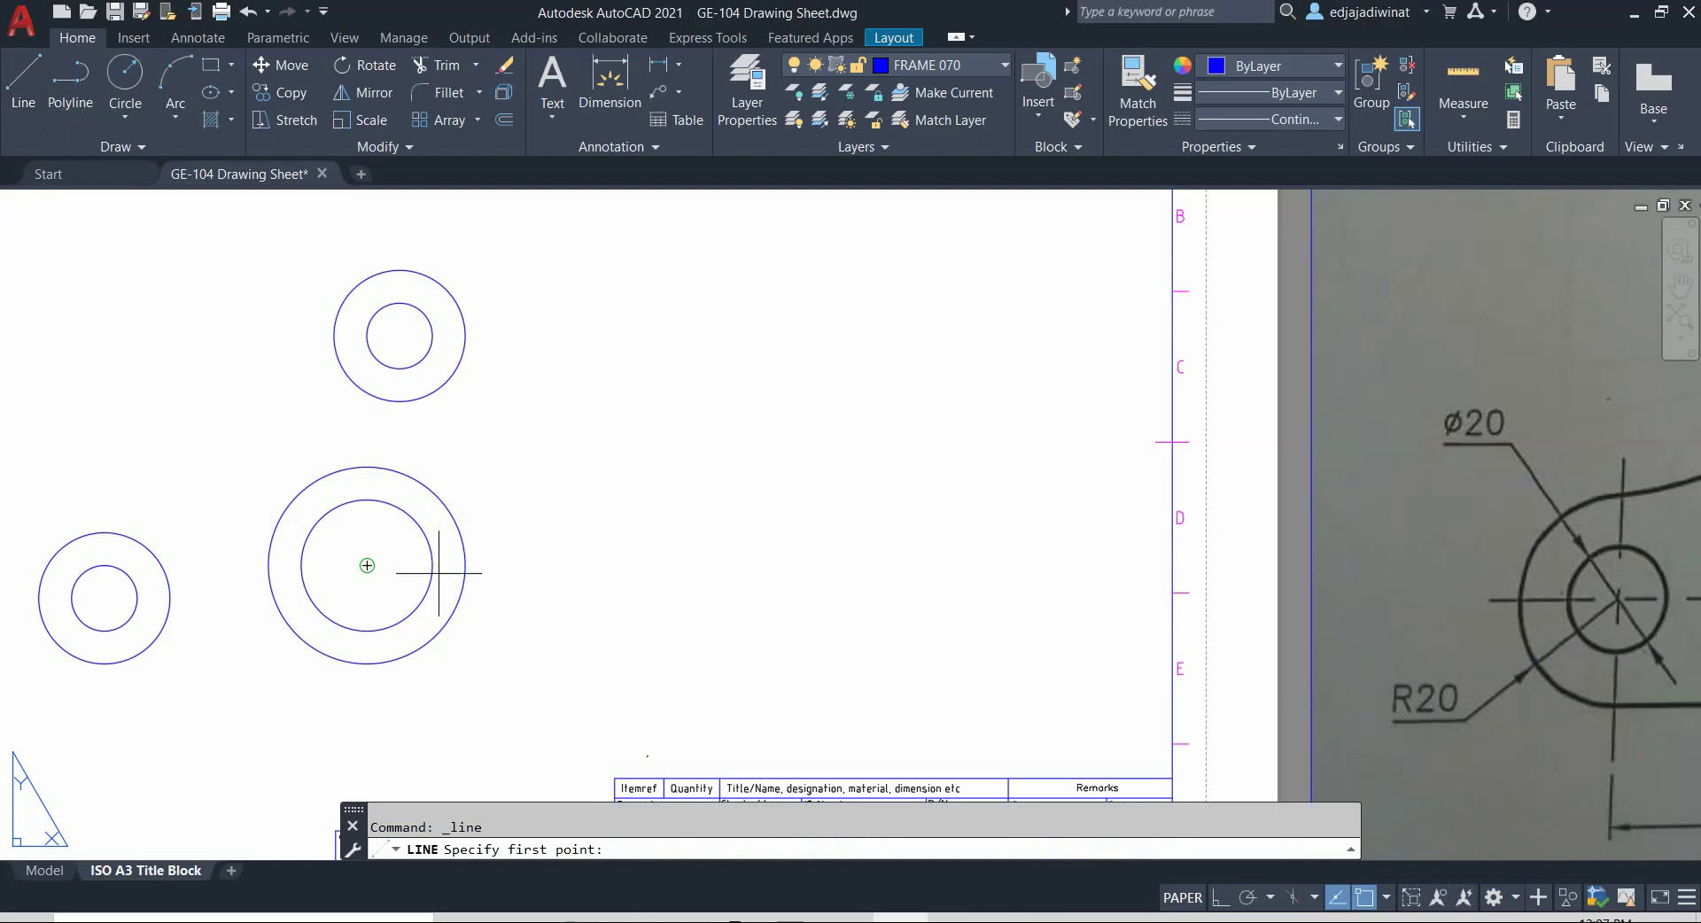
scroll(455, 577, "down", 5)
scroll(477, 499, "up", 10)
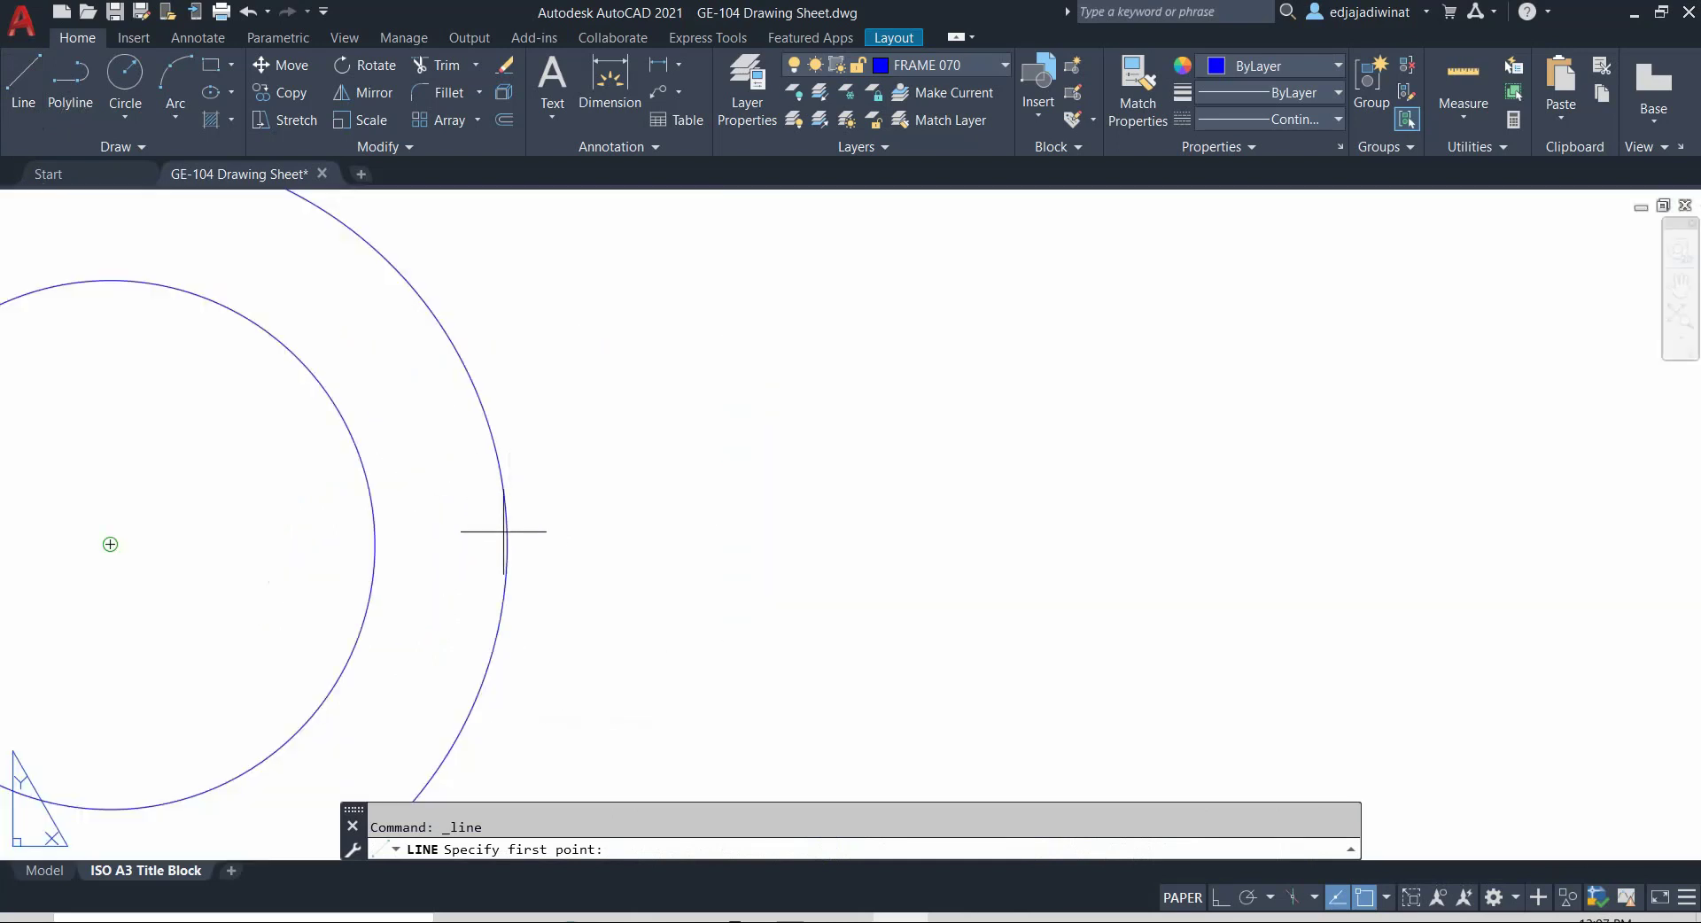
scroll(492, 532, "down", 6)
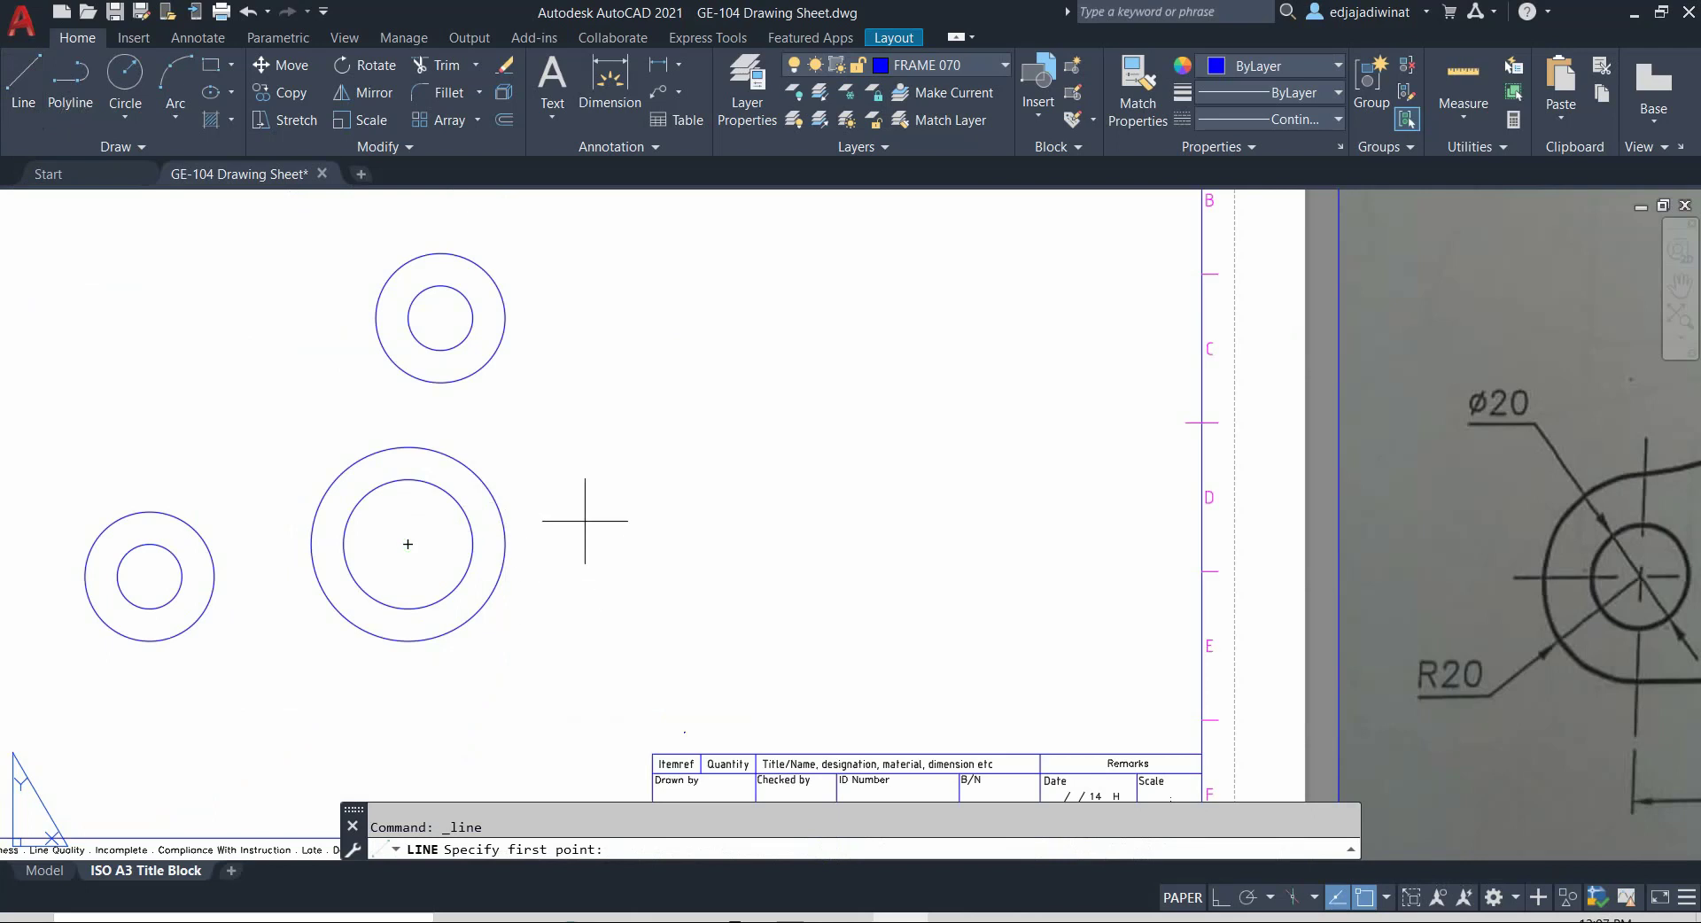
left_click(1387, 898)
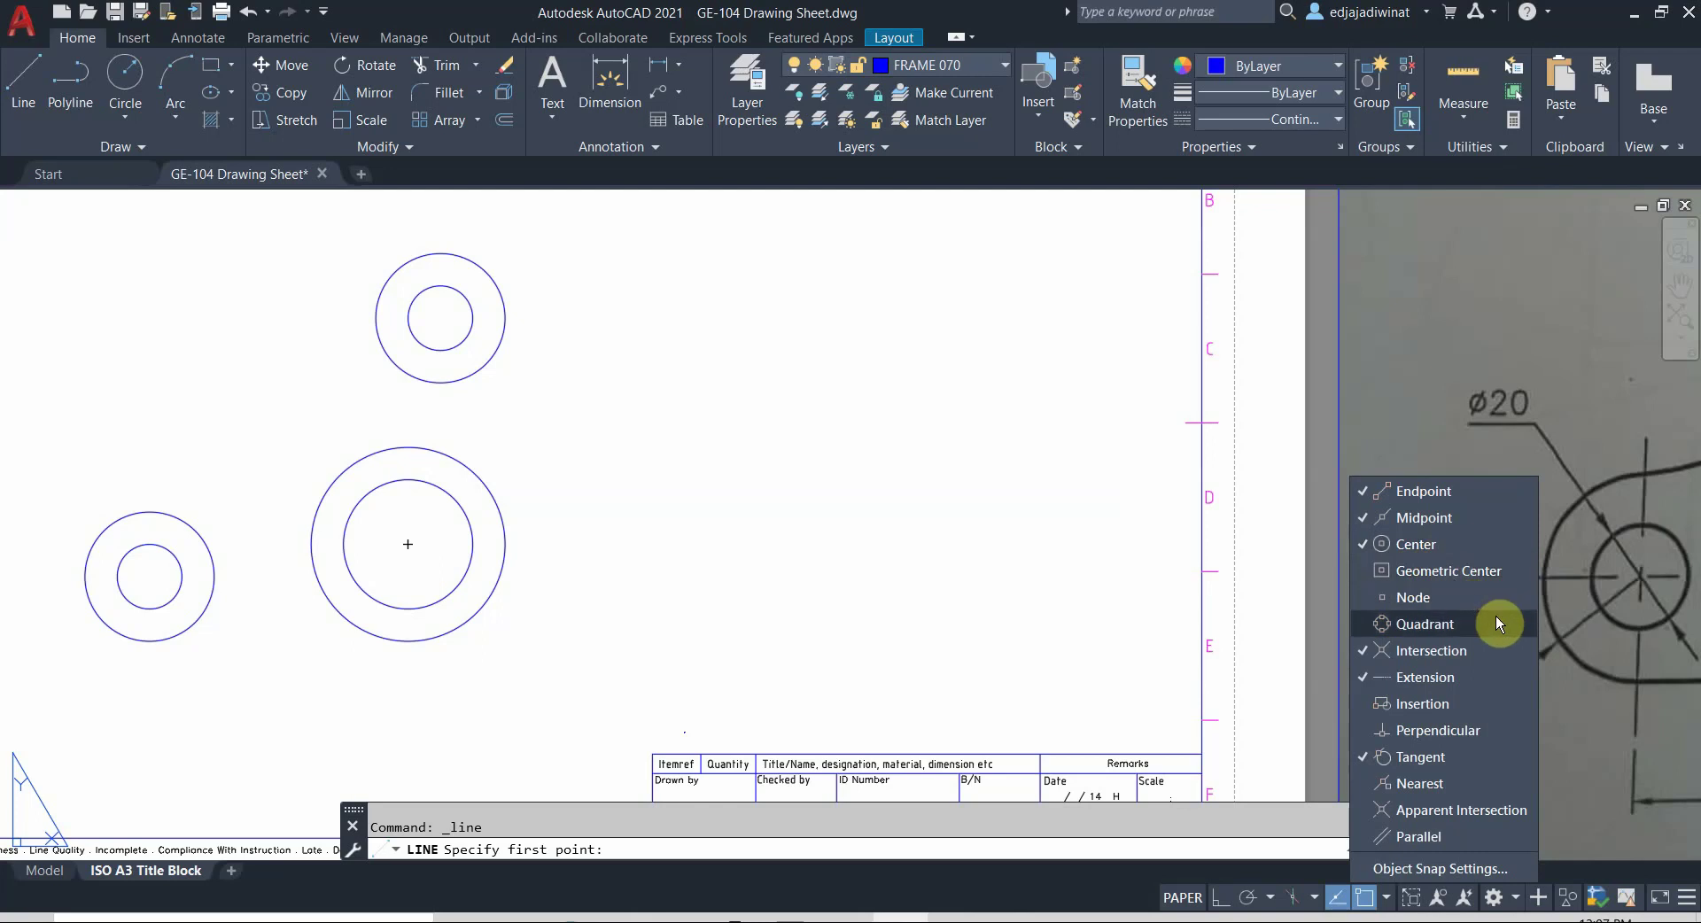
left_click(1387, 544)
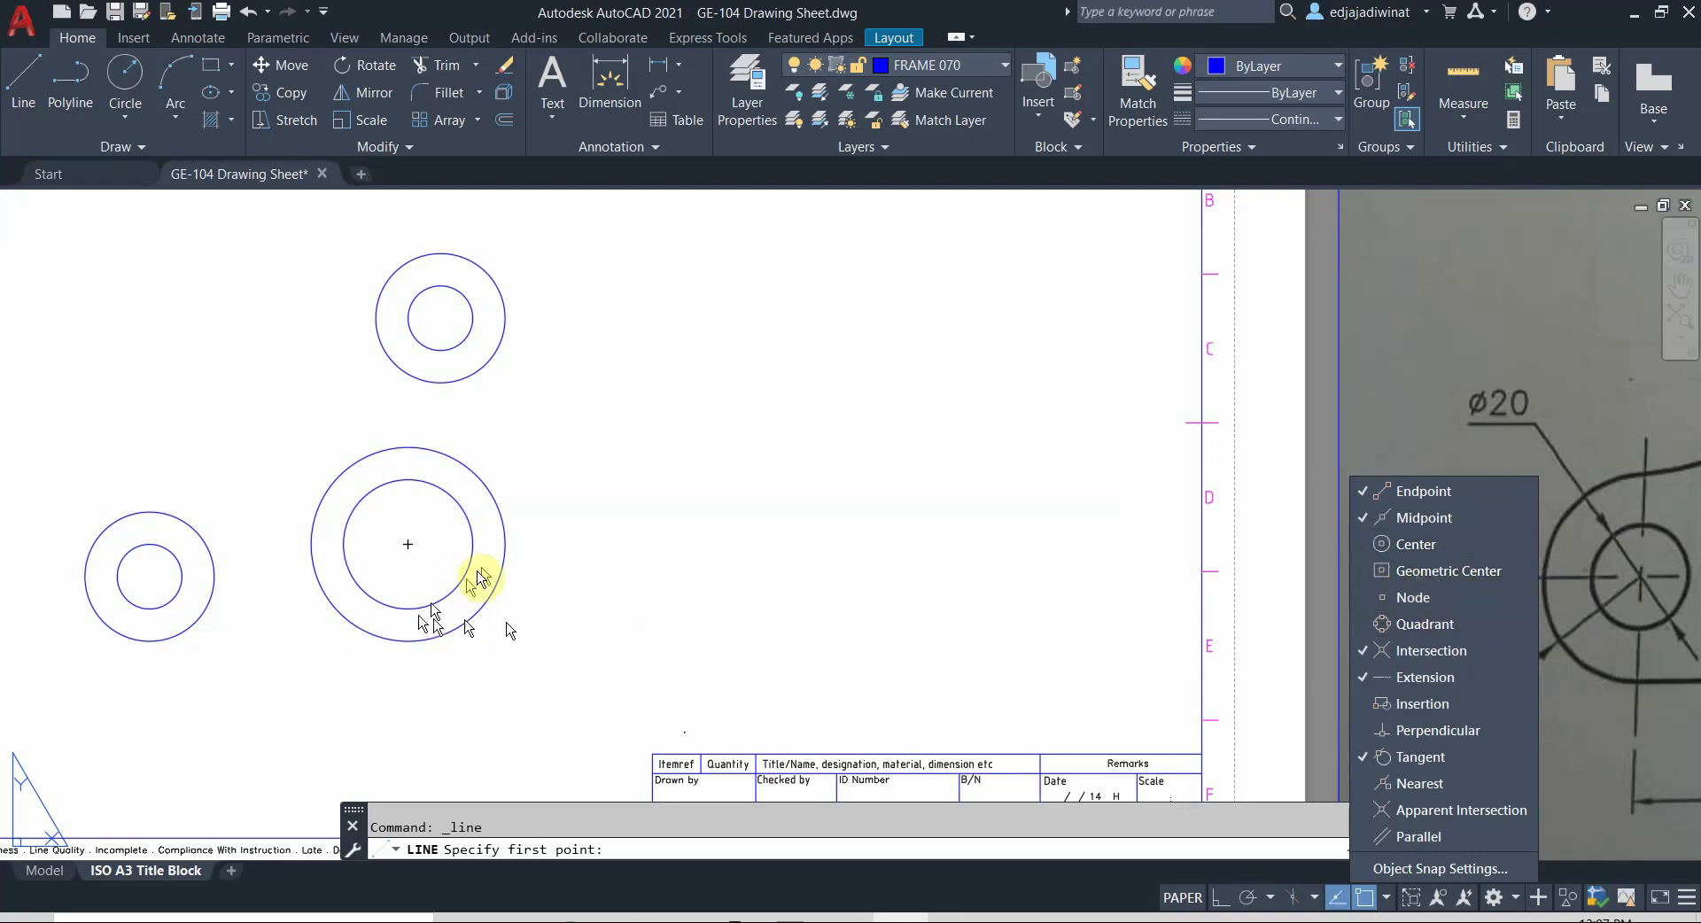
left_click(1388, 899)
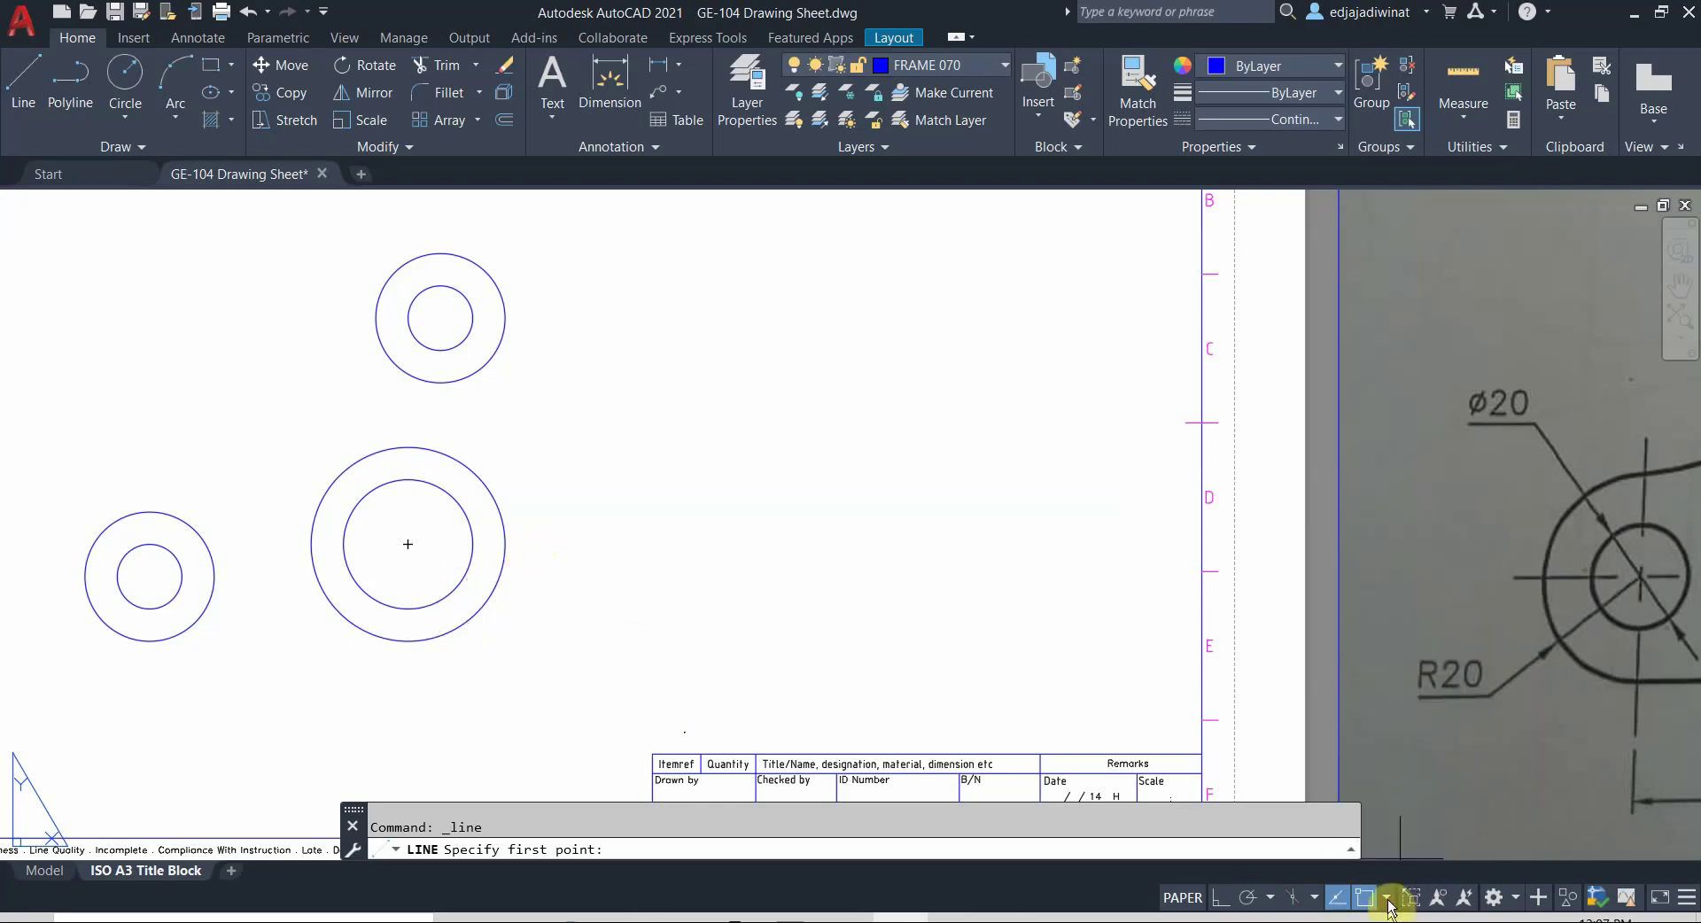
Step: Draw a line tangent to the right sides of the large outer circle and the upper outer circle
left_click(501, 527)
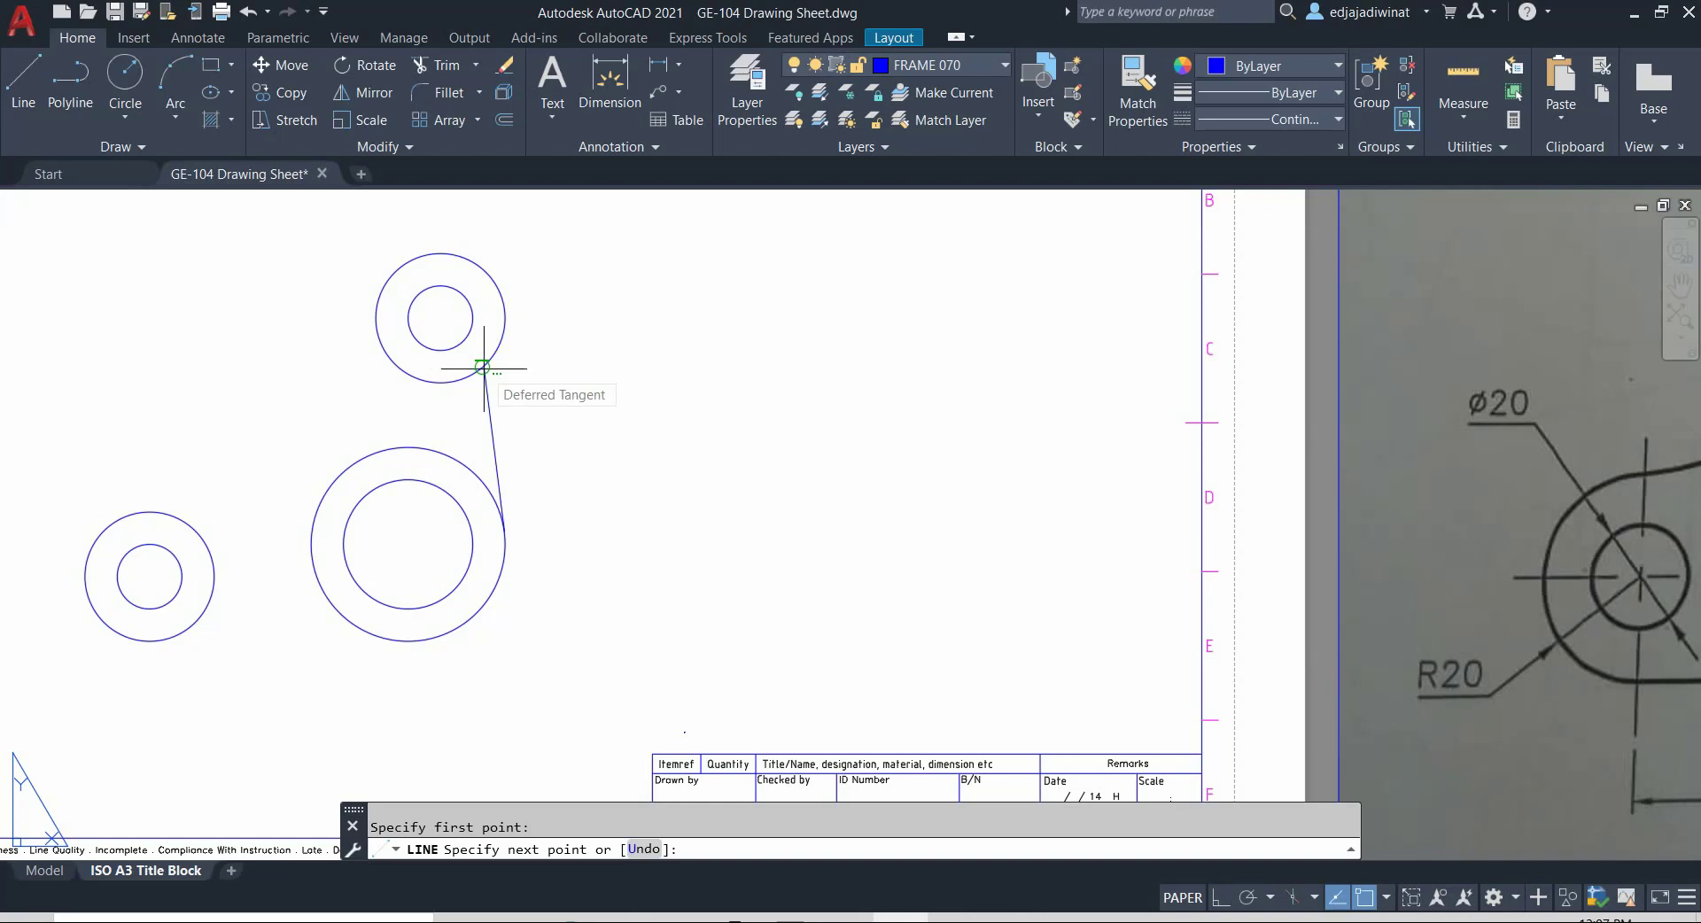
left_click(499, 328)
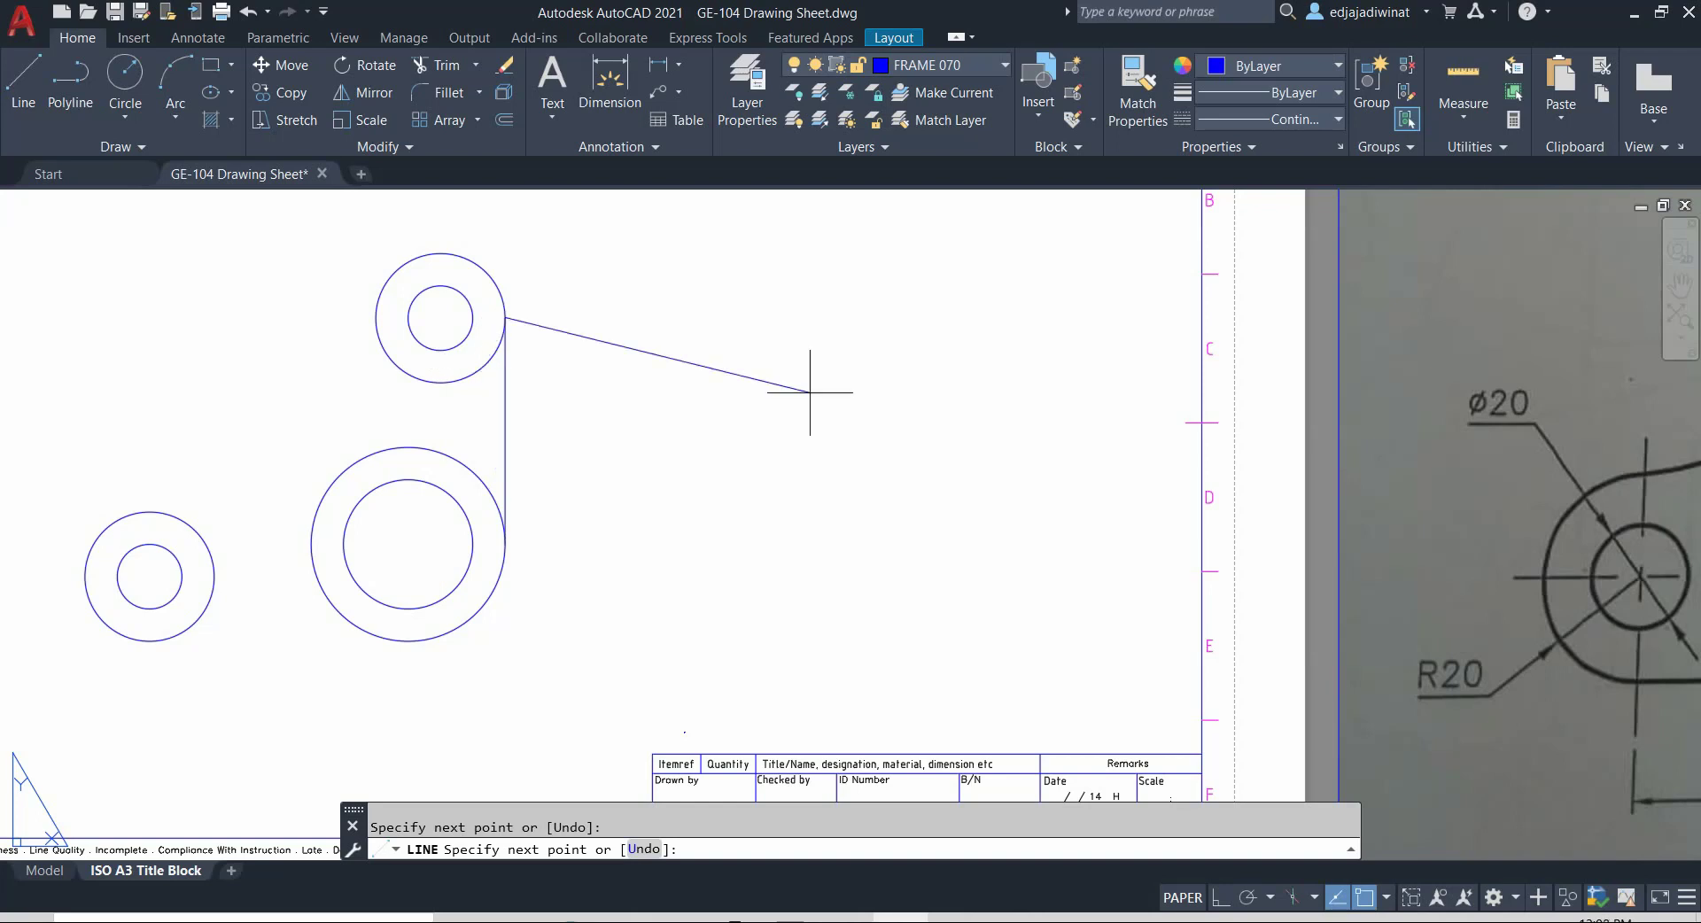
key("Escape")
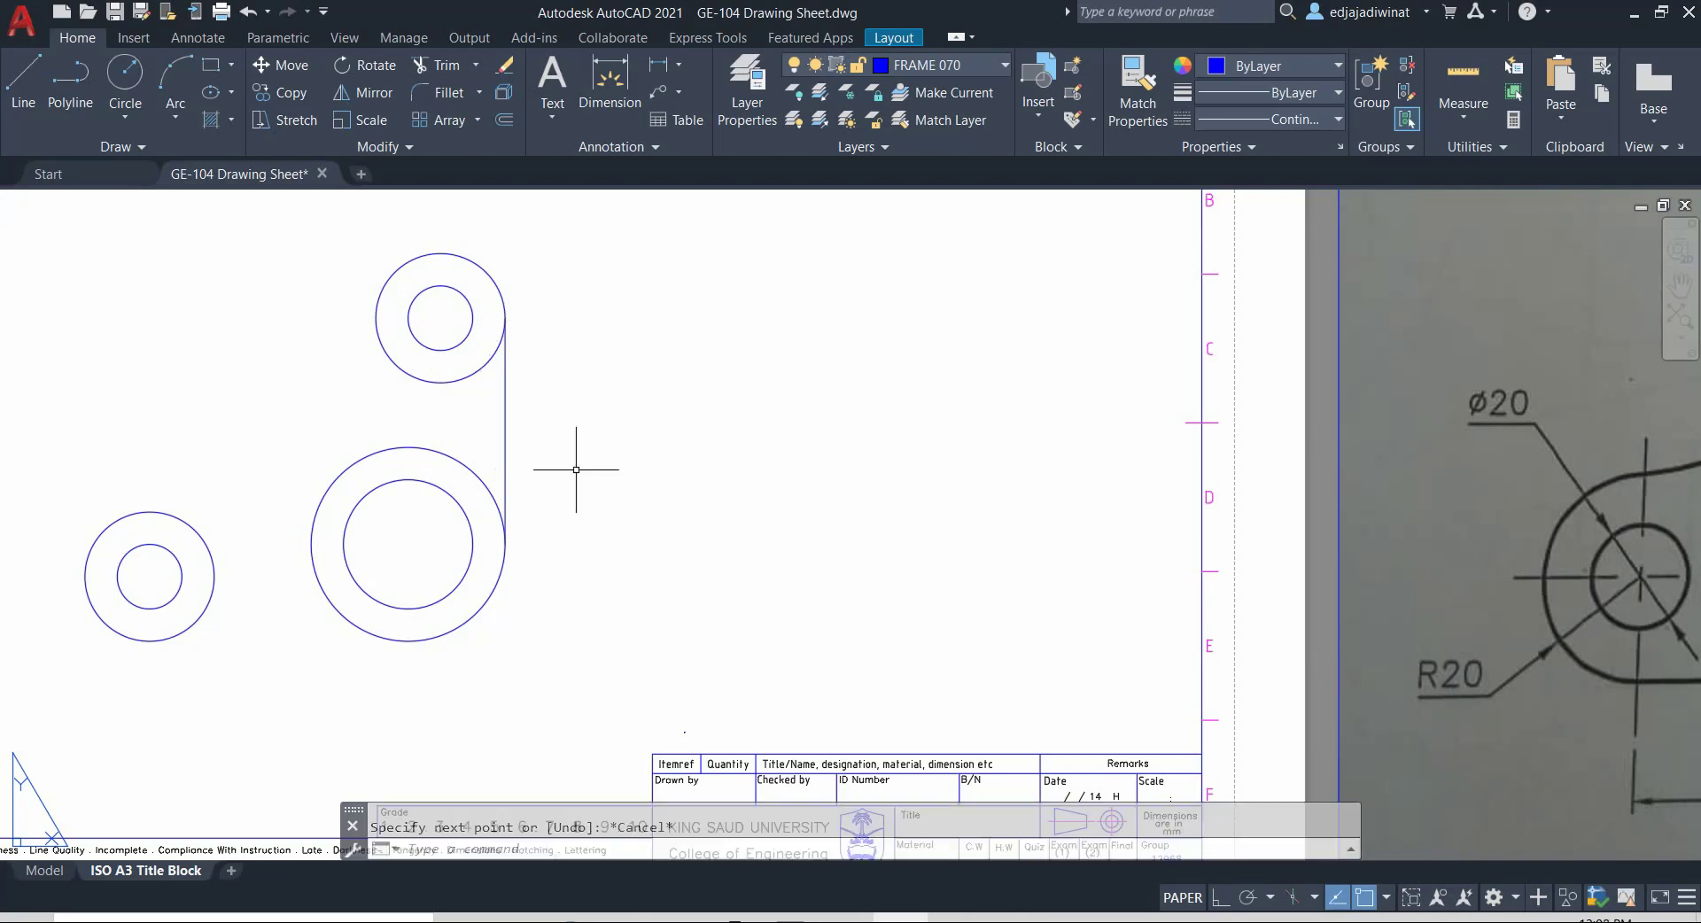
Step: Draw a line tangent to the undersides of the small left outer circle and the large outer circle
left_click(76, 55)
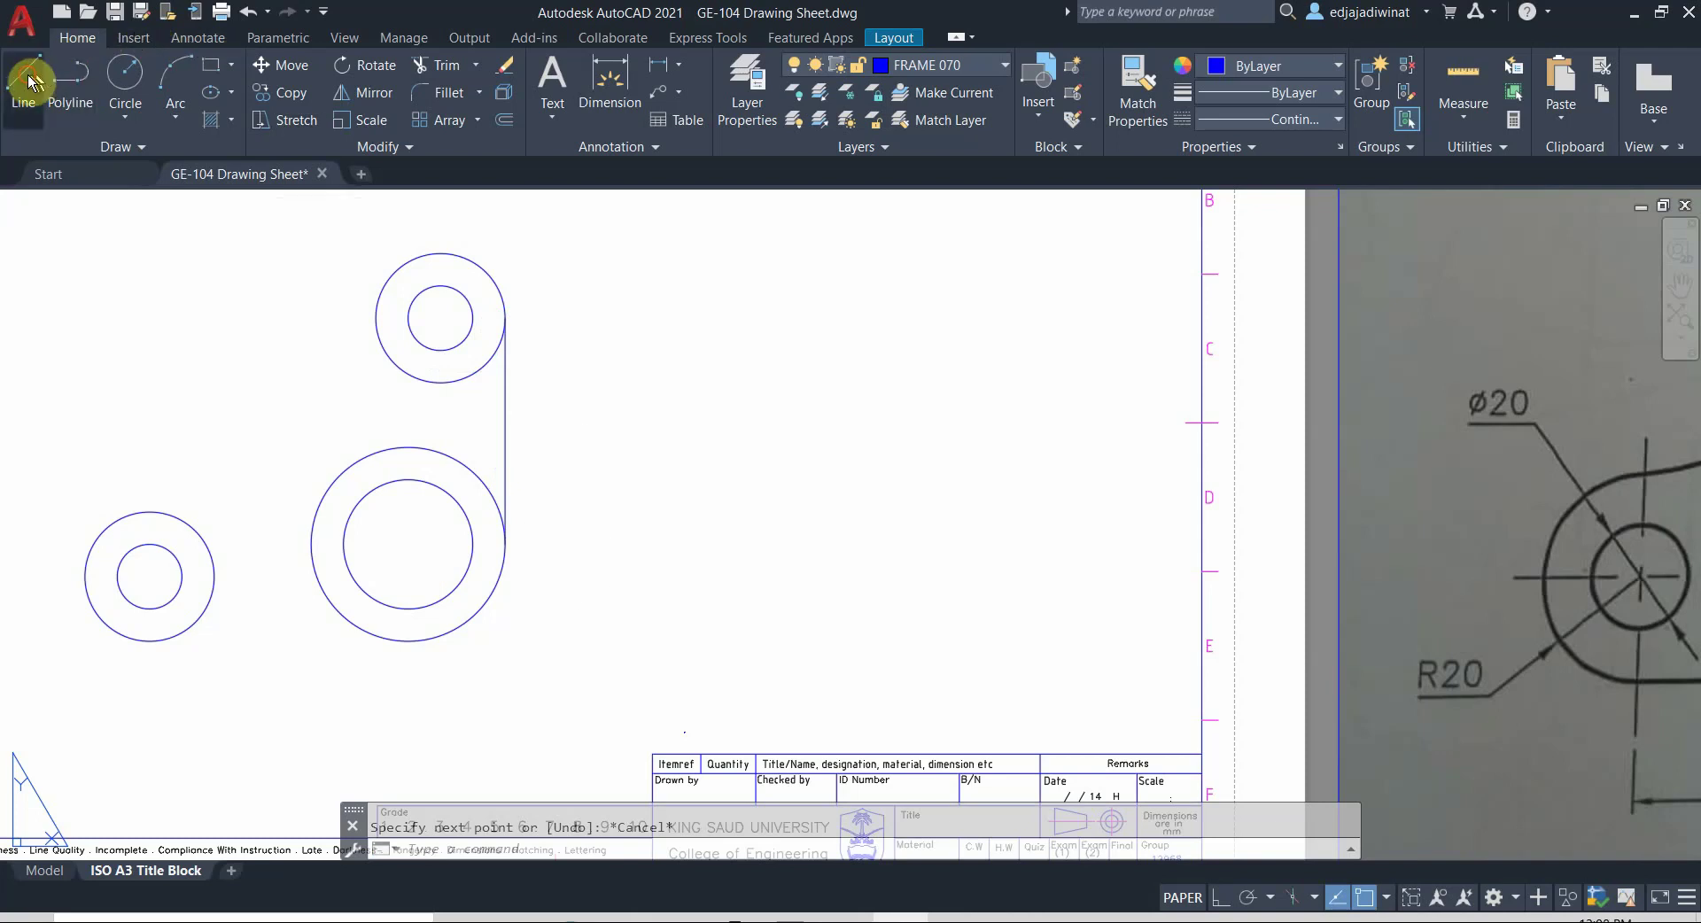
left_click(23, 75)
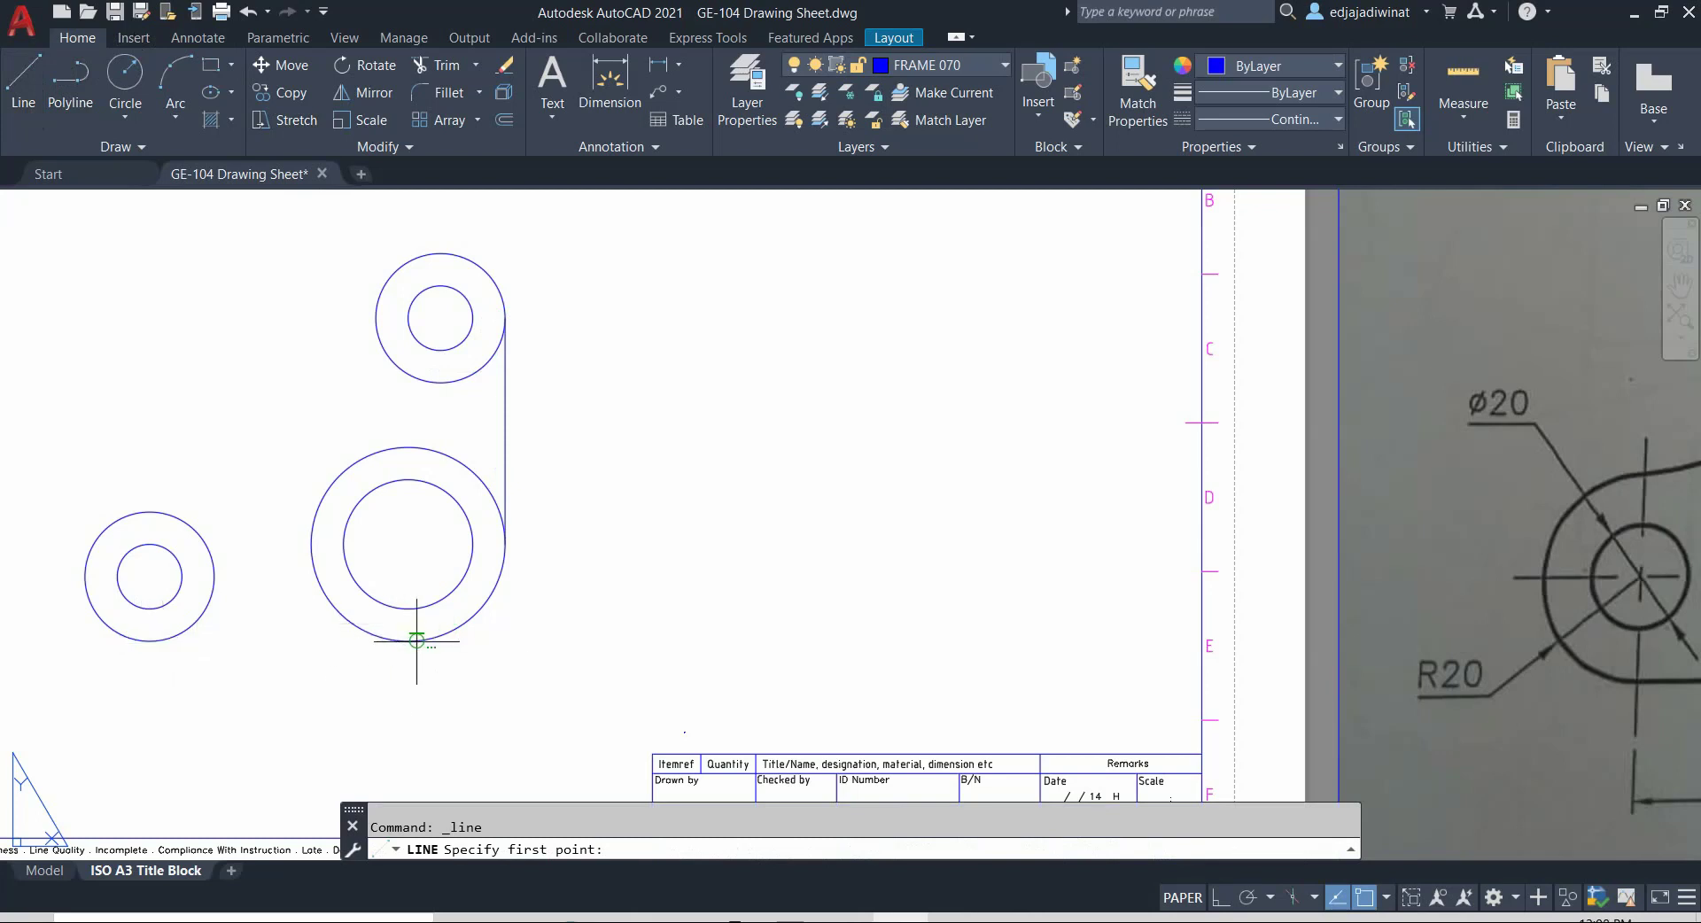
left_click(162, 641)
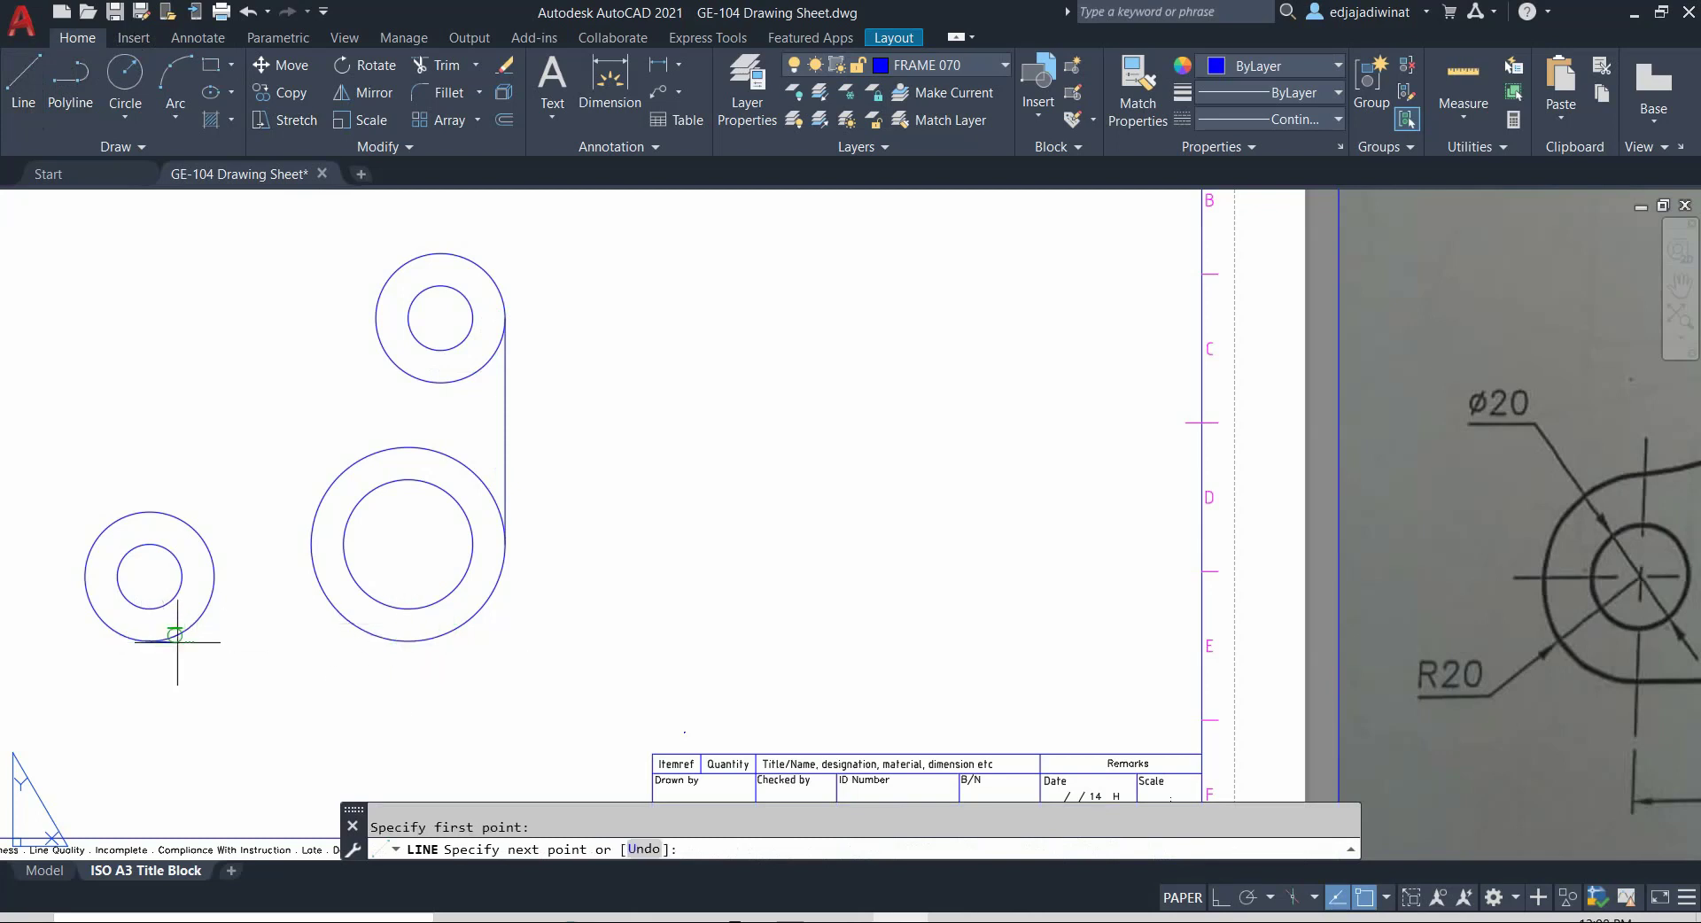
left_click(406, 642)
key("Escape")
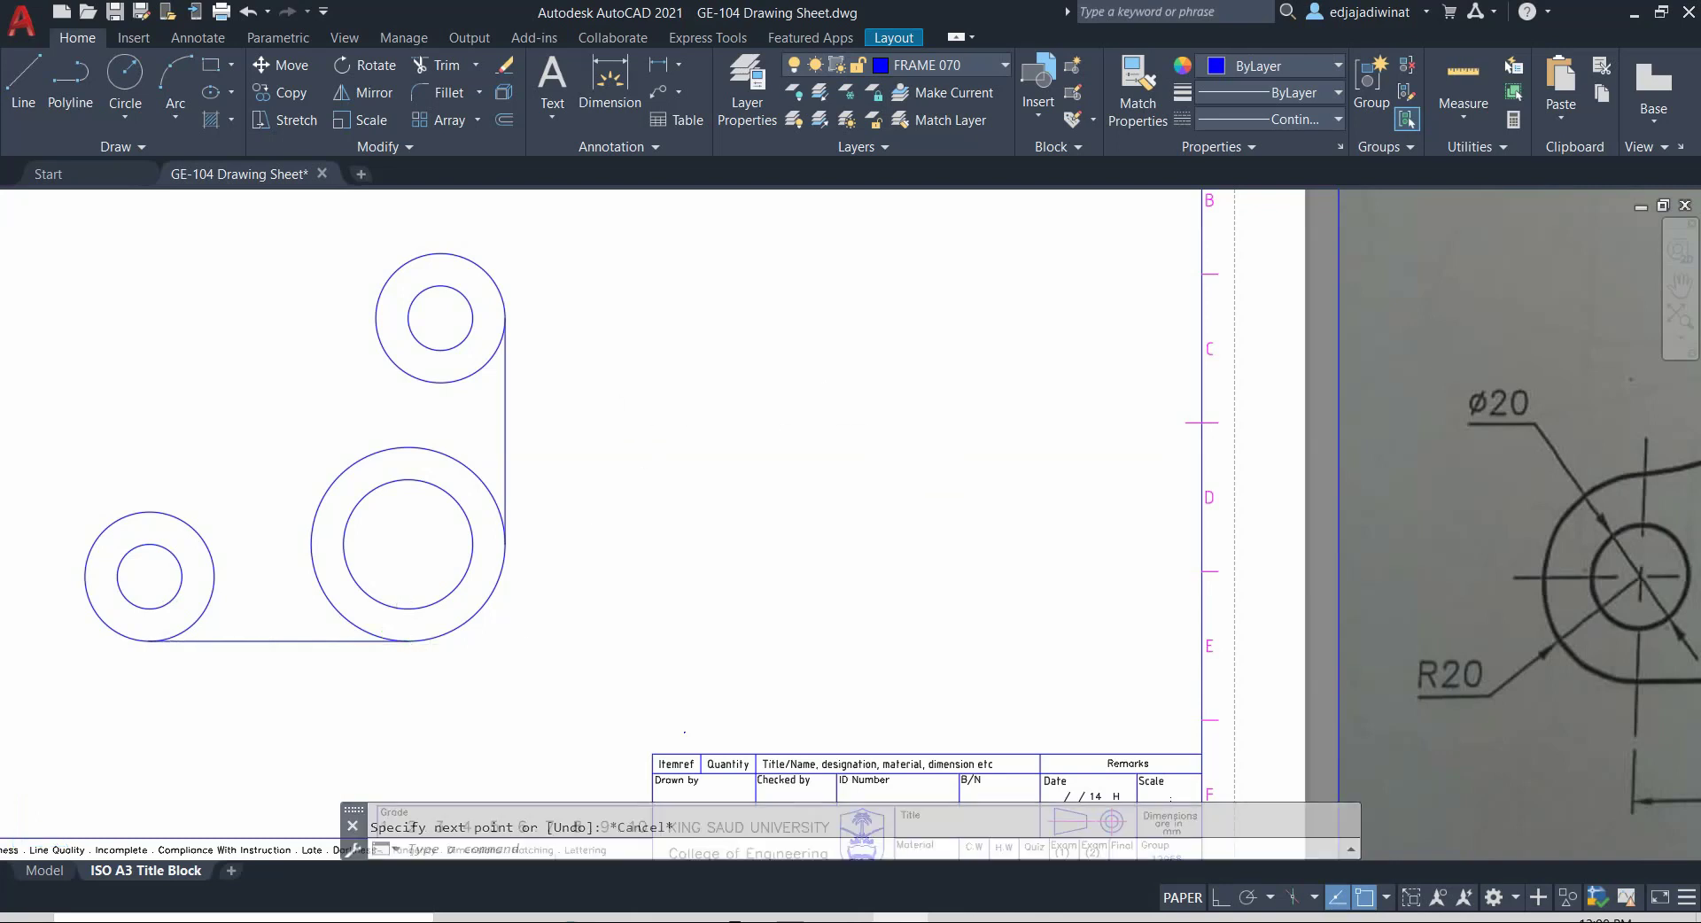
Step: Examine the R80 arc between the two R20 ends in the reference picture and compare it with the drawn outline
scroll(921, 485, "down", 2)
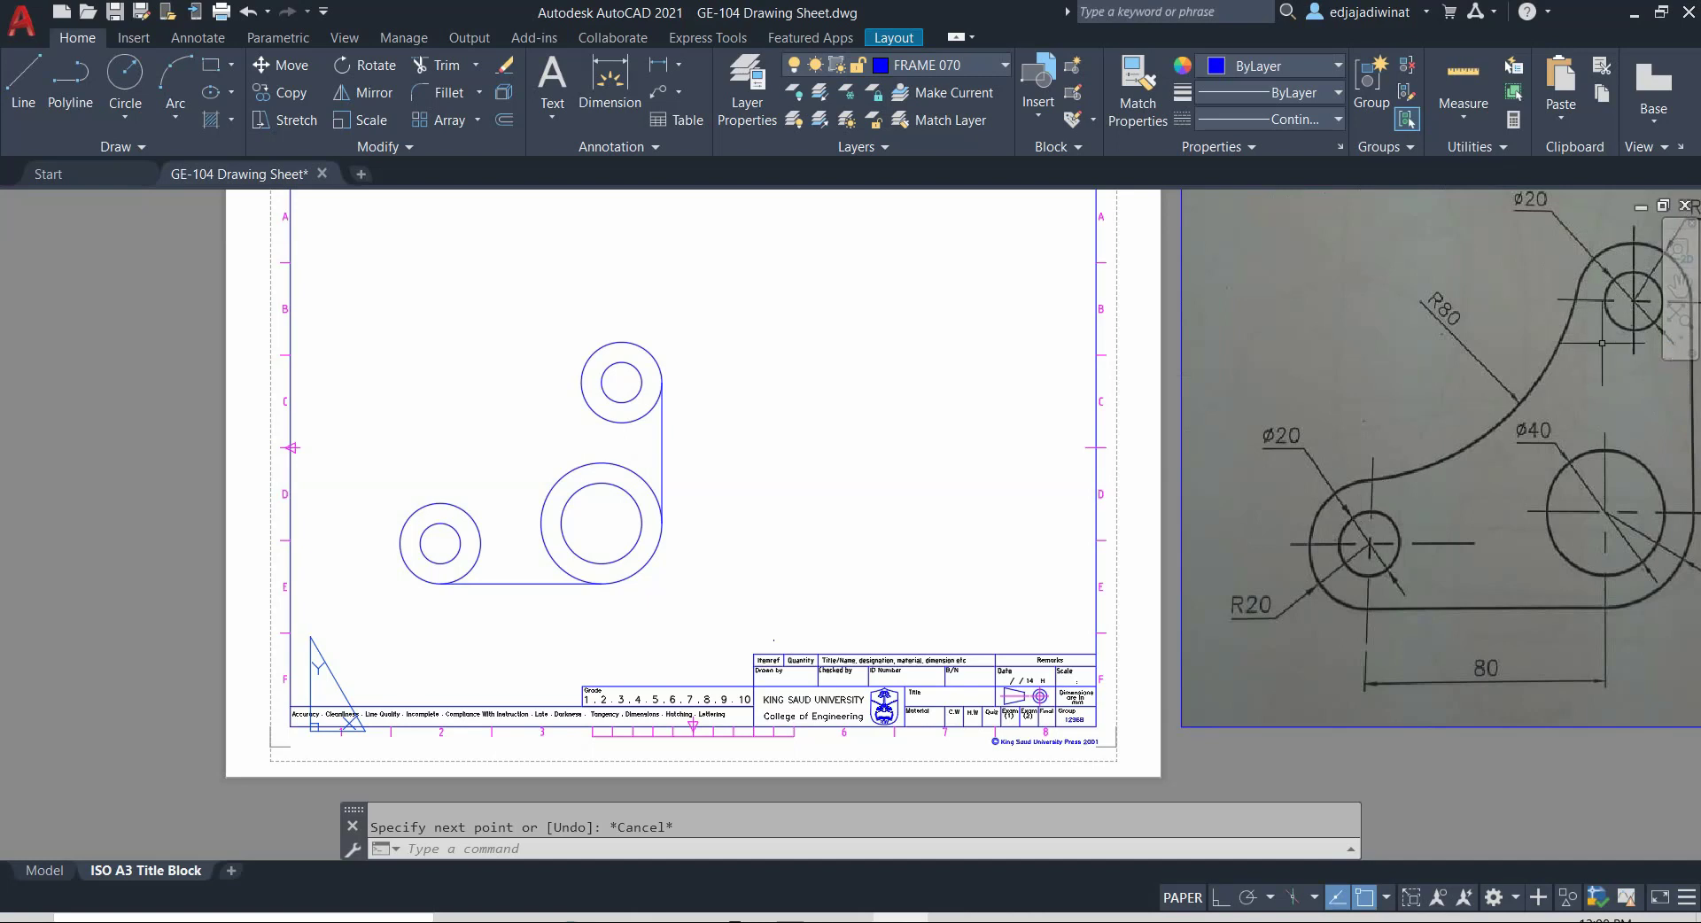
scroll(1586, 266, "up", 2)
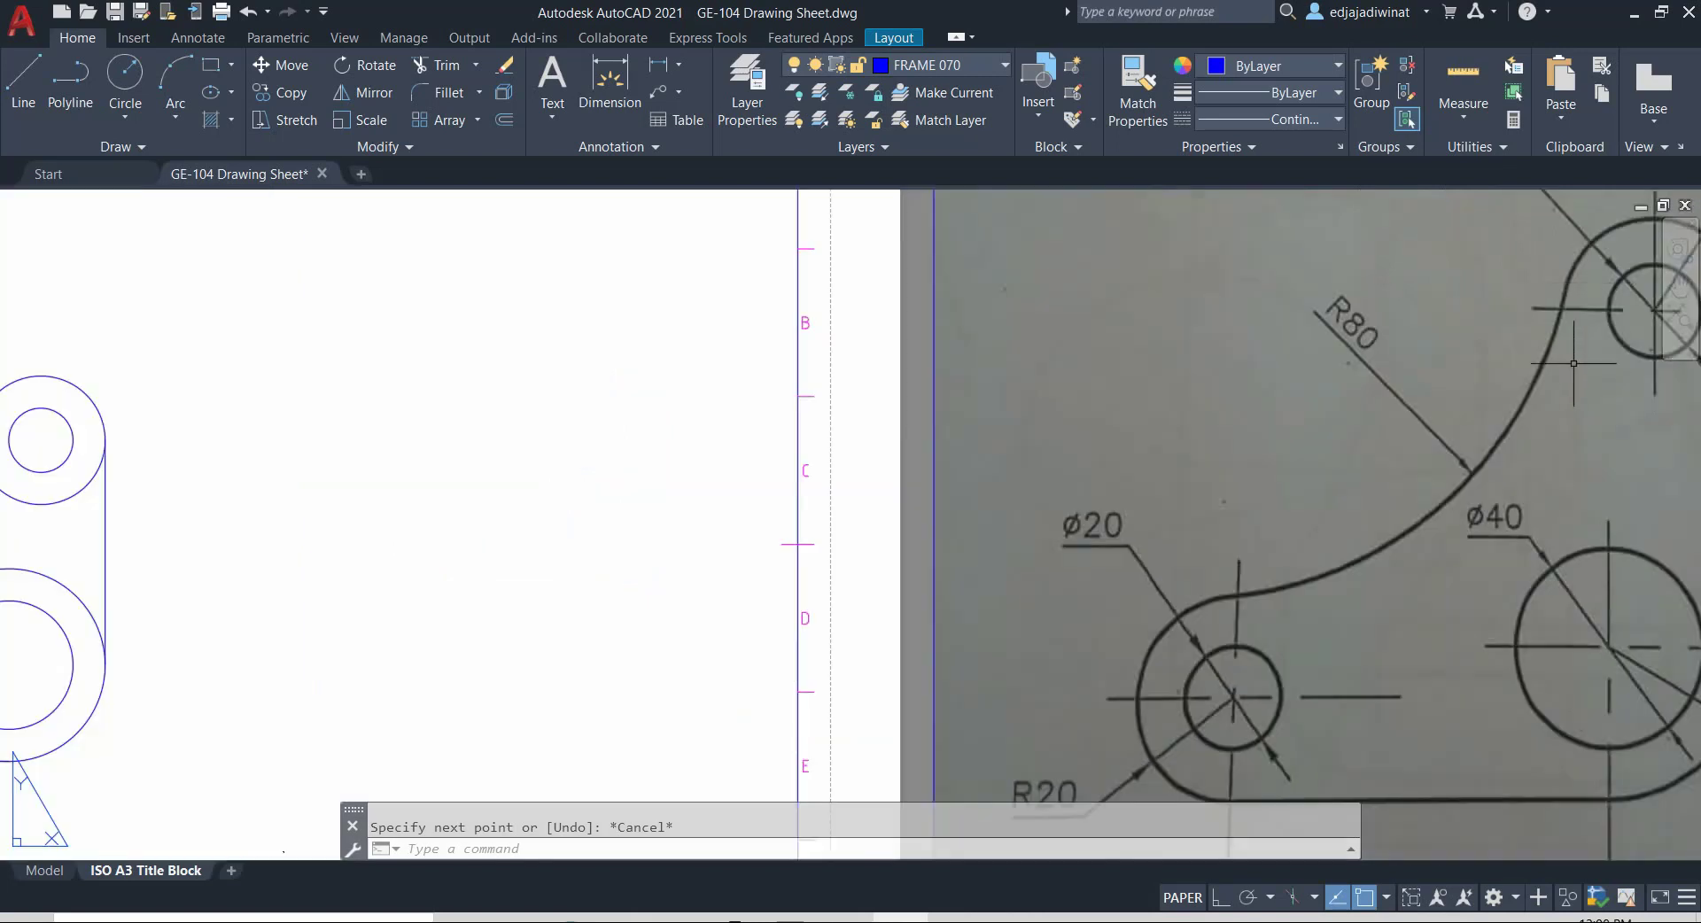
mouse_move(1578, 356)
middle_mouse_down()
mouse_move(1433, 390)
mouse_move(1157, 405)
middle_mouse_up()
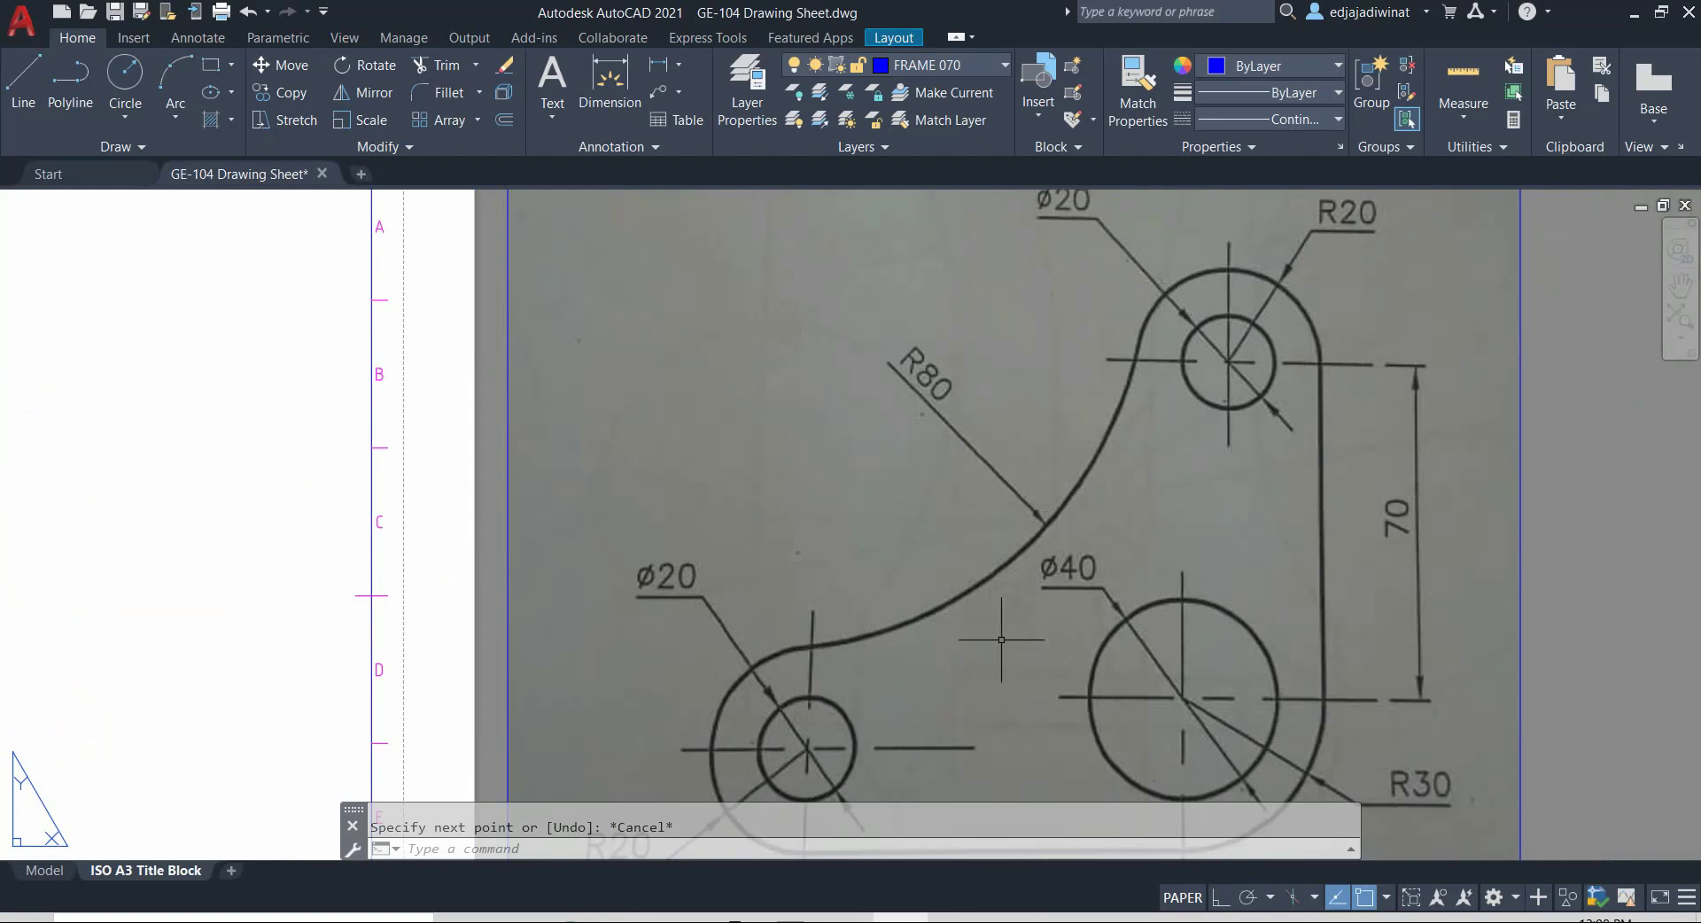
scroll(994, 626, "up", 3)
scroll(994, 626, "down", 5)
scroll(721, 600, "down", 3)
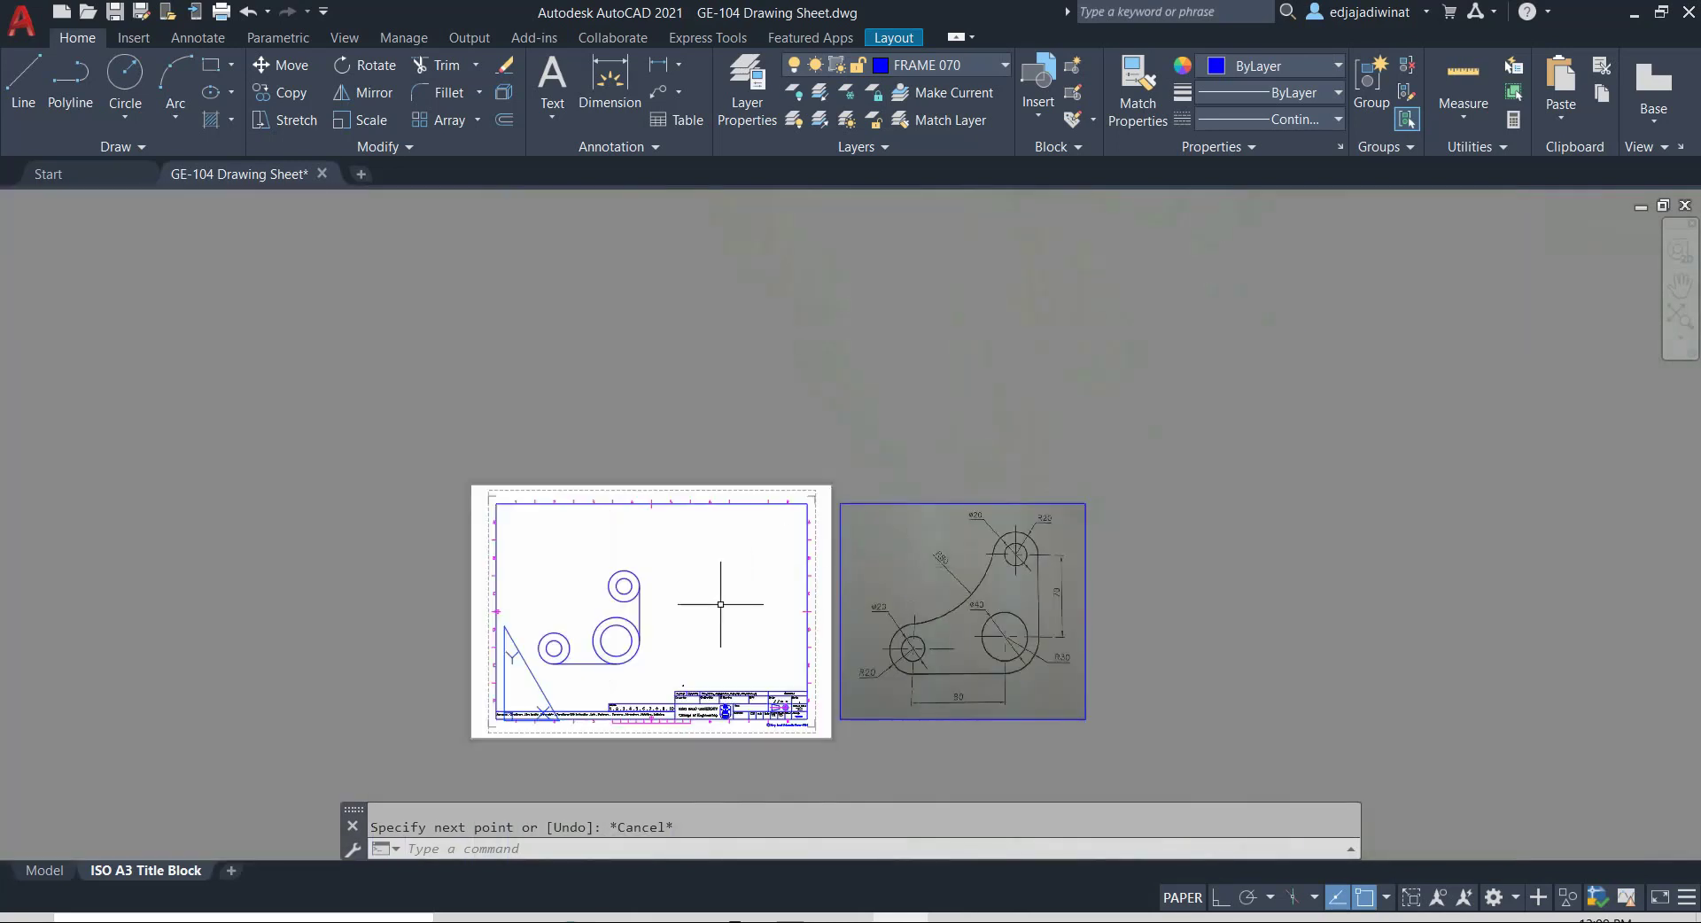
middle_click_drag(721, 600, 881, 600)
scroll(852, 525, "down", 5)
scroll(798, 501, "up", 8)
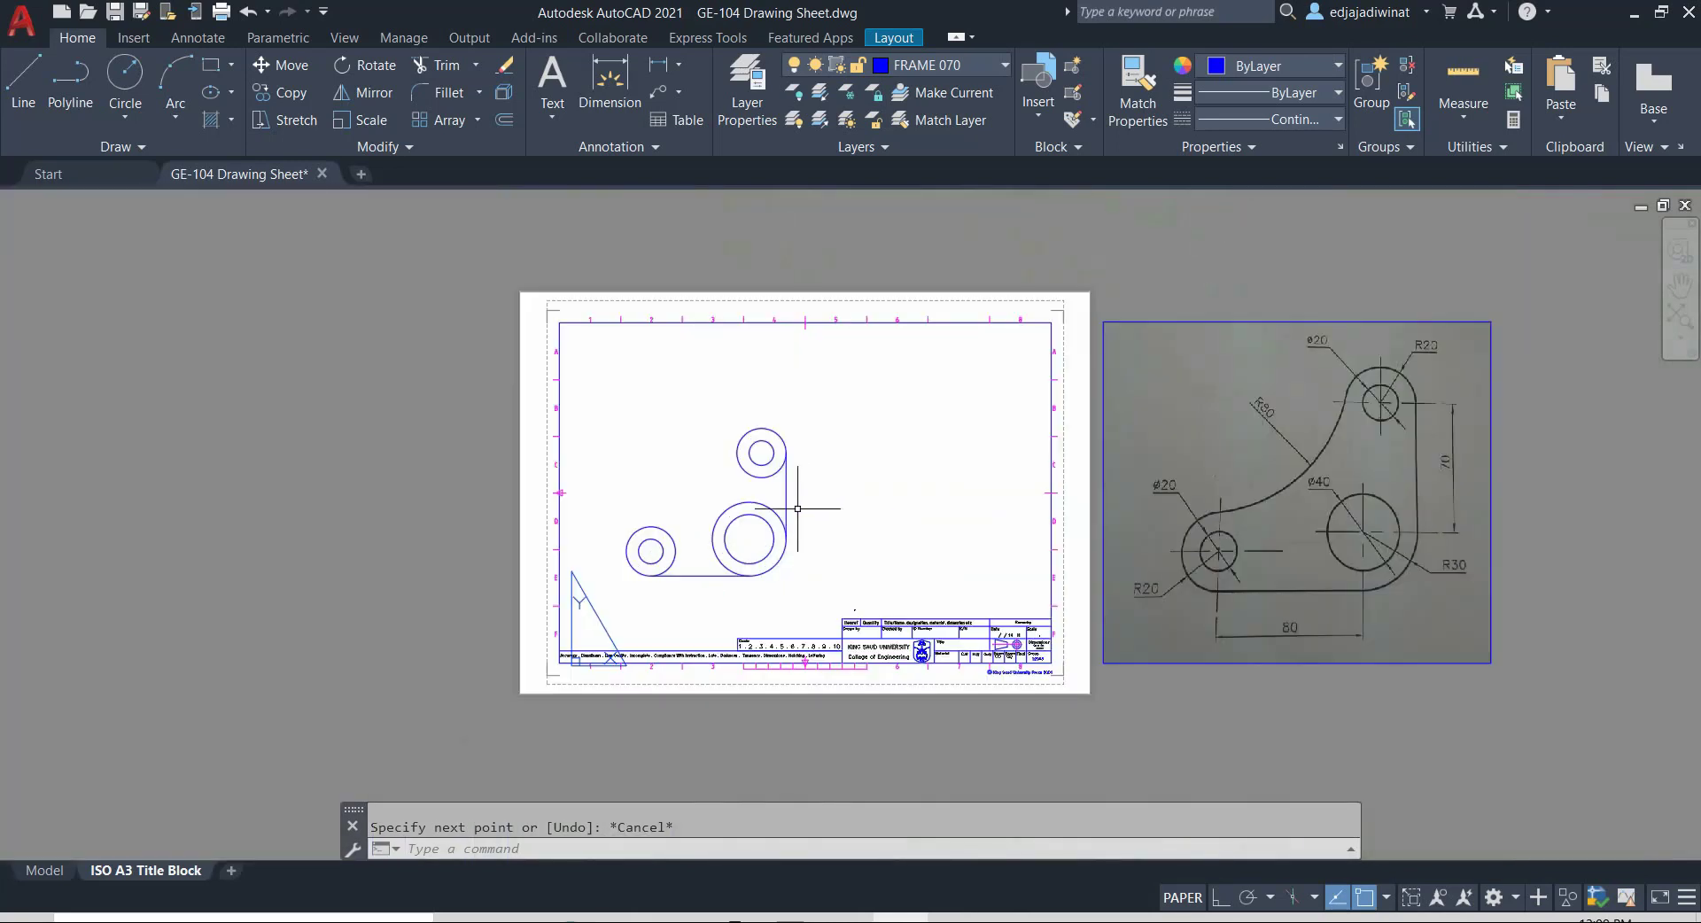
Step: Start a circle defined by two tangents and a radius for the bracket's R80 arc
scroll(774, 481, "up", 2)
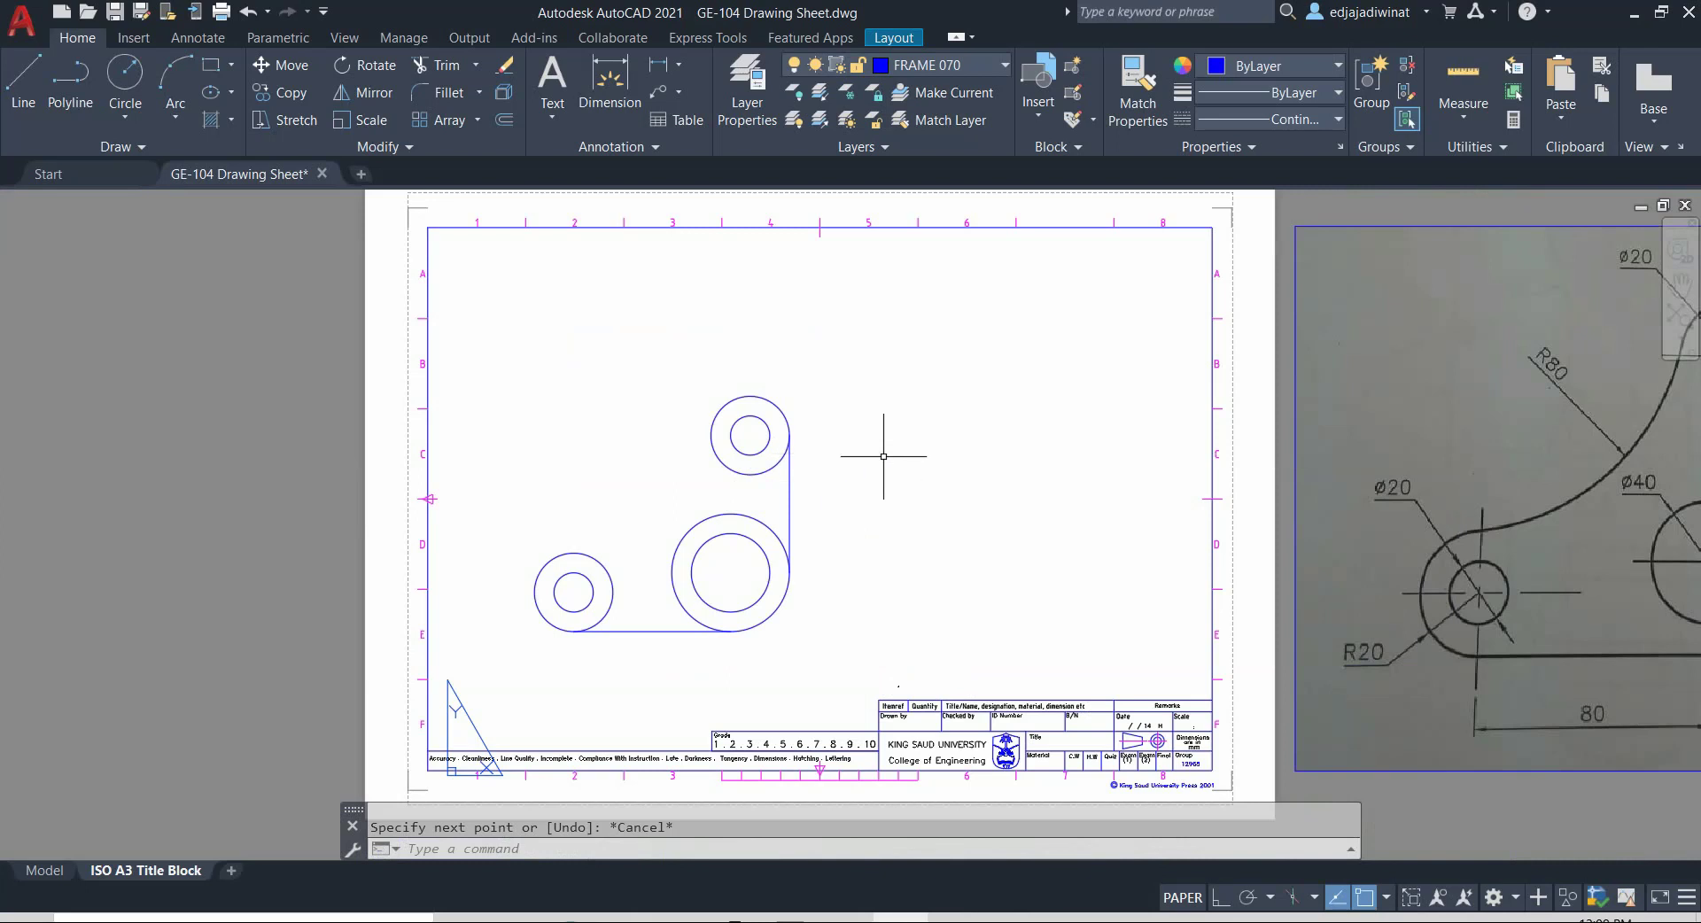
middle_click_drag(885, 457, 725, 470)
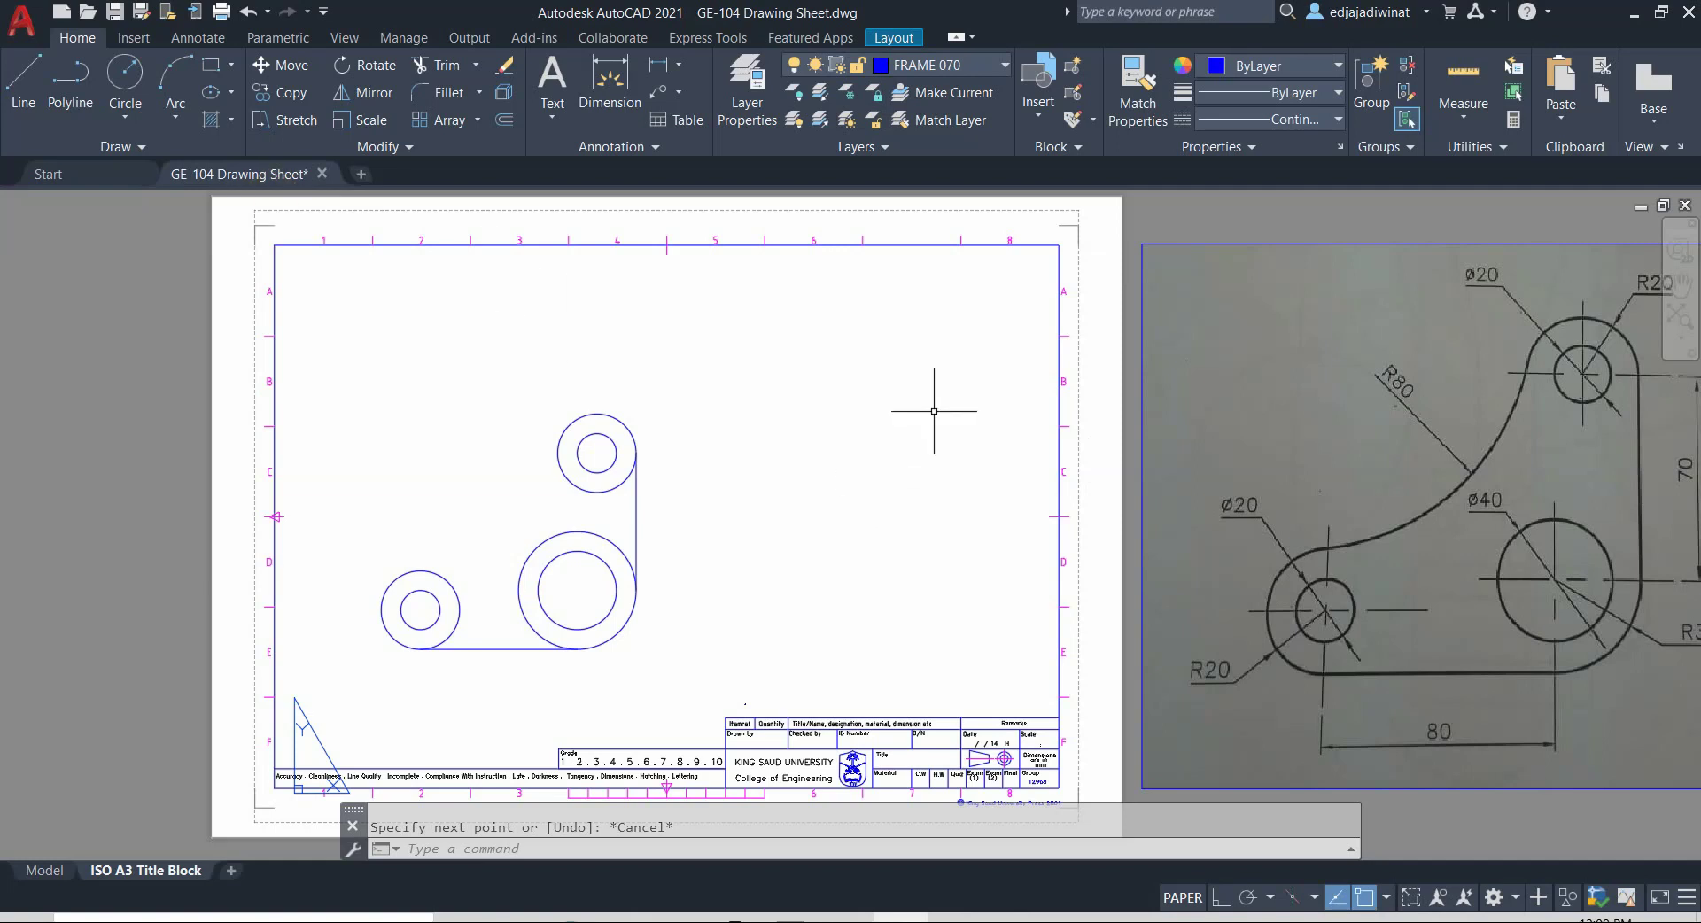
left_click(127, 74)
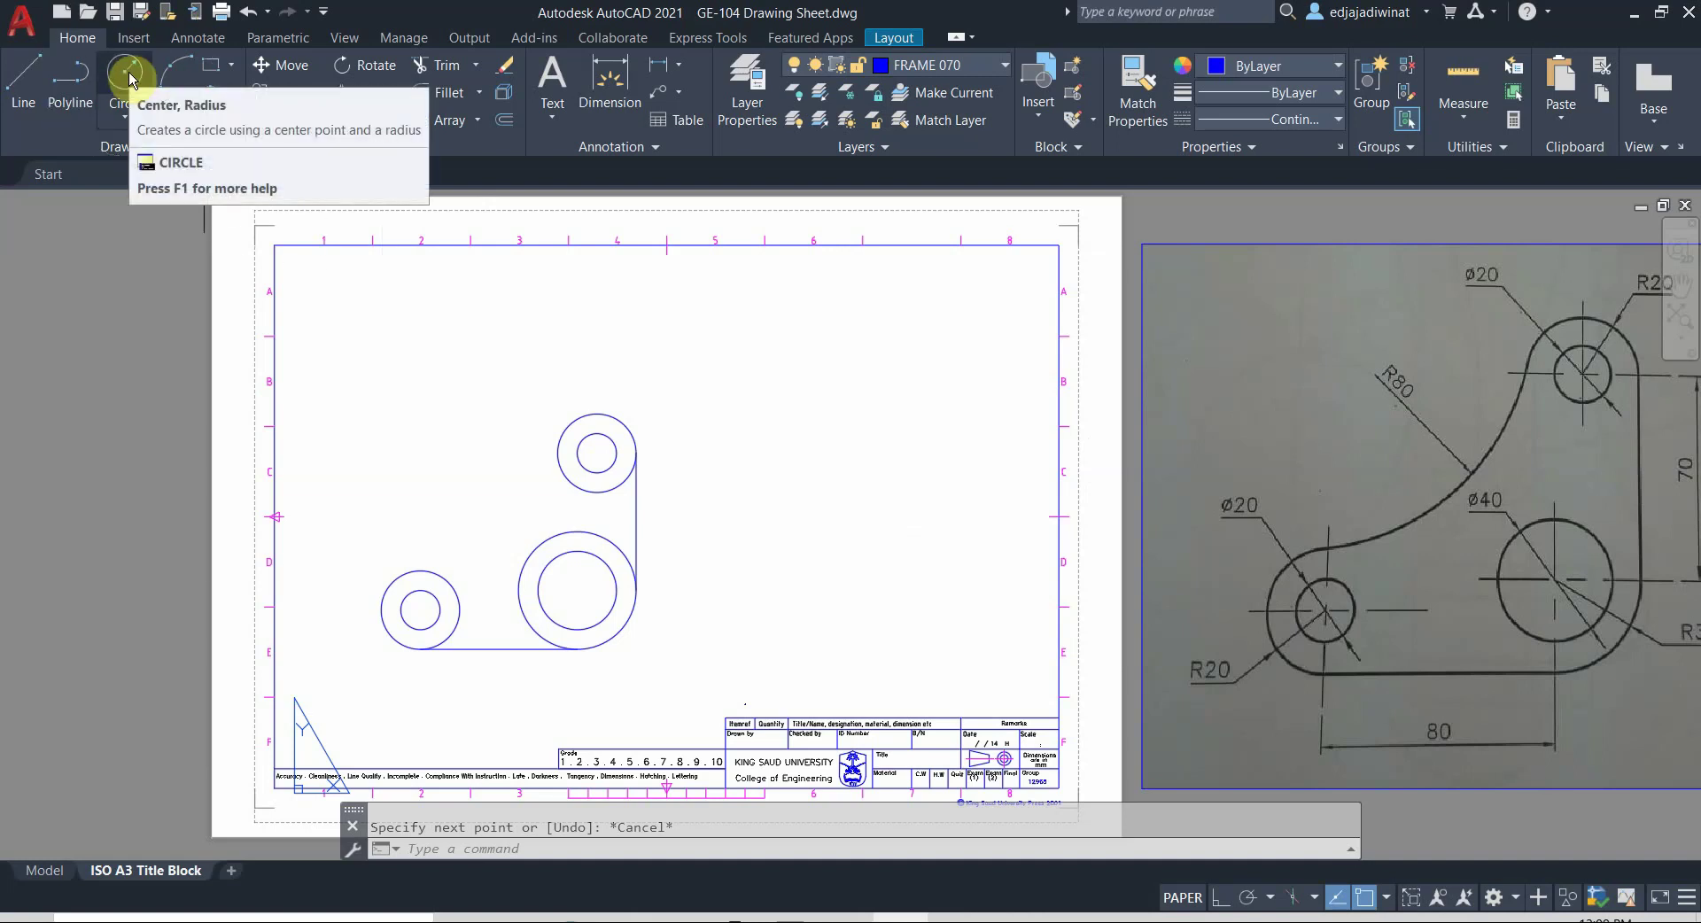
left_click(128, 75)
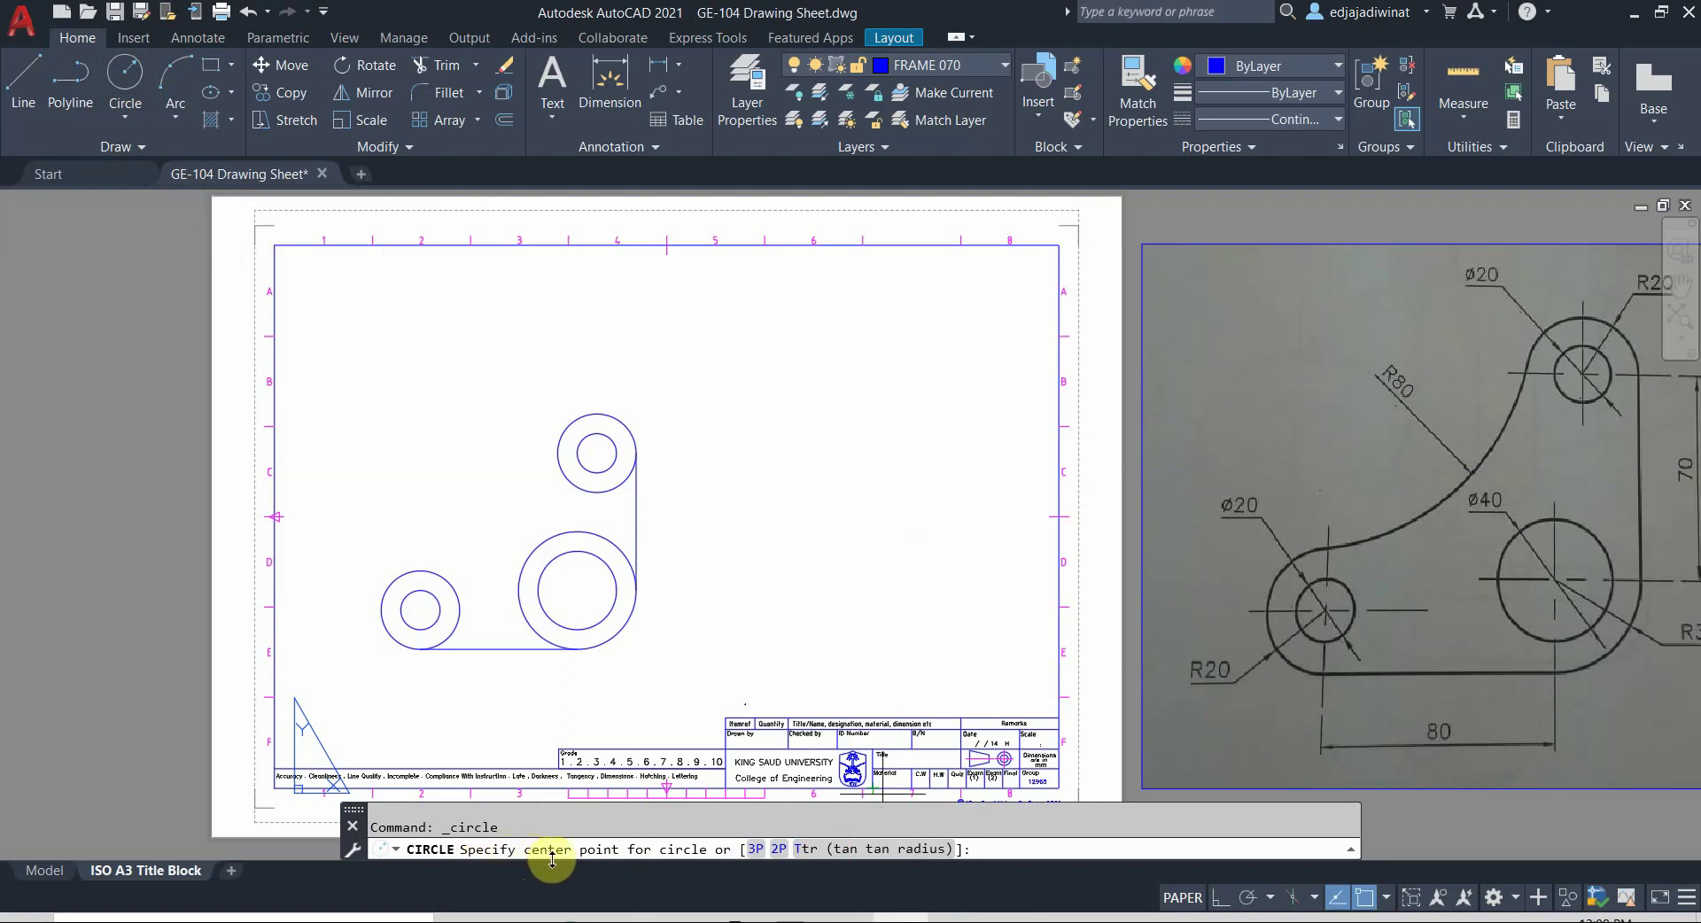
left_click(848, 855)
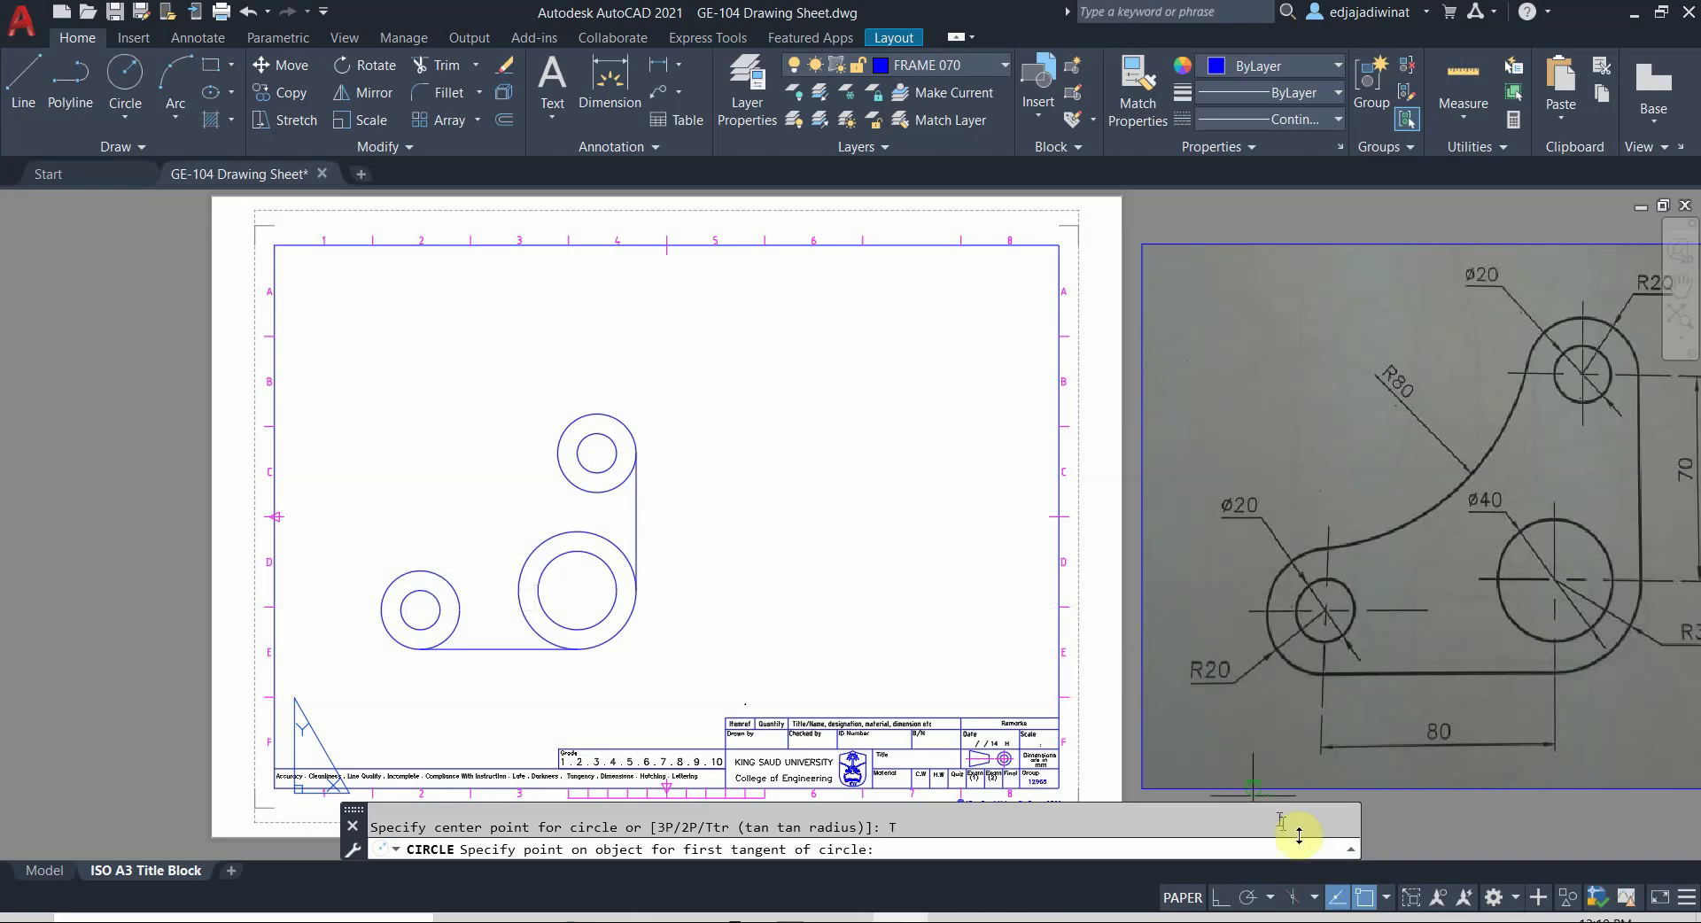
Step: Turn off the Tangent object snap and try to pick the circle's first tangent point on the small left outer circle
left_click(1385, 897)
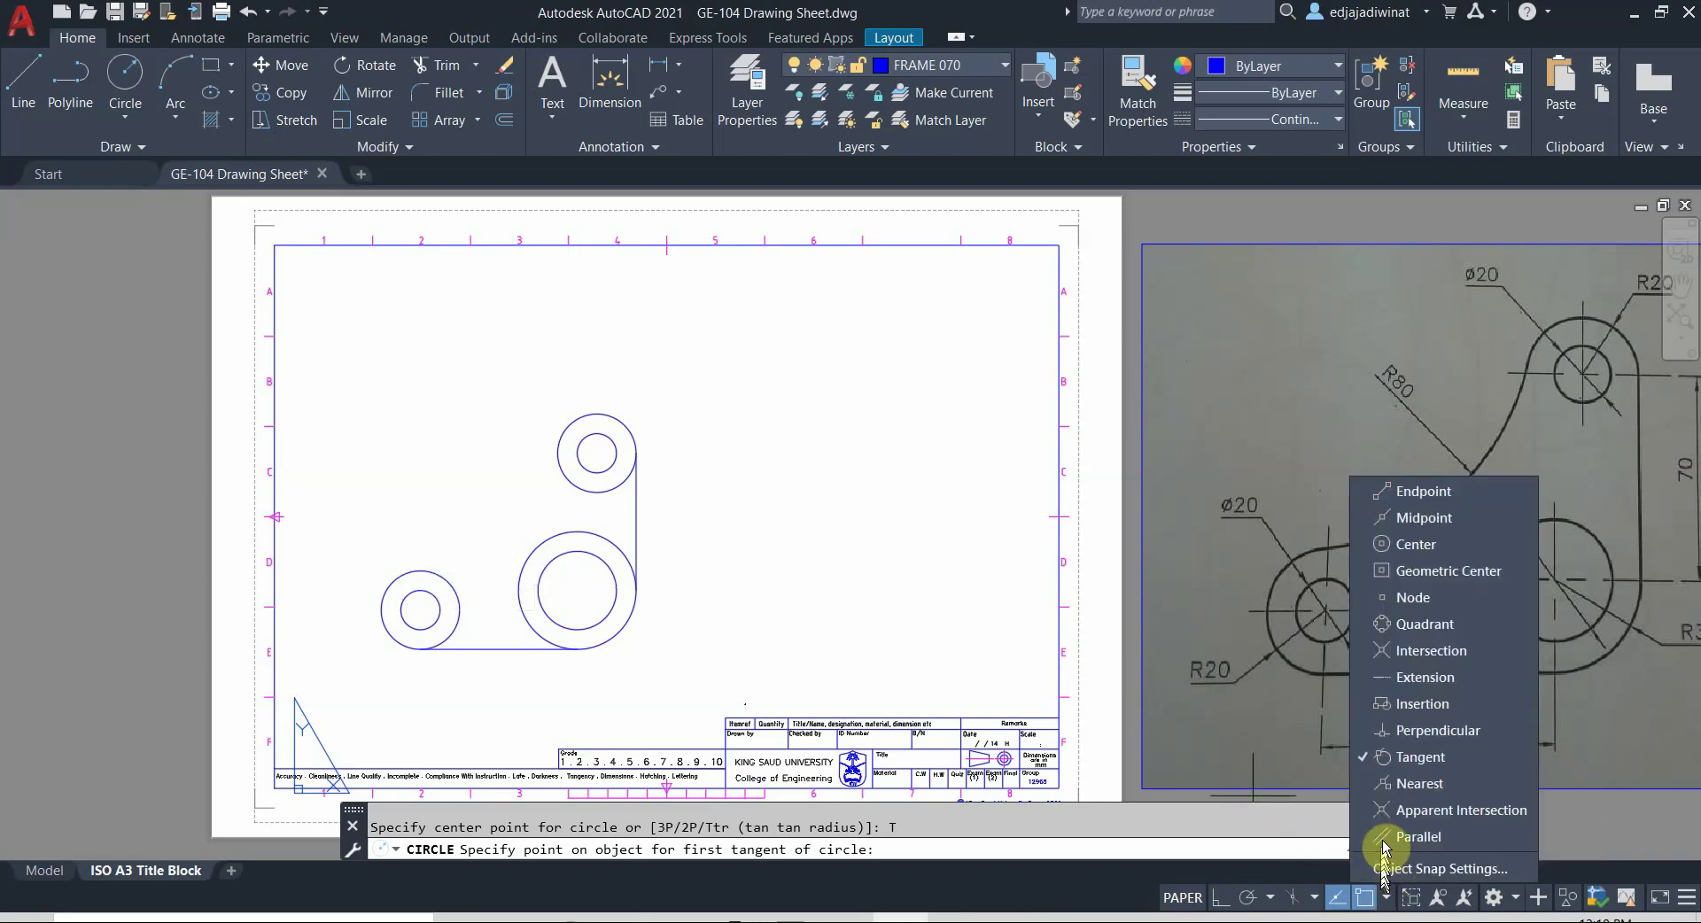
left_click(1409, 759)
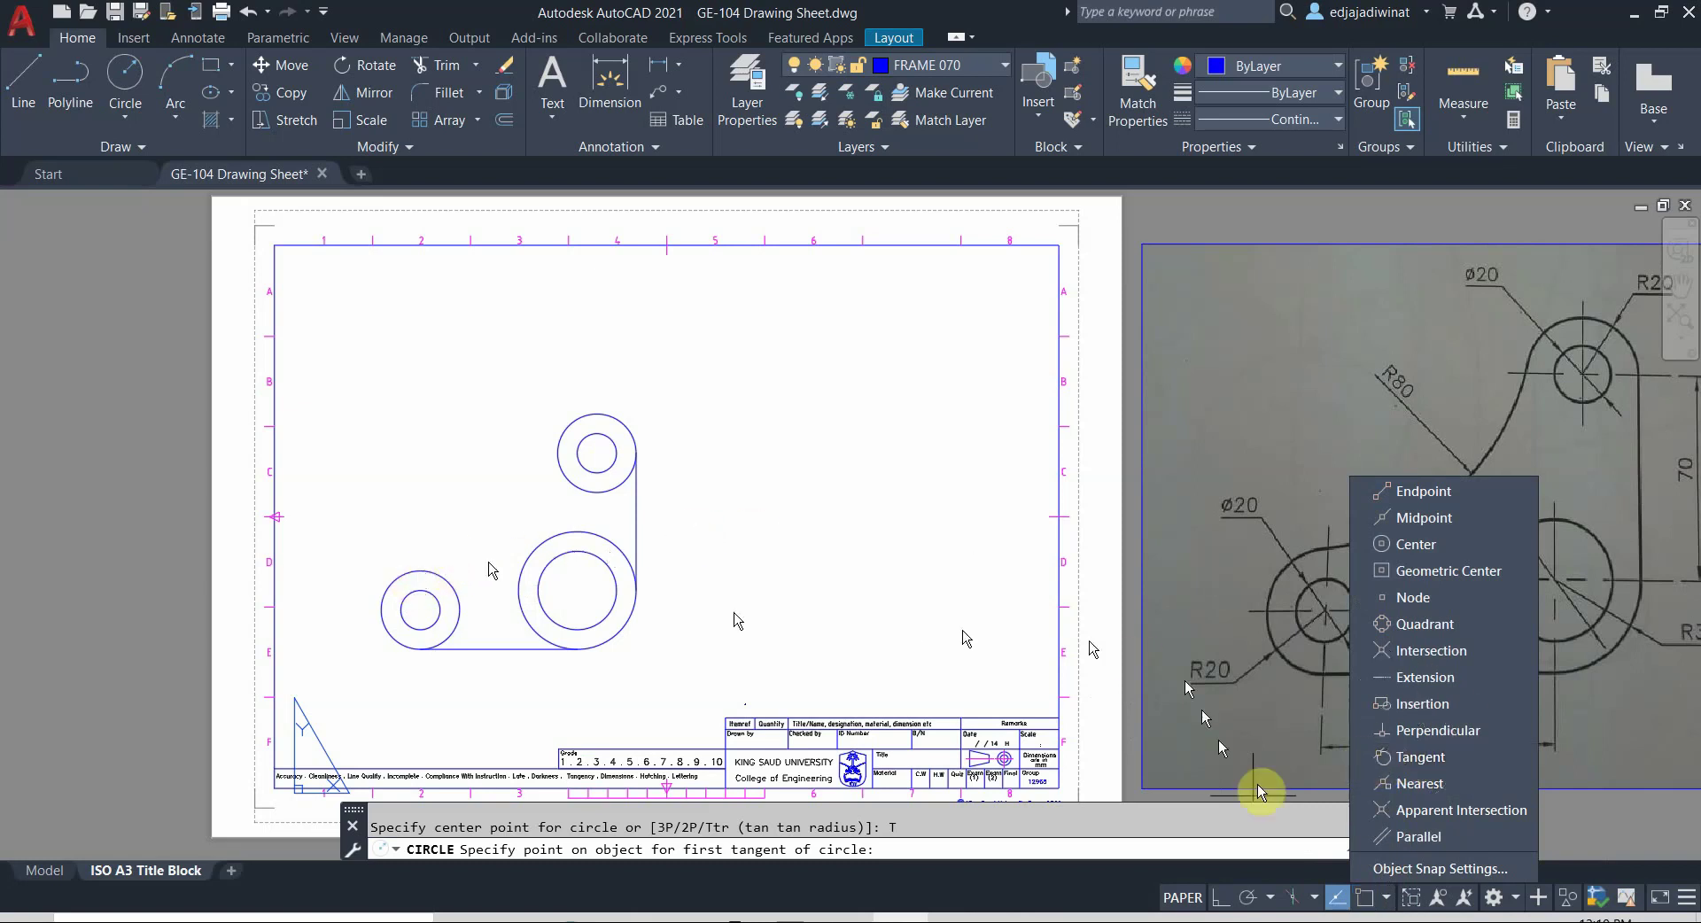
left_click(1416, 757)
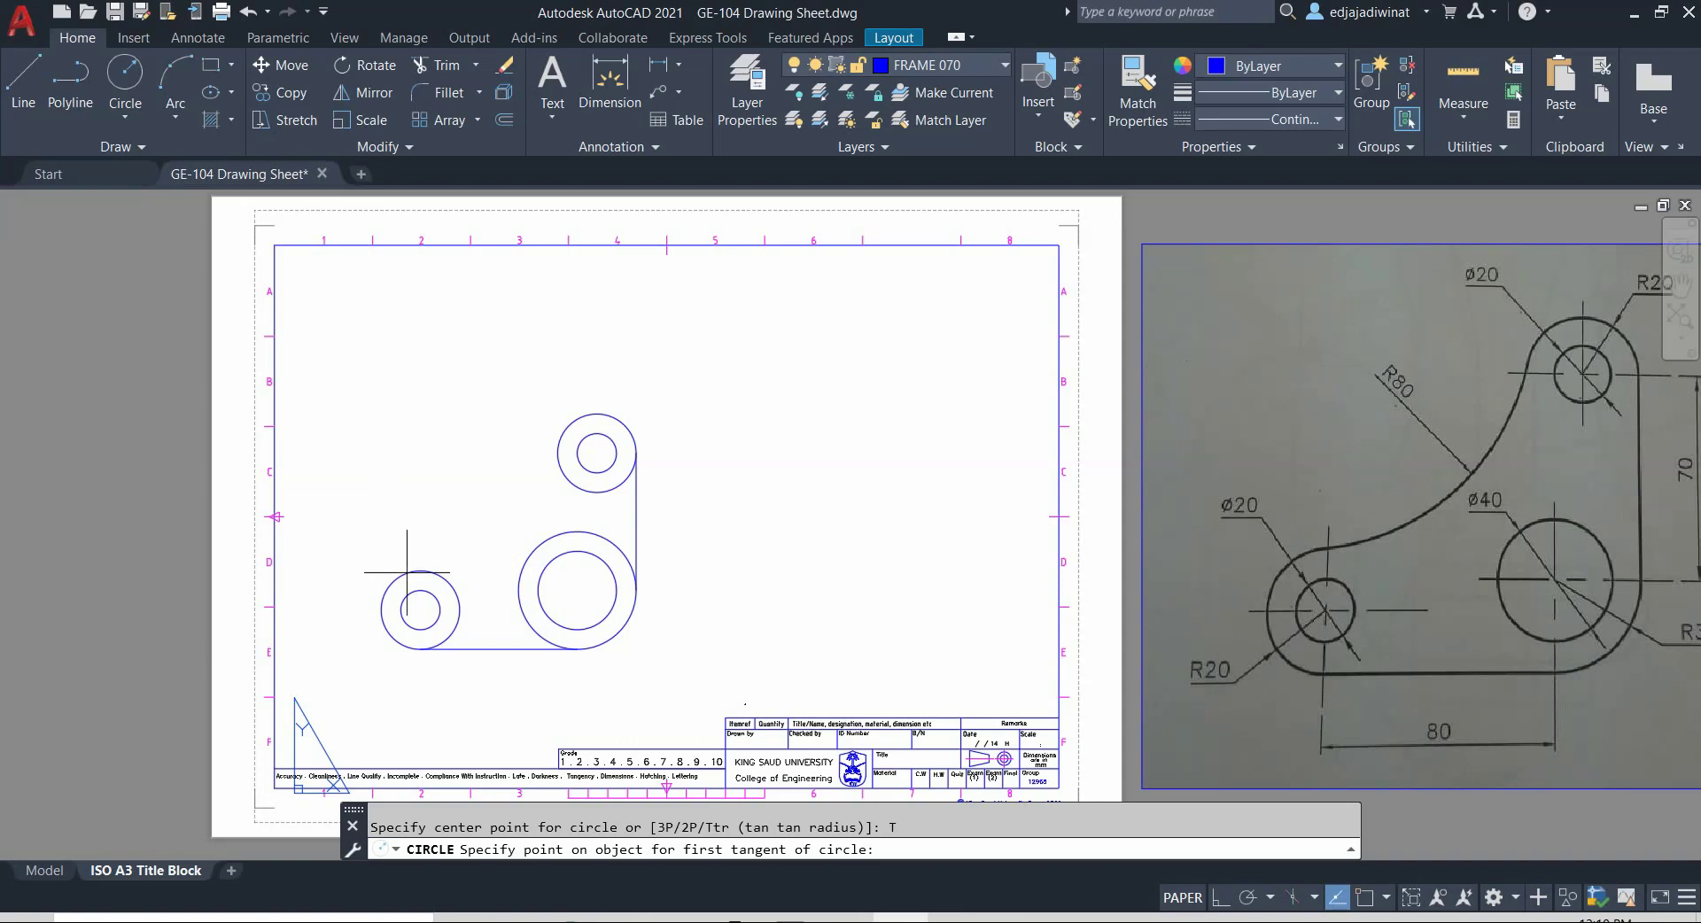
scroll(380, 578, "down", 1)
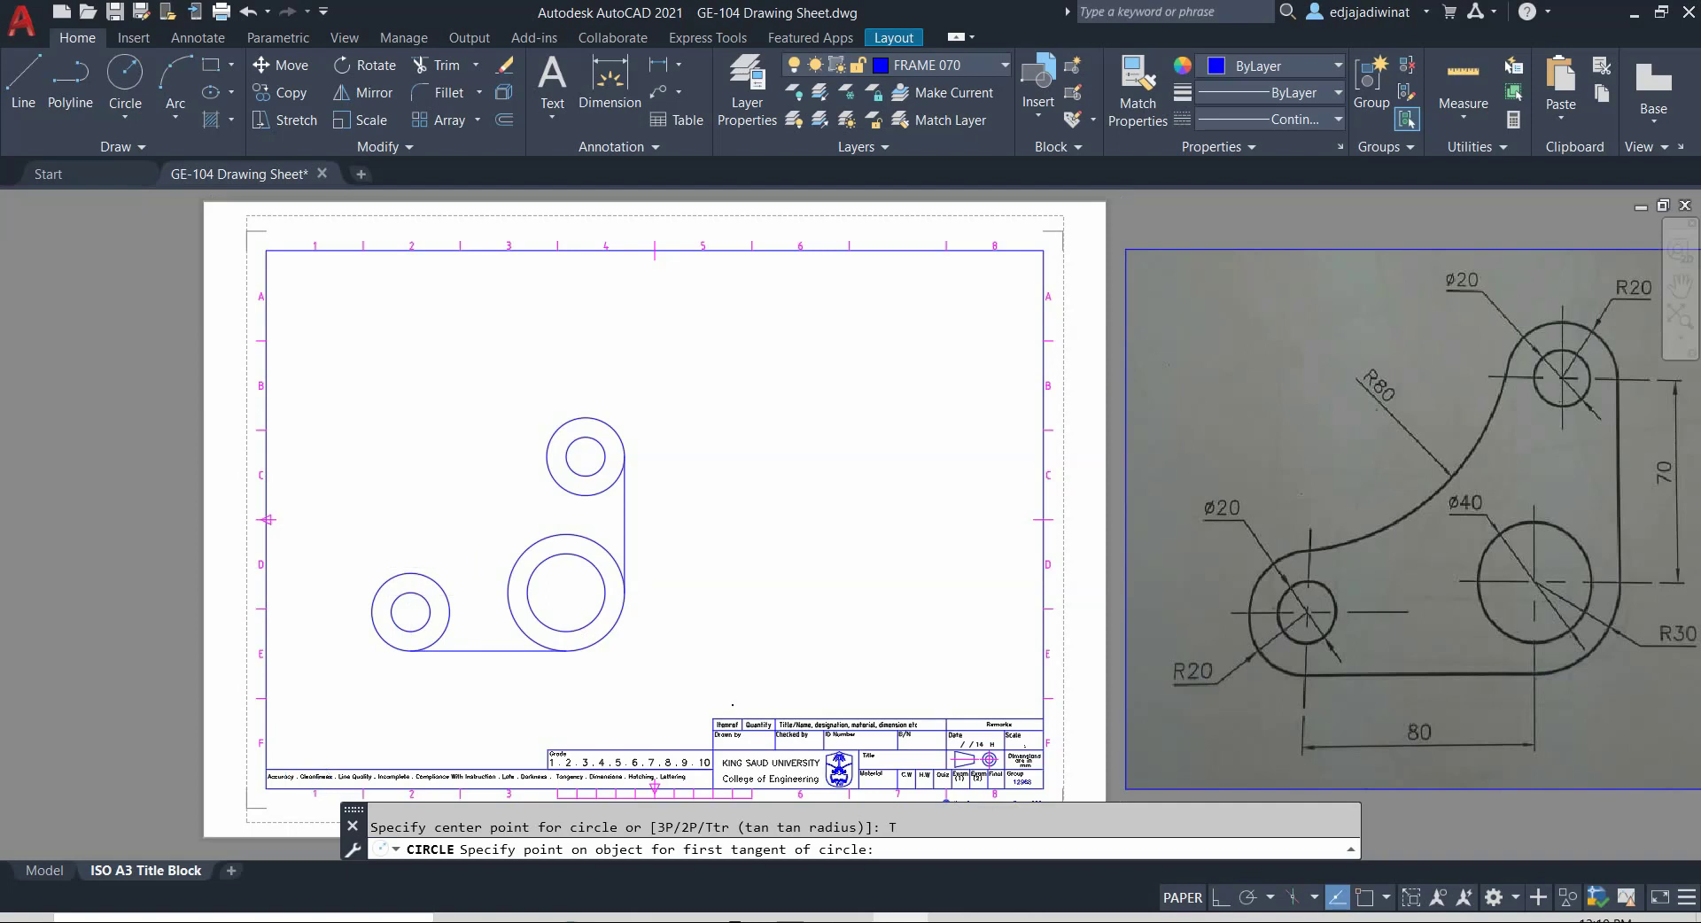
scroll(406, 557, "up", 4)
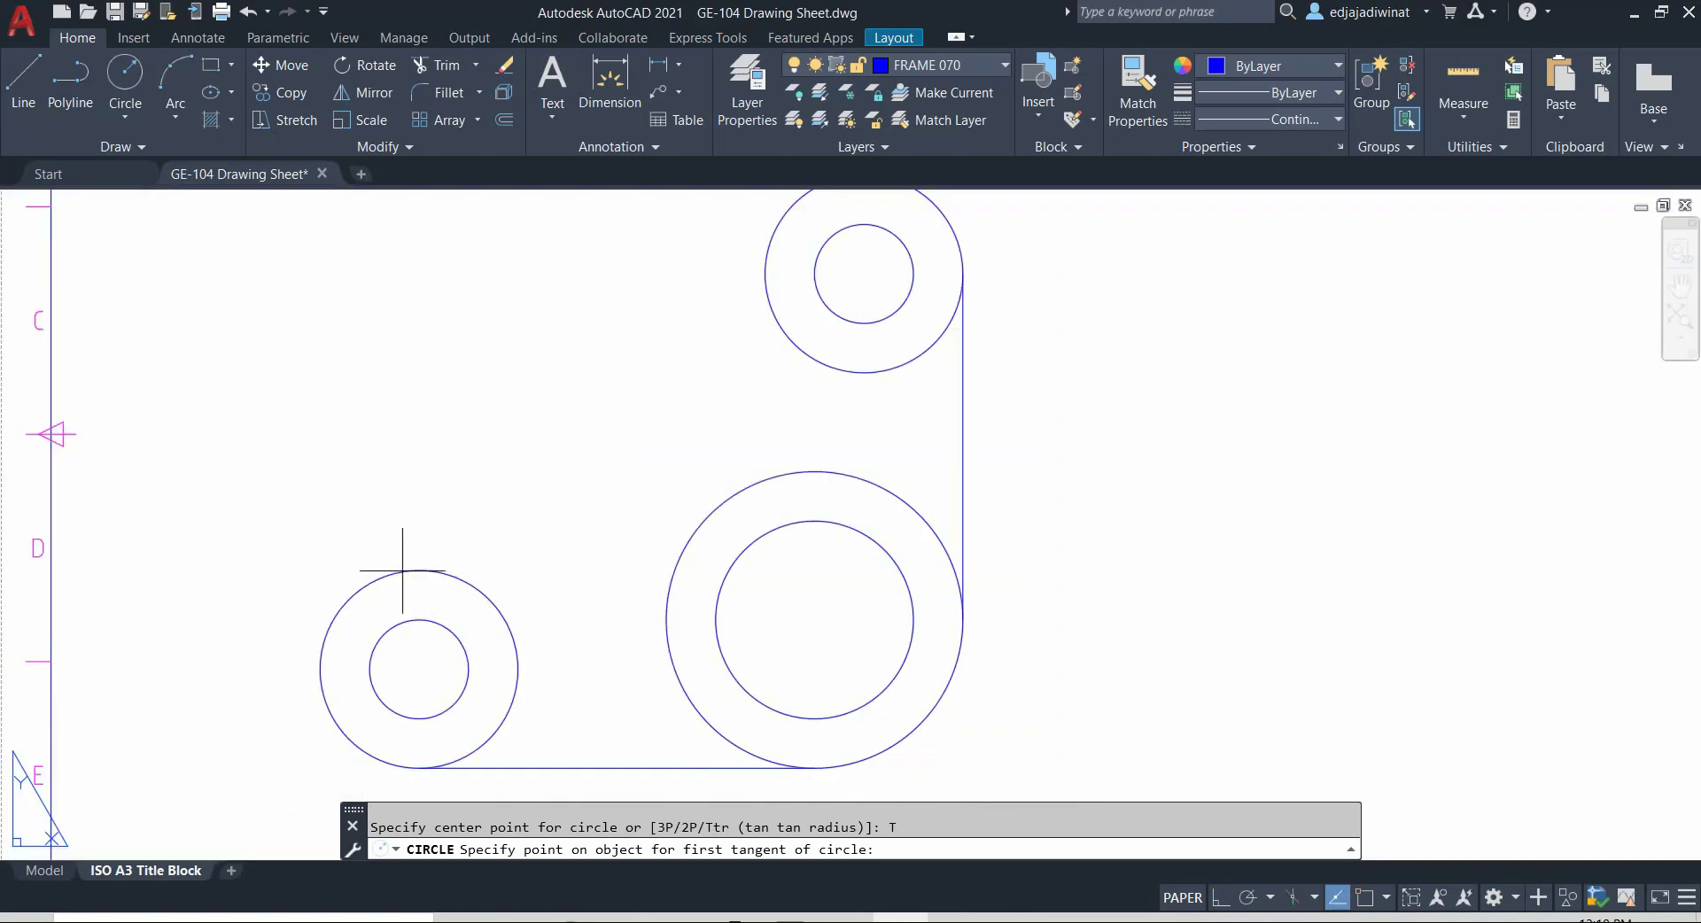
left_click(411, 571)
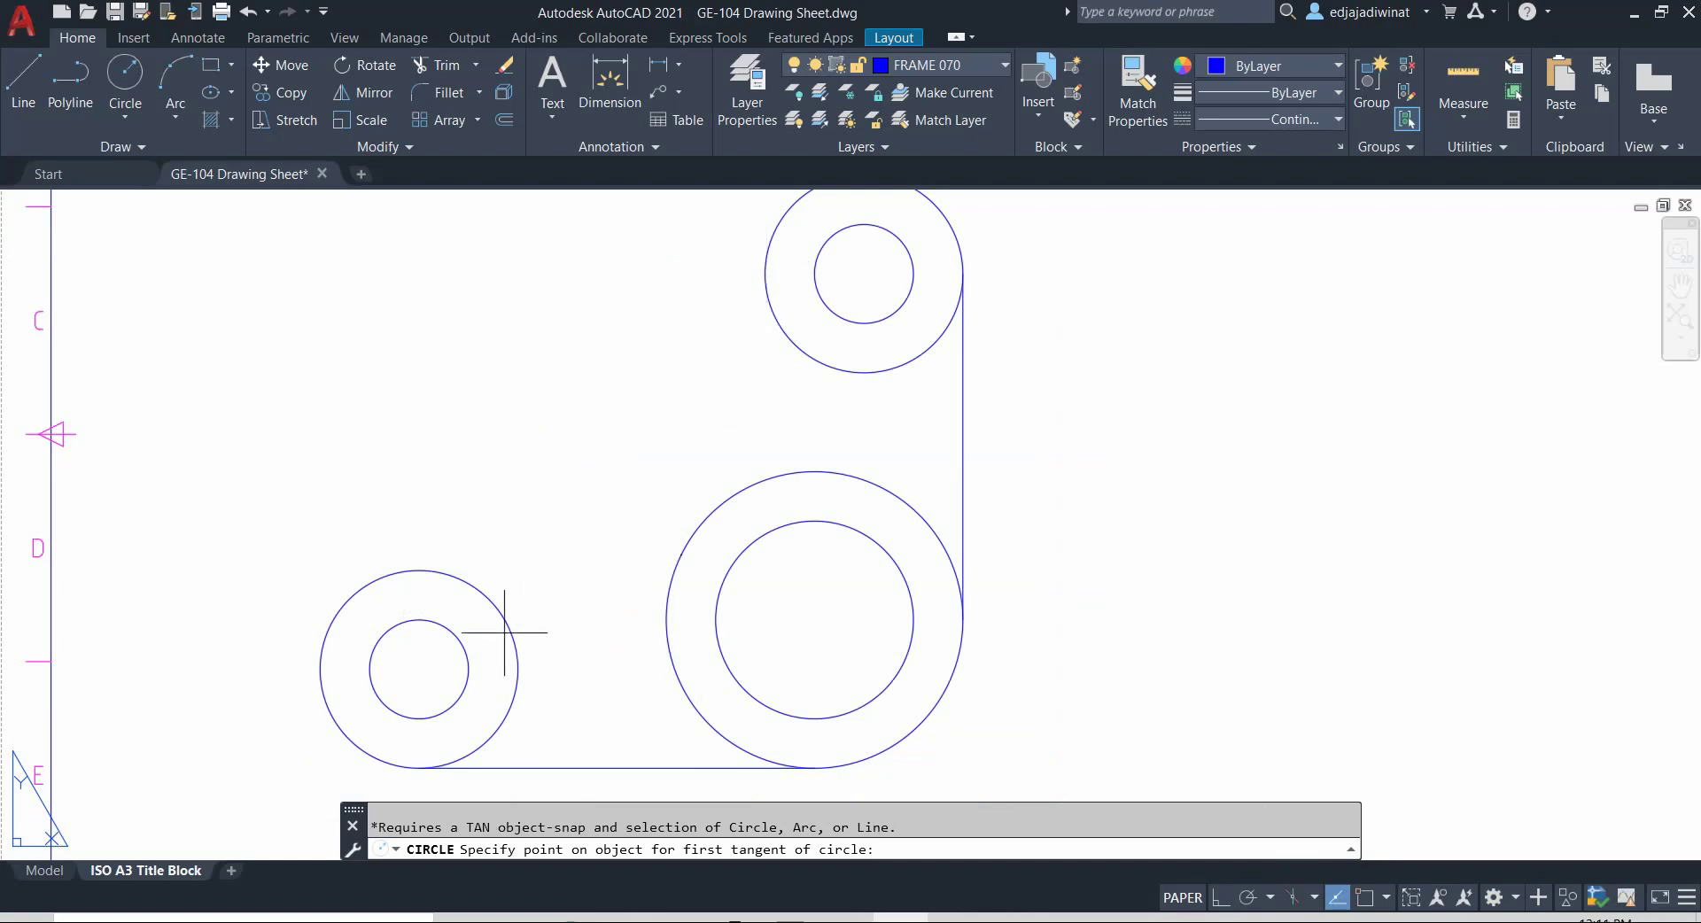
scroll(561, 516, "down", 2)
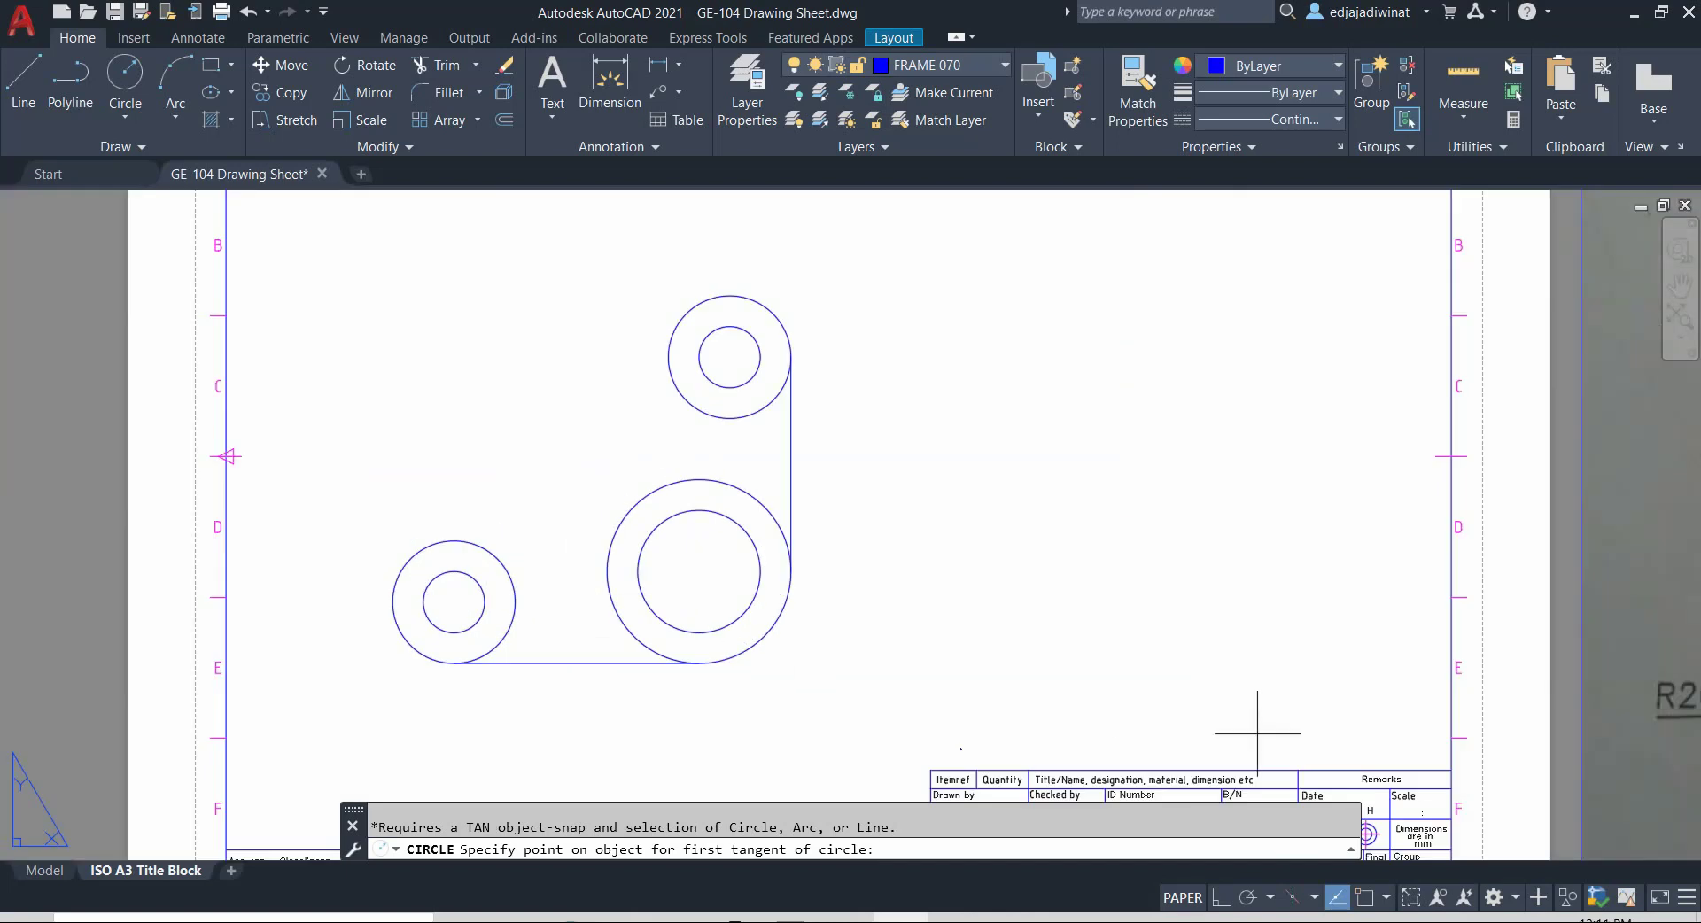
Step: Enable only the Tangent object snap in the drafting settings while the circle command stays active
left_click(1388, 902)
left_click(1383, 879)
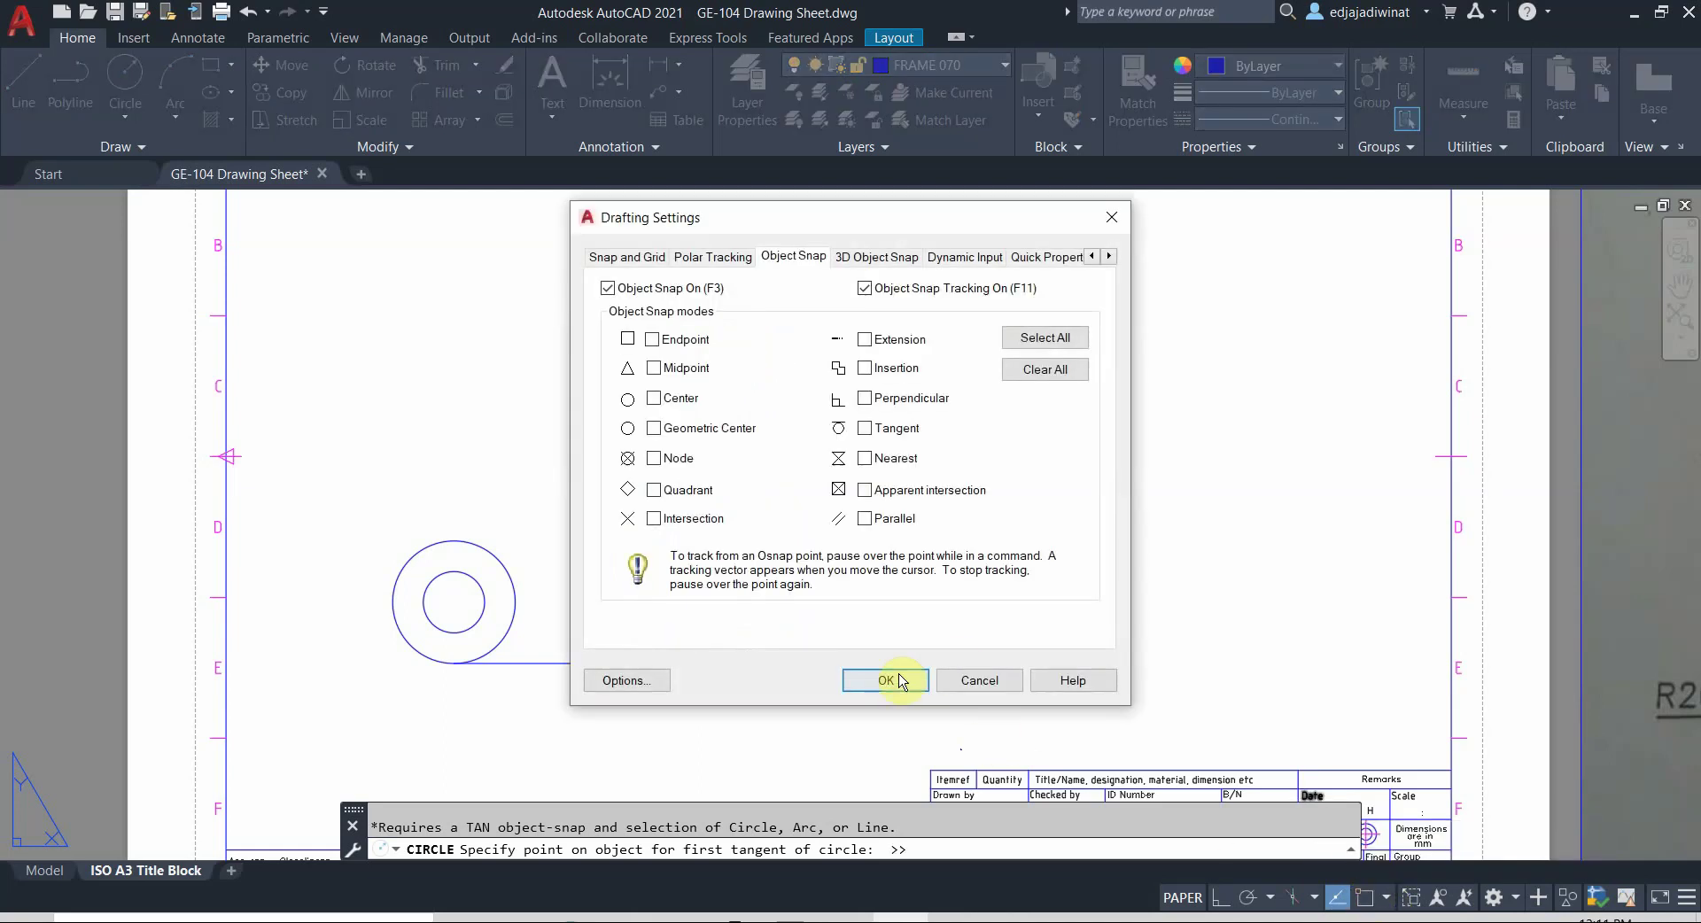
left_click(972, 679)
left_click(1371, 901)
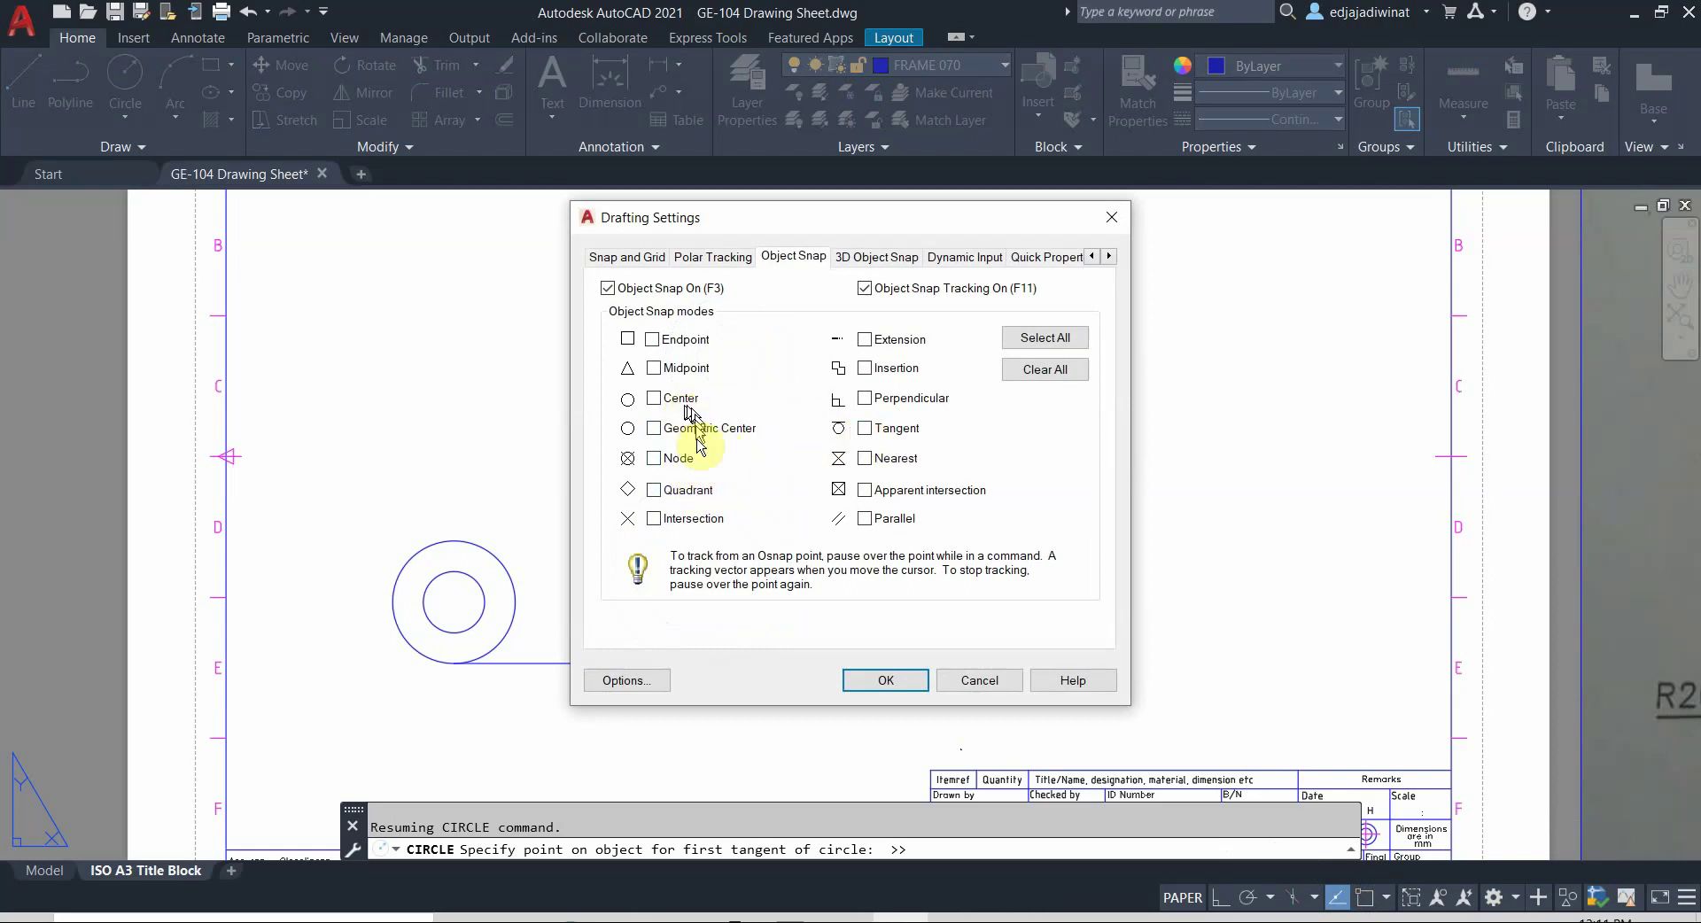
left_click(865, 430)
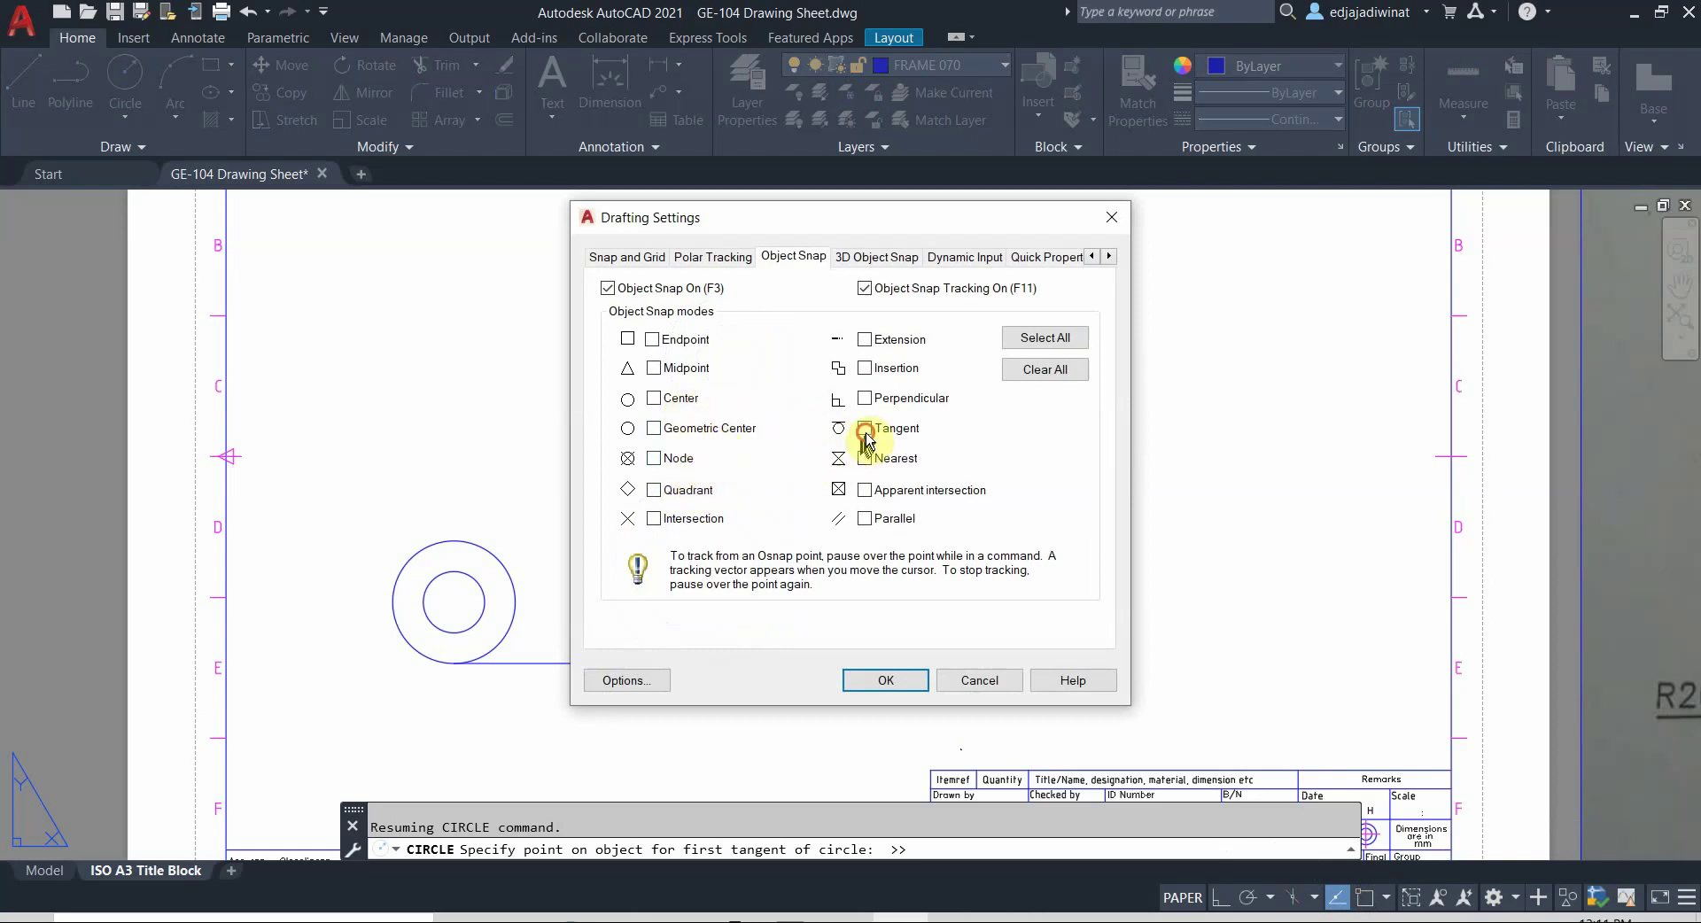
left_click(886, 680)
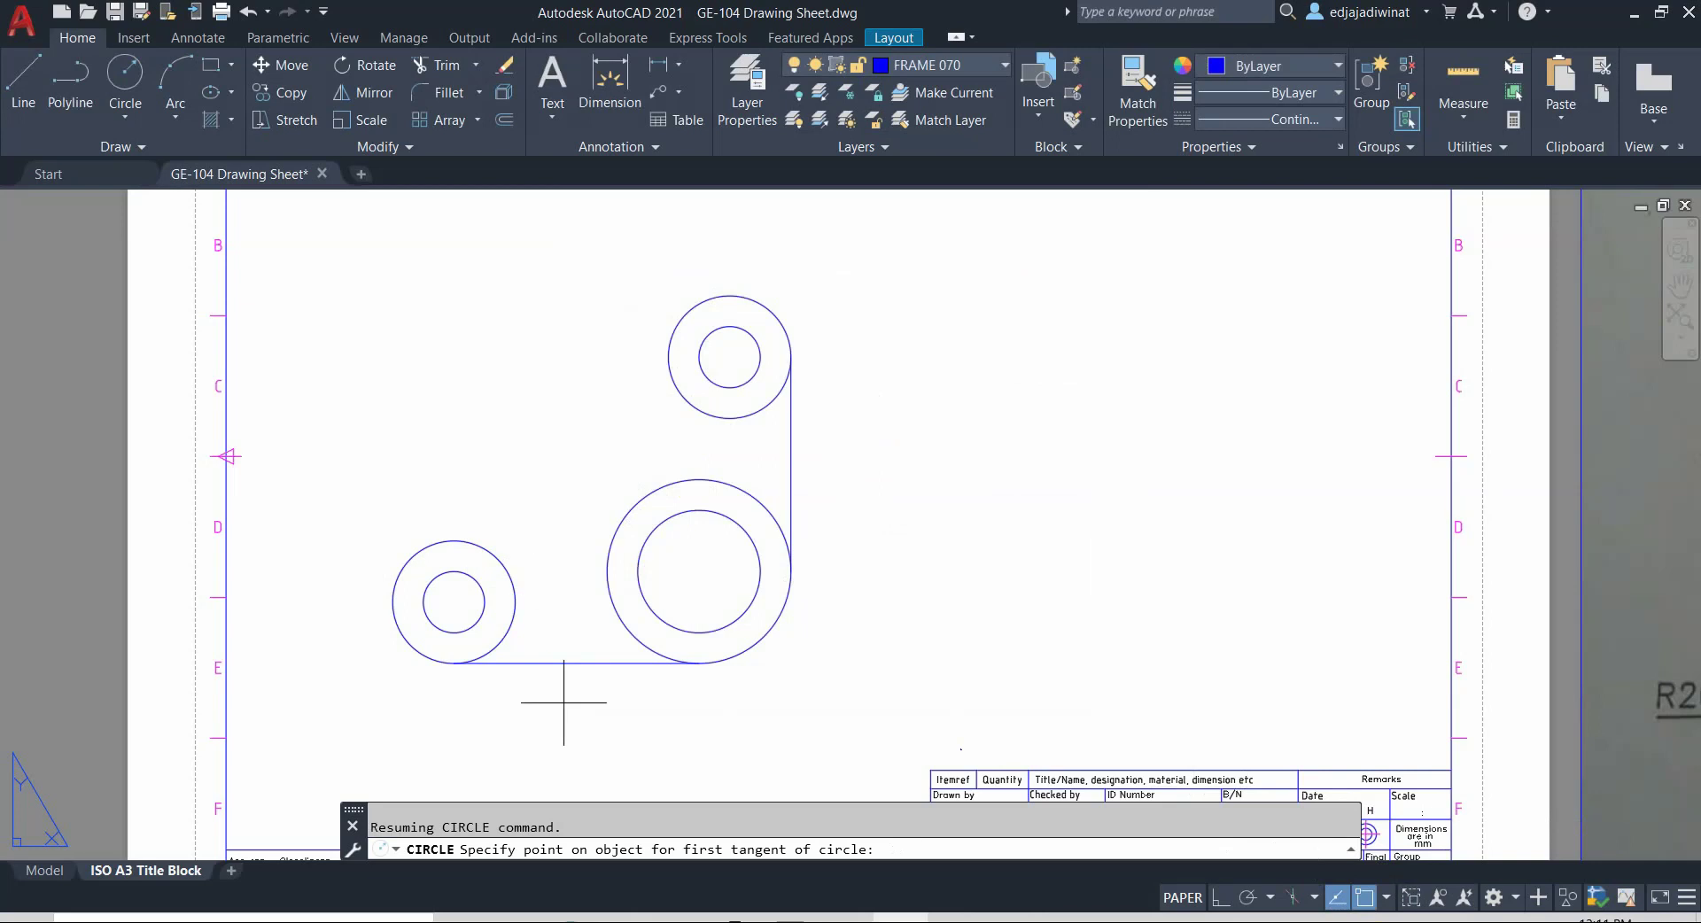
Step: Draw a circle of radius 80 tangent to the upper sides of the small left outer circle and the upper outer circle
left_click(513, 852)
left_click(431, 546)
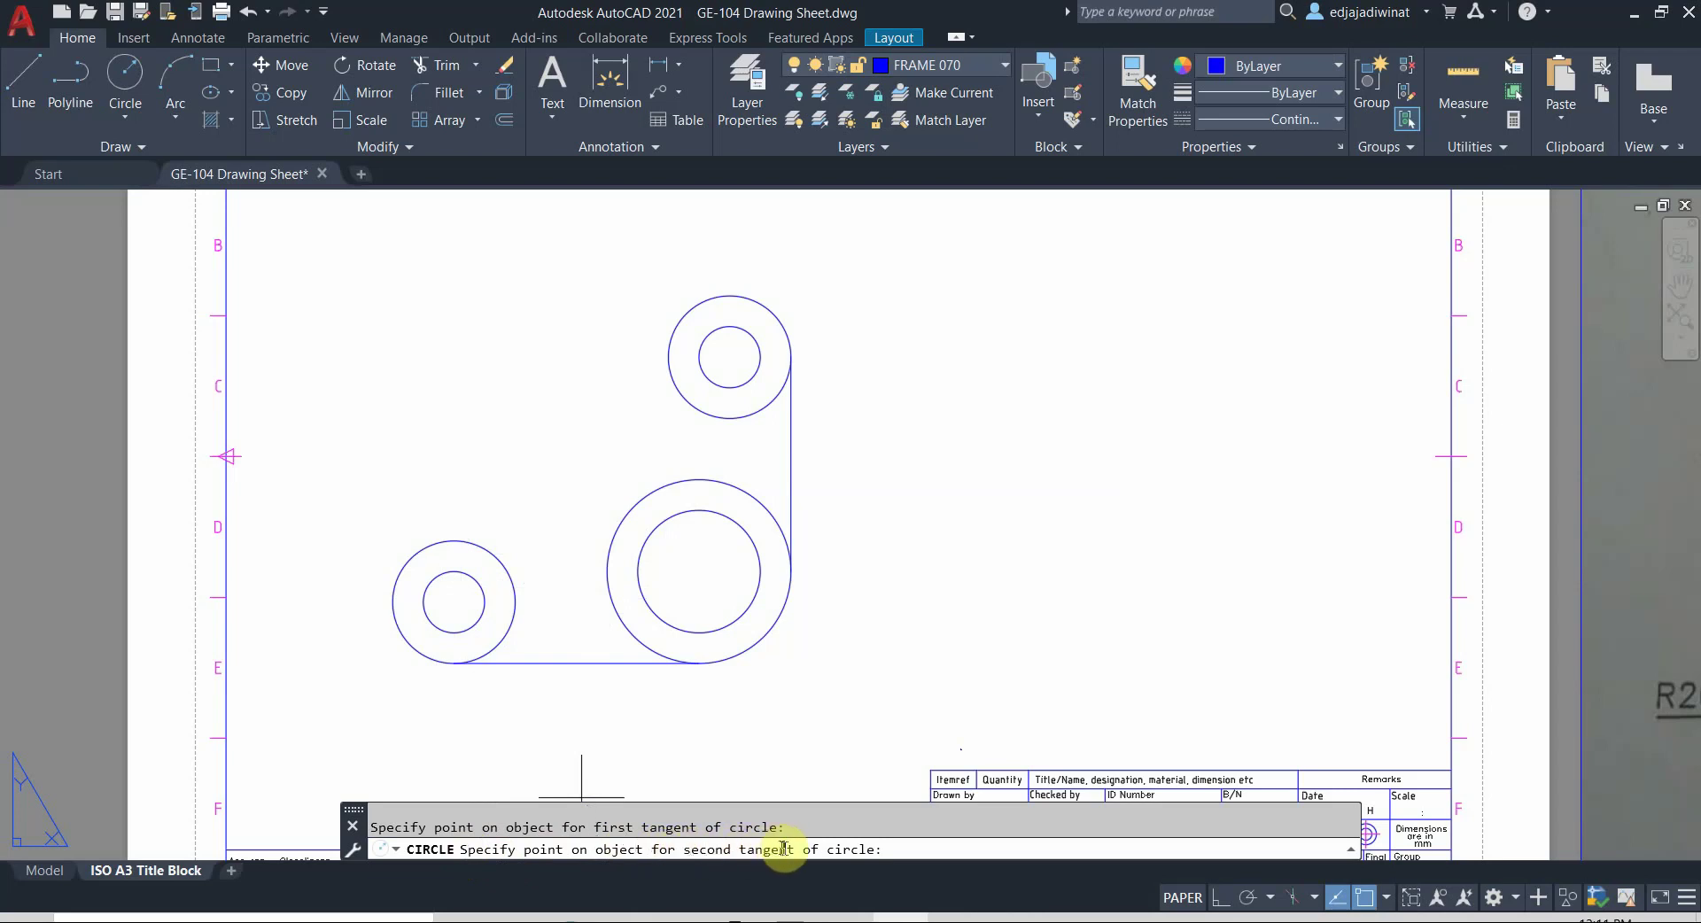
left_click(677, 323)
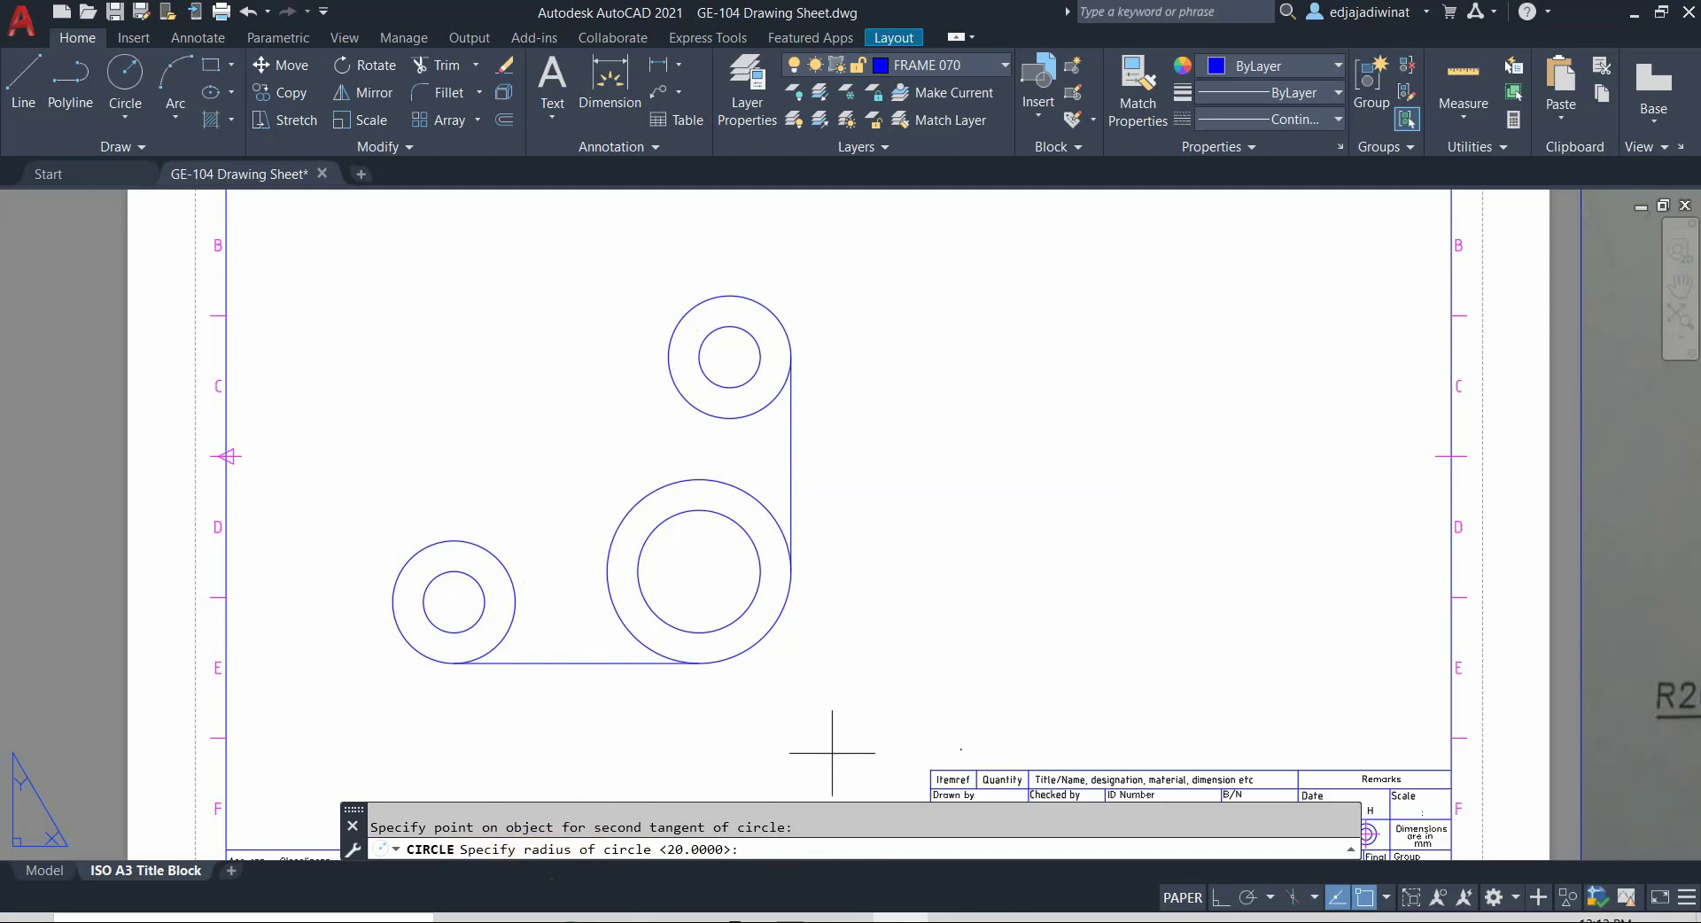
scroll(904, 700, "up", 2)
scroll(904, 707, "down", 6)
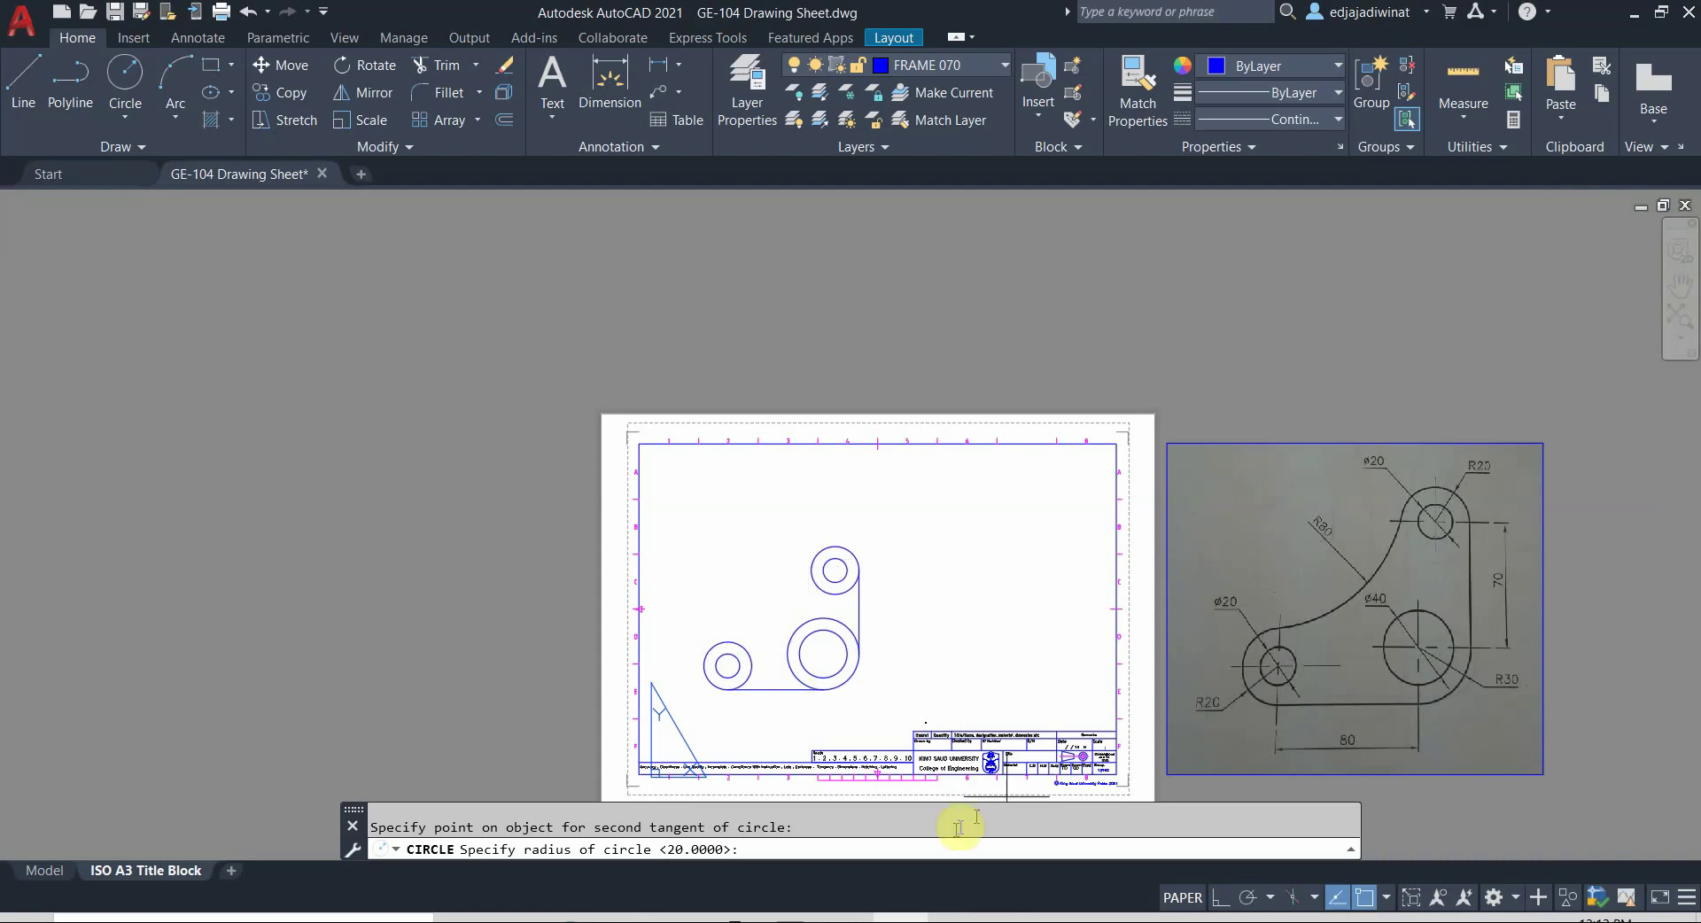
type("80")
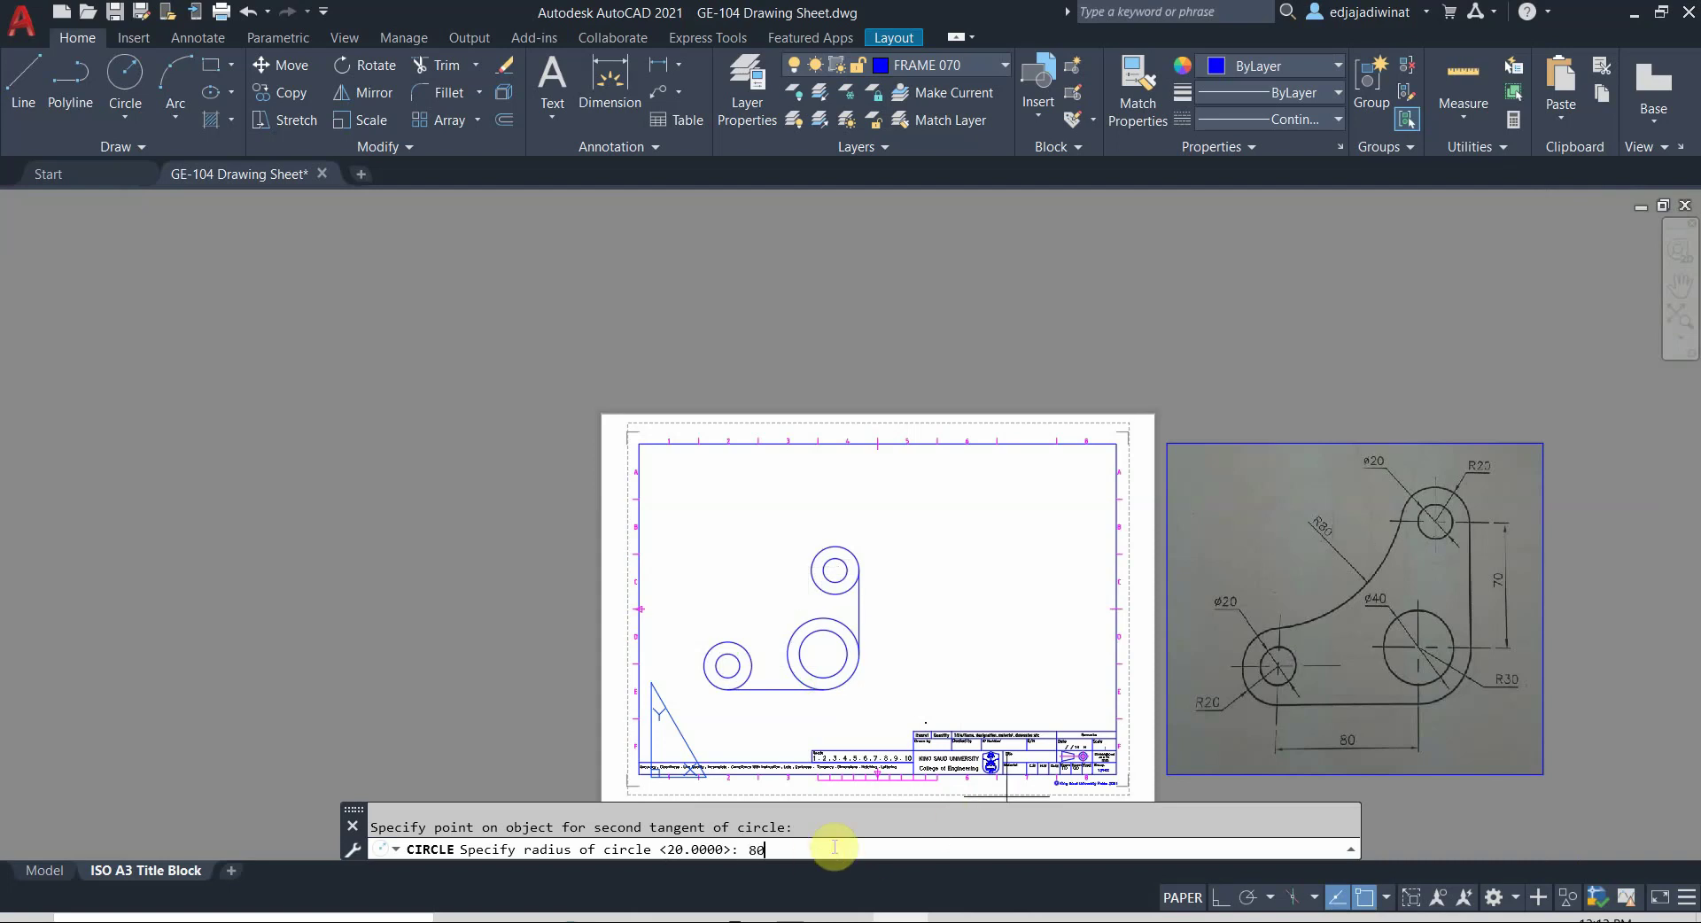
key("Return")
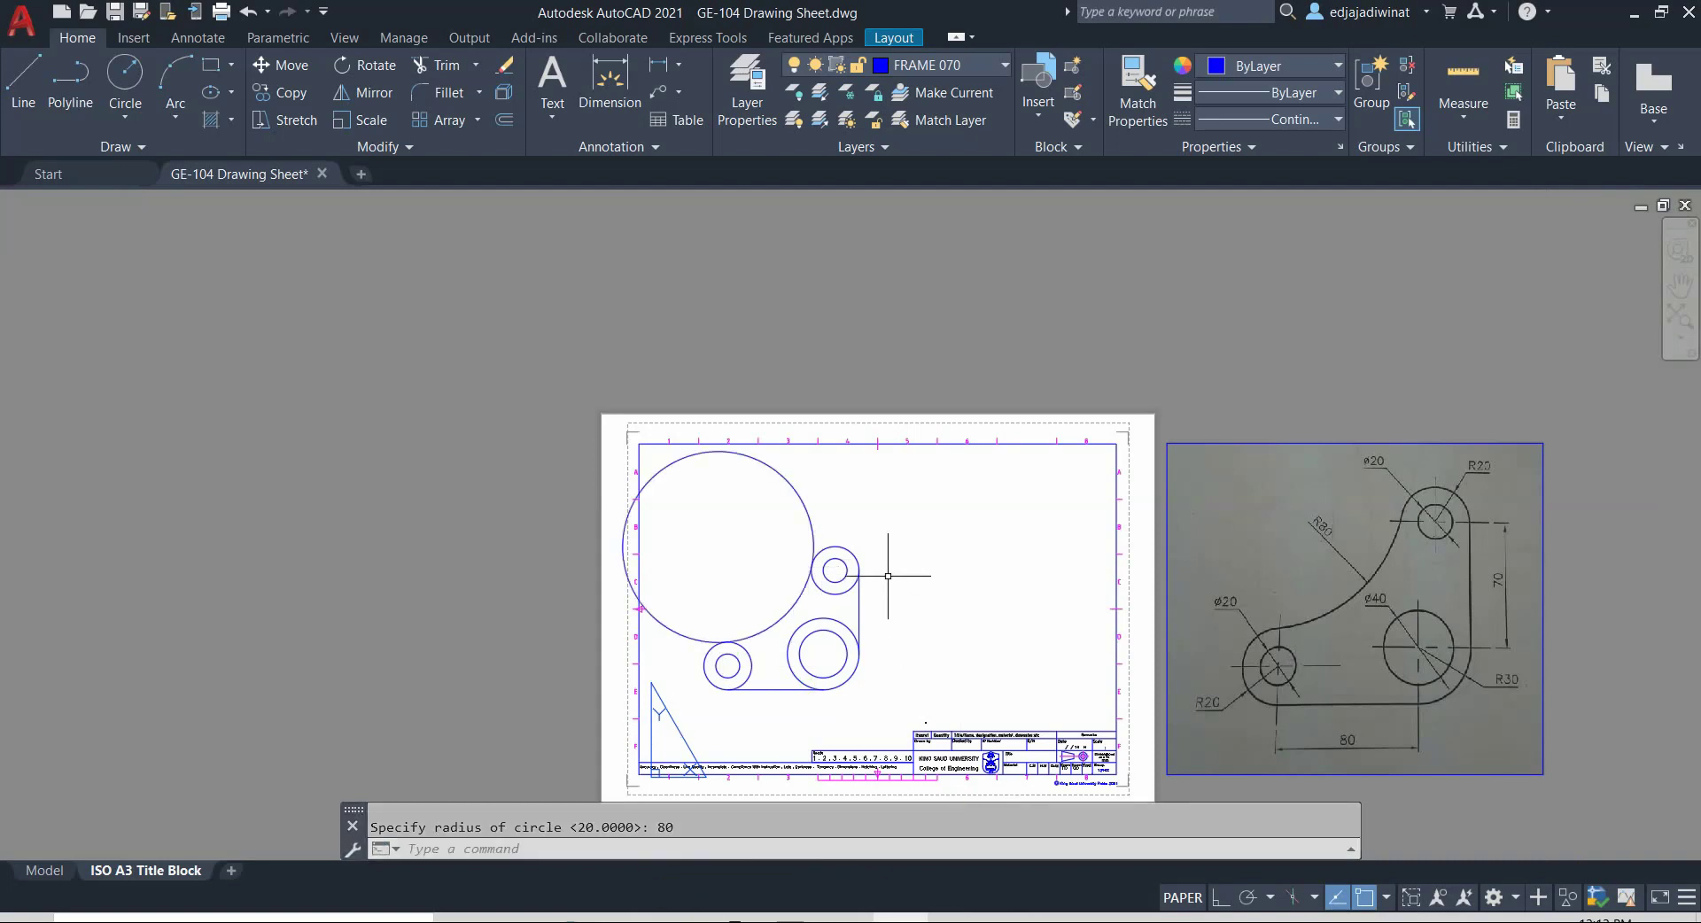
Step: Trim the R80 circle down to the concave arc between the left and upper outer circles
scroll(885, 567, "up", 4)
scroll(889, 567, "down", 4)
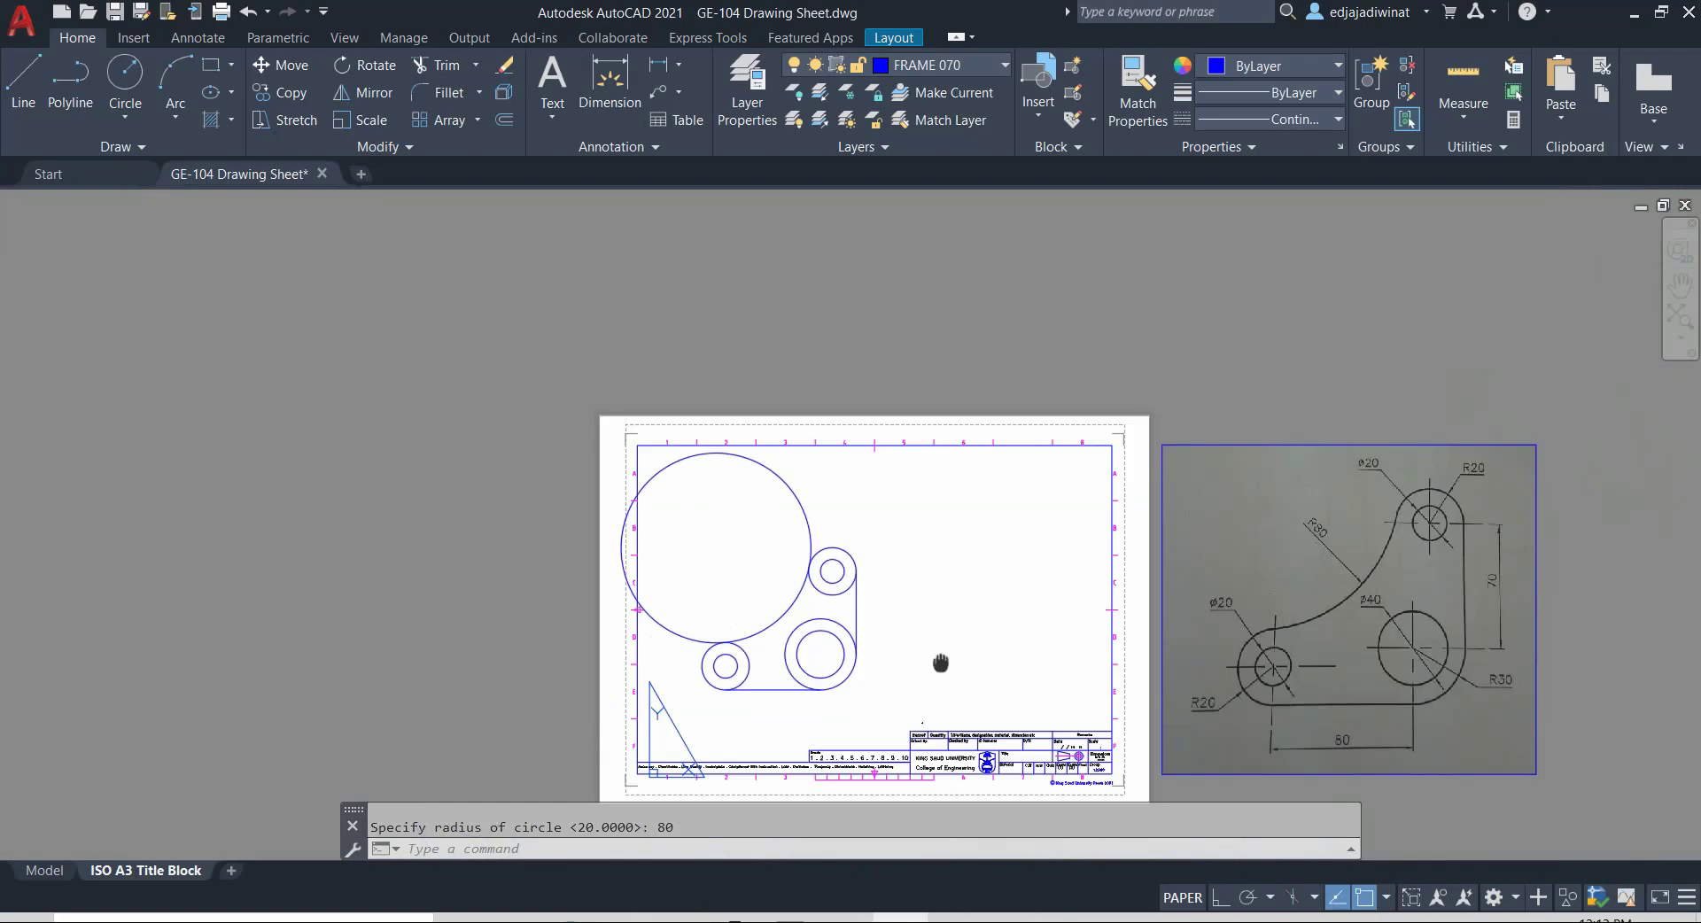
middle_click_drag(930, 673, 870, 595)
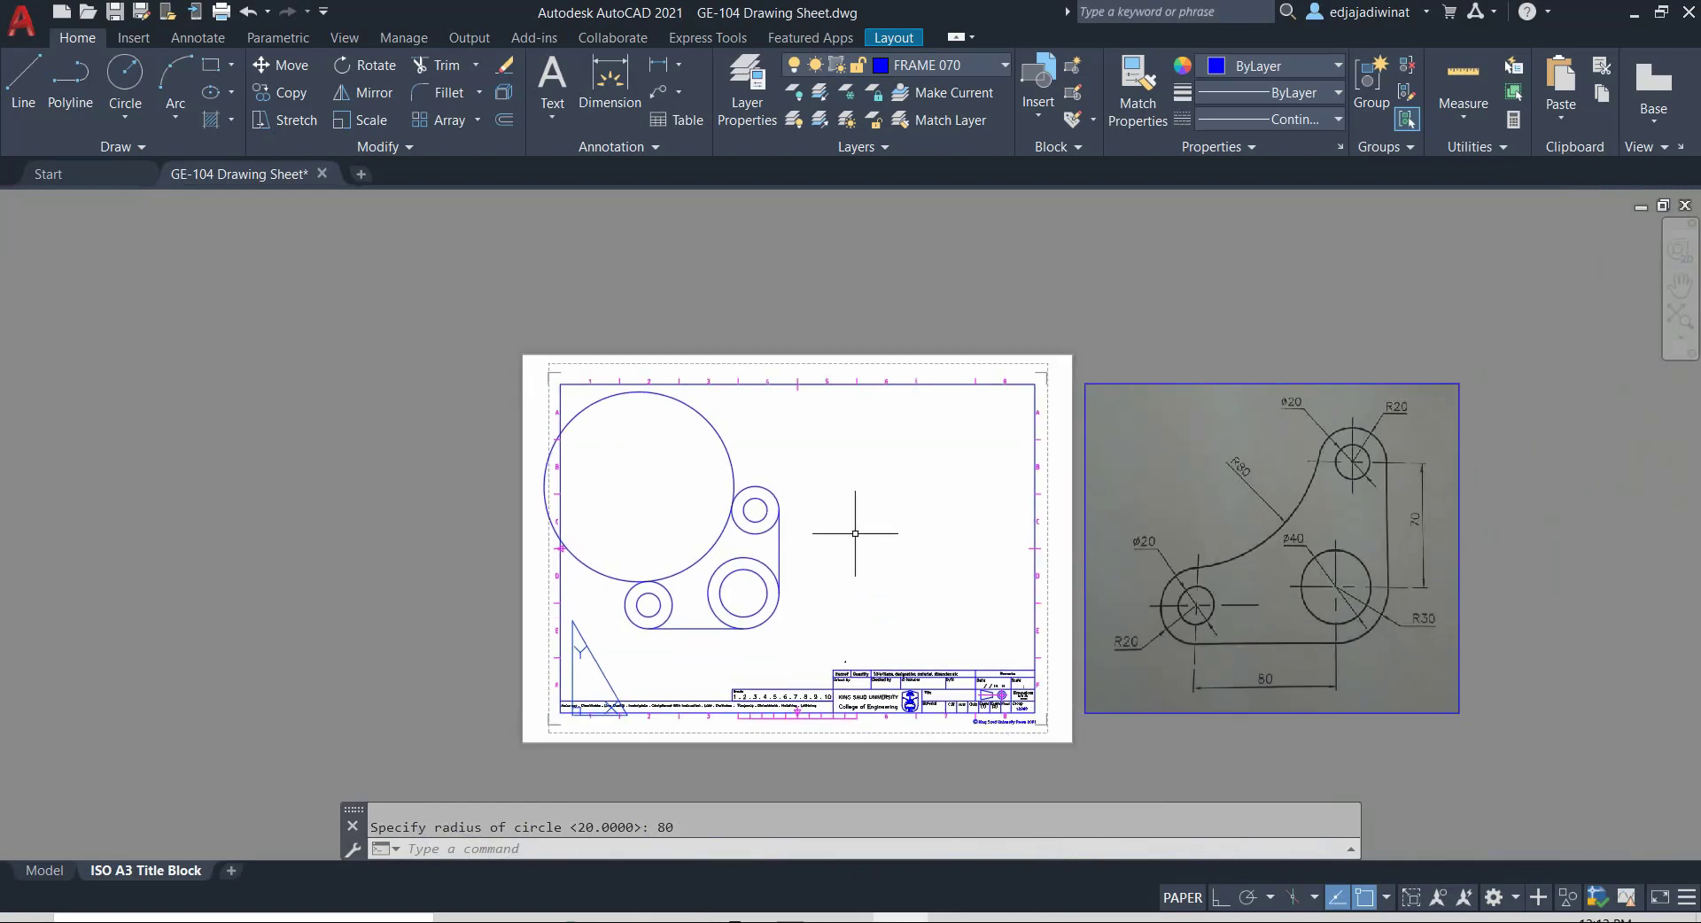
scroll(800, 509, "down", 4)
scroll(803, 508, "up", 6)
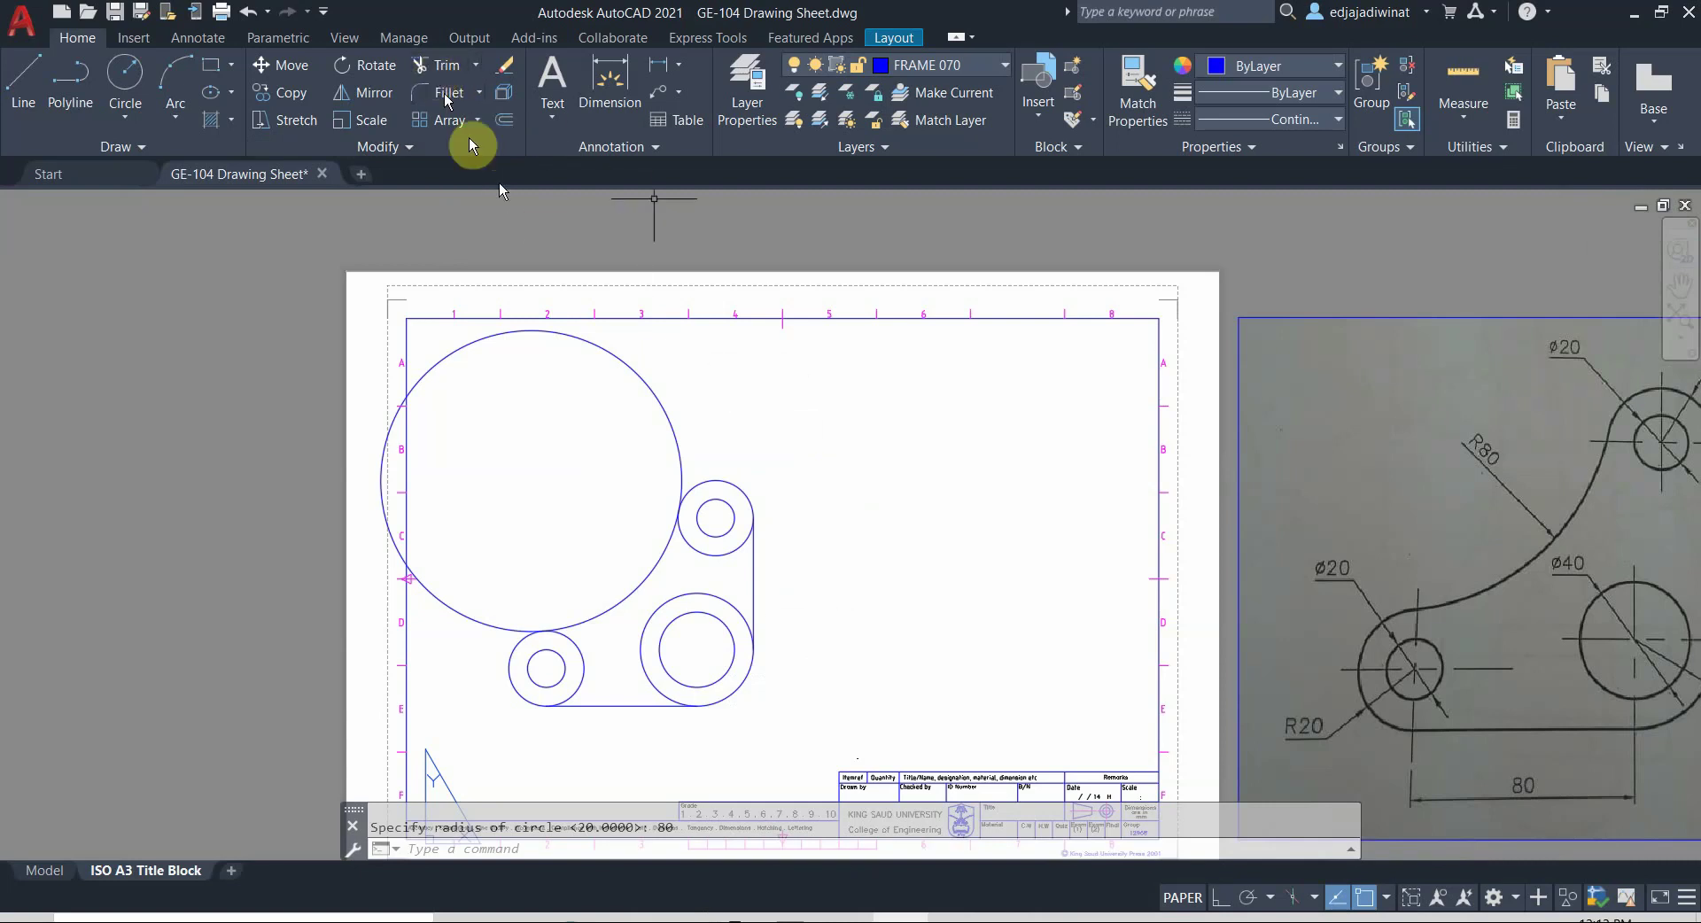
key("Escape")
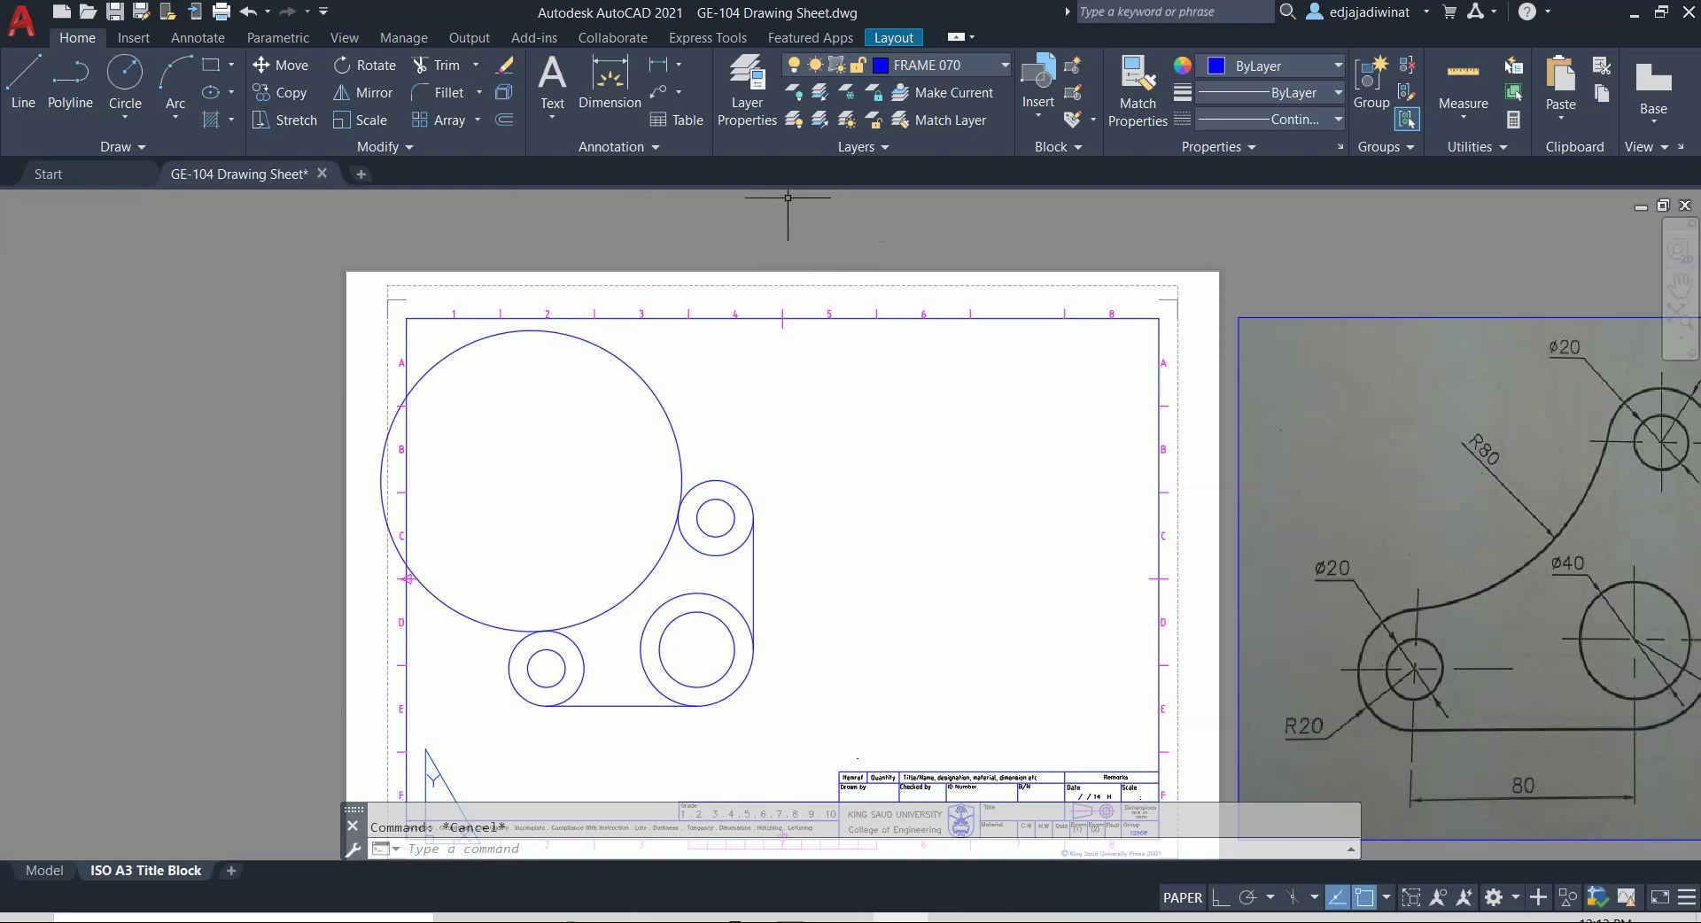
left_click(437, 80)
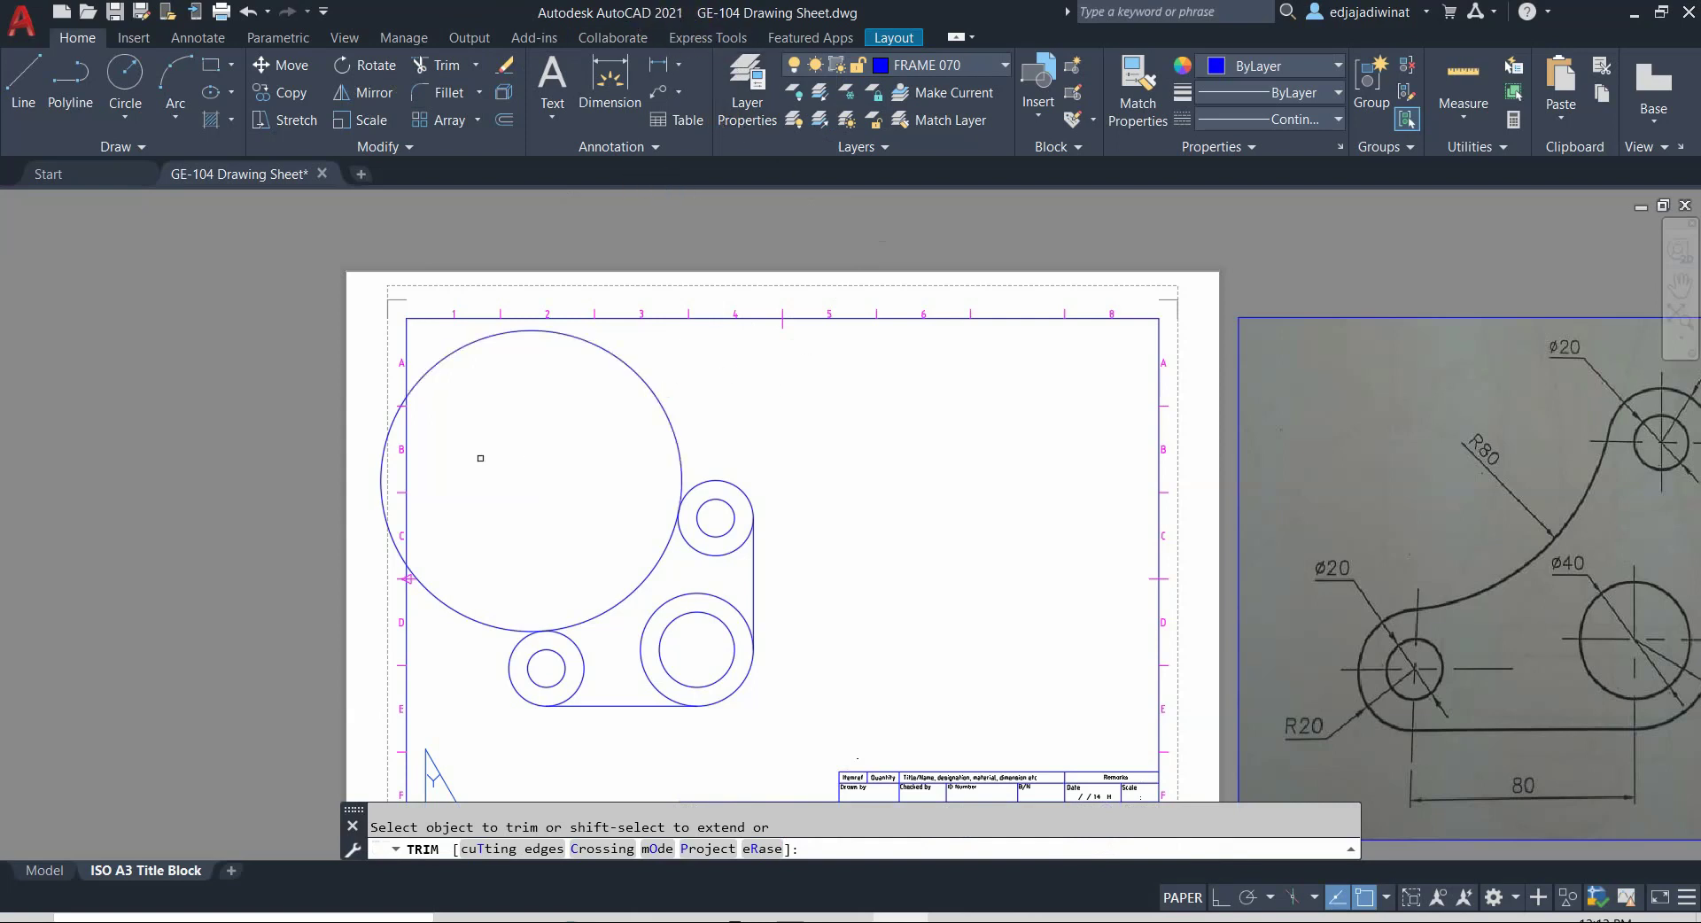
left_click(627, 363)
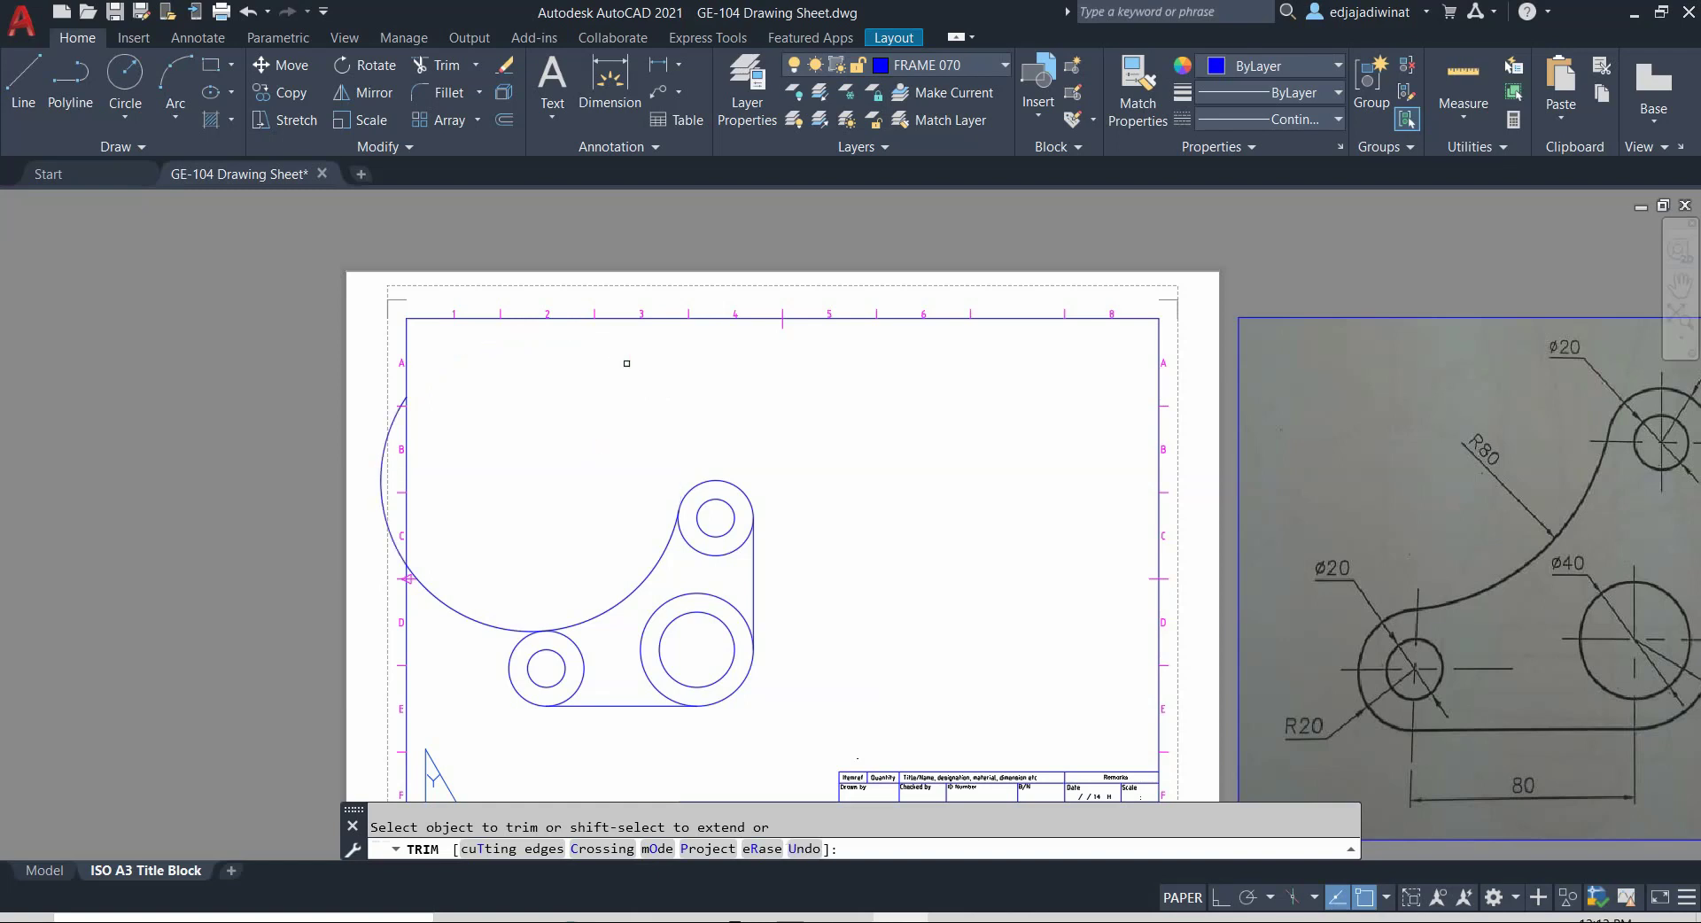
left_click(380, 470)
left_click(459, 616)
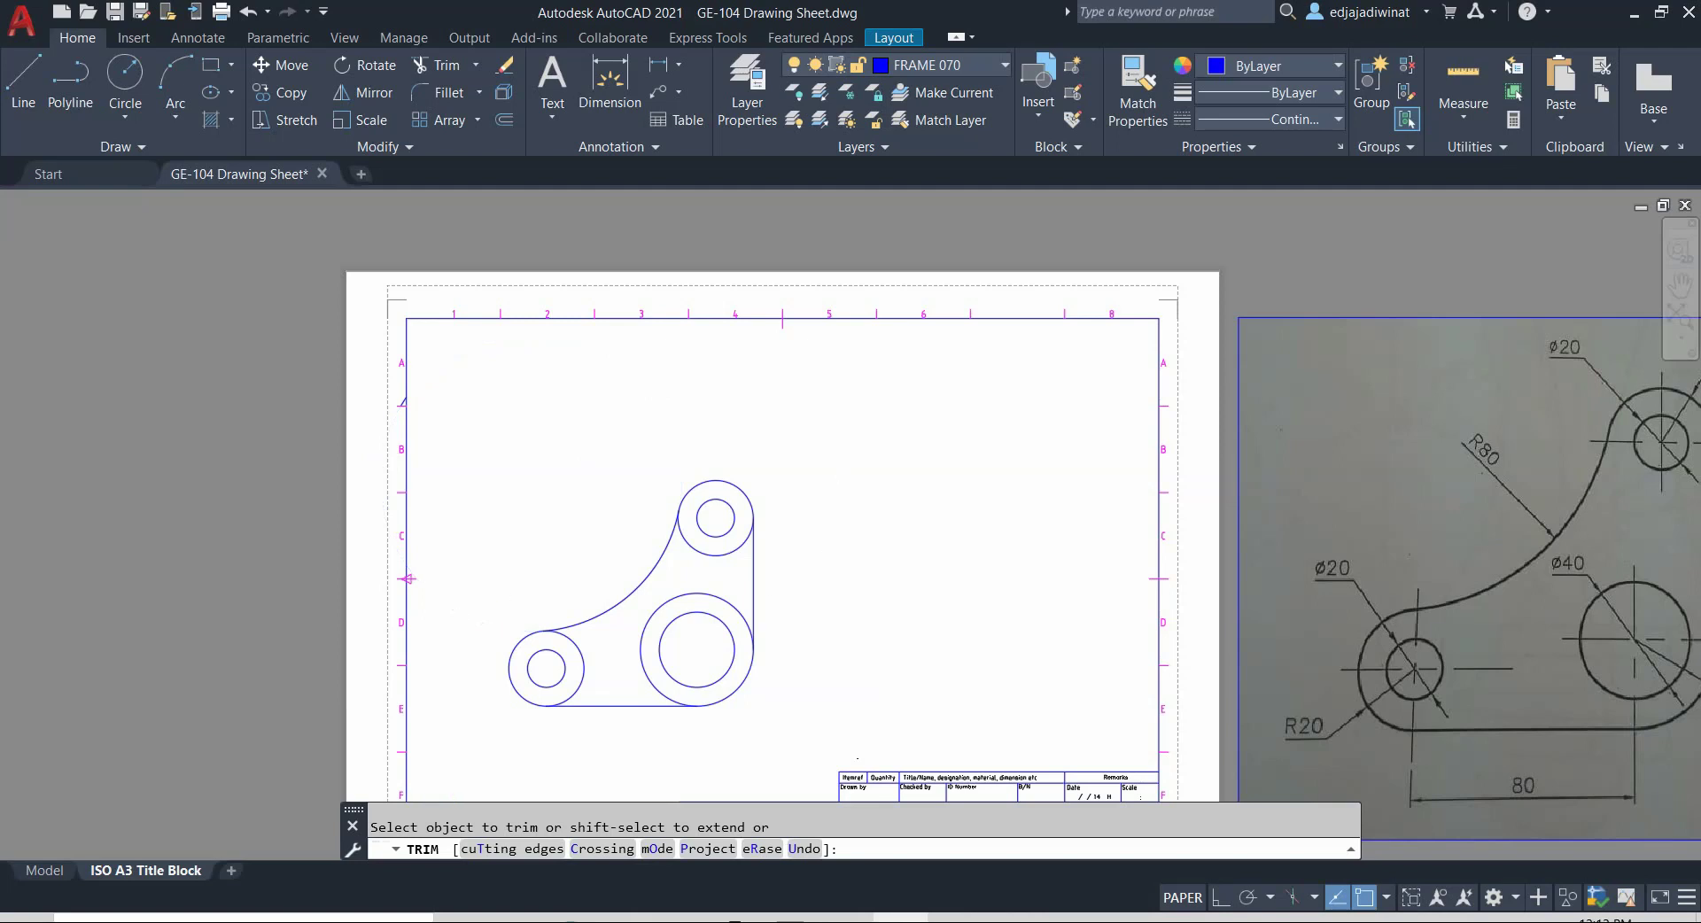
Step: Trim the inner portions of the upper, large and left outer circles so only the bracket's outer contour remains
scroll(741, 554, "up", 2)
left_click(734, 548)
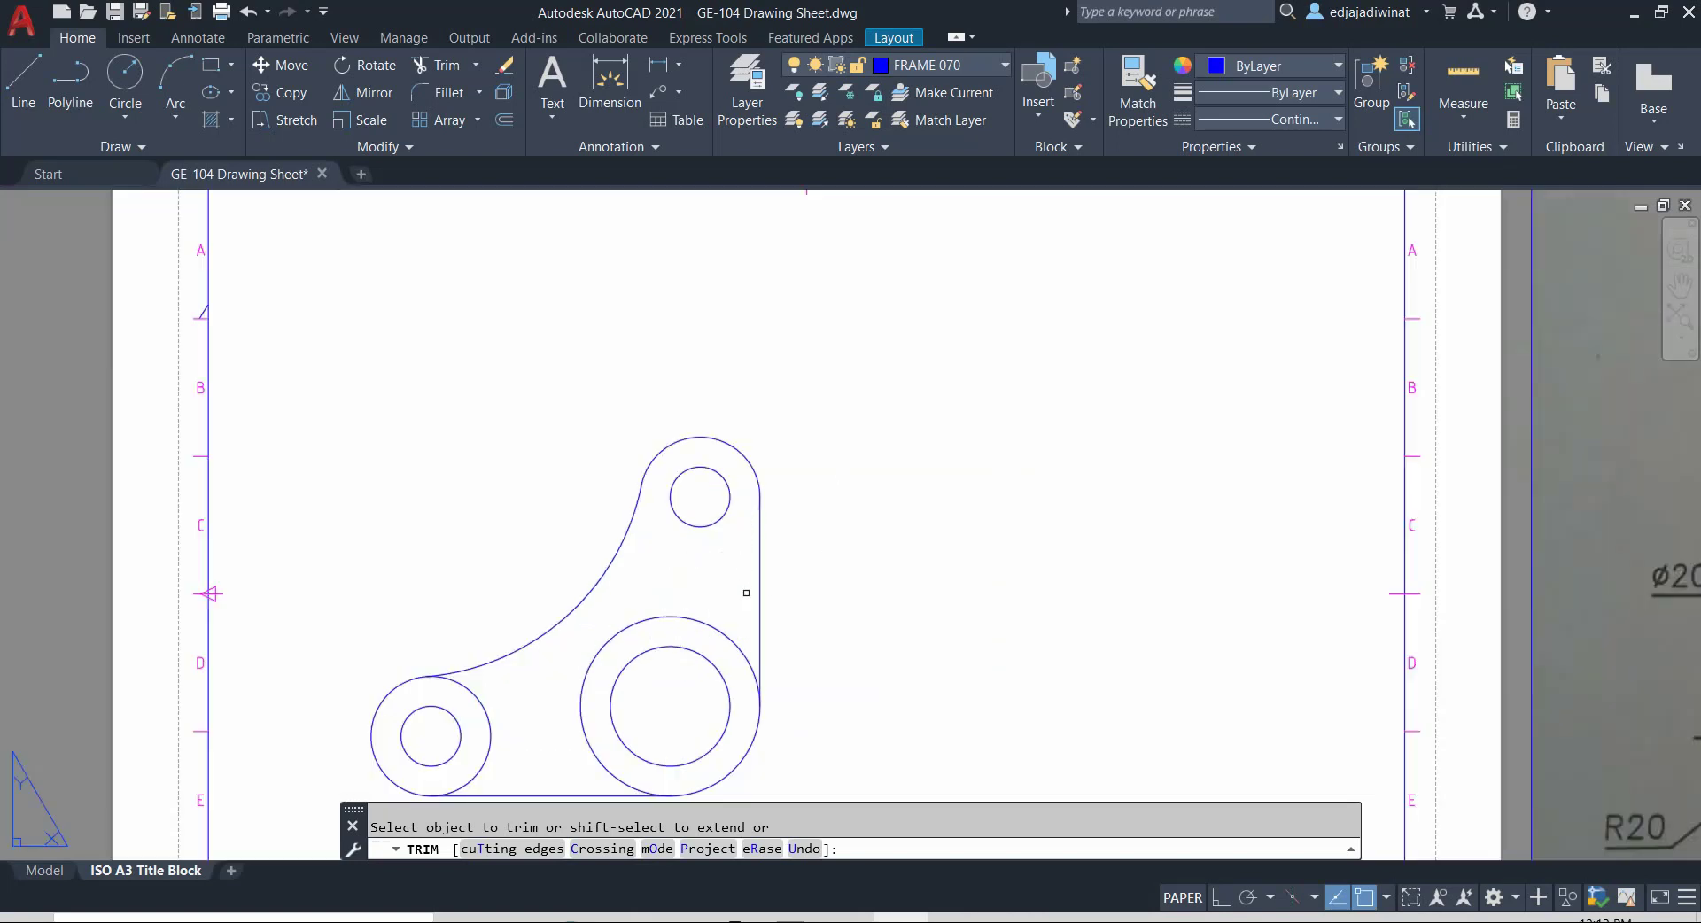
left_click(710, 628)
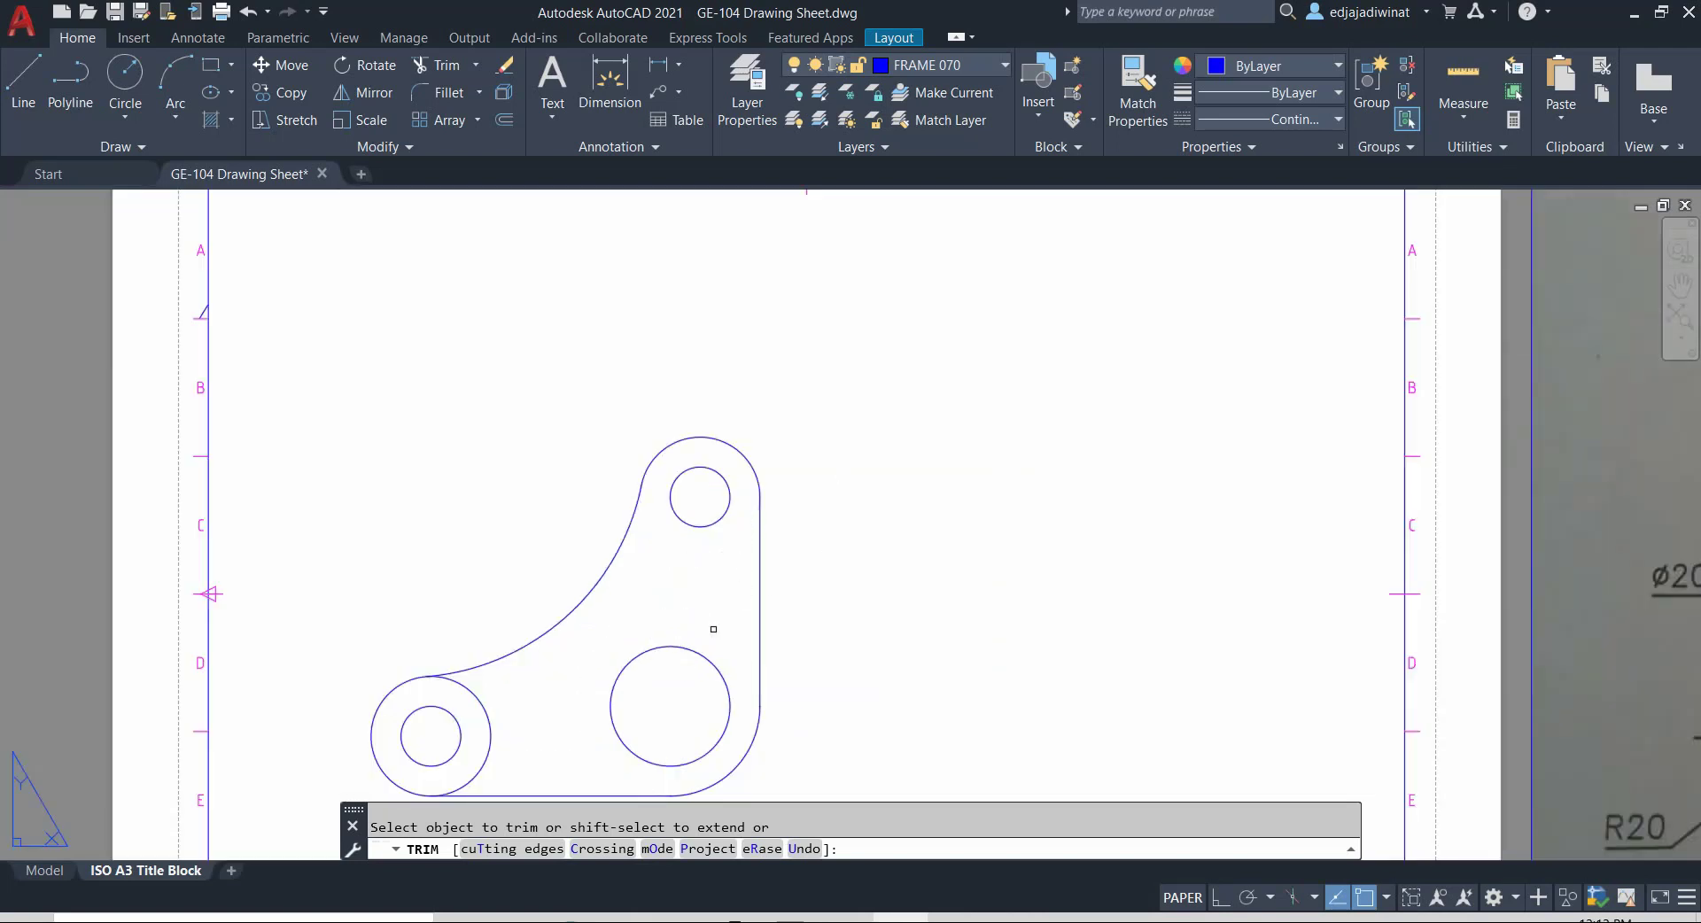
left_click(486, 713)
scroll(794, 684, "up", 4)
scroll(826, 665, "down", 6)
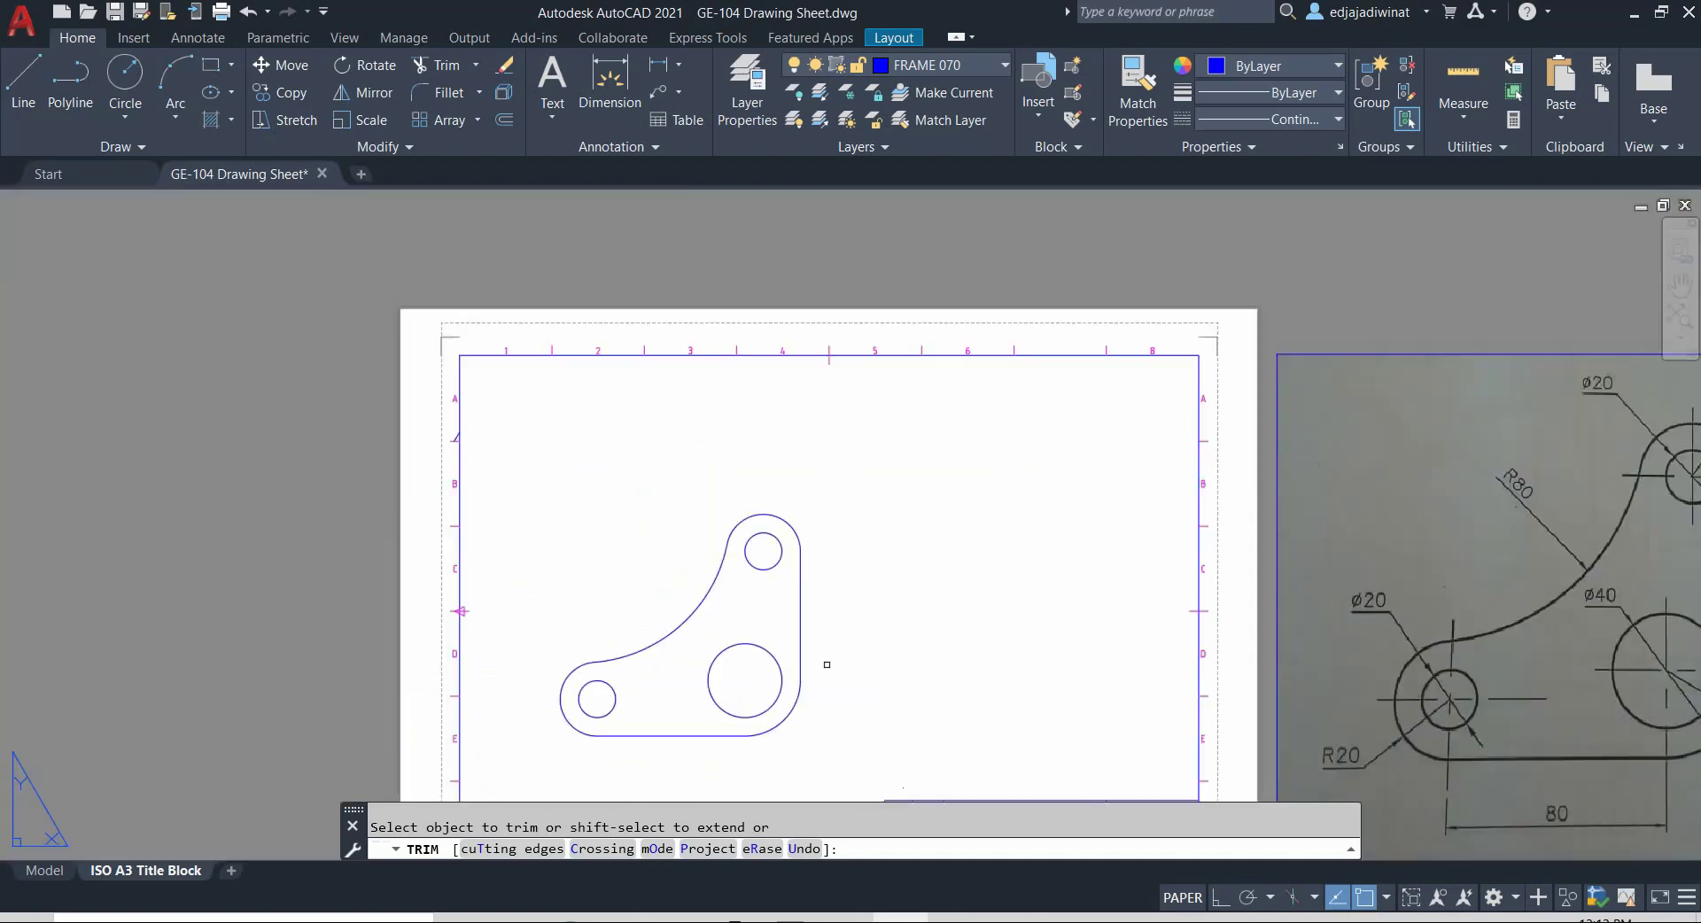
scroll(895, 632, "down", 2)
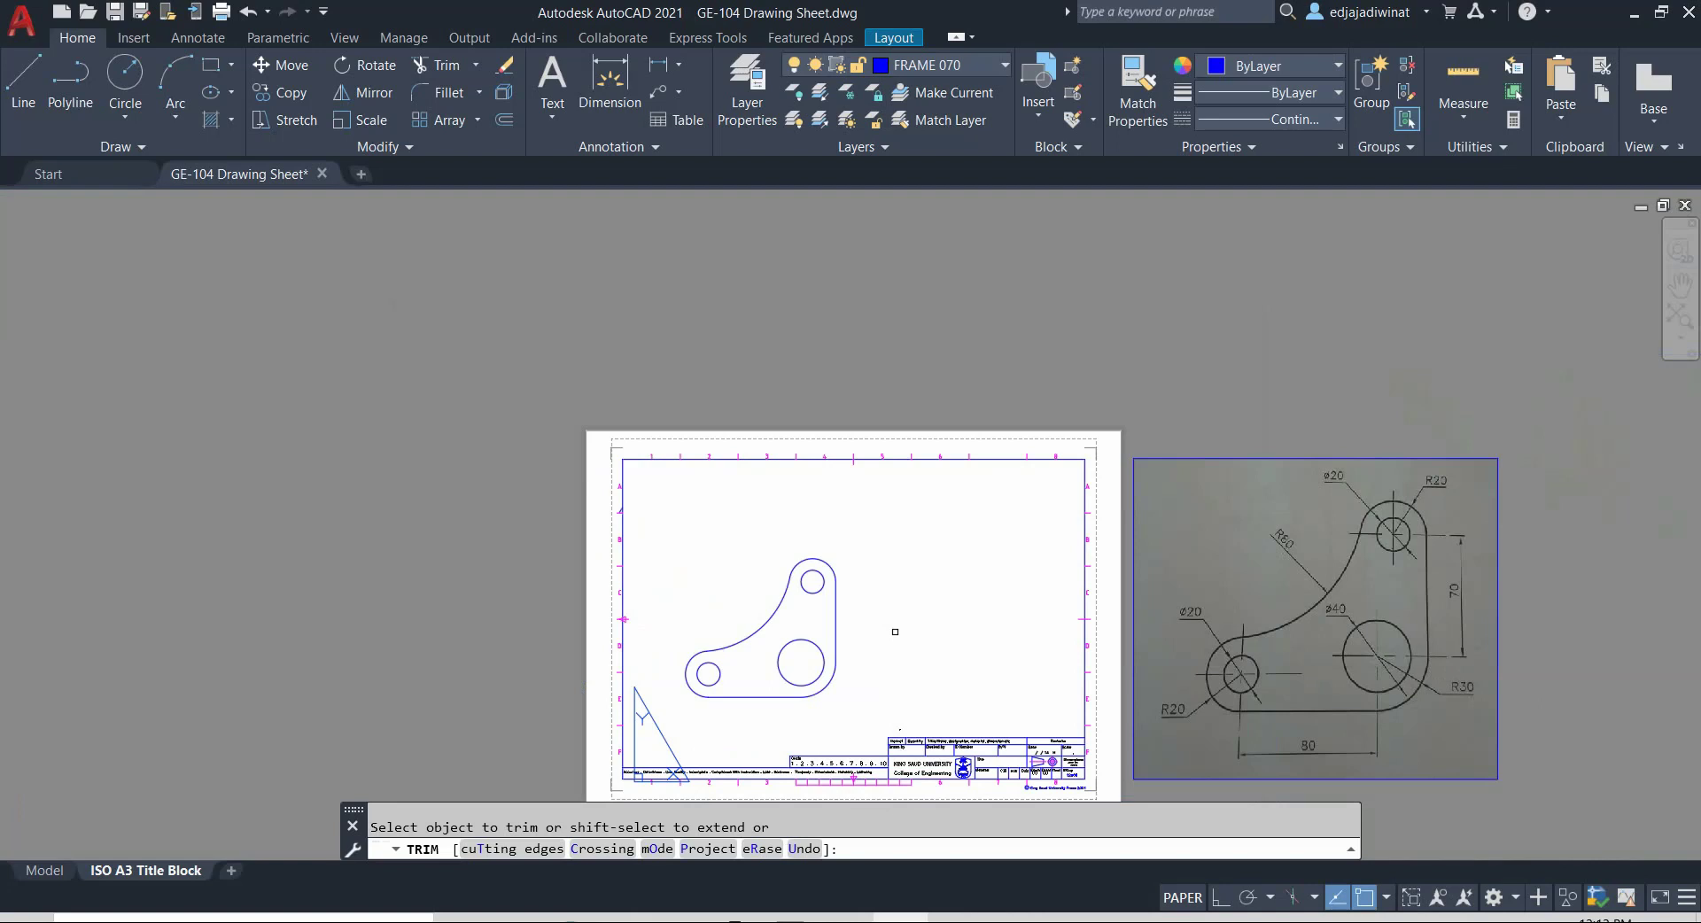
key("Return")
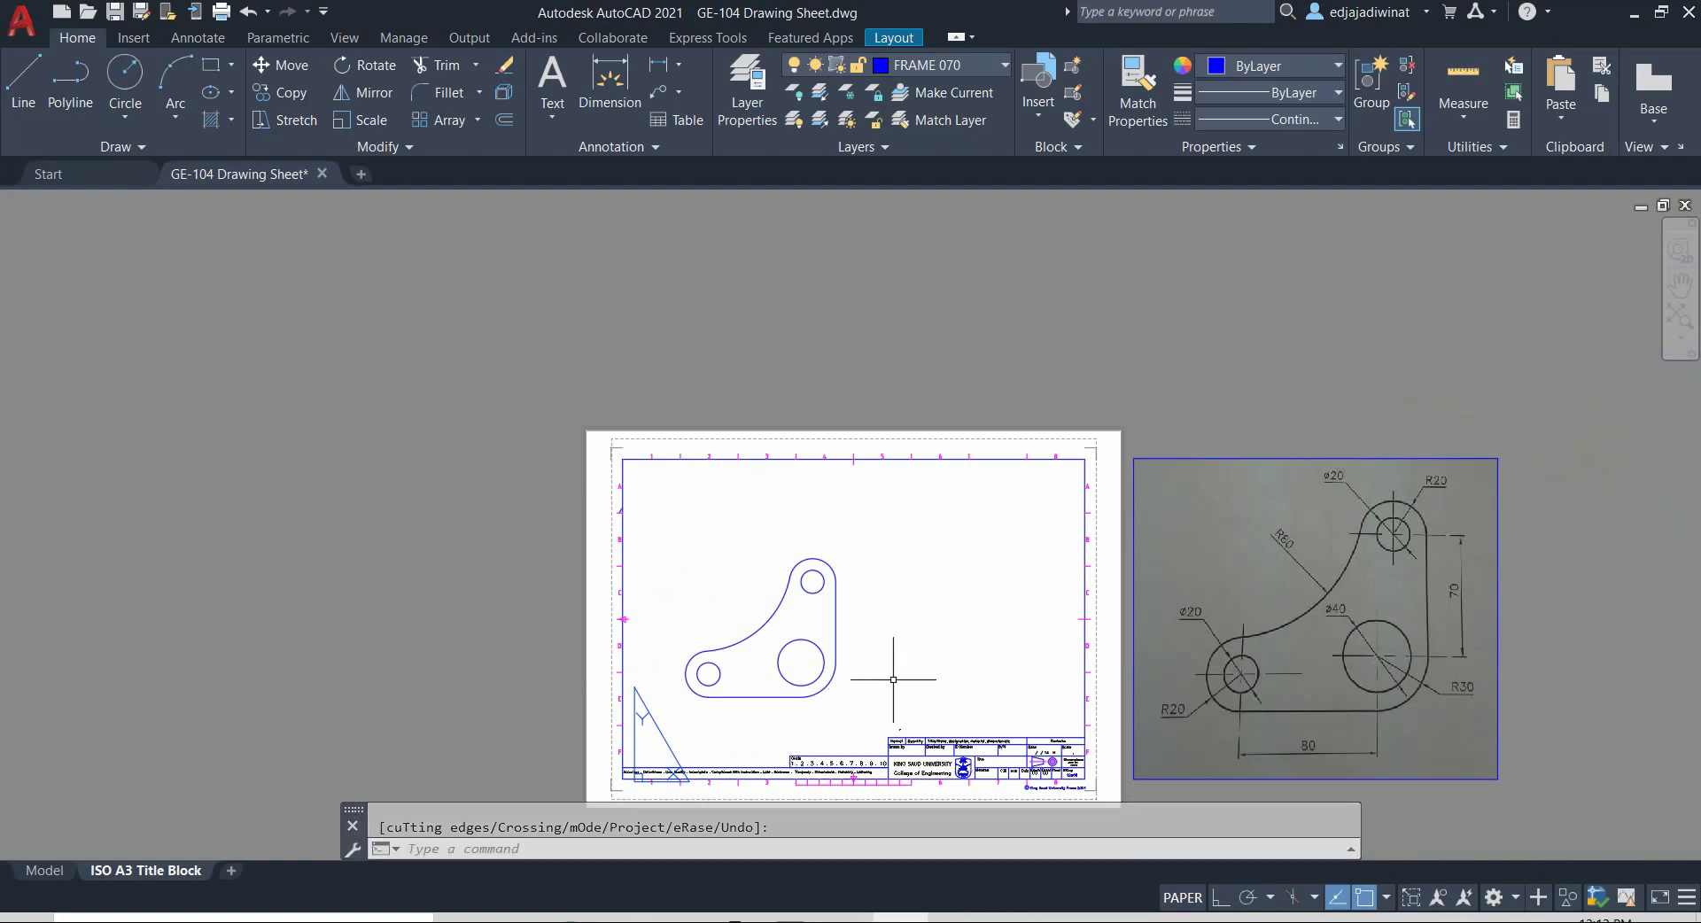
Step: Move the whole bracket, using the lower end of its right vertical edge as base point, up and right near the middle of the A3 frame
scroll(900, 673, "down", 2)
scroll(892, 664, "up", 4)
middle_click_drag(881, 590, 843, 522)
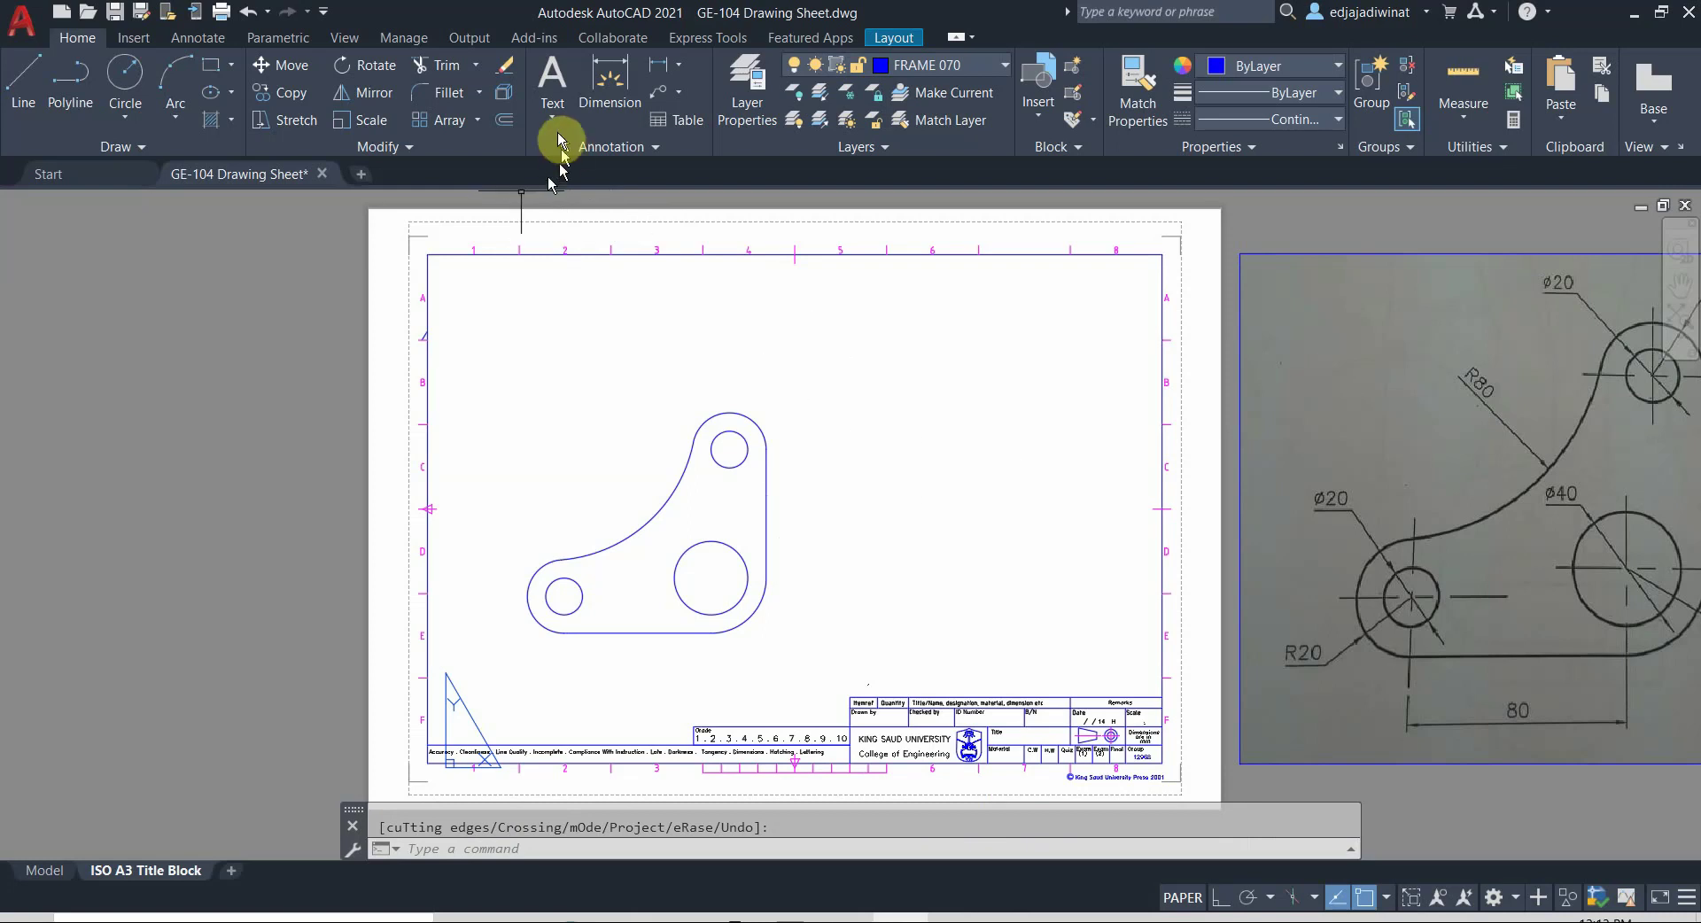
left_click(293, 65)
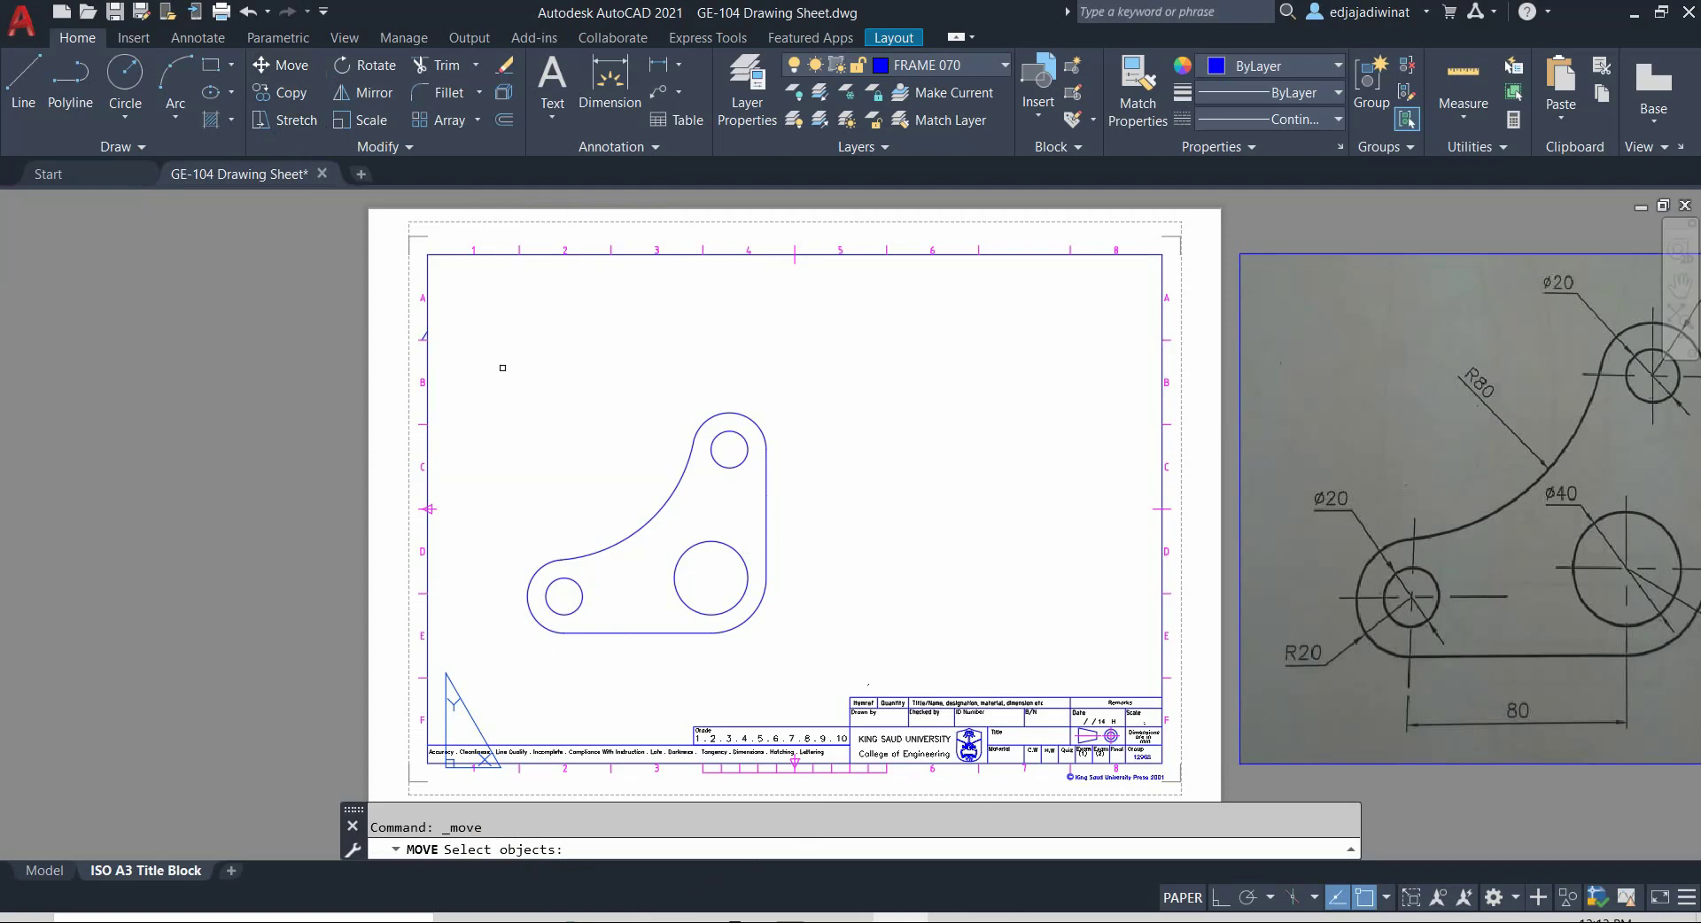
left_click(481, 360)
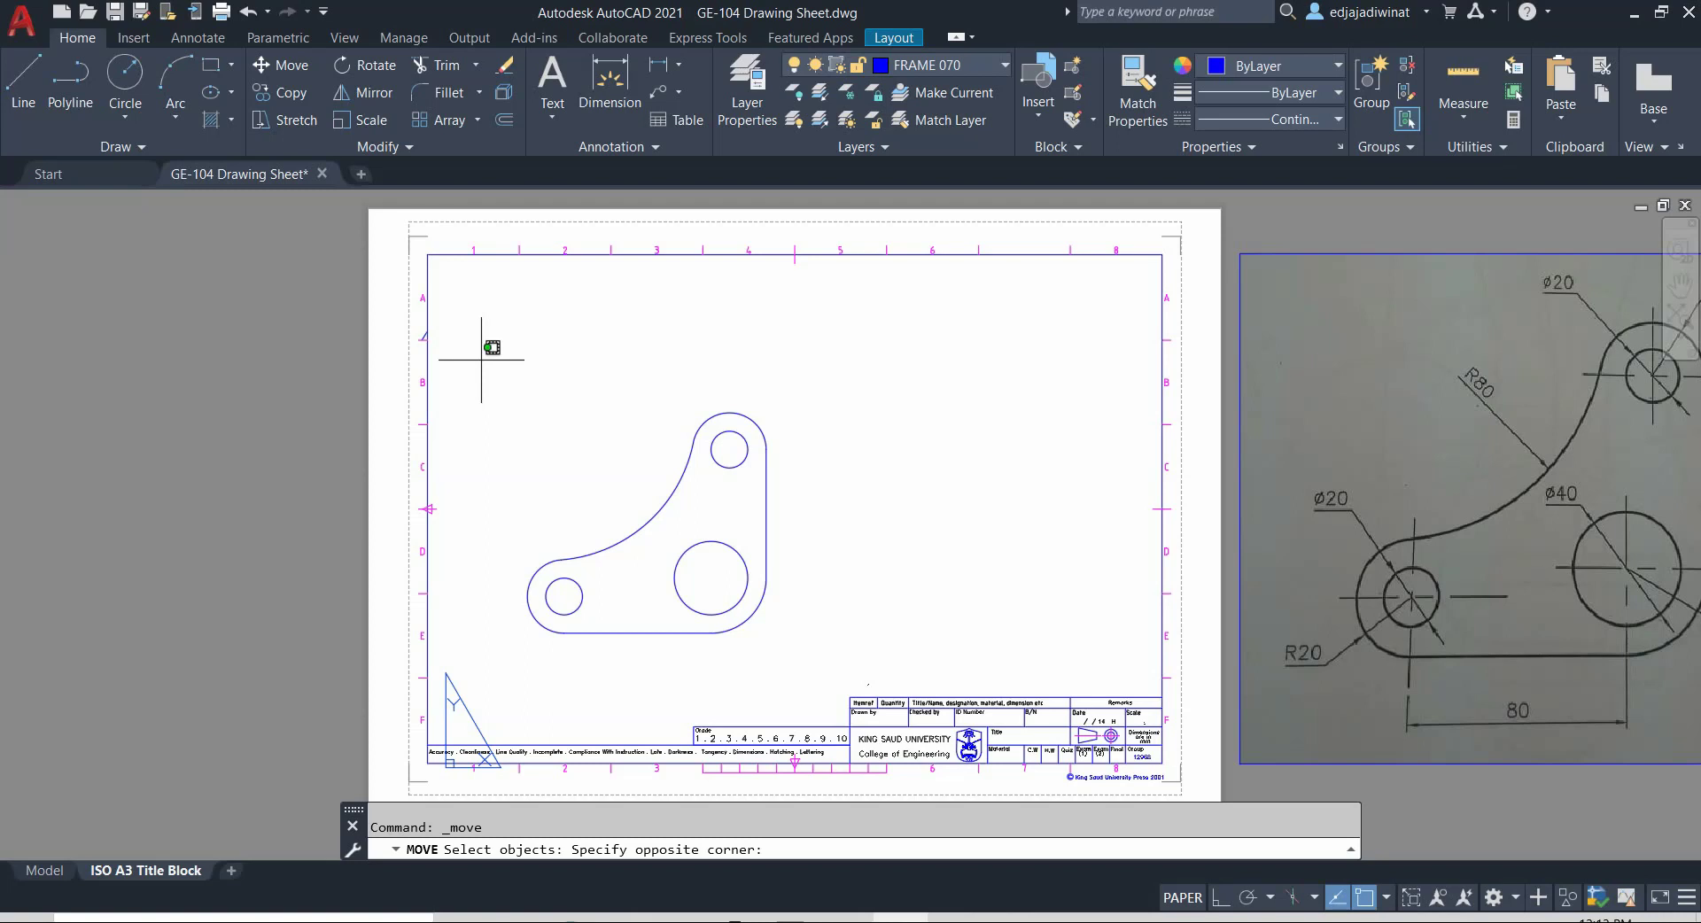
left_click(825, 671)
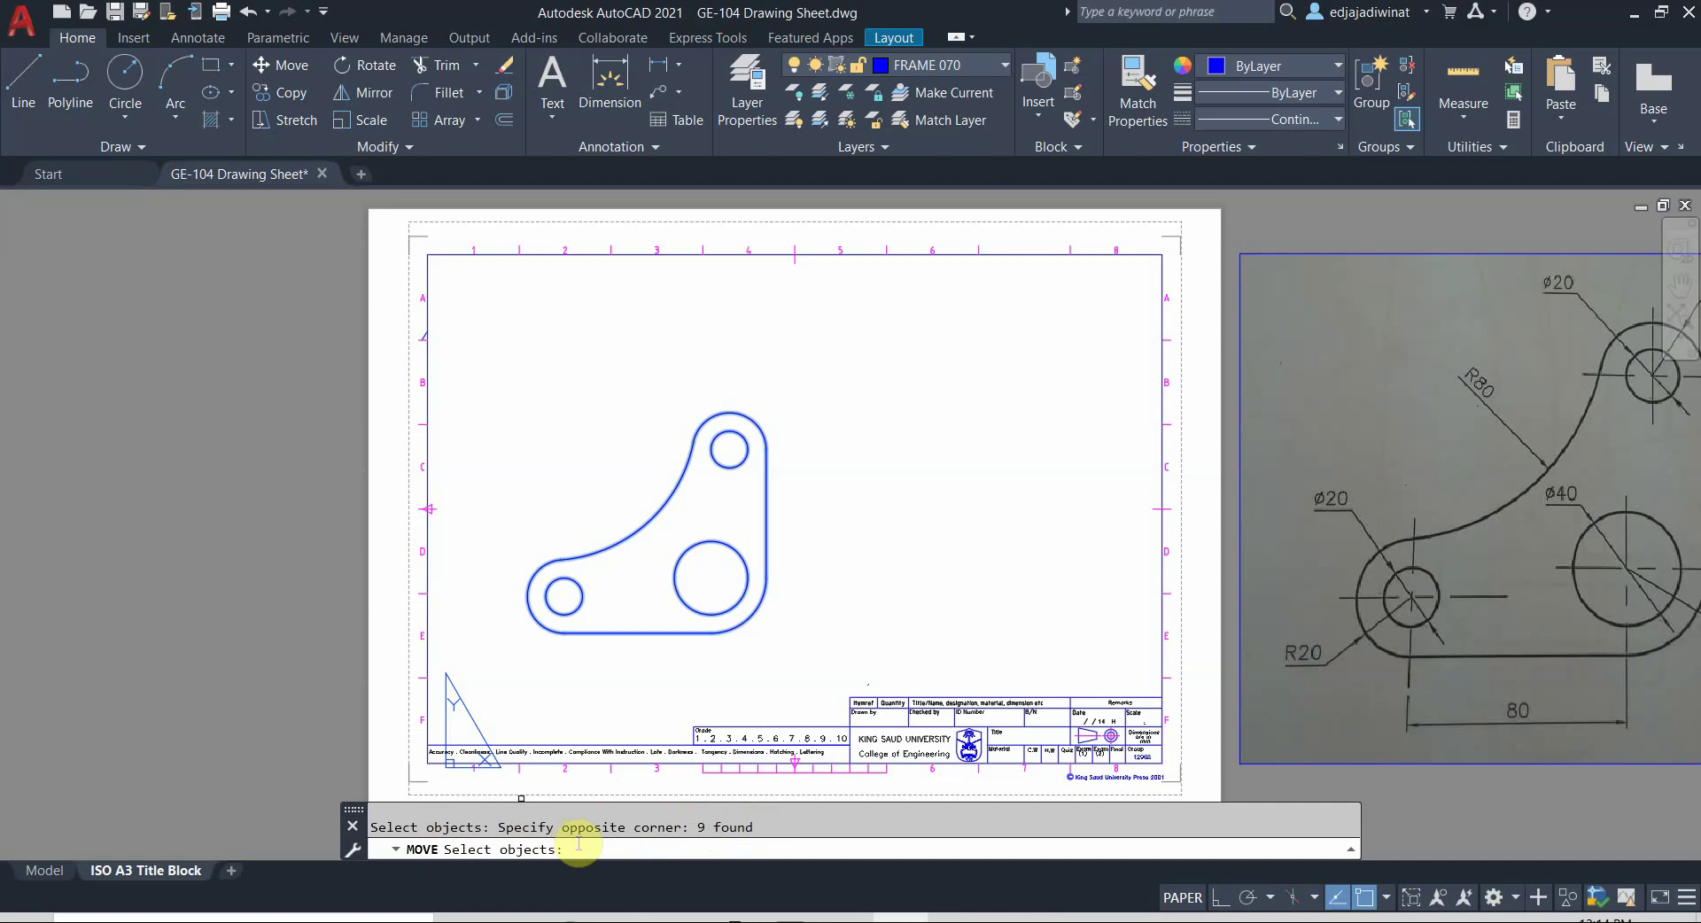
key("Return")
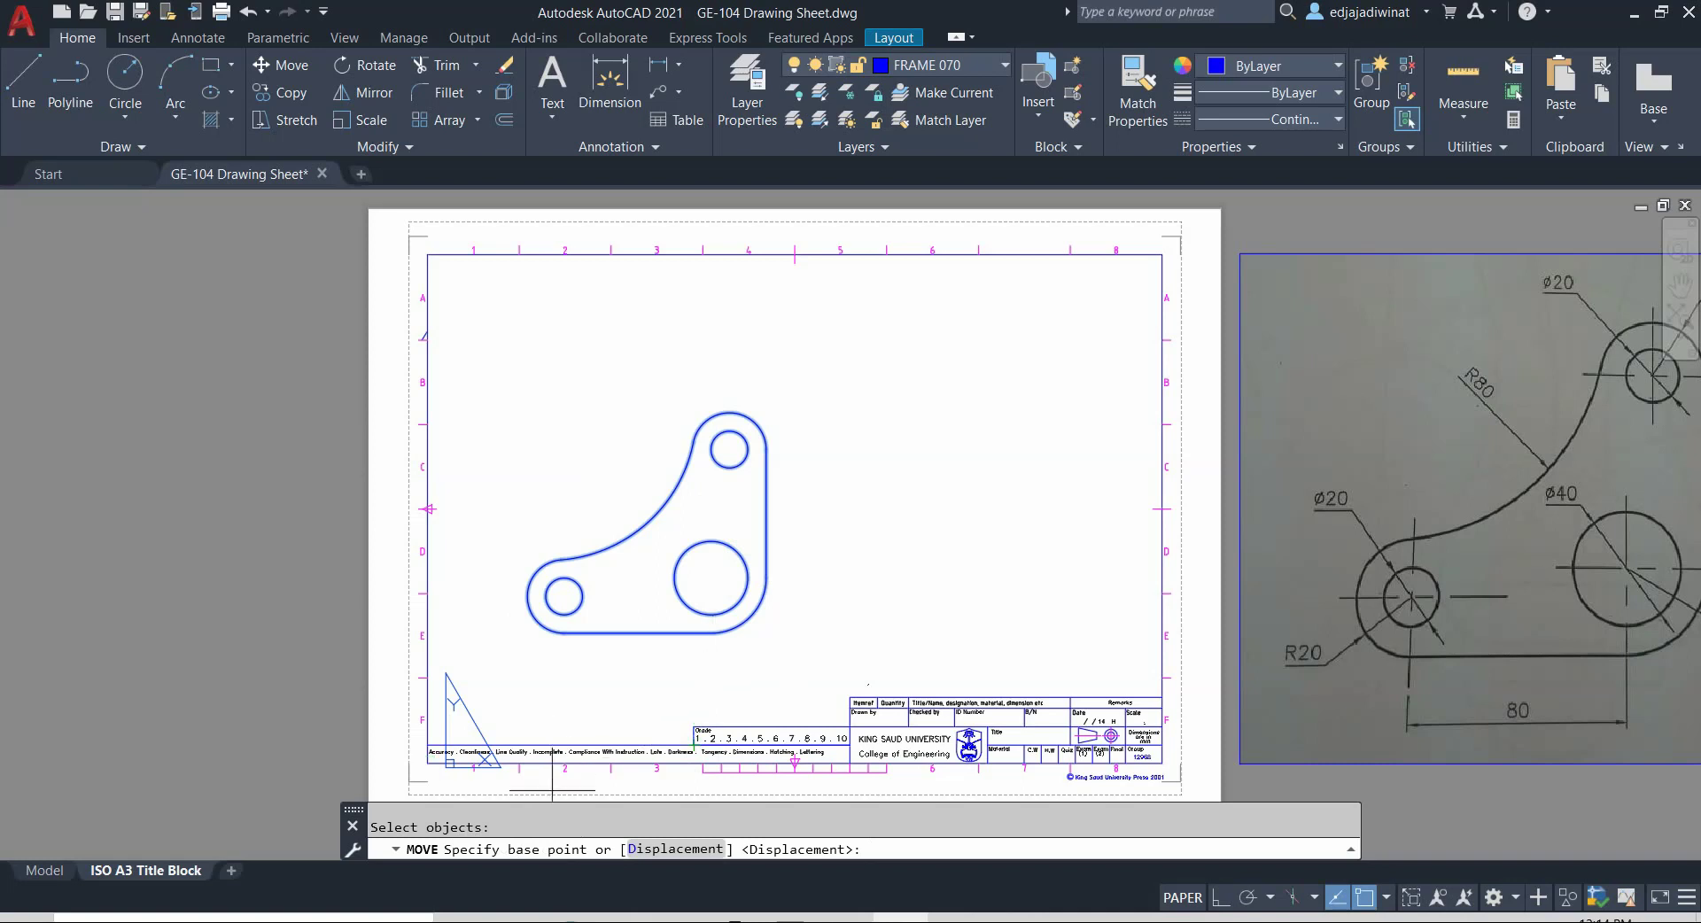
scroll(694, 679, "down", 2)
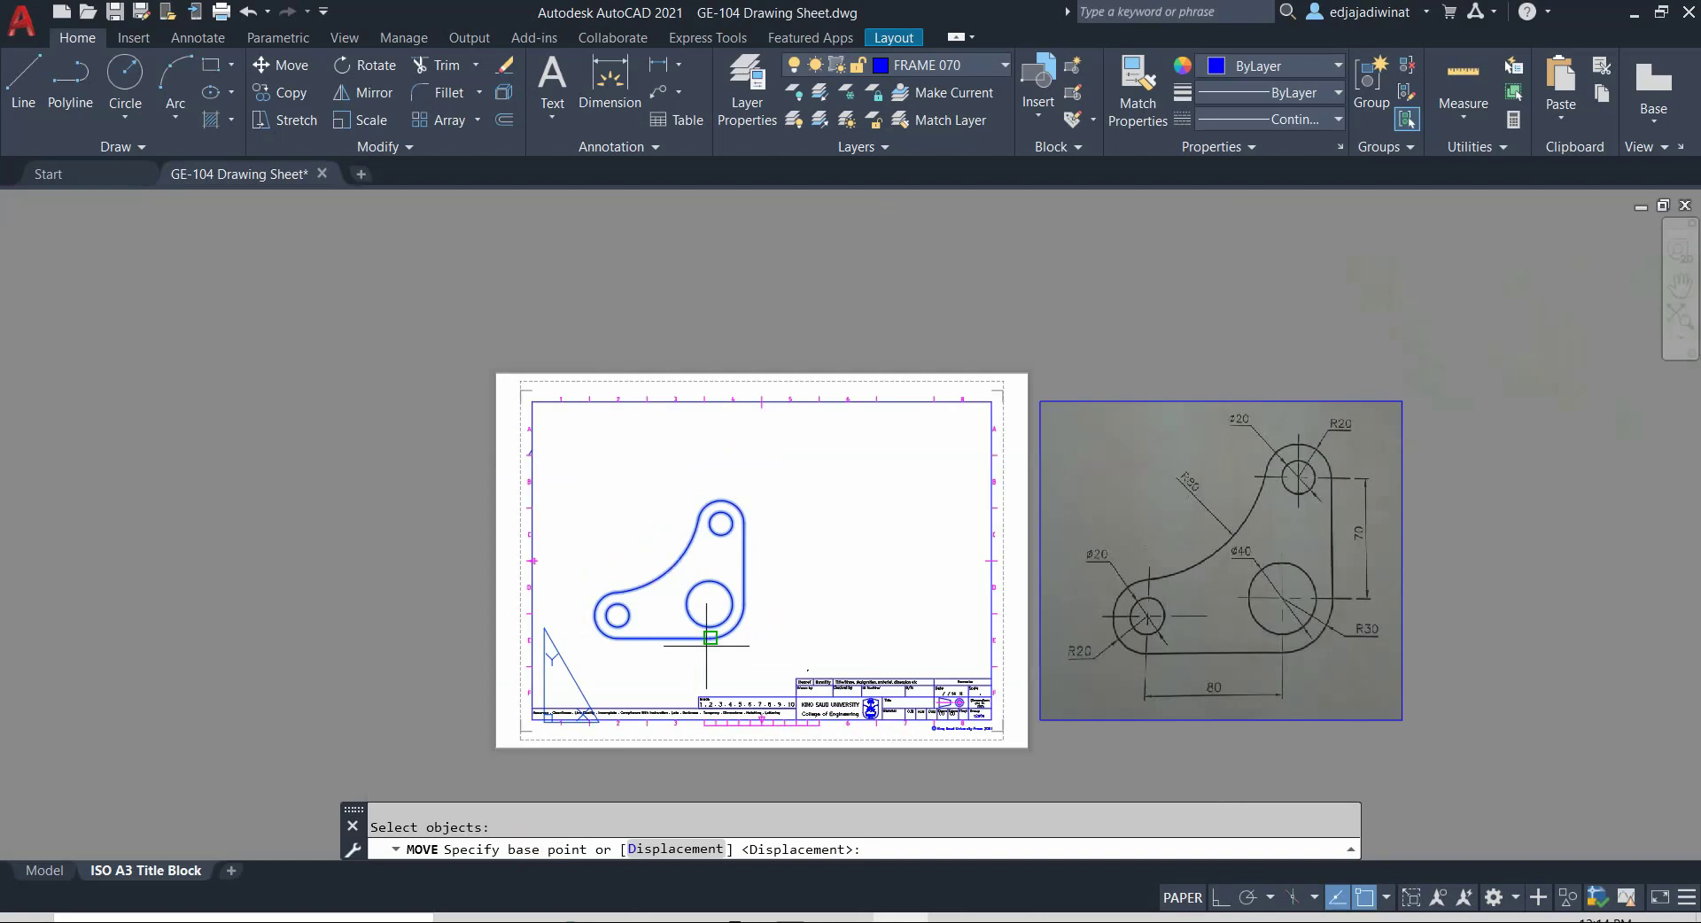
scroll(700, 636, "up", 4)
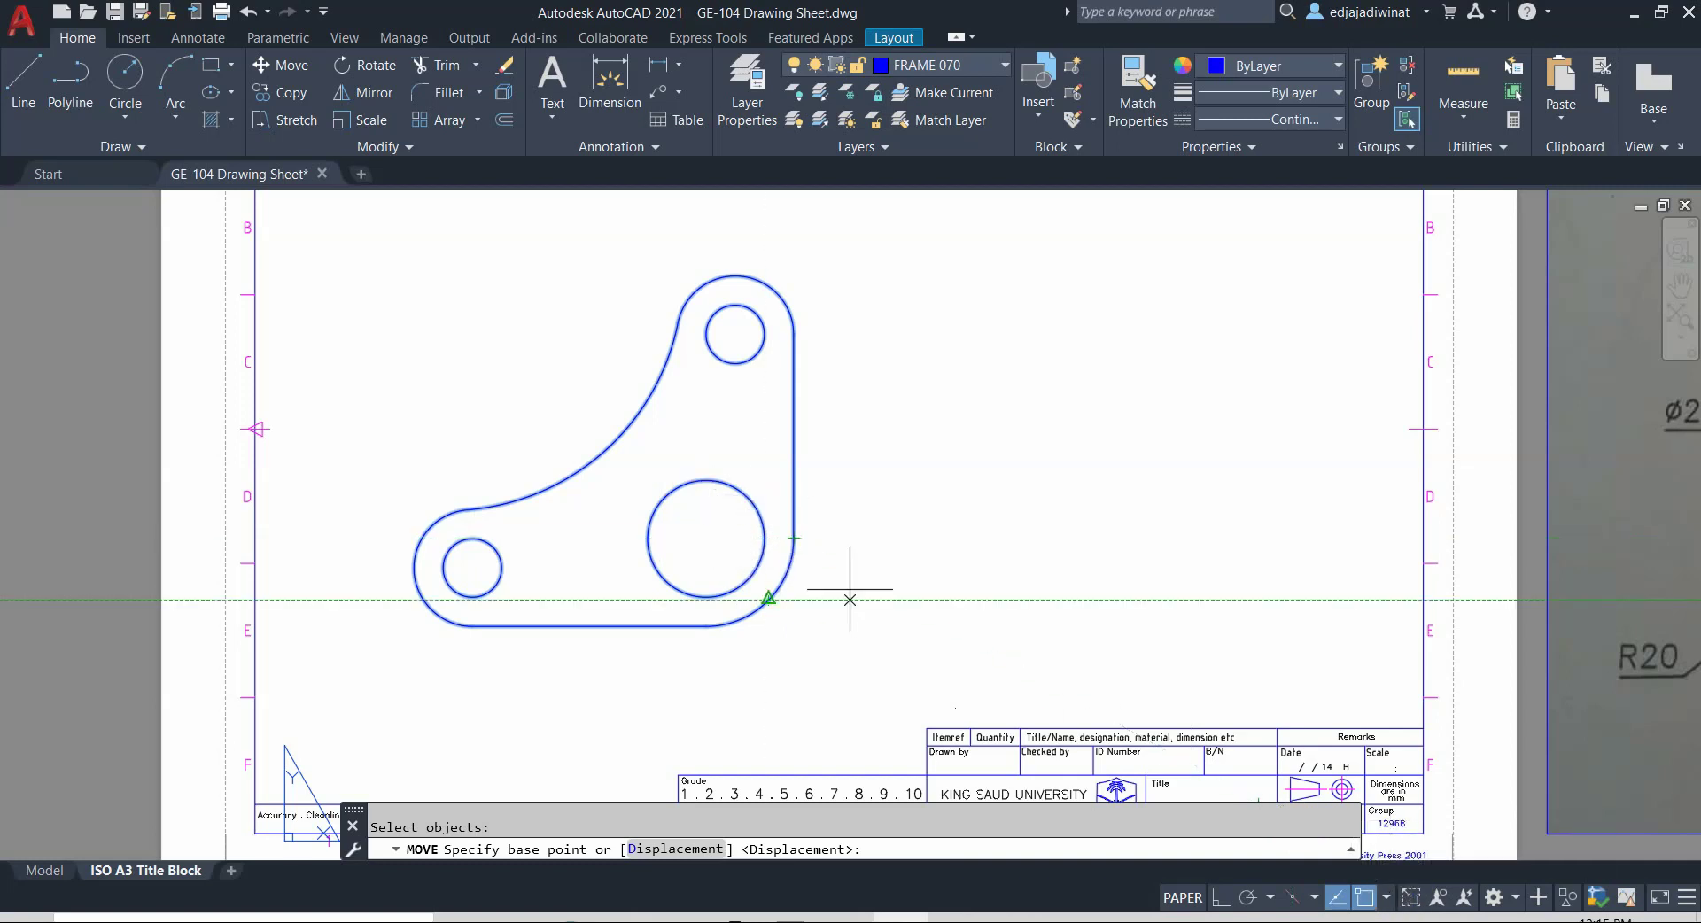
left_click(795, 537)
scroll(1125, 517, "up", 4)
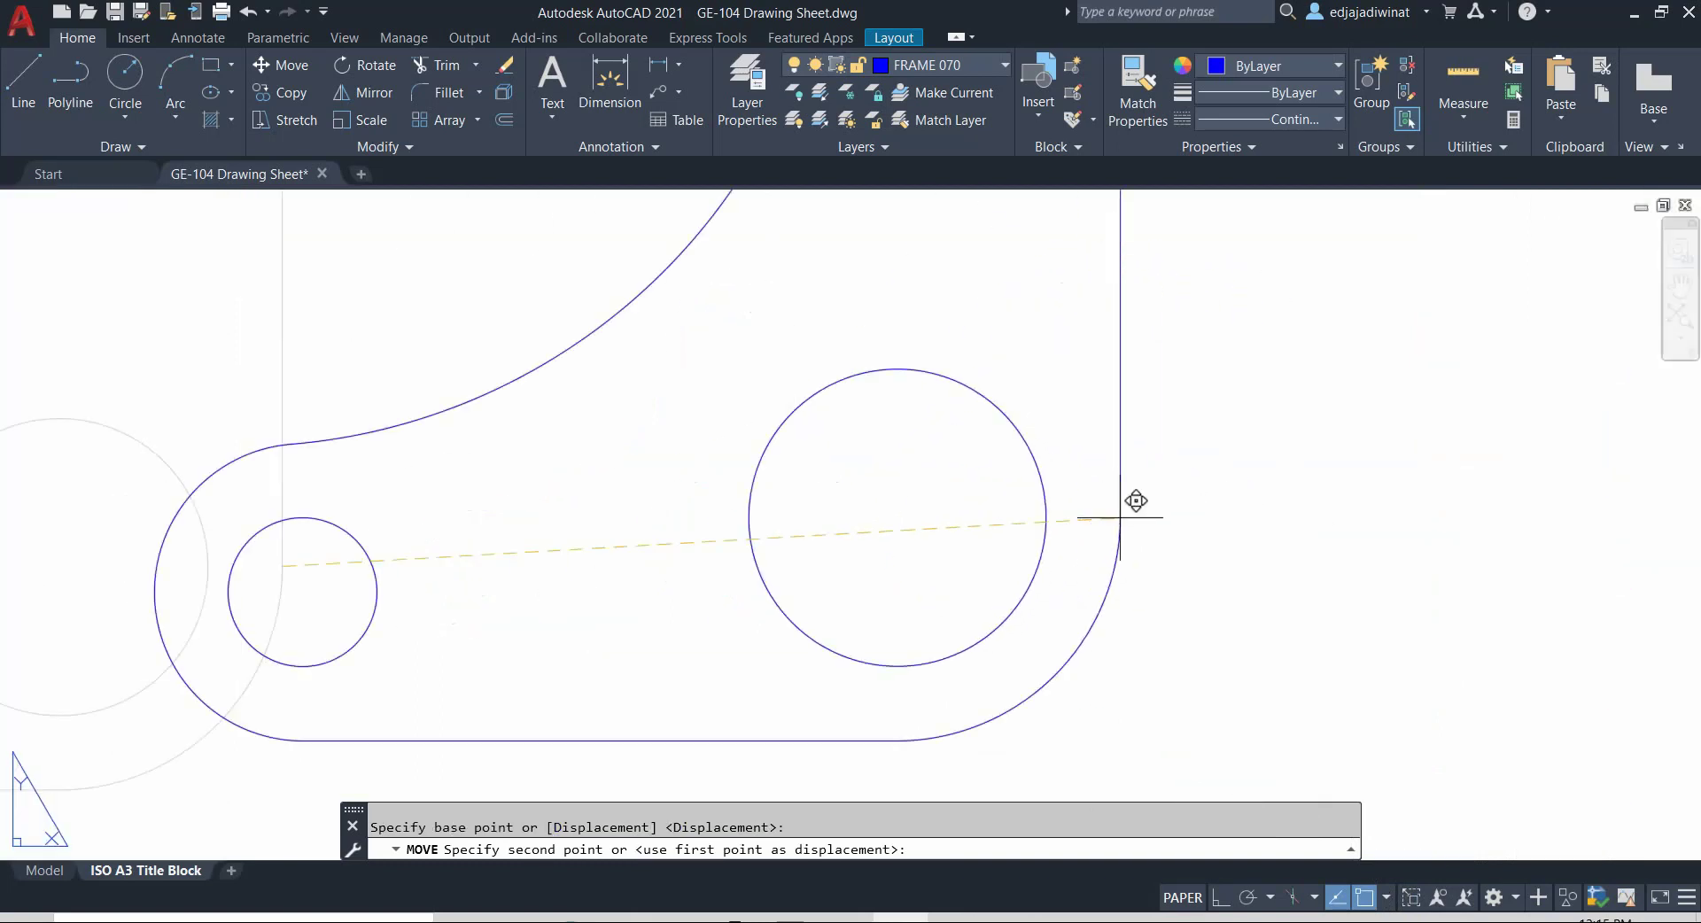
scroll(1116, 520, "down", 6)
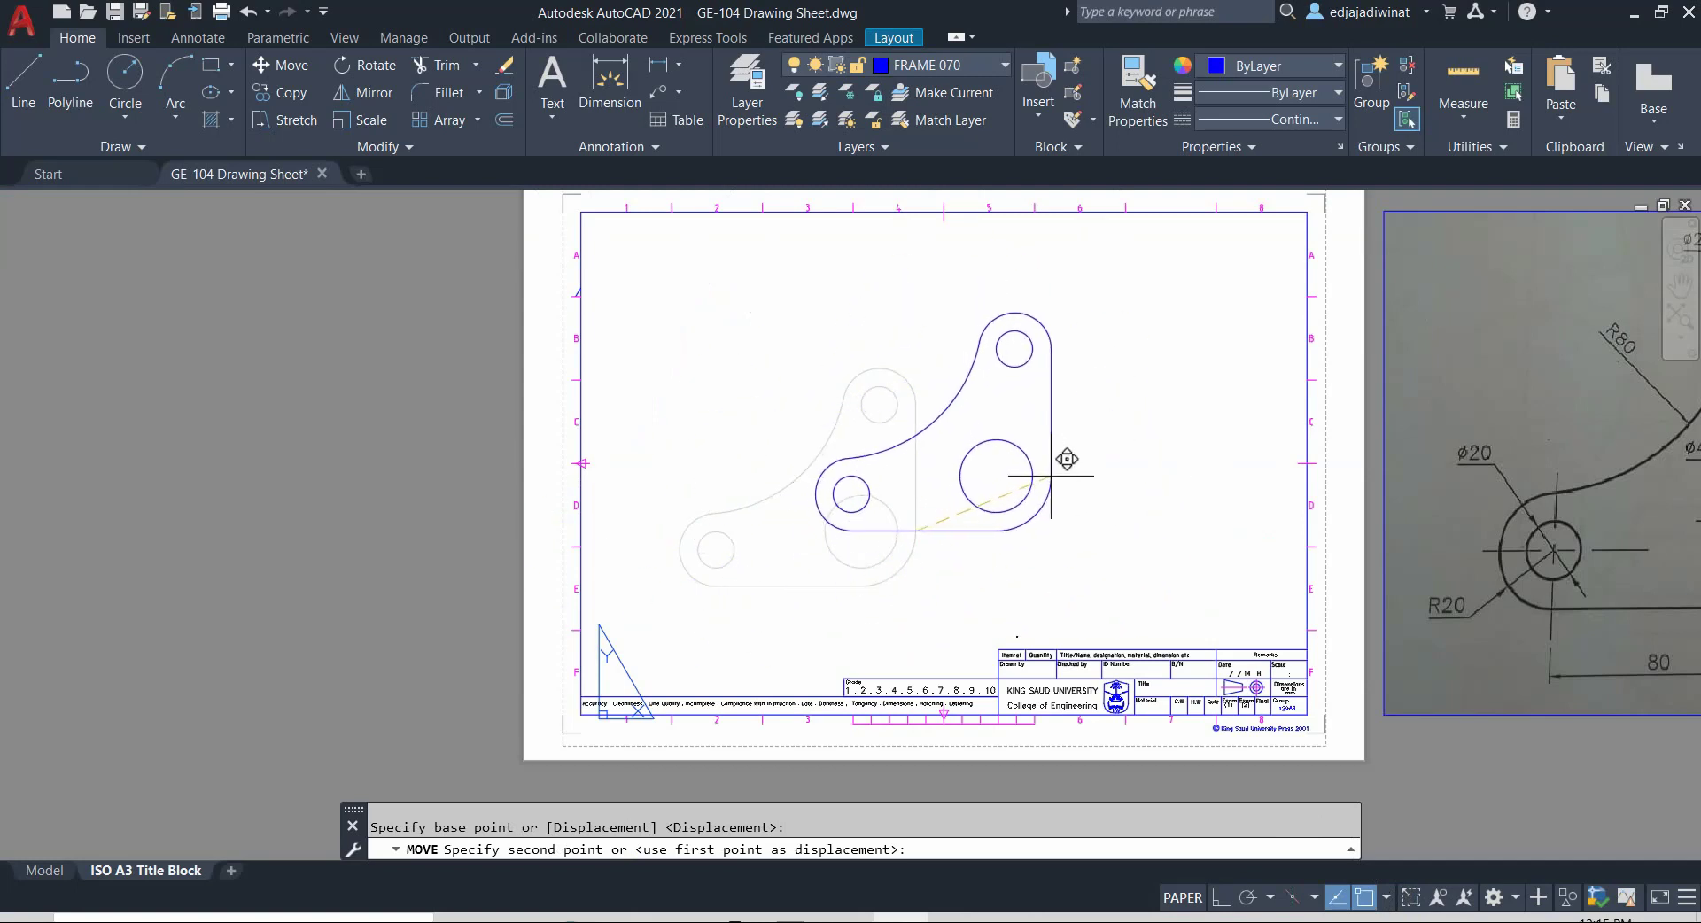
left_click(1047, 475)
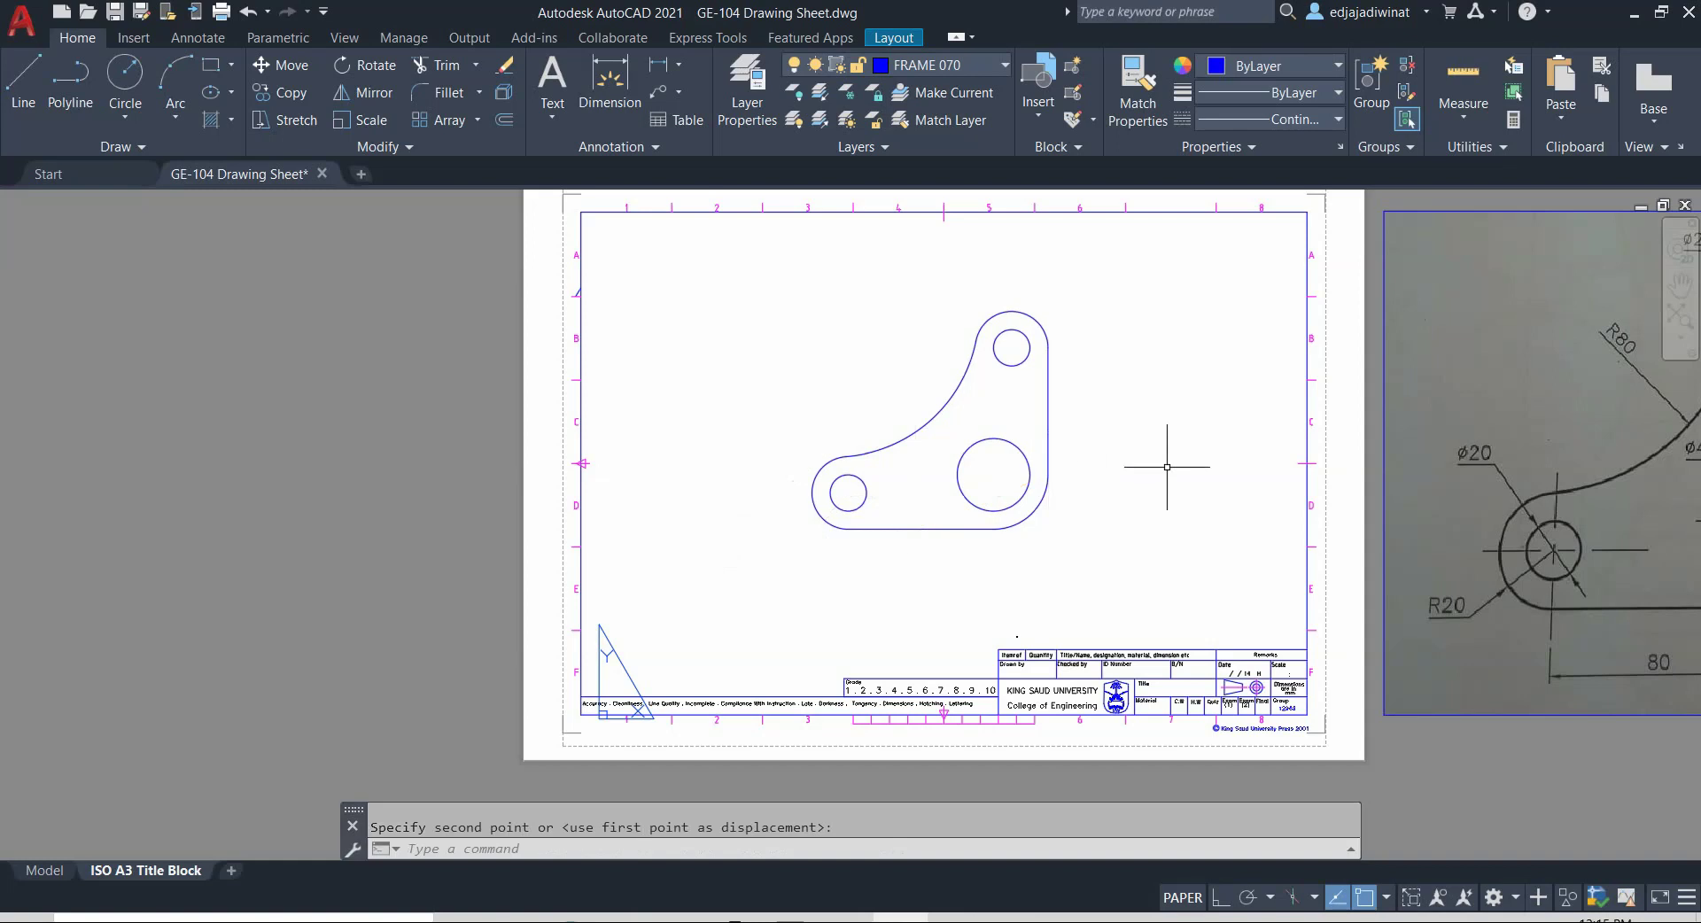